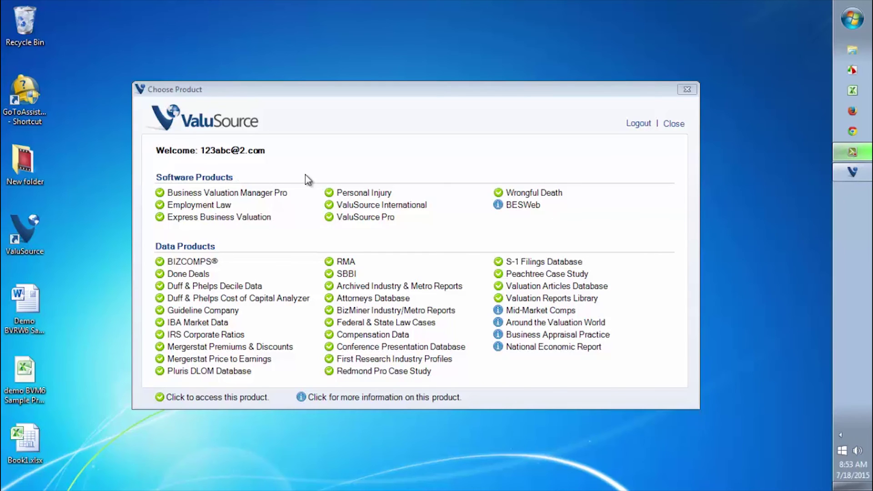
- Launch Business Valuation Manager Pro and open the existing analysis demo BVM6 Sample Project.bvm
{"action": "left_click", "coordinate": [263, 195]}
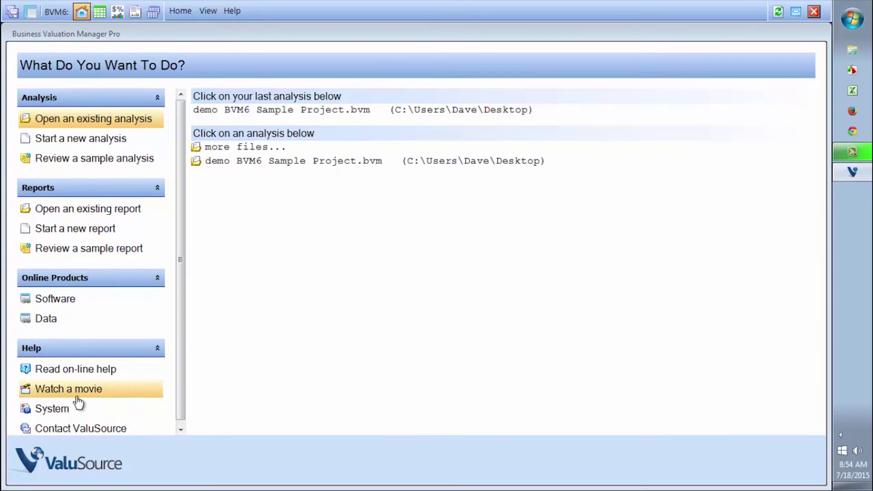
{"action": "left_click", "coordinate": [241, 111]}
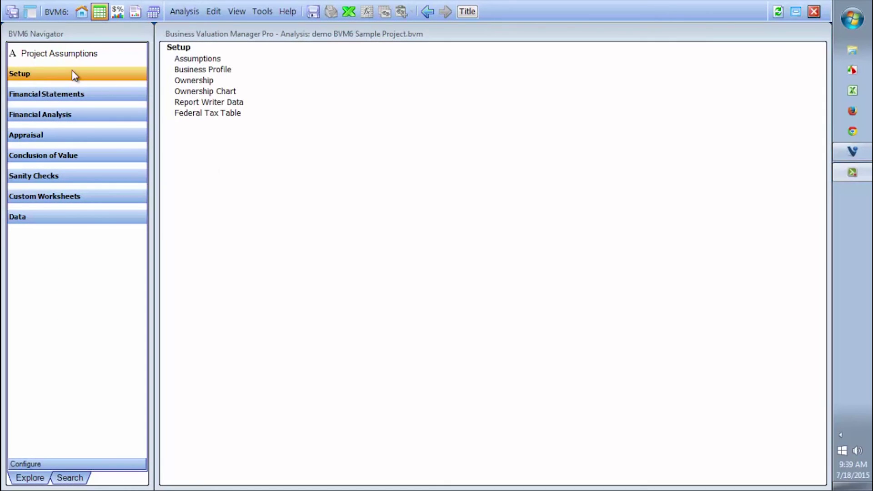
- Review the Project Assumptions and the Setup section's Business Profile, Ownership, Ownership Chart and Assumptions
{"action": "left_click", "coordinate": [69, 54]}
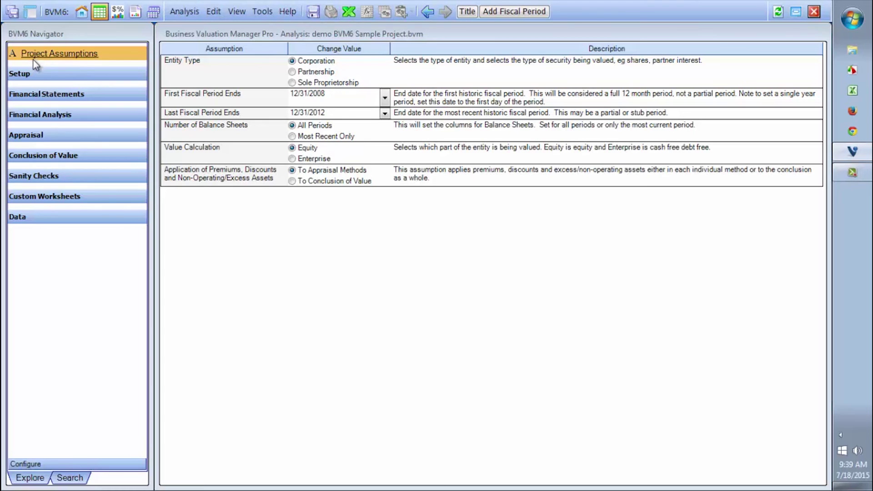
{"action": "left_click", "coordinate": [27, 74]}
{"action": "left_click", "coordinate": [46, 100]}
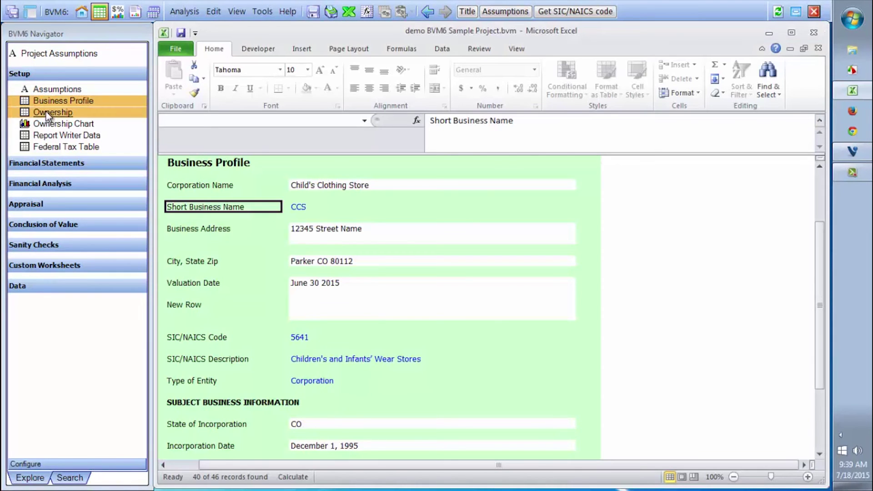
{"action": "left_click", "coordinate": [48, 113]}
{"action": "left_click", "coordinate": [50, 124]}
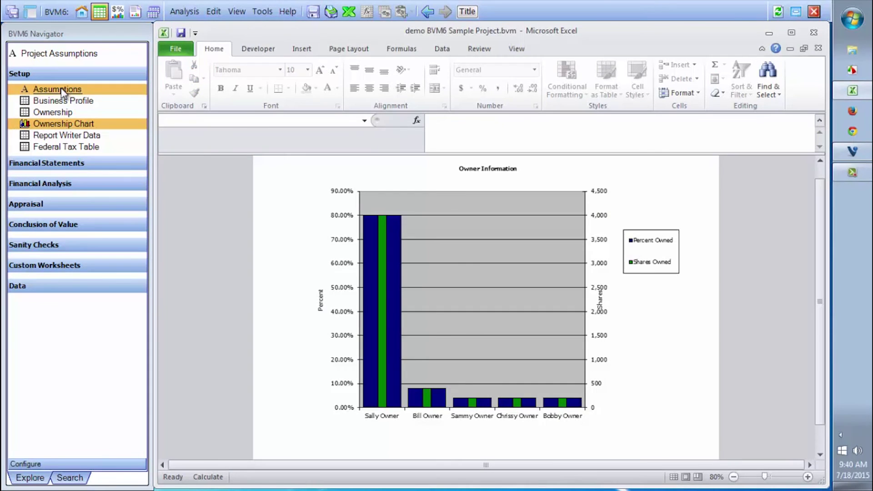
{"action": "left_click", "coordinate": [62, 93]}
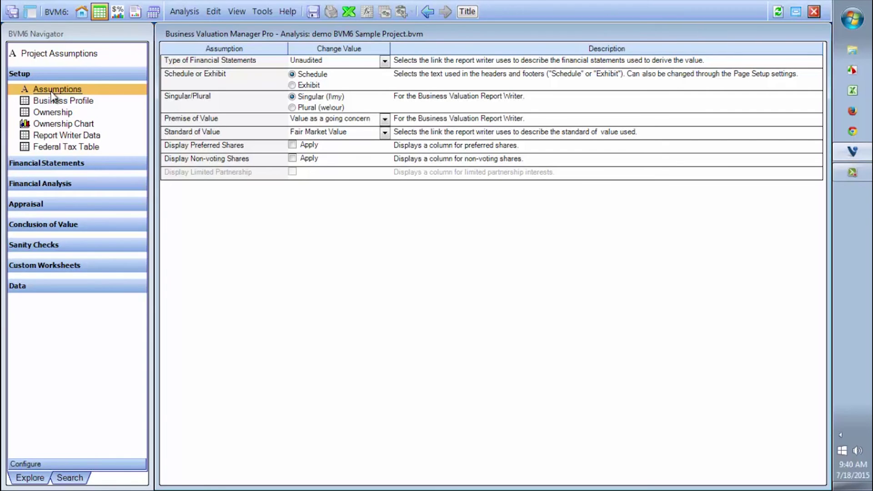
{"action": "left_click", "coordinate": [37, 55]}
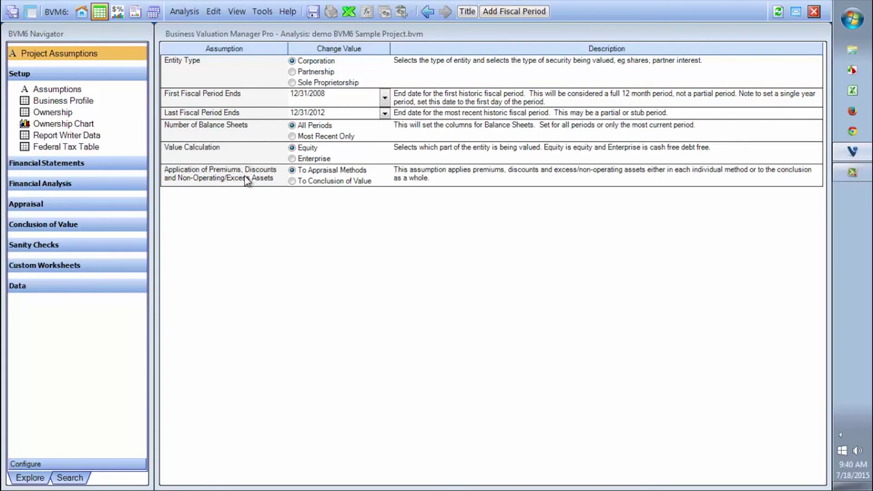
- Open the Business Profile worksheet and inspect the Corporation Name and Short Business Name entries
{"action": "left_click", "coordinate": [57, 101]}
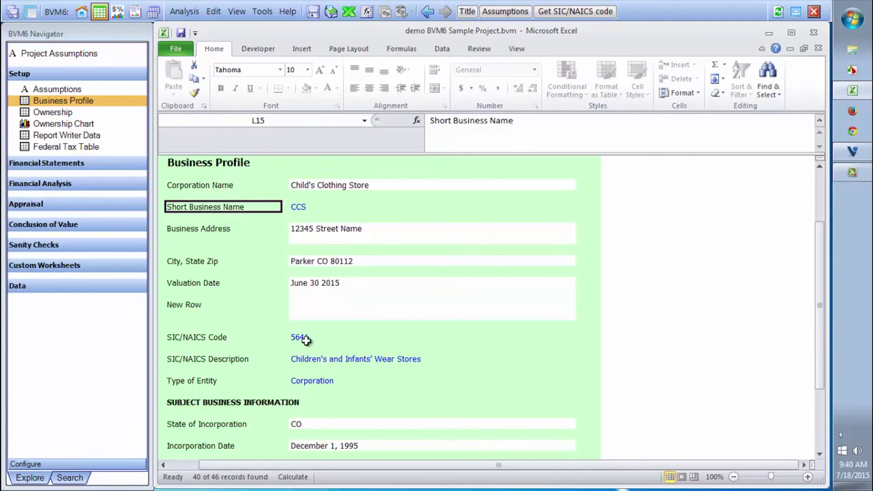
{"action": "left_click", "coordinate": [428, 183]}
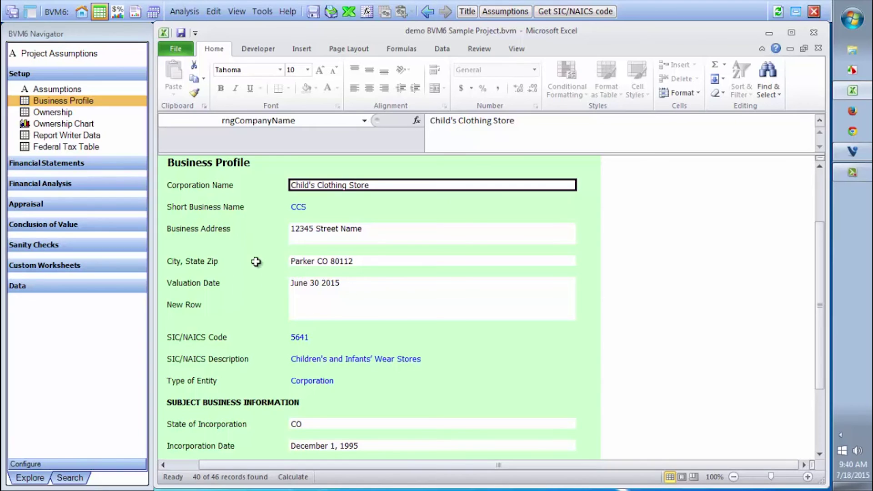
{"action": "left_click", "coordinate": [309, 207]}
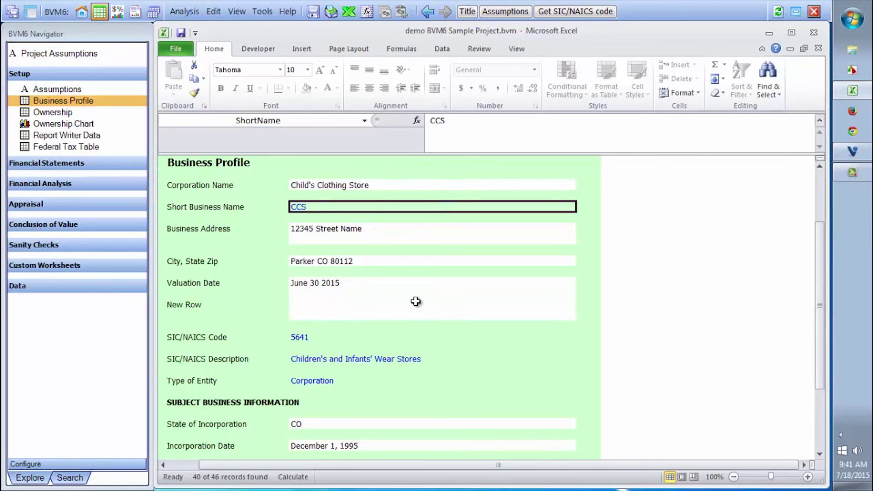
- Set the Short Business Name in the Business Profile to "Child's"
{"action": "key", "text": "Up"}
{"action": "key", "text": "Down"}
{"action": "type", "text": "Child"}
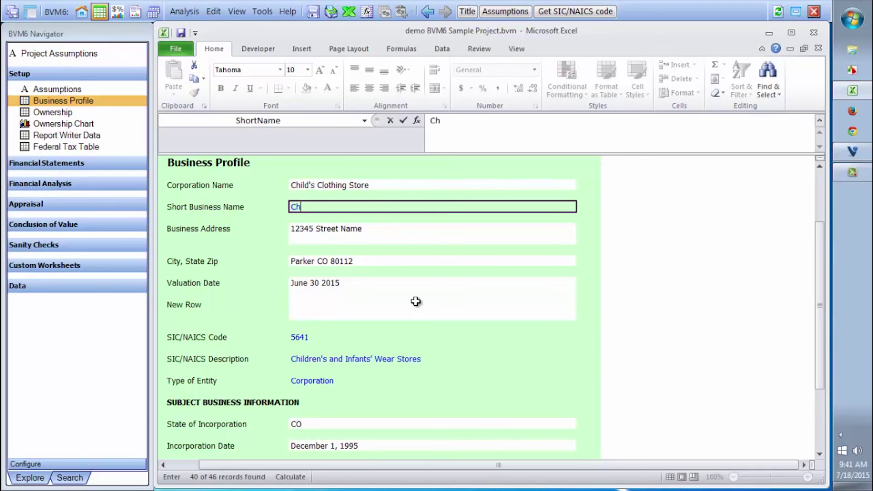
{"action": "type", "text": "'s"}
{"action": "key", "text": "Return"}
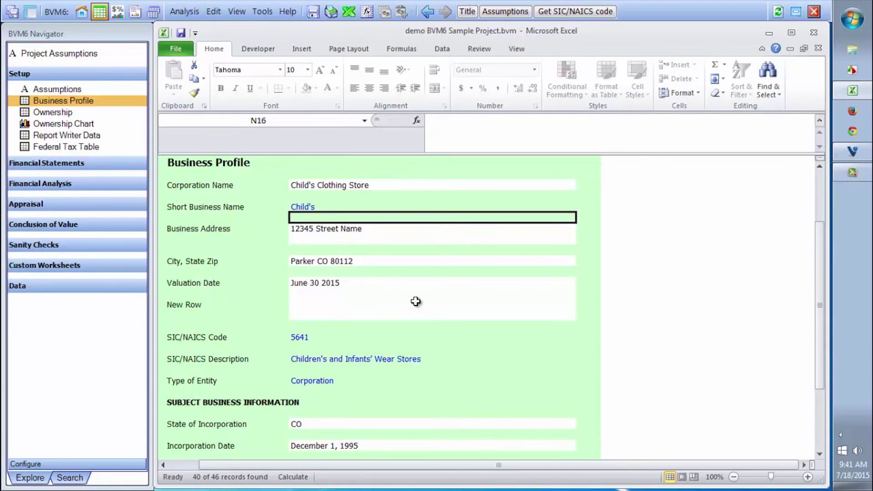
- Compare the contents of the Corporation Name and Short Business Name entry cells in the Business Profile
{"action": "key", "text": "Down"}
{"action": "key", "text": "Up"}
{"action": "key", "text": "Up"}
{"action": "key", "text": "Up"}
{"action": "key", "text": "Up"}
{"action": "key", "text": "Down"}
{"action": "key", "text": "Down"}
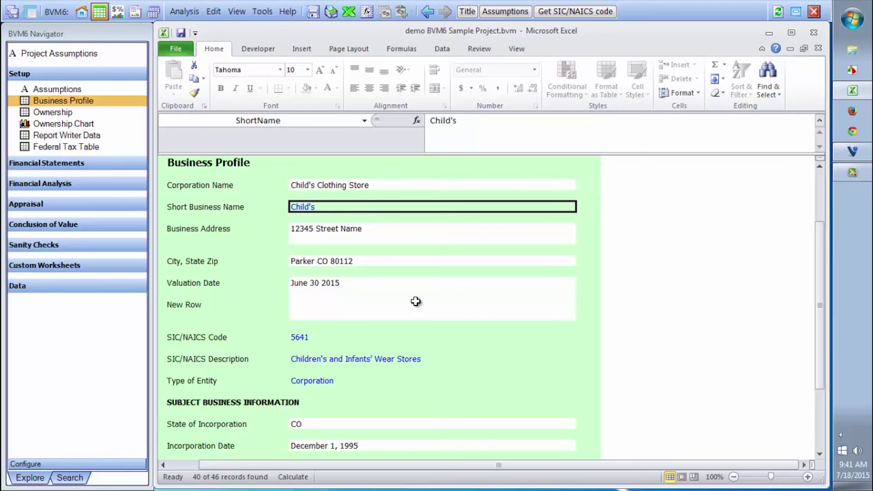
{"action": "key", "text": "Up"}
{"action": "key", "text": "Up"}
{"action": "key", "text": "Down"}
{"action": "key", "text": "Down"}
{"action": "key", "text": "Up"}
{"action": "key", "text": "Up"}
{"action": "key", "text": "Down"}
{"action": "key", "text": "Down"}
- Restore the Short Business Name cell to its default formula from Pro Standard Template.vst
{"action": "left_click", "coordinate": [266, 14]}
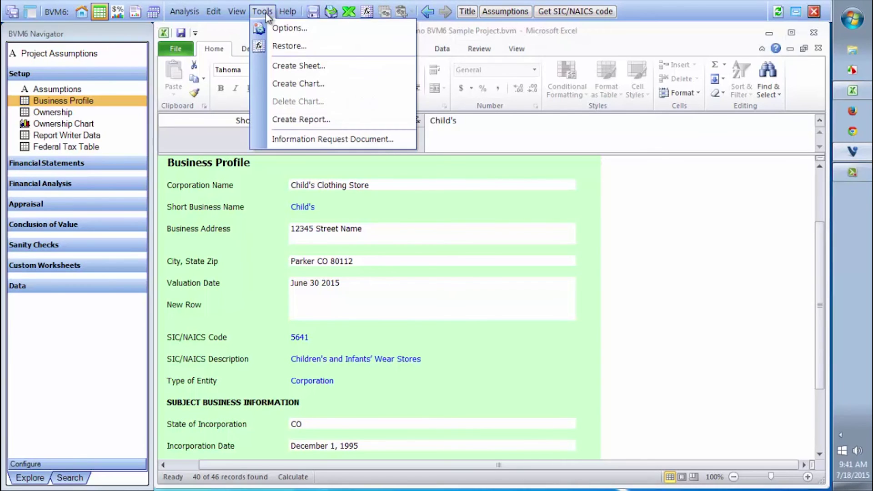
{"action": "left_click", "coordinate": [277, 43]}
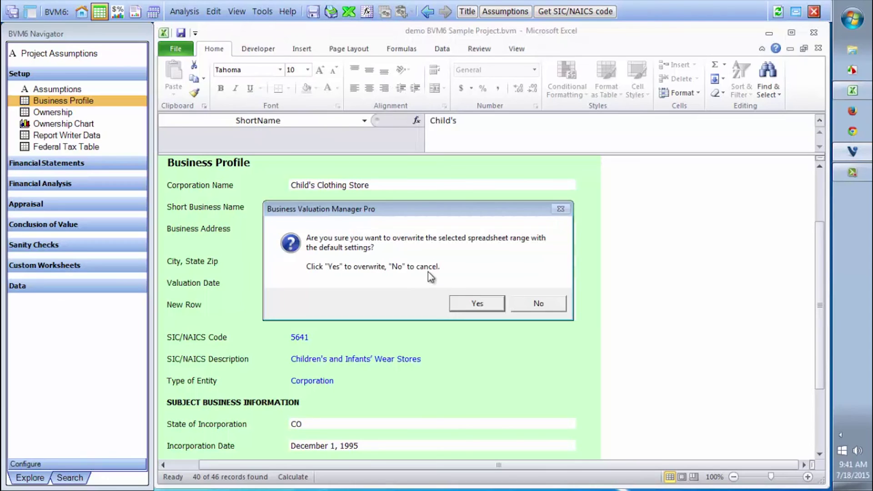
{"action": "left_click", "coordinate": [474, 302]}
{"action": "left_click", "coordinate": [438, 309]}
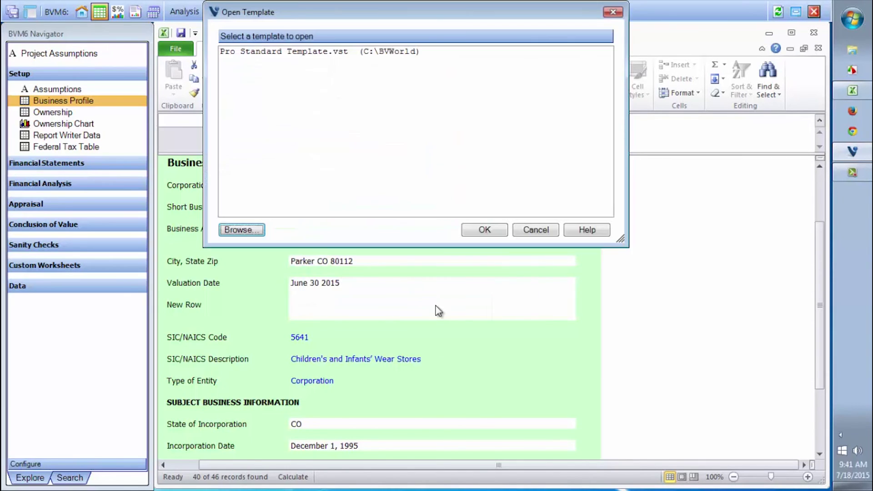
{"action": "left_click", "coordinate": [325, 53]}
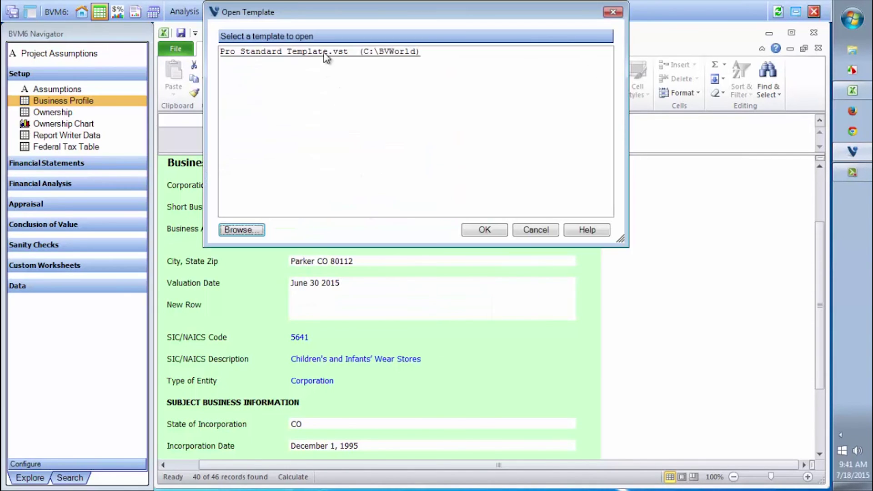
{"action": "left_click", "coordinate": [490, 223]}
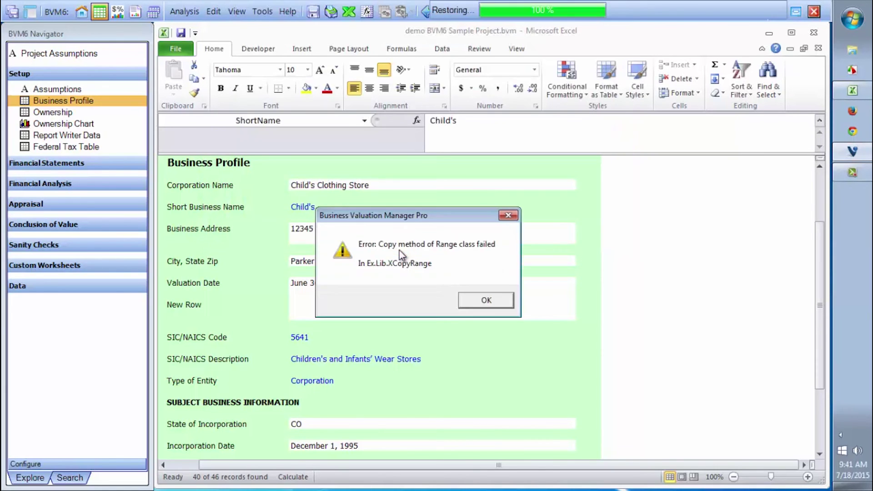
{"action": "left_click", "coordinate": [483, 301]}
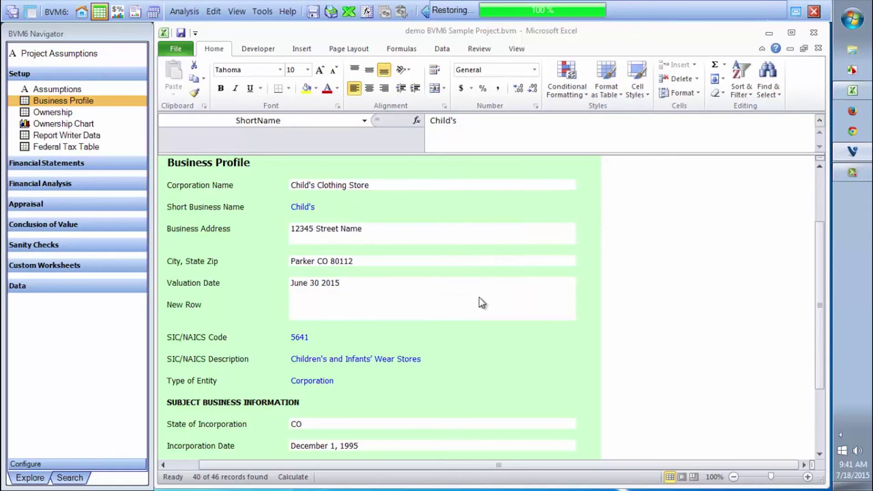
{"action": "left_click", "coordinate": [480, 297]}
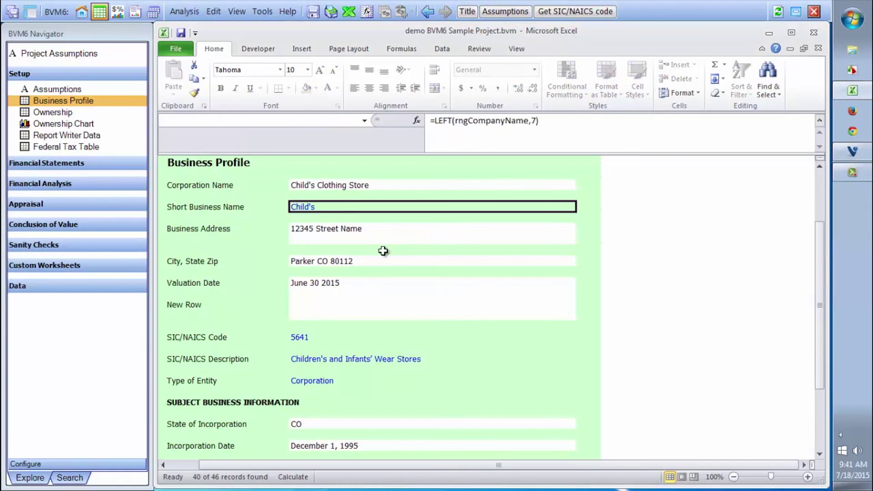
{"action": "left_click", "coordinate": [335, 208]}
- Try to delete the Short Business Name label from the Business Profile sheet
{"action": "left_click", "coordinate": [228, 218]}
{"action": "key", "text": "Up"}
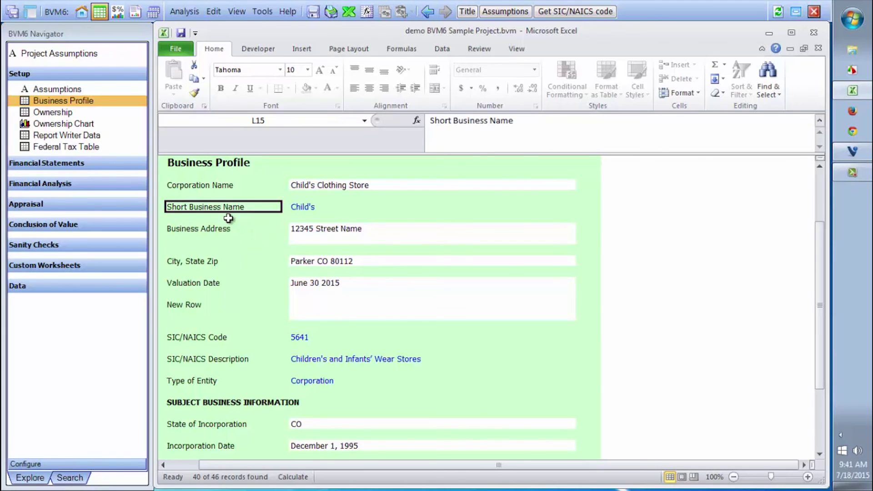
{"action": "left_click", "coordinate": [228, 218]}
{"action": "key", "text": "Up"}
{"action": "key", "text": "Delete"}
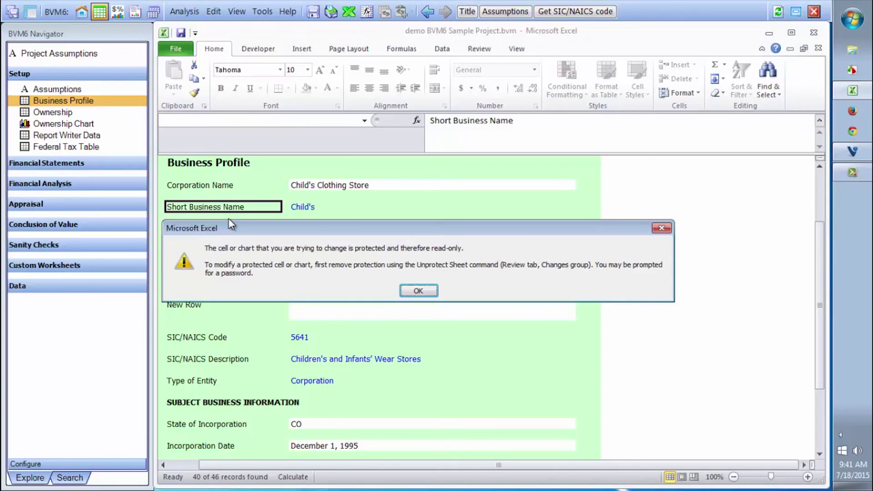
{"action": "left_click", "coordinate": [419, 291]}
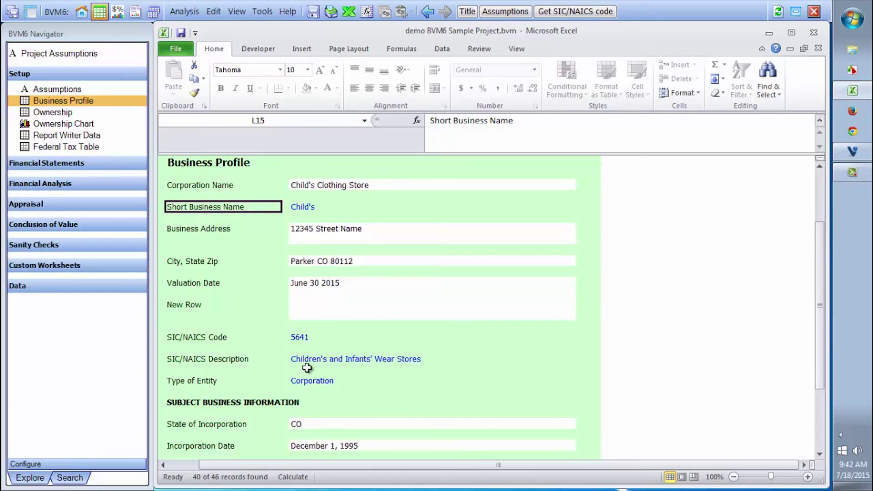
- Select the Corporation Name label and open the Business Profile worksheet for direct editing in Excel
{"action": "left_click", "coordinate": [204, 222]}
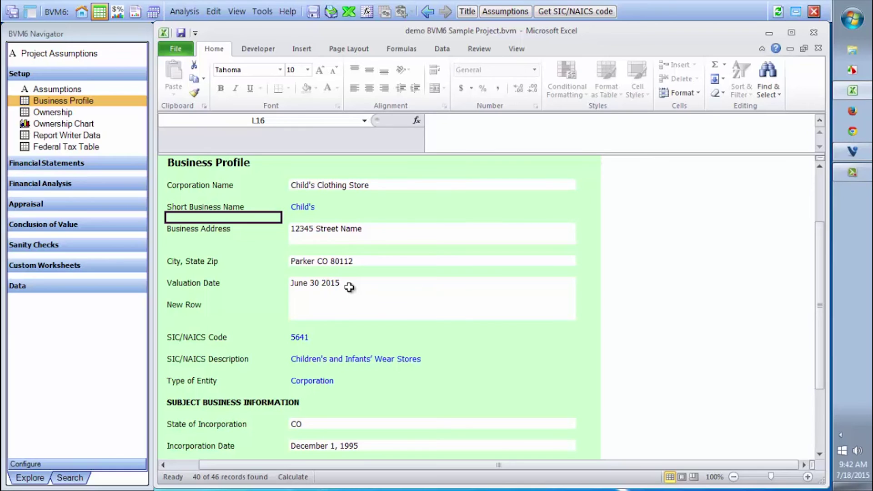
{"action": "left_click", "coordinate": [218, 185]}
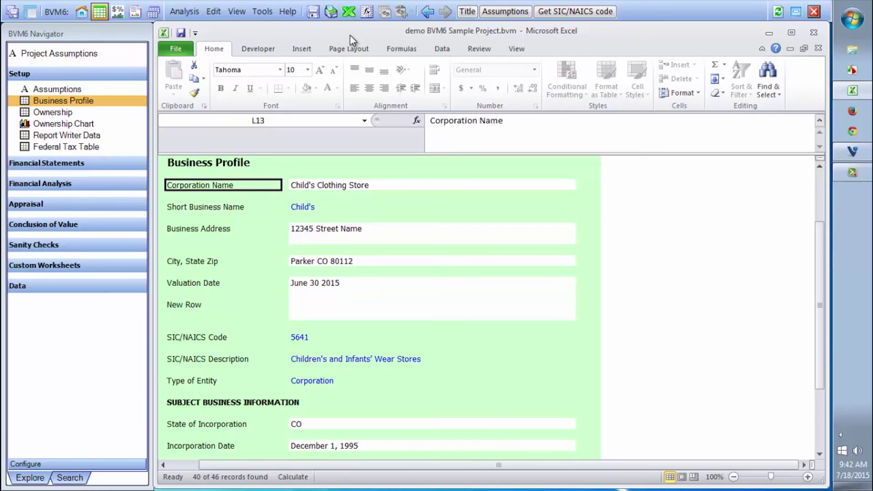
{"action": "left_click", "coordinate": [350, 13]}
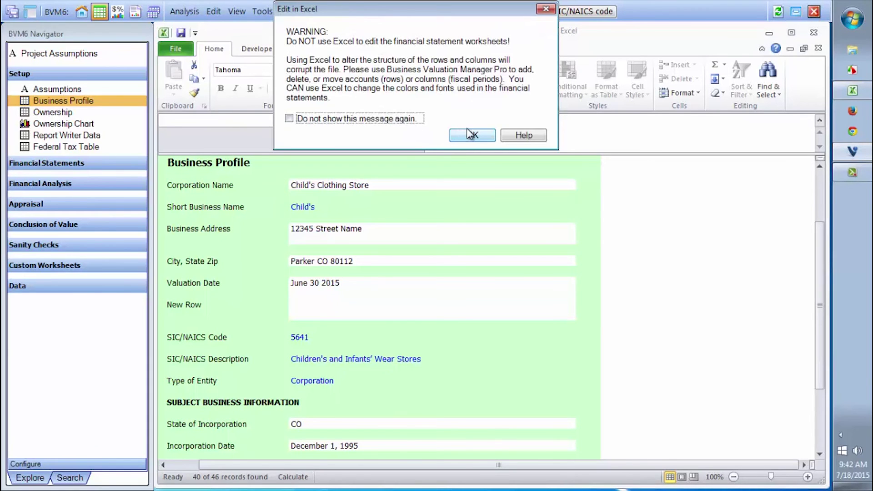
{"action": "left_click", "coordinate": [471, 135]}
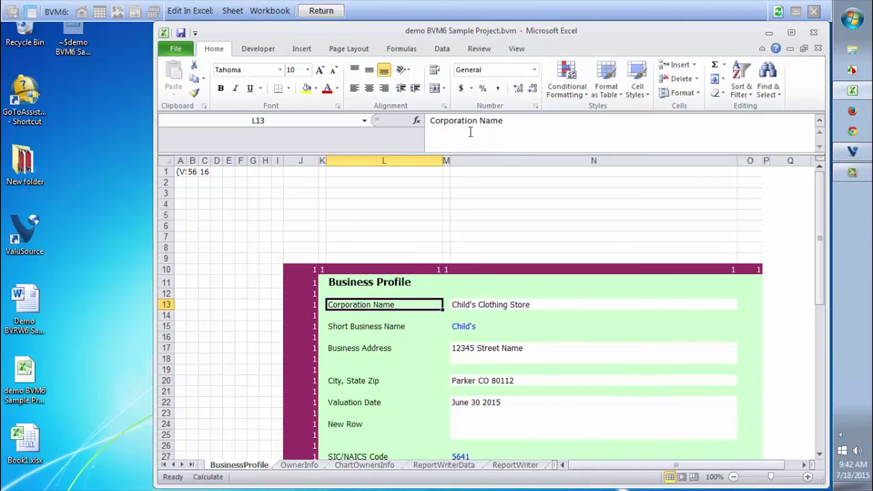
- Change the Corporation Name label in cell L13 to "Business Name"
{"action": "left_click", "coordinate": [312, 326]}
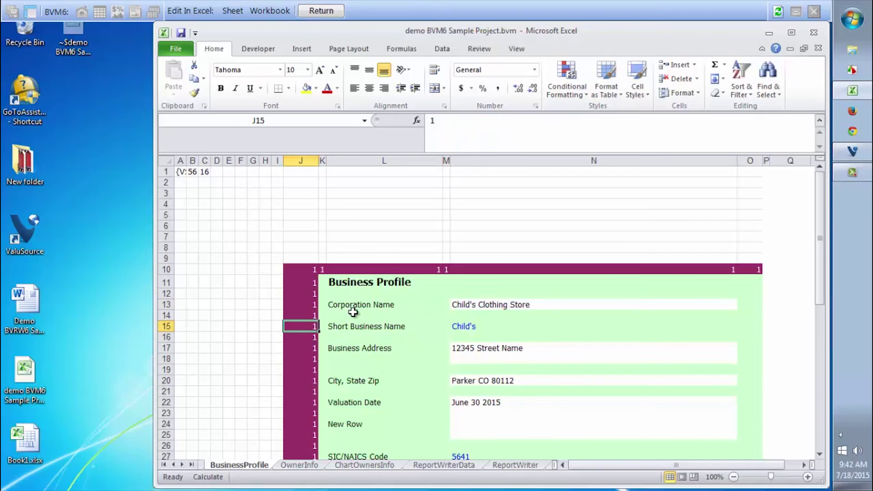
{"action": "left_click", "coordinate": [378, 306]}
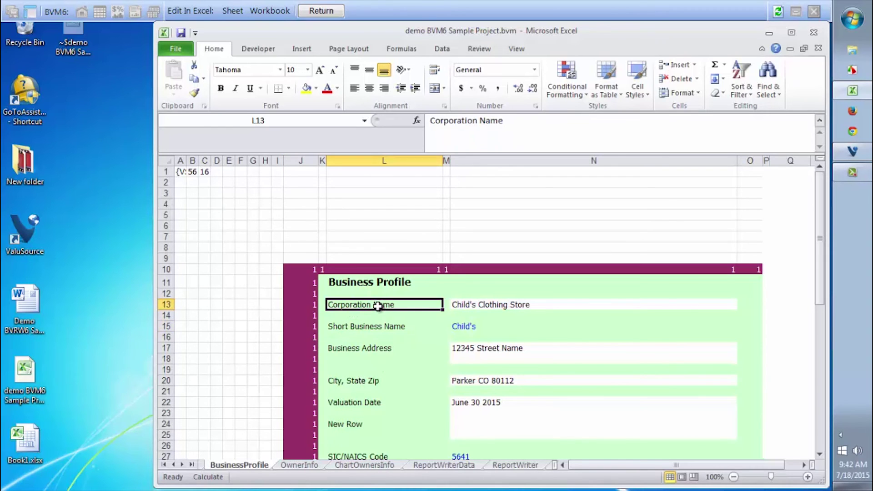
{"action": "type", "text": "Bu"}
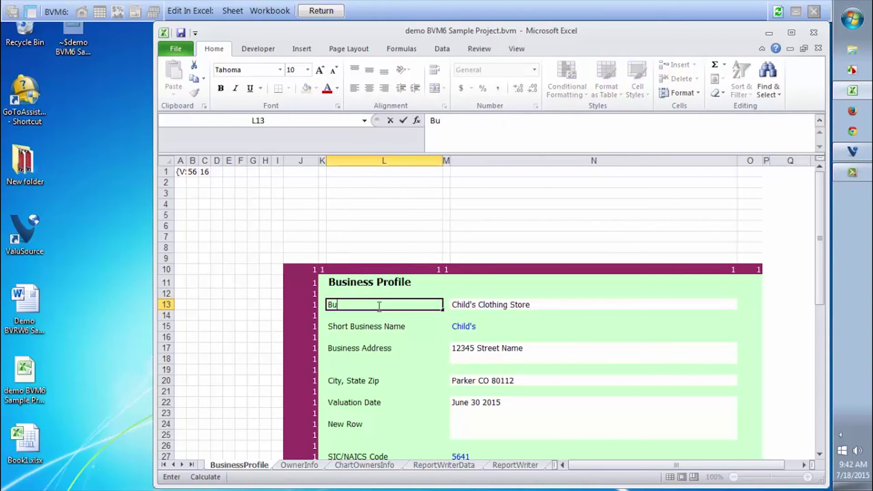
{"action": "type", "text": "siness Name"}
{"action": "key", "text": "Return"}
- Set the font of the Short Business Name label in cell L15 to Showcard Gothic
{"action": "key", "text": "Down"}
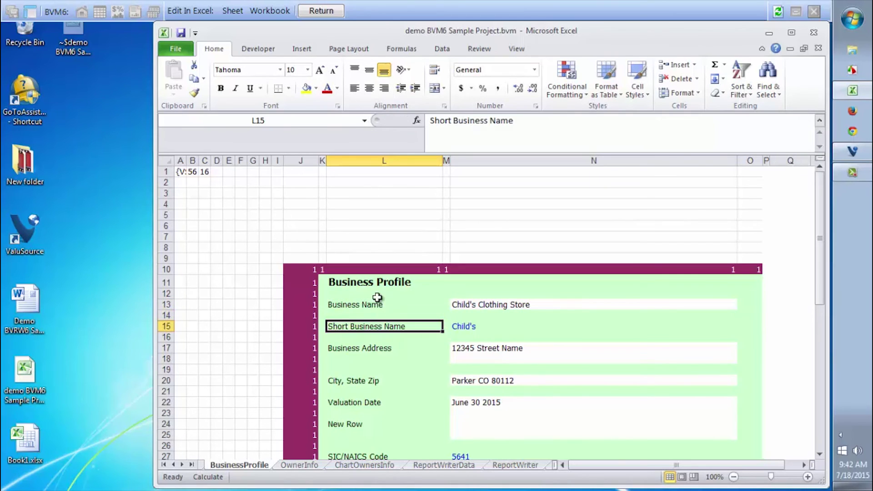
{"action": "left_click", "coordinate": [254, 71]}
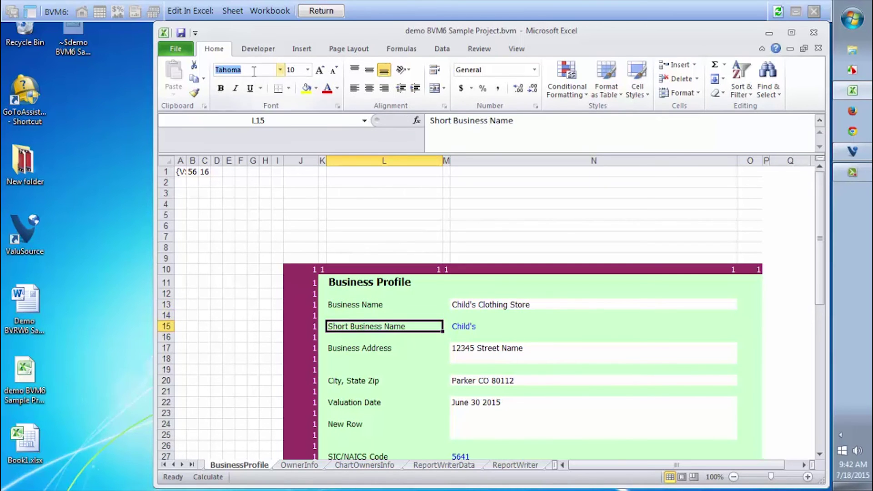
{"action": "left_click", "coordinate": [281, 69]}
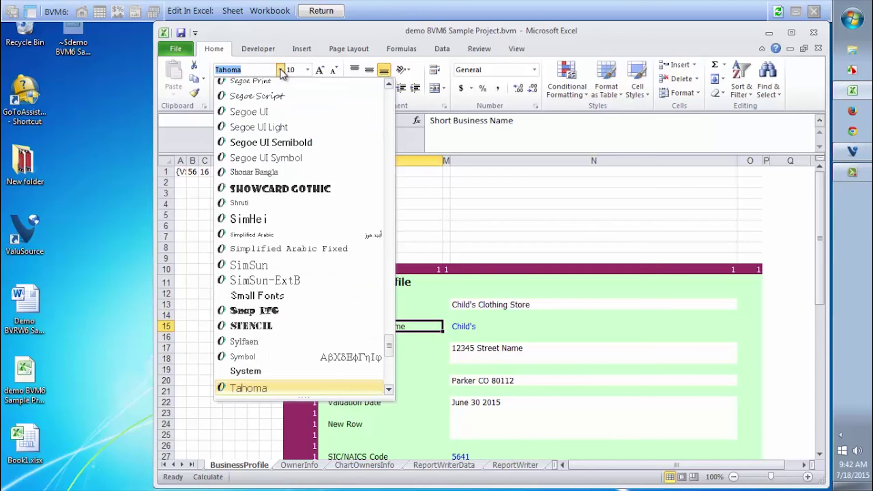
{"action": "left_click", "coordinate": [262, 189]}
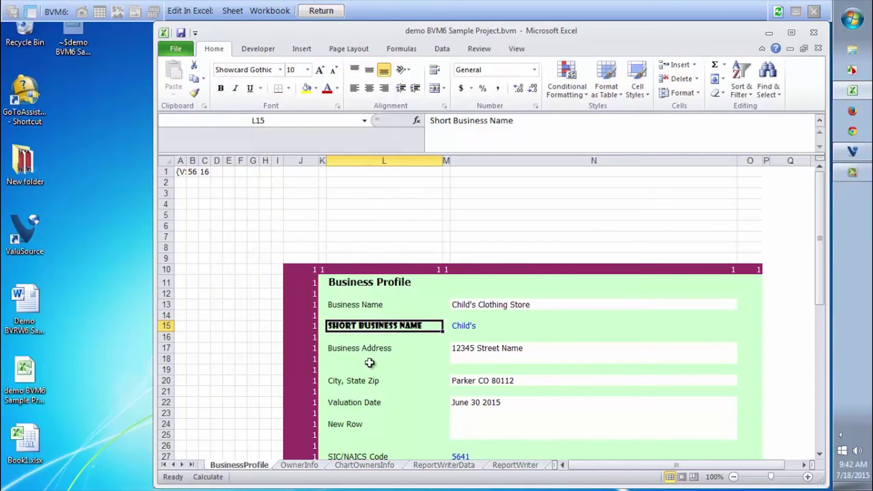
{"action": "left_click", "coordinate": [364, 348]}
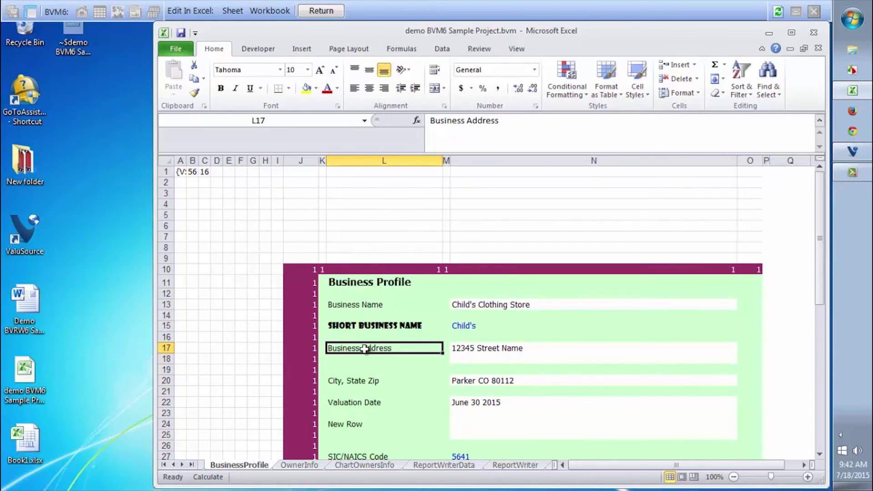
- Examine the labels in column L from Business Name down to City, State Zip
{"action": "key", "text": "Up"}
{"action": "key", "text": "Up"}
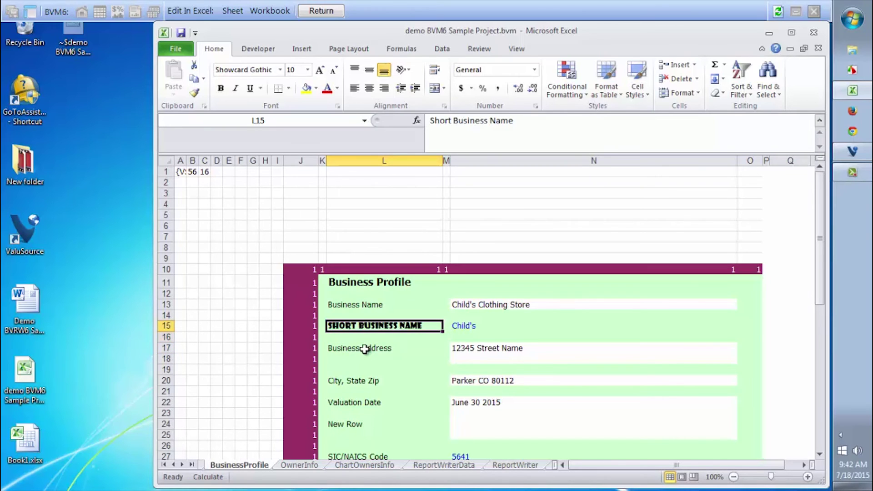
{"action": "key", "text": "Down"}
{"action": "key", "text": "Down"}
{"action": "key", "text": "Up"}
{"action": "key", "text": "Up"}
{"action": "key", "text": "Up"}
{"action": "key", "text": "Up"}
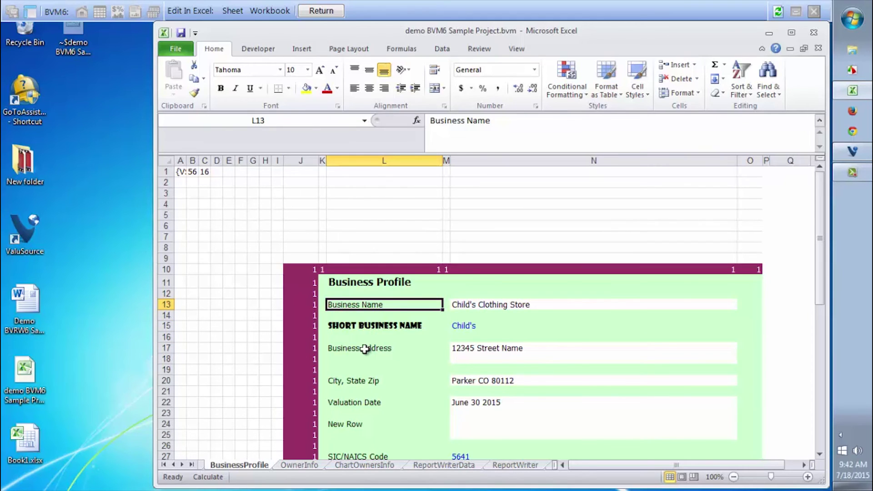
{"action": "key", "text": "Down"}
{"action": "key", "text": "Down"}
{"action": "key", "text": "Down"}
{"action": "key", "text": "Down"}
{"action": "key", "text": "Down"}
{"action": "key", "text": "Down"}
{"action": "key", "text": "Down"}
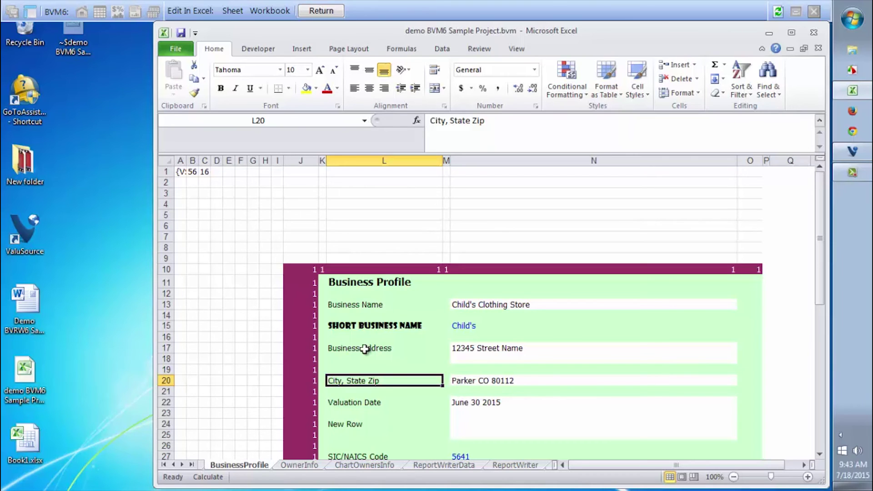
- Examine the row display flags in column J alongside the Business Profile rows
{"action": "key", "text": "Left"}
{"action": "key", "text": "Left"}
{"action": "key", "text": "Up"}
{"action": "key", "text": "Up"}
{"action": "key", "text": "Up"}
{"action": "key", "text": "Up"}
{"action": "key", "text": "Up"}
{"action": "key", "text": "Up"}
{"action": "key", "text": "Up"}
{"action": "key", "text": "Up"}
{"action": "key", "text": "Up"}
{"action": "key", "text": "Up"}
{"action": "key", "text": "Up"}
{"action": "key", "text": "Down"}
{"action": "key", "text": "Down"}
{"action": "key", "text": "Down"}
{"action": "key", "text": "Down"}
{"action": "key", "text": "Down"}
{"action": "key", "text": "Down"}
{"action": "key", "text": "Down"}
{"action": "key", "text": "Down"}
{"action": "key", "text": "Down"}
{"action": "key", "text": "Down"}
{"action": "key", "text": "Down"}
{"action": "key", "text": "Down"}
{"action": "key", "text": "Down"}
{"action": "key", "text": "Down"}
{"action": "key", "text": "Down"}
{"action": "key", "text": "Down"}
{"action": "key", "text": "Down"}
{"action": "key", "text": "Up"}
{"action": "key", "text": "Up"}
{"action": "key", "text": "Up"}
{"action": "key", "text": "Up"}
{"action": "key", "text": "Up"}
{"action": "key", "text": "Up"}
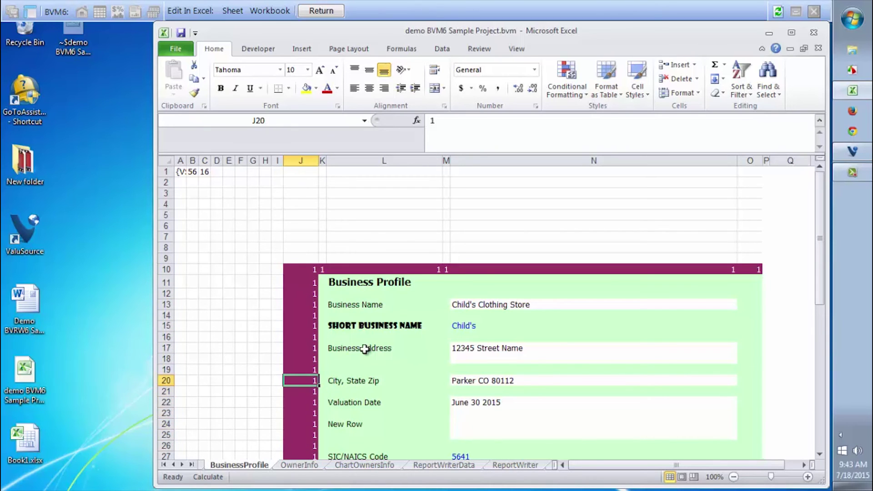
- Set the row flags in J20, J21 and J22 to 0 to hide the City, State Zip and Valuation Date rows
{"action": "type", "text": "0"}
{"action": "key", "text": "Return"}
{"action": "type", "text": "0"}
{"action": "key", "text": "Return"}
{"action": "type", "text": "0"}
{"action": "key", "text": "Up"}
{"action": "key", "text": "Up"}
{"action": "key", "text": "Down"}
{"action": "key", "text": "Down"}
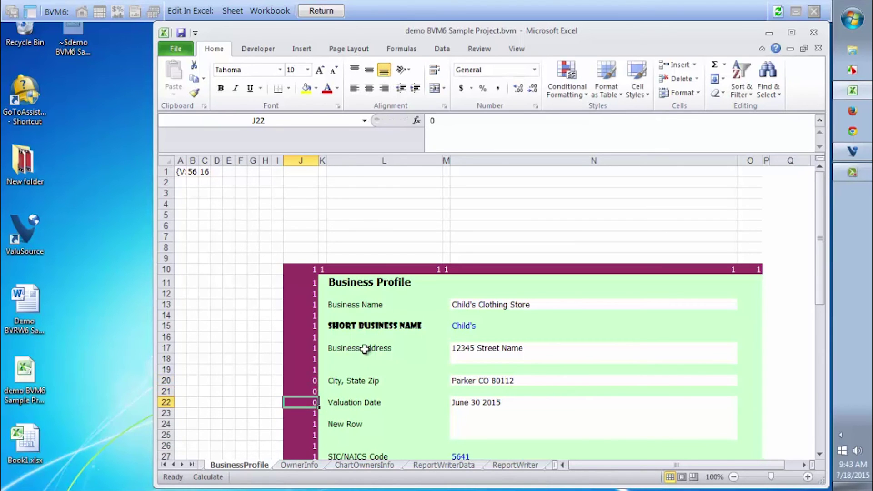
{"action": "key", "text": "Up"}
{"action": "key", "text": "Up"}
{"action": "key", "text": "Down"}
{"action": "key", "text": "Down"}
- Examine the remaining row flags up column J and the column flags along row 10 as far as P10
{"action": "key", "text": "Up"}
{"action": "key", "text": "Up"}
{"action": "key", "text": "Up"}
{"action": "key", "text": "Up"}
{"action": "key", "text": "Up"}
{"action": "key", "text": "Up"}
{"action": "key", "text": "Up"}
{"action": "key", "text": "Up"}
{"action": "key", "text": "Up"}
{"action": "key", "text": "Up"}
{"action": "key", "text": "Up"}
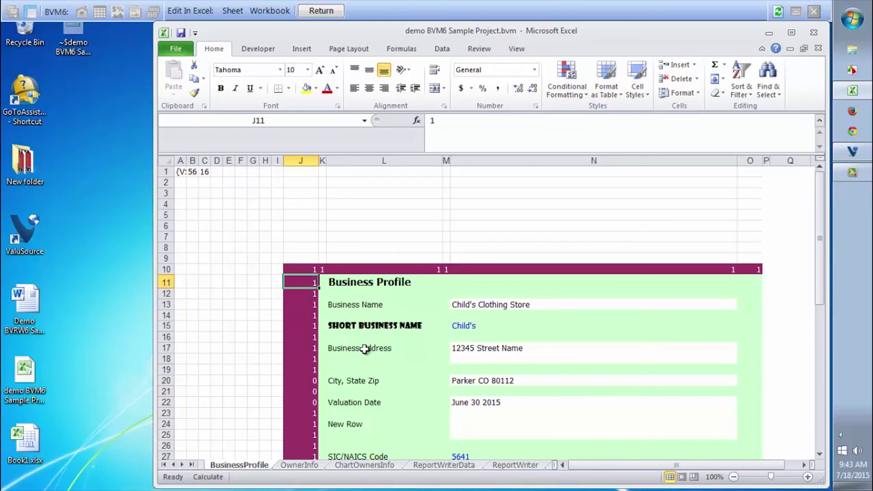
{"action": "left_click", "coordinate": [403, 269]}
{"action": "key", "text": "Right"}
{"action": "key", "text": "Right"}
{"action": "key", "text": "Right"}
{"action": "key", "text": "Right"}
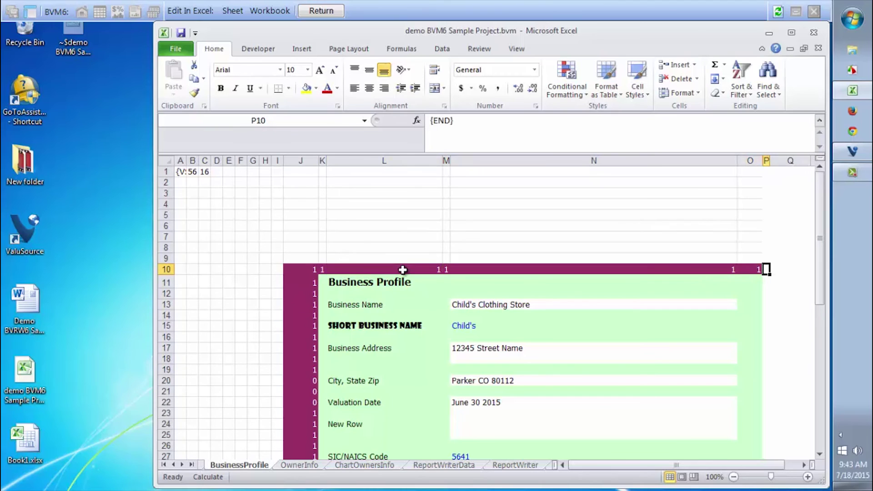
{"action": "key", "text": "Left"}
{"action": "key", "text": "Left"}
{"action": "key", "text": "Left"}
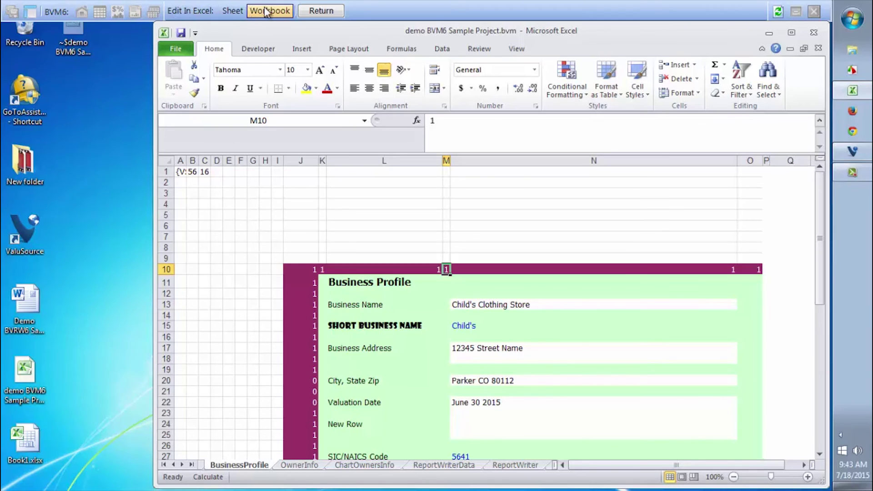
- Show the sheet the same as in BVM and return from direct Excel editing to the BVM view
{"action": "left_click", "coordinate": [233, 11]}
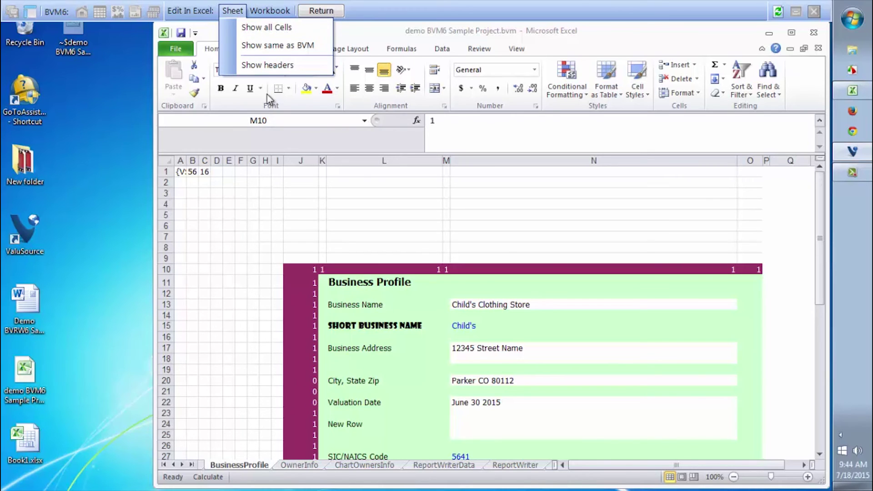
{"action": "left_click", "coordinate": [280, 47]}
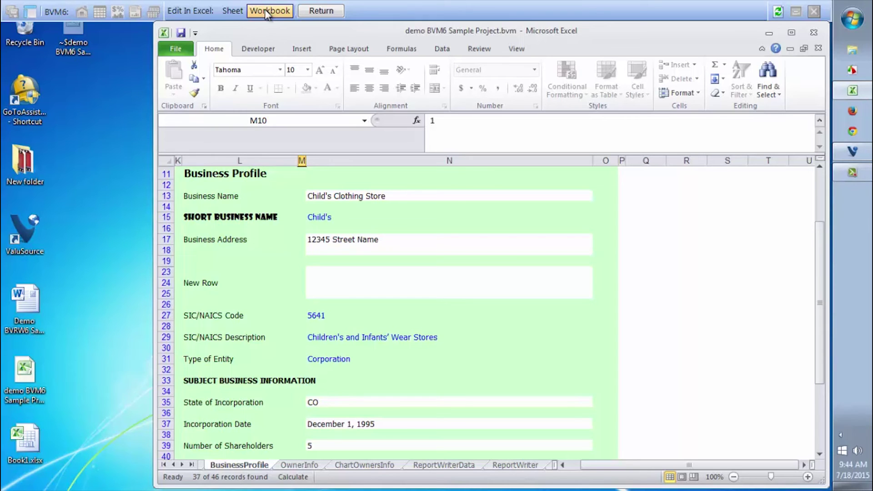
{"action": "left_click", "coordinate": [321, 11]}
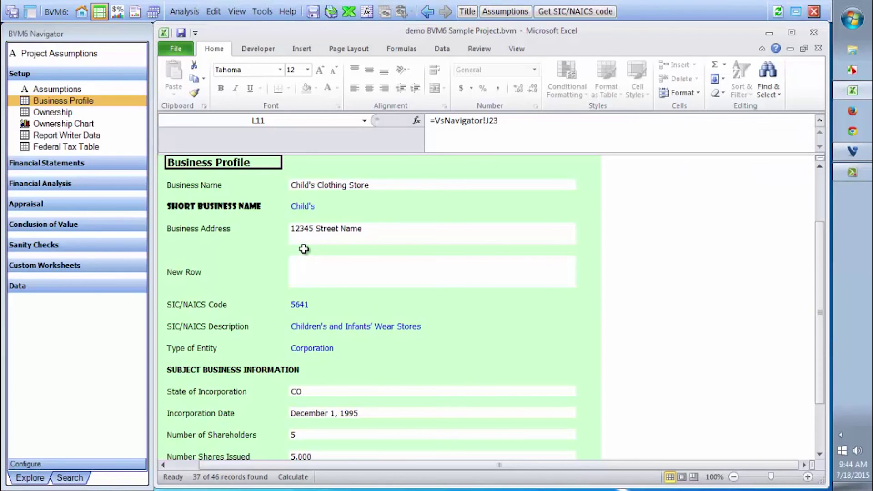
- Examine the Business Profile cells around Short Business Name, Business Address and New Row to check which rows are displayed
{"action": "left_click", "coordinate": [223, 243]}
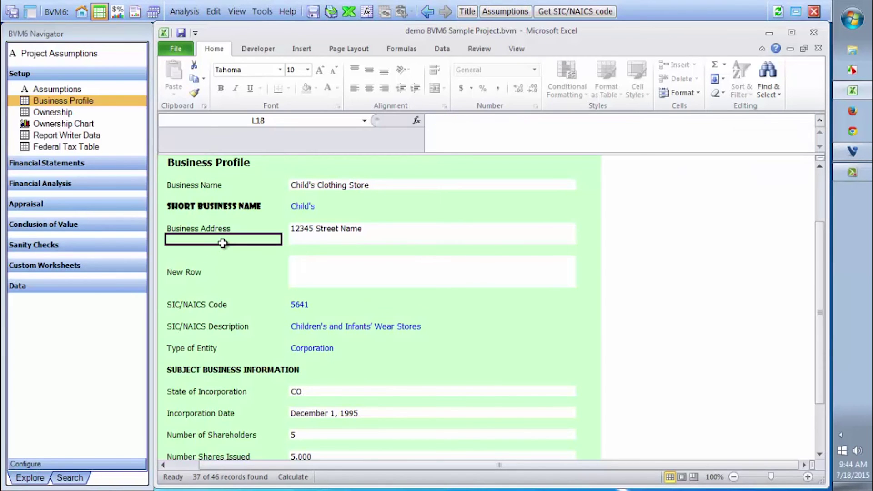
{"action": "key", "text": "Up"}
{"action": "key", "text": "Up"}
{"action": "key", "text": "Up"}
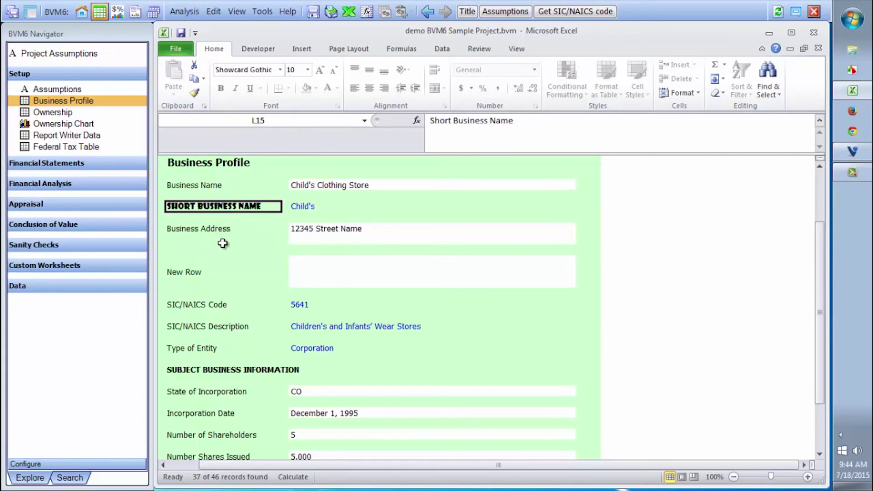
{"action": "key", "text": "Up"}
{"action": "key", "text": "Down"}
{"action": "key", "text": "Down"}
{"action": "key", "text": "Down"}
{"action": "key", "text": "Down"}
{"action": "key", "text": "Down"}
{"action": "key", "text": "Up"}
{"action": "key", "text": "Up"}
{"action": "key", "text": "Down"}
{"action": "key", "text": "Down"}
{"action": "key", "text": "Down"}
{"action": "key", "text": "Down"}
{"action": "key", "text": "Down"}
{"action": "key", "text": "Down"}
{"action": "key", "text": "Up"}
{"action": "key", "text": "Up"}
{"action": "key", "text": "Up"}
{"action": "key", "text": "Right"}
{"action": "key", "text": "Right"}
{"action": "key", "text": "Left"}
{"action": "key", "text": "Left"}
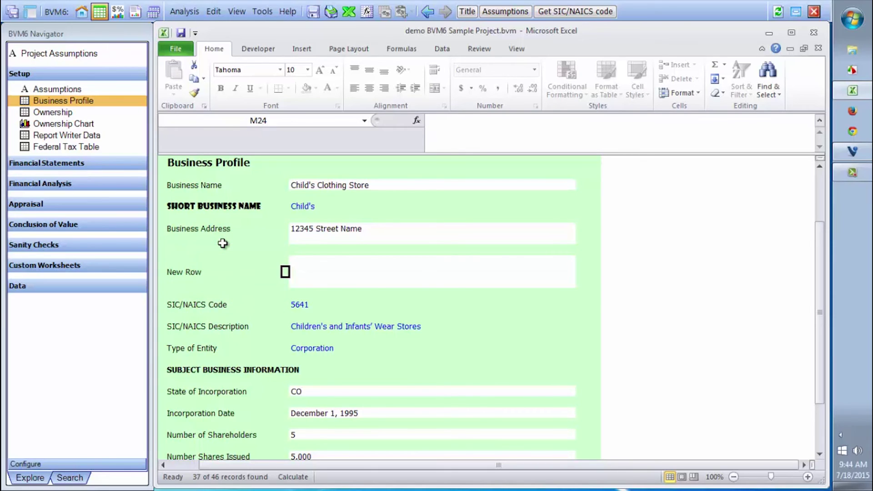
{"action": "key", "text": "Right"}
{"action": "key", "text": "Right"}
{"action": "key", "text": "Left"}
{"action": "key", "text": "Left"}
{"action": "key", "text": "Right"}
{"action": "key", "text": "Right"}
{"action": "key", "text": "Right"}
{"action": "key", "text": "Left"}
{"action": "key", "text": "Left"}
{"action": "key", "text": "Left"}
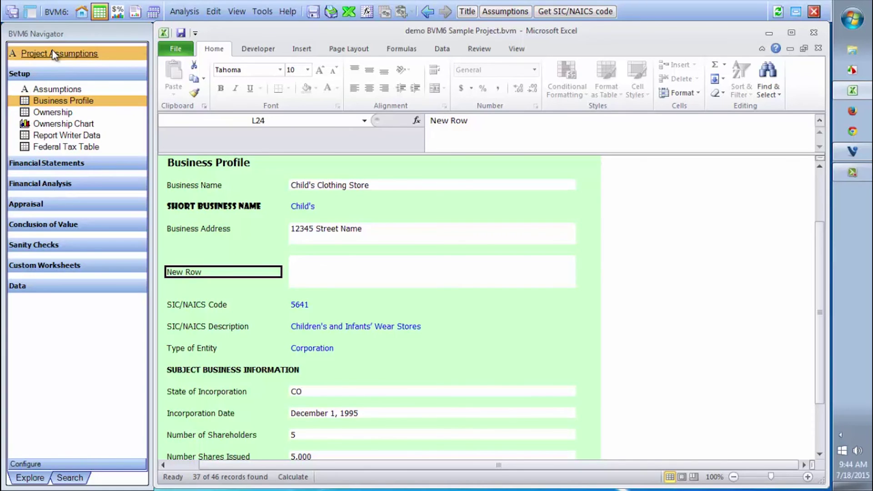
- Turn off black and white printing in the current sheet's page setup, reviewing its header, footer and scaling settings
{"action": "left_click", "coordinate": [195, 14]}
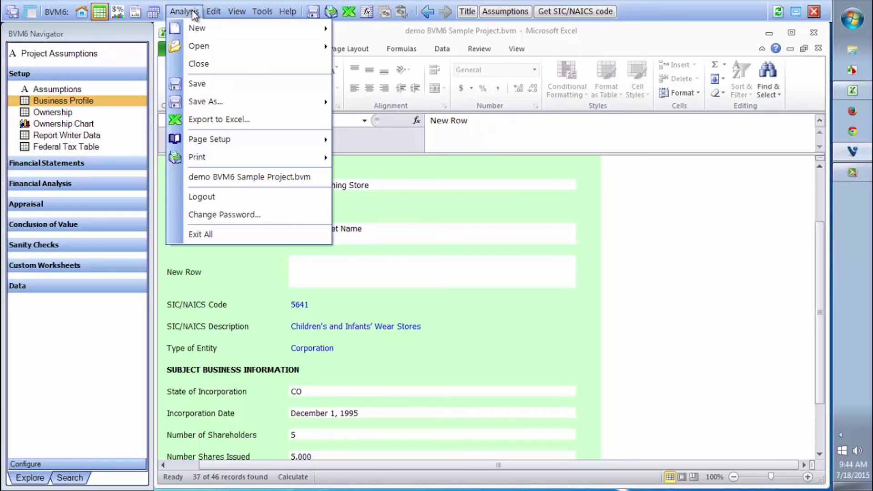
{"action": "mouse_move", "coordinate": [222, 142]}
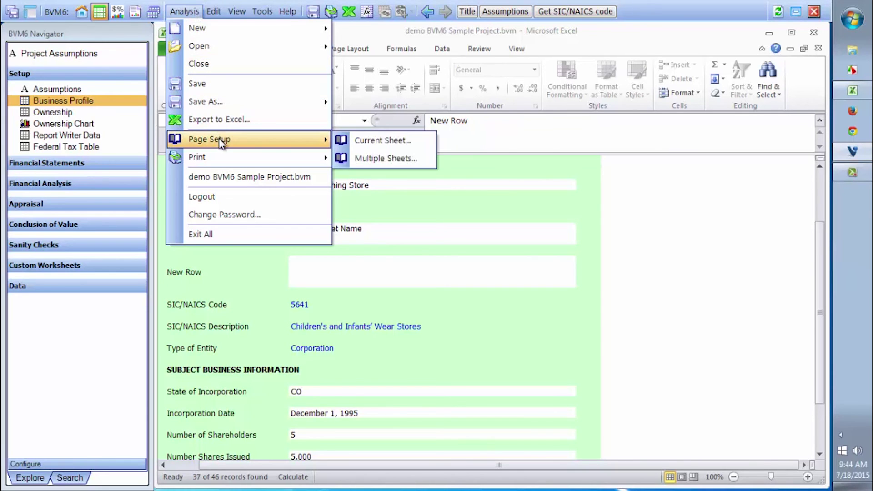
{"action": "left_click", "coordinate": [392, 142]}
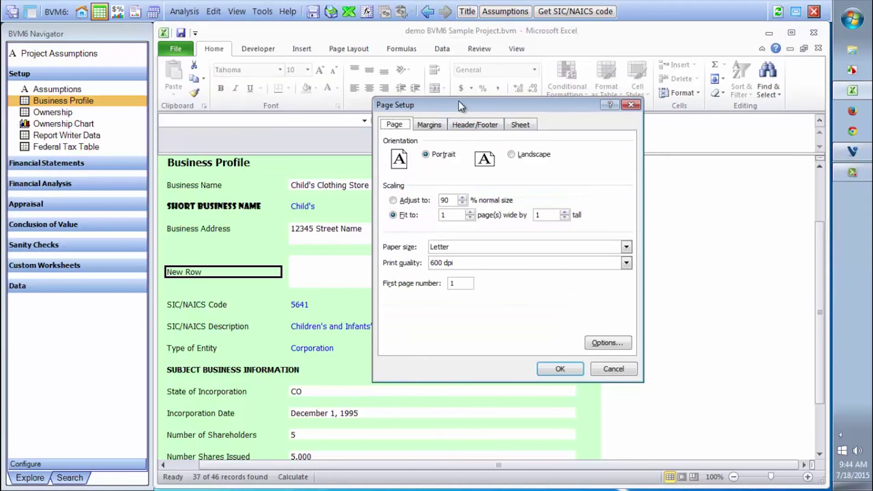
{"action": "left_click", "coordinate": [470, 126]}
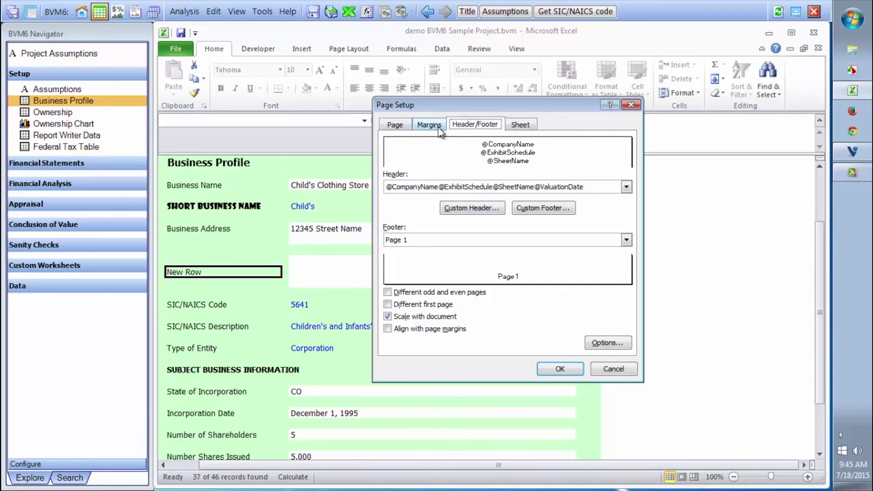
{"action": "left_click", "coordinate": [527, 123]}
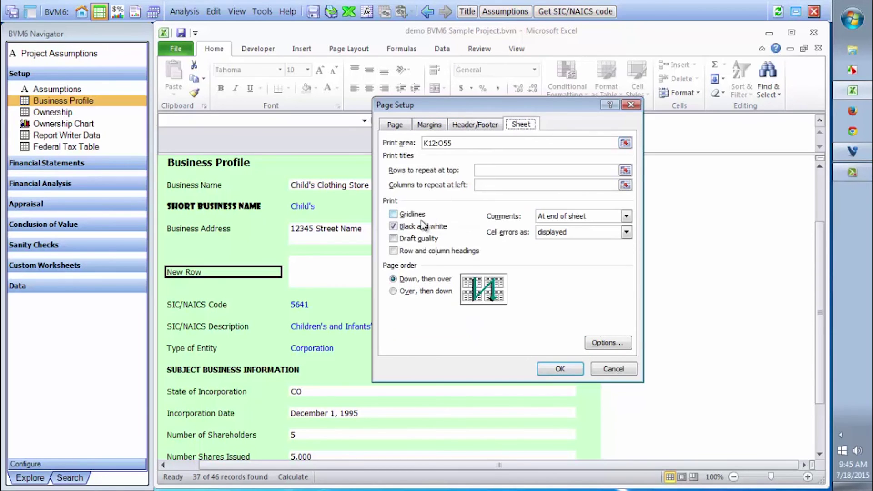
{"action": "left_click", "coordinate": [394, 227]}
{"action": "left_click", "coordinate": [395, 125]}
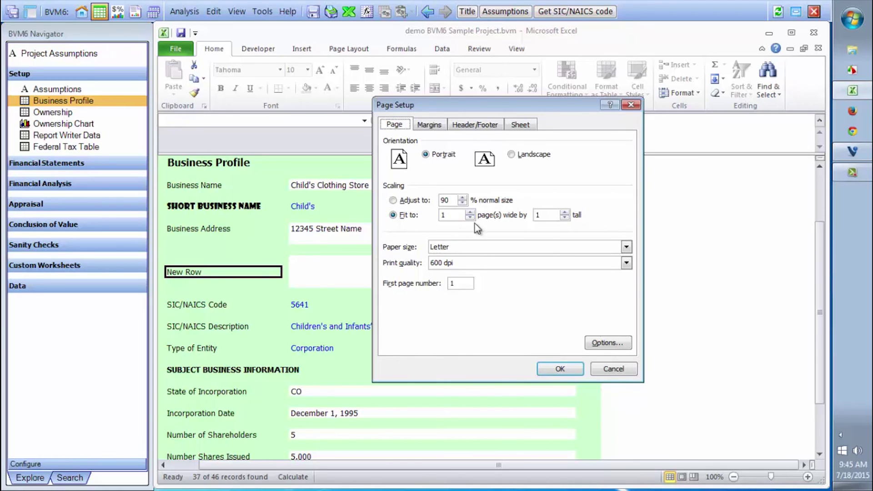
{"action": "left_click", "coordinate": [561, 368]}
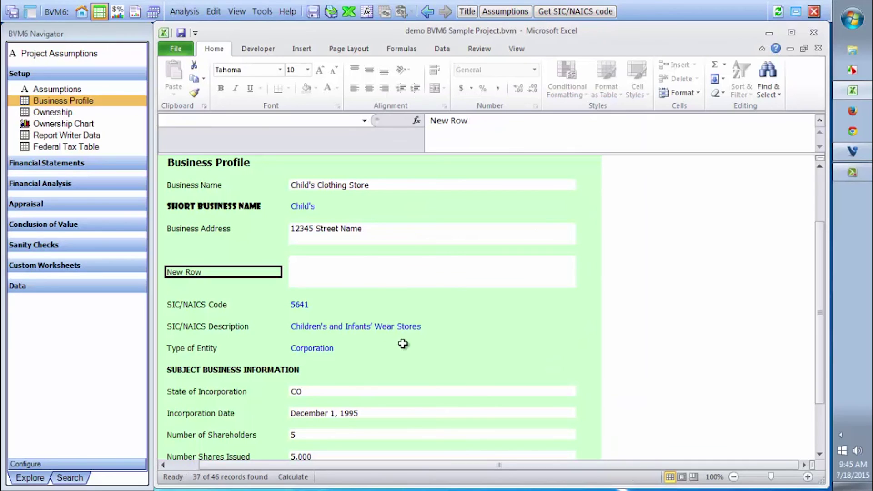
- Try marking the Business Profile's scaling, margin and worksheet page settings for copying to other sheets, and close without copying
{"action": "left_click", "coordinate": [180, 15]}
{"action": "mouse_move", "coordinate": [200, 143]}
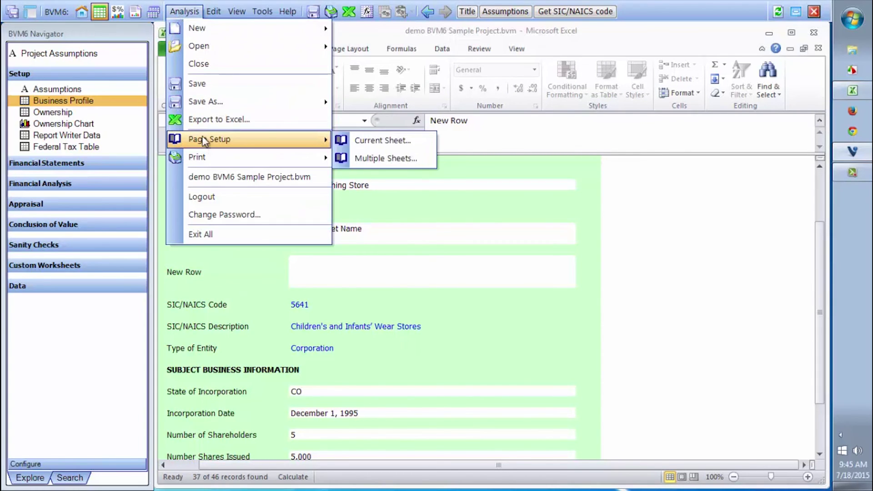
{"action": "left_click", "coordinate": [380, 160]}
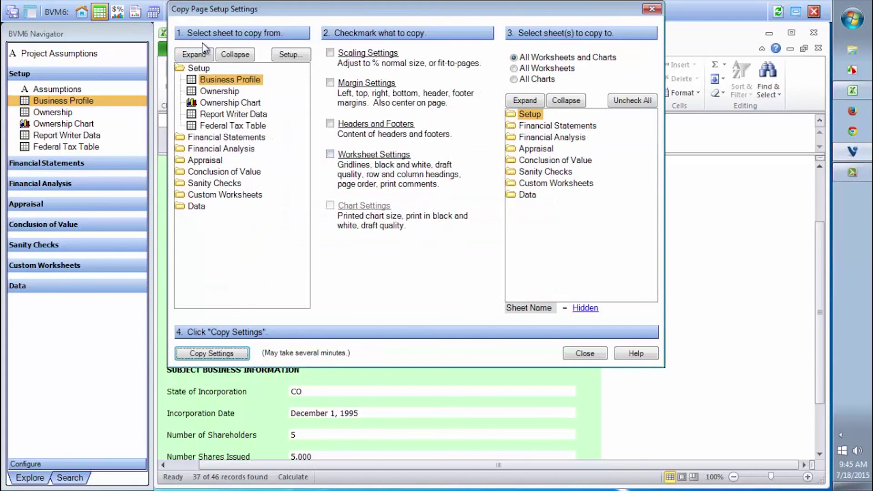
{"action": "left_click", "coordinate": [219, 84]}
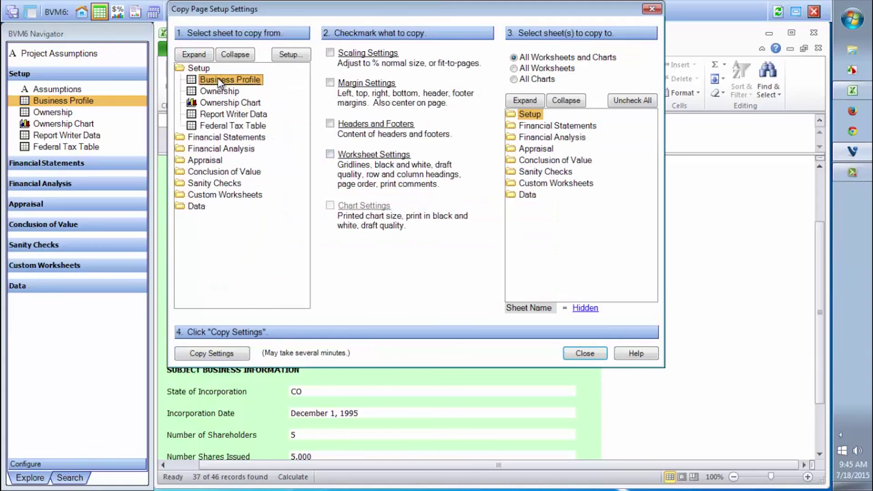
{"action": "left_click", "coordinate": [329, 52]}
{"action": "left_click", "coordinate": [330, 83]}
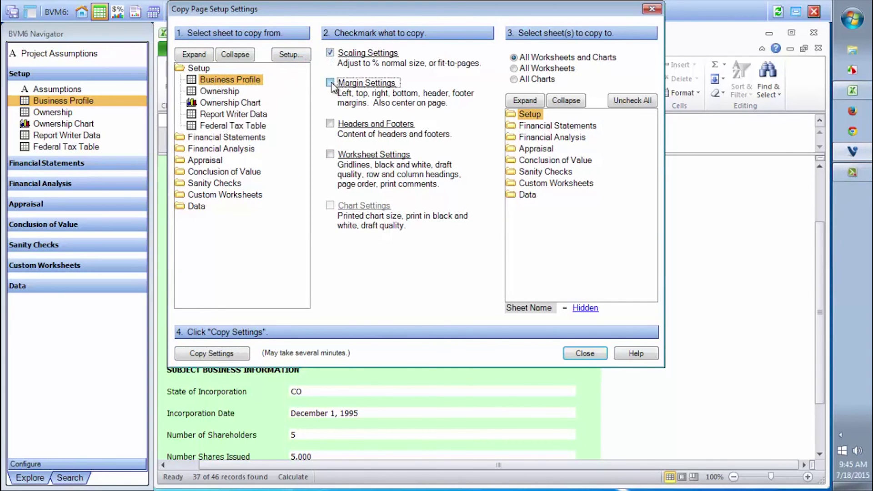
{"action": "left_click", "coordinate": [330, 123]}
{"action": "left_click", "coordinate": [333, 153]}
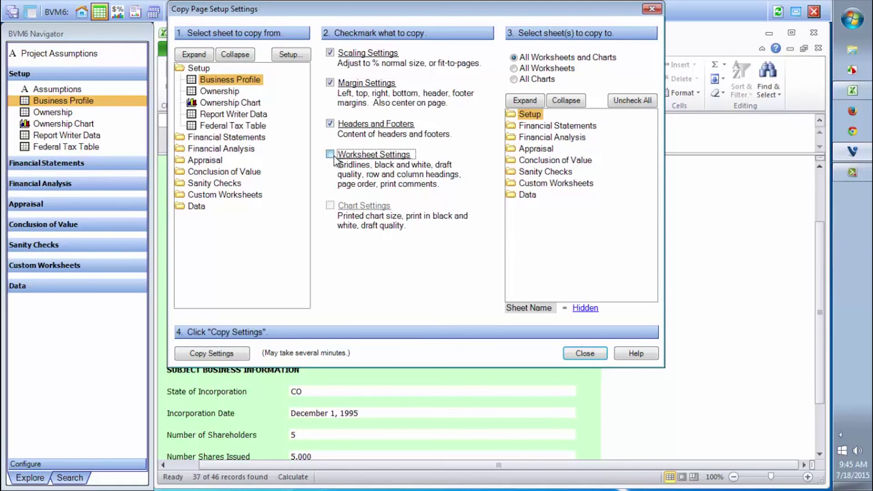
{"action": "left_click", "coordinate": [332, 124]}
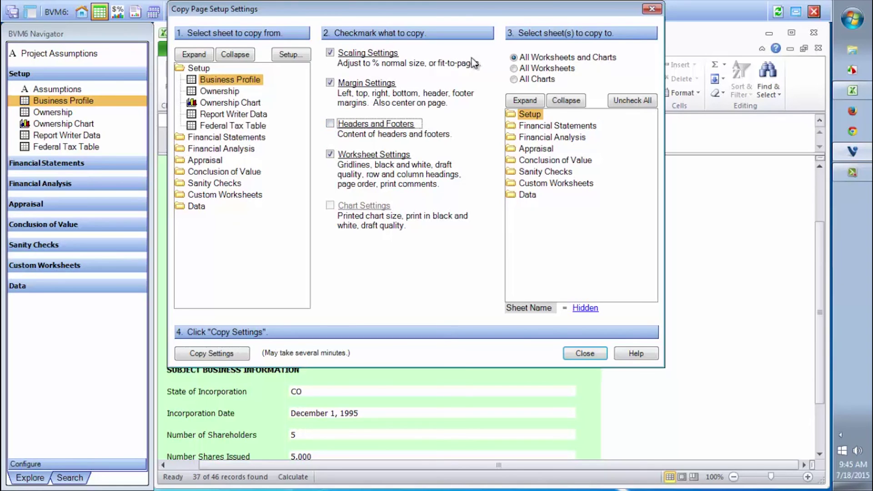
{"action": "left_click", "coordinate": [534, 113]}
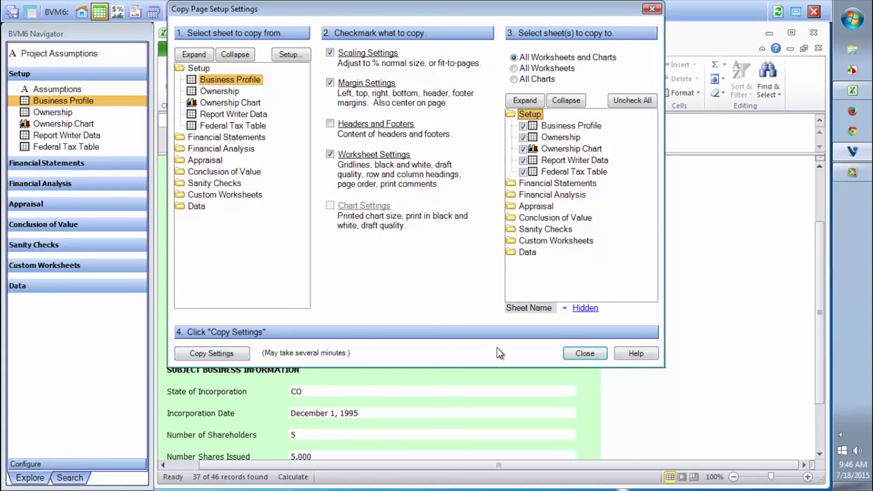
{"action": "left_click", "coordinate": [579, 353]}
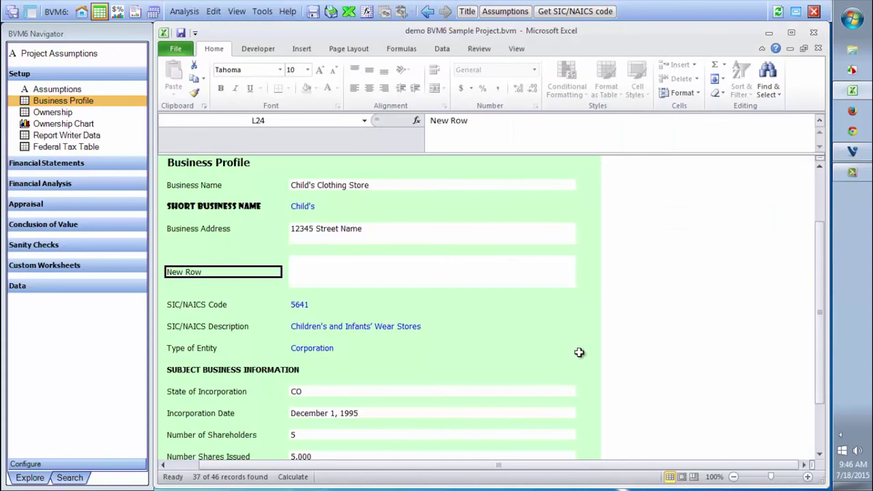
- Review the print options for the current sheet with the default starting numbers, and cancel without printing
{"action": "left_click", "coordinate": [188, 12]}
{"action": "mouse_move", "coordinate": [221, 160]}
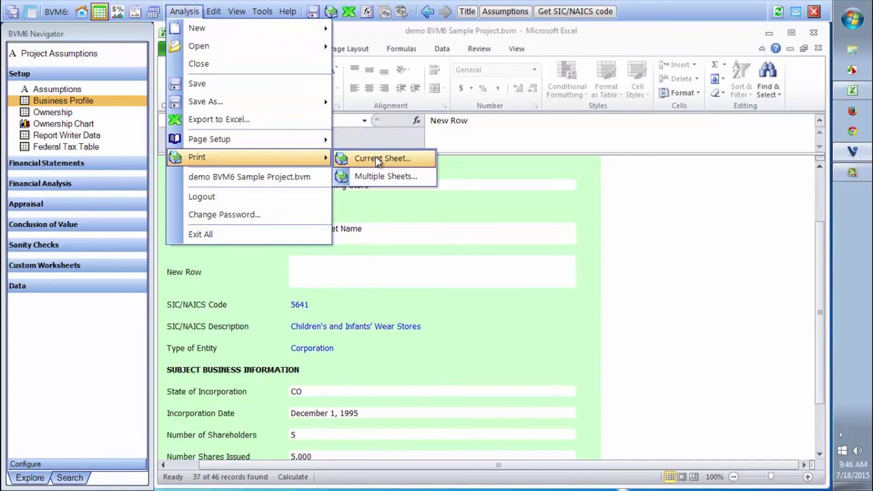
{"action": "left_click", "coordinate": [377, 160]}
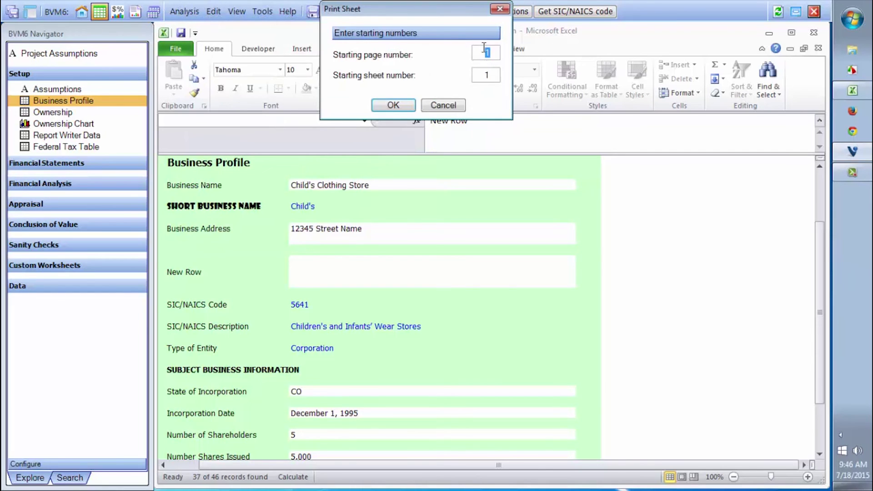
{"action": "left_click", "coordinate": [391, 106]}
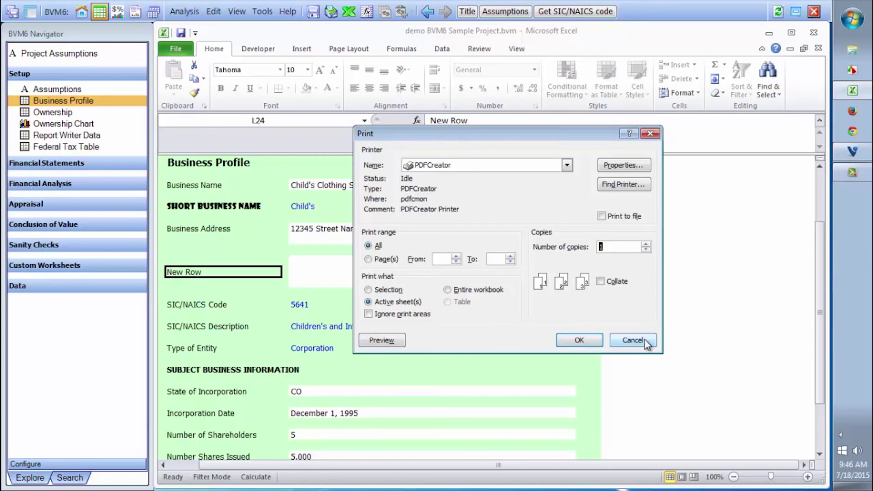
{"action": "left_click", "coordinate": [630, 340]}
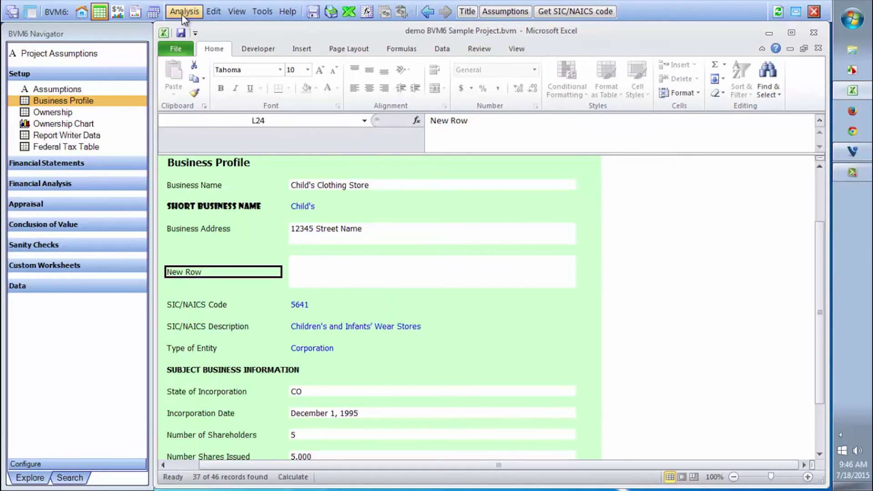
- Review the Setup and Historic financial statement sheets available for printing multiple sheets, and cancel without printing
{"action": "left_click", "coordinate": [182, 14]}
{"action": "mouse_move", "coordinate": [227, 158]}
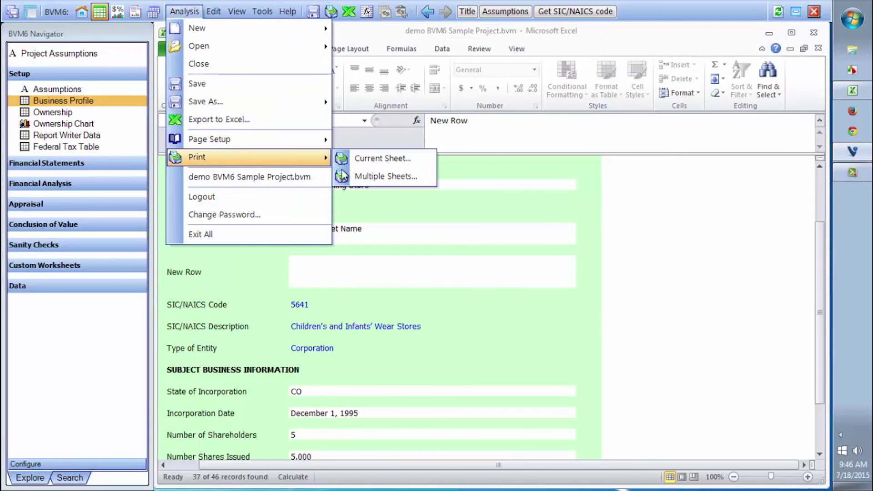
{"action": "left_click", "coordinate": [354, 172]}
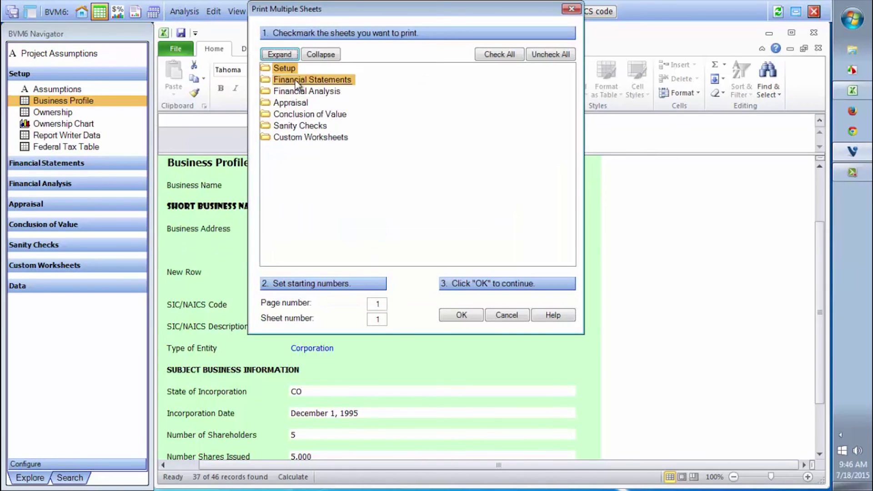
{"action": "double_click", "coordinate": [284, 68]}
{"action": "left_click", "coordinate": [291, 138]}
{"action": "double_click", "coordinate": [295, 140]}
{"action": "left_click", "coordinate": [297, 146]}
{"action": "double_click", "coordinate": [298, 148]}
{"action": "left_click", "coordinate": [292, 183]}
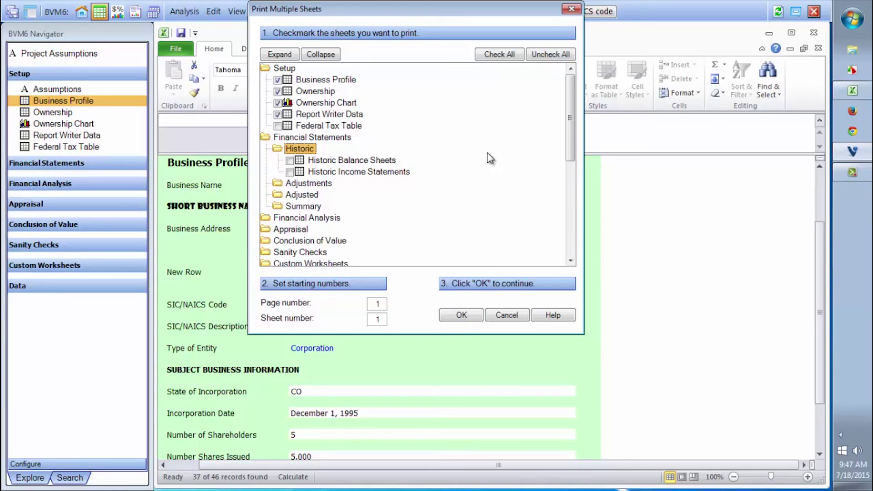
{"action": "left_click", "coordinate": [510, 316]}
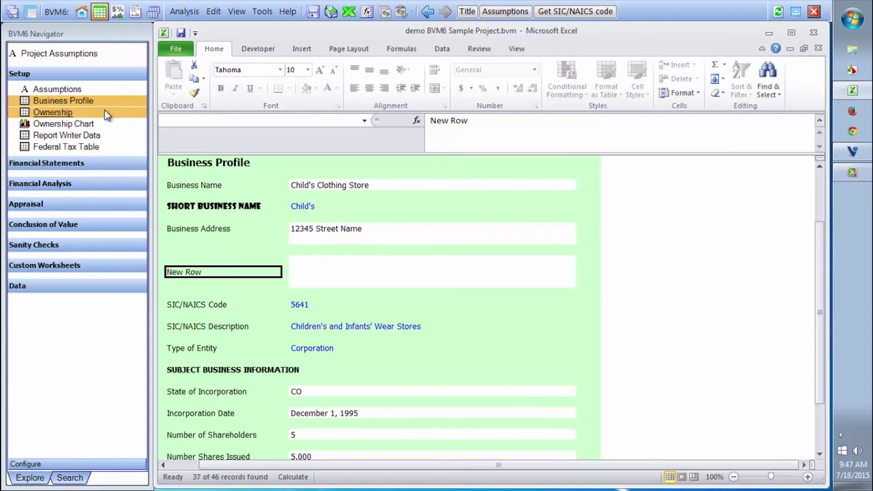
- Review the program options for new projects, analysis file locations, general report settings and workbooks, and cancel without changes
{"action": "left_click", "coordinate": [263, 11]}
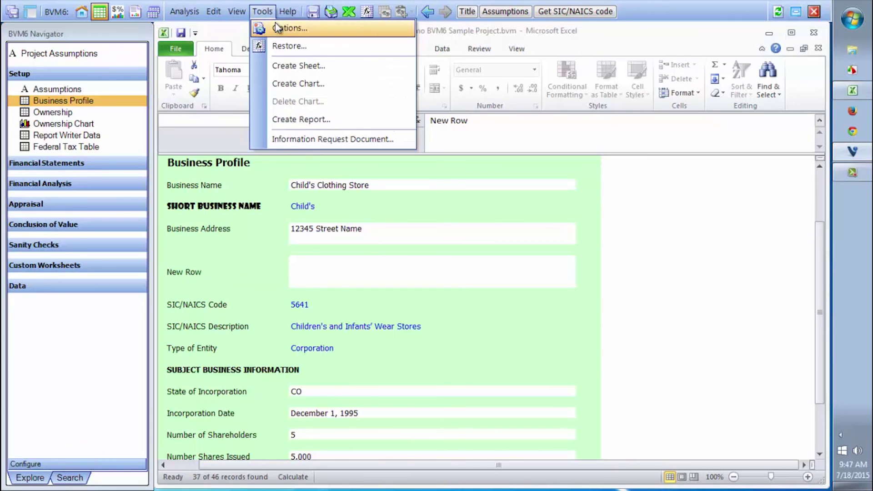
{"action": "left_click", "coordinate": [275, 22]}
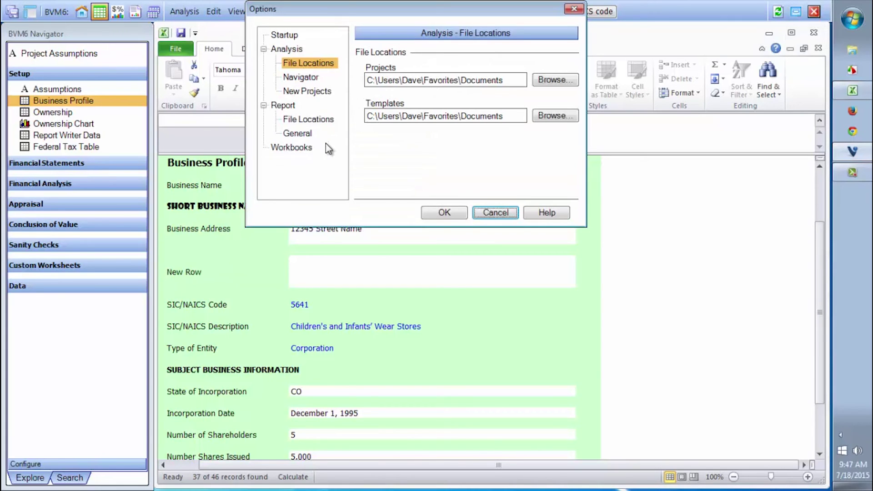
{"action": "left_click", "coordinate": [300, 92]}
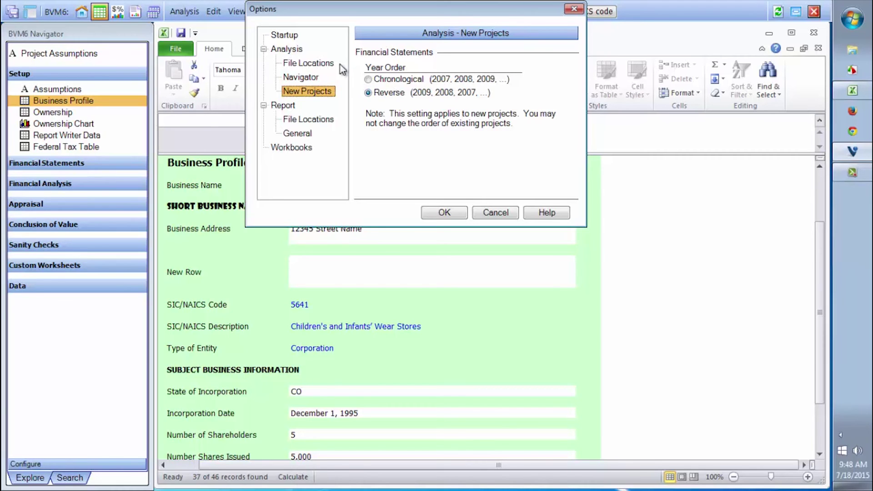
{"action": "left_click", "coordinate": [321, 66]}
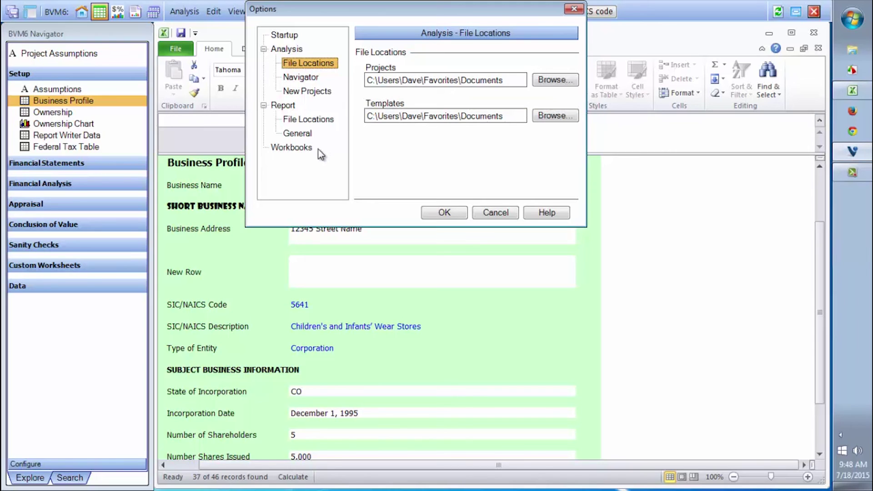
{"action": "left_click", "coordinate": [298, 134]}
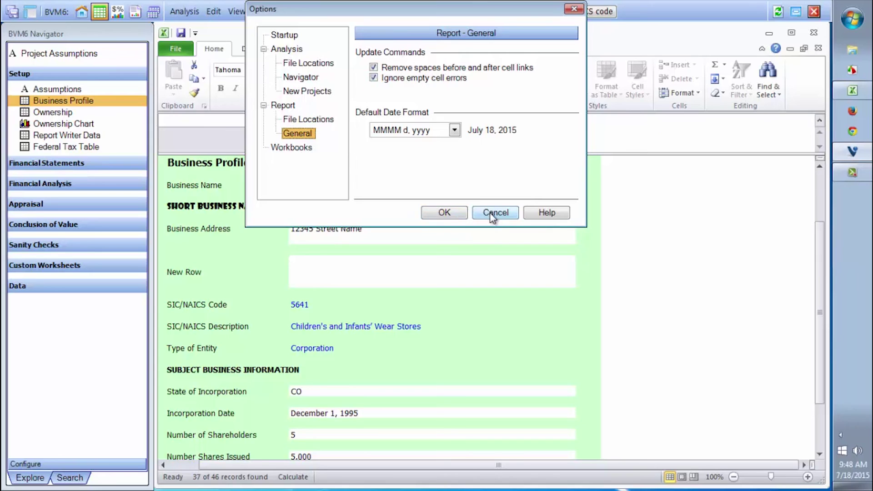
{"action": "left_click", "coordinate": [294, 149]}
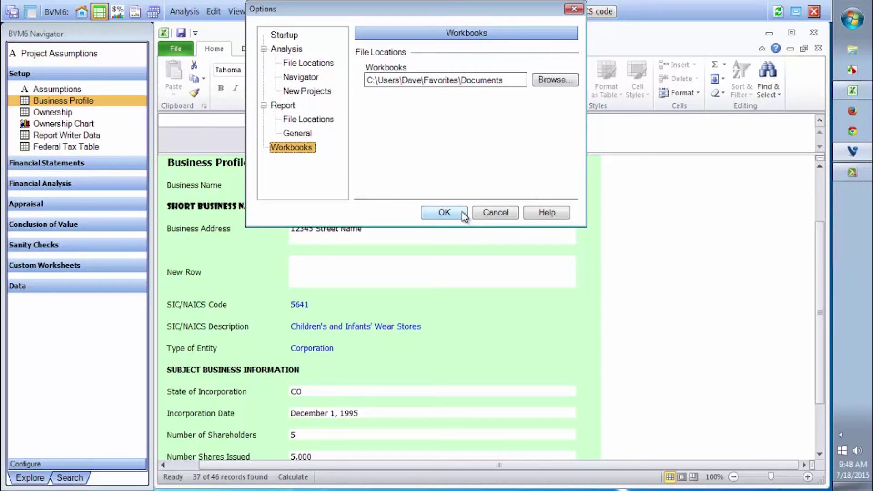
{"action": "left_click", "coordinate": [494, 214]}
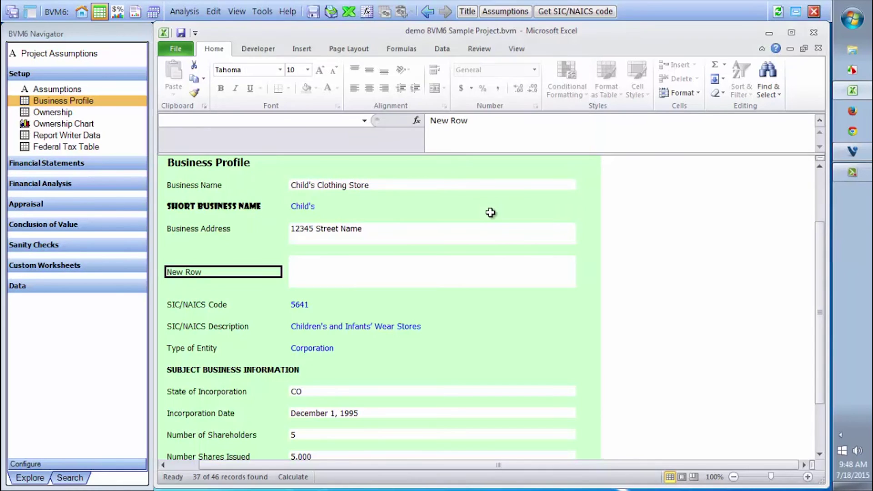
{"action": "left_click", "coordinate": [262, 12]}
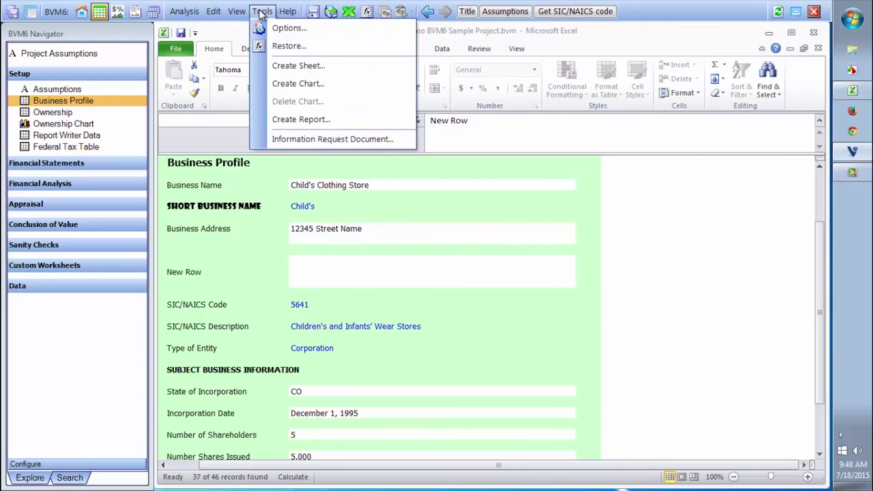
{"action": "left_click", "coordinate": [439, 223]}
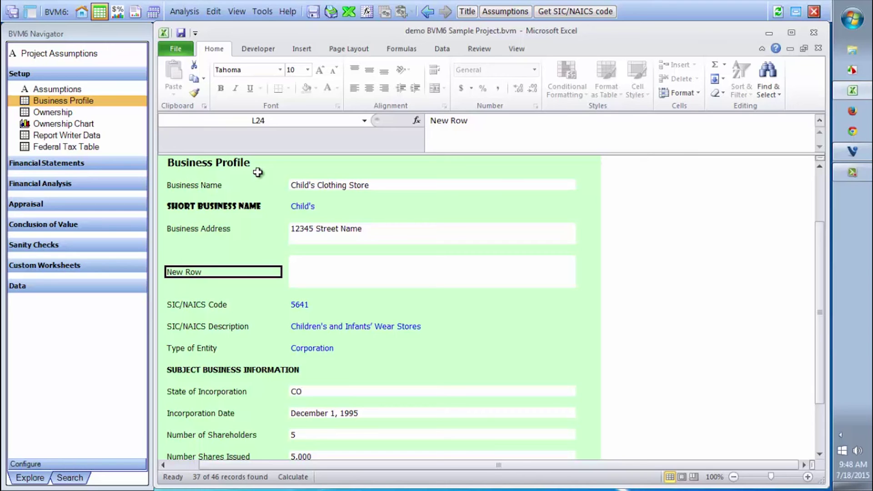
- Display the Project Assumptions page with the Setup group collapsed in the navigator
{"action": "left_click", "coordinate": [75, 54]}
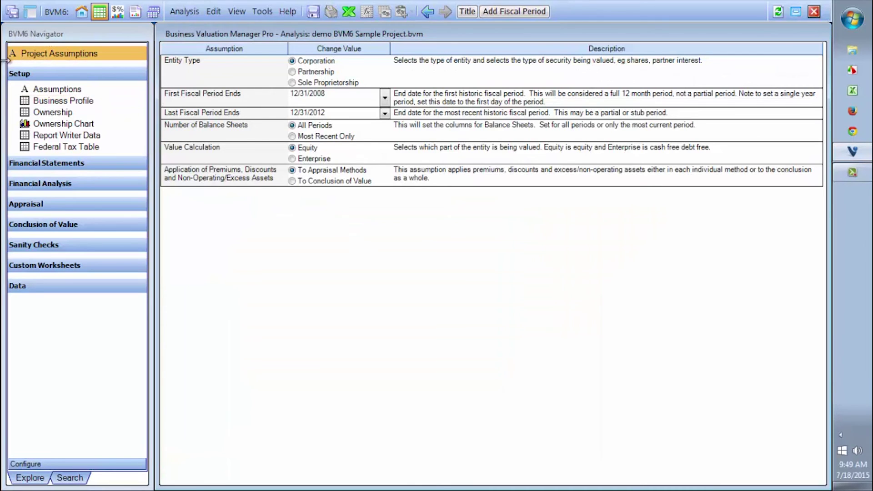
{"action": "left_click", "coordinate": [25, 75]}
{"action": "left_click", "coordinate": [62, 55]}
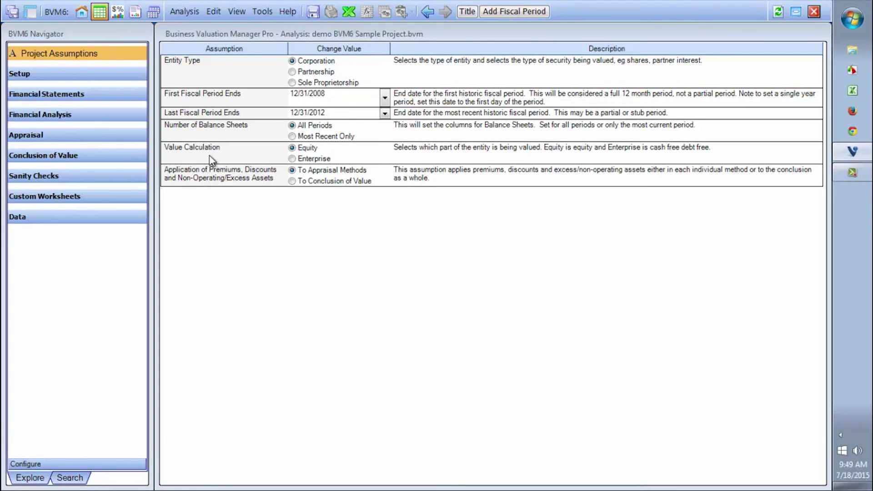
- Try Enterprise value calculation and applying premiums and discounts To Conclusion of Value, restoring Equity and To Appraisal Methods
{"action": "left_click", "coordinate": [317, 161]}
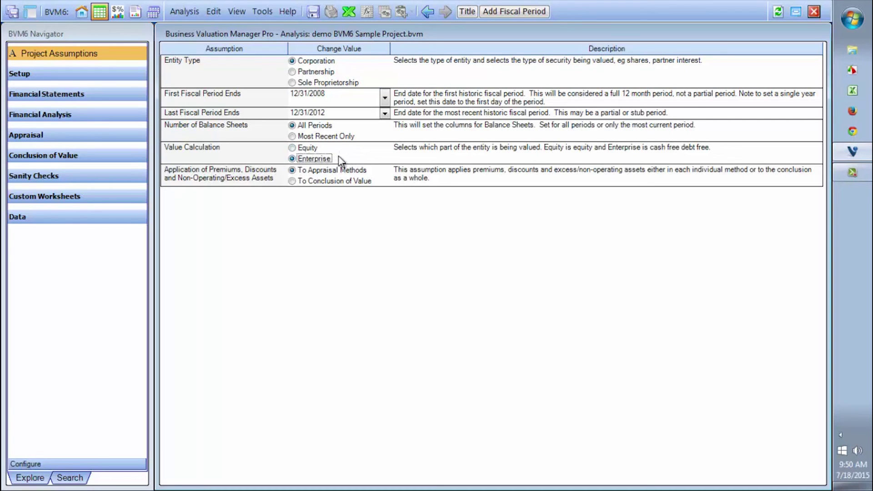
{"action": "left_click", "coordinate": [292, 148]}
{"action": "left_click", "coordinate": [317, 182]}
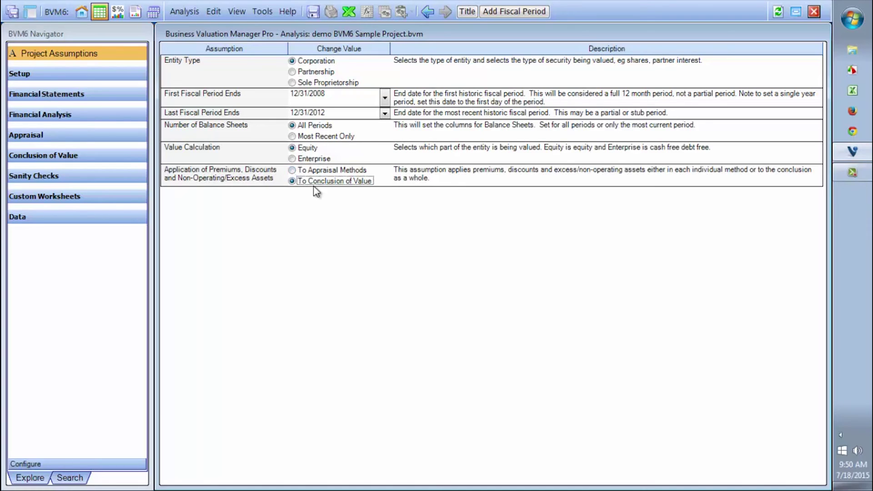
{"action": "left_click", "coordinate": [292, 170]}
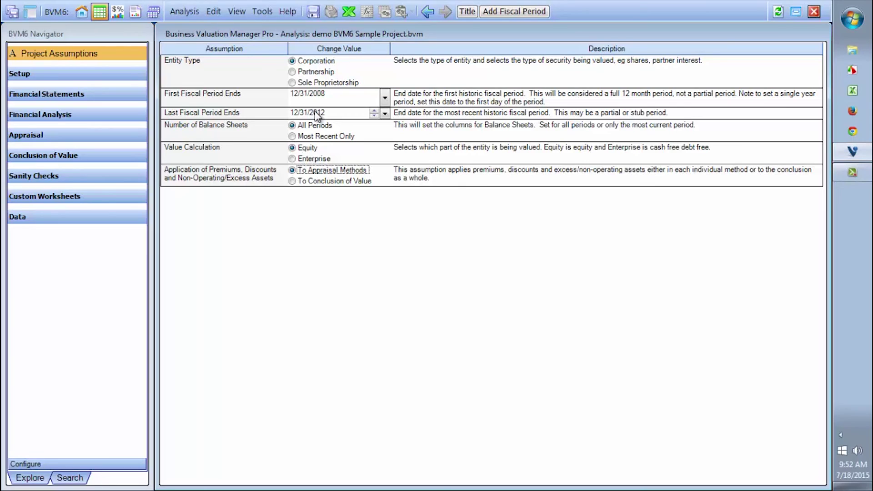
- Open the Historic Income Statements under Financial Statements and inspect the last year's Sales cell and date heading
{"action": "left_click", "coordinate": [315, 106]}
{"action": "left_click", "coordinate": [68, 100]}
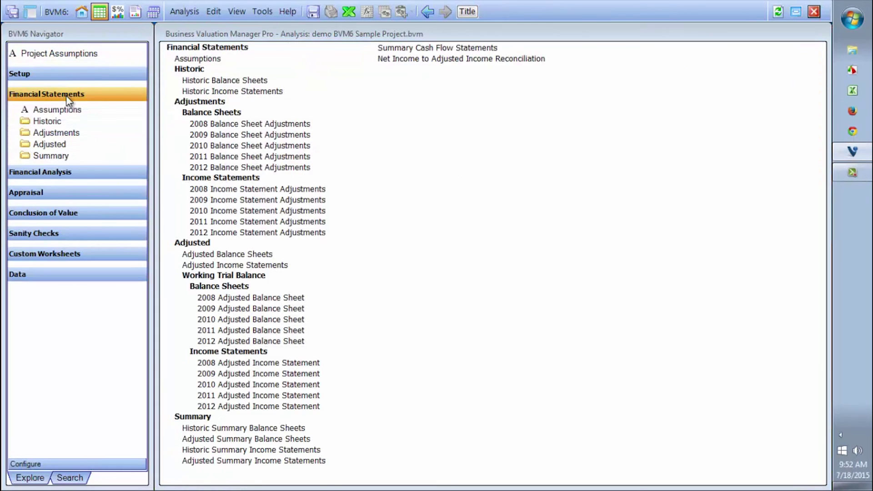
{"action": "left_click", "coordinate": [47, 122]}
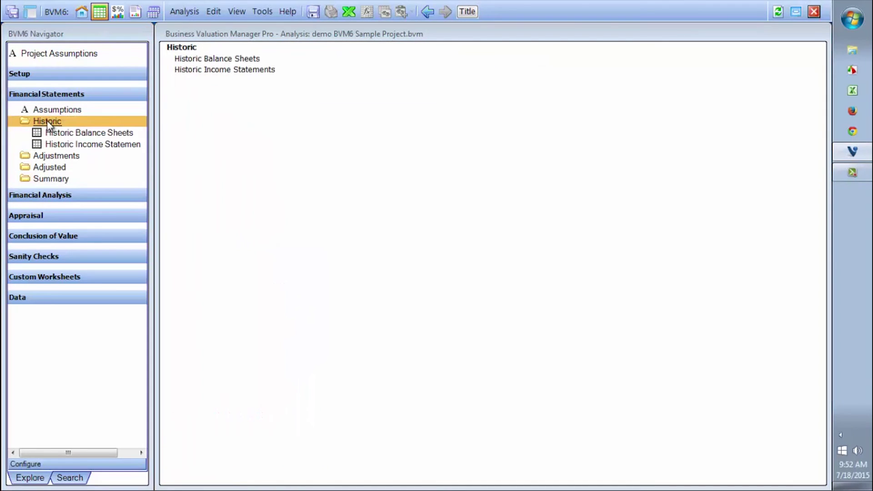
{"action": "left_click", "coordinate": [75, 144]}
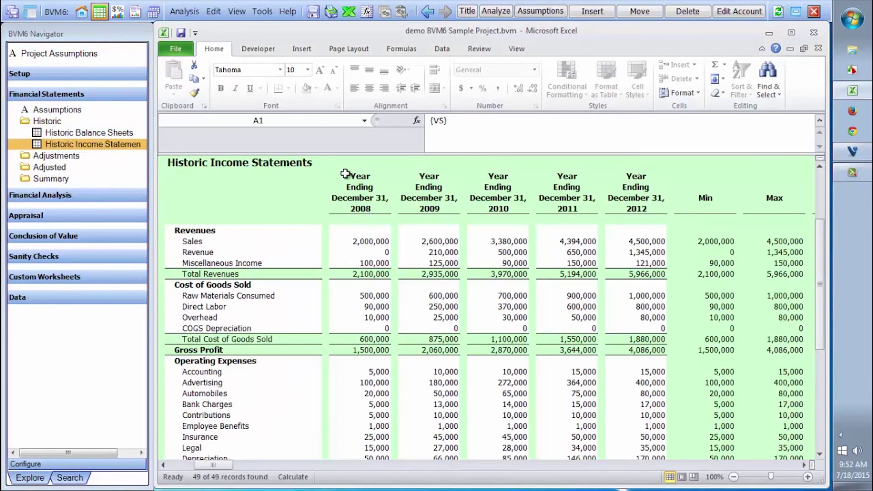
{"action": "left_click", "coordinate": [639, 241]}
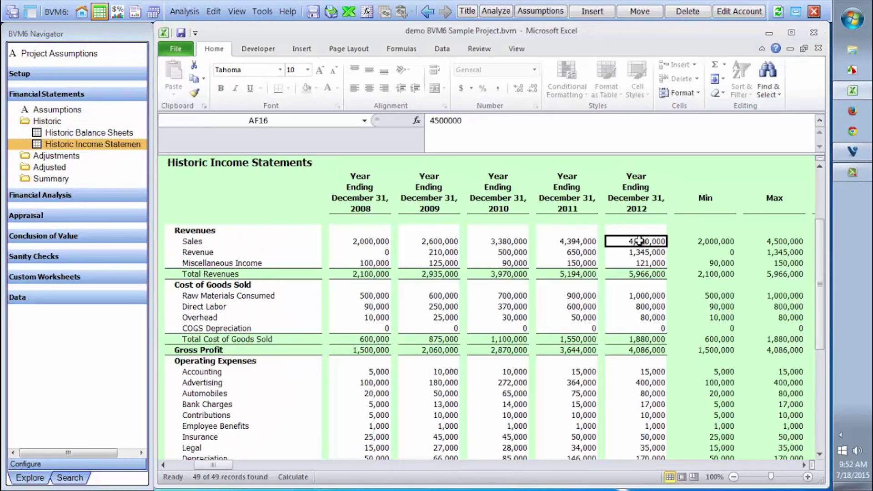
{"action": "left_click", "coordinate": [640, 209]}
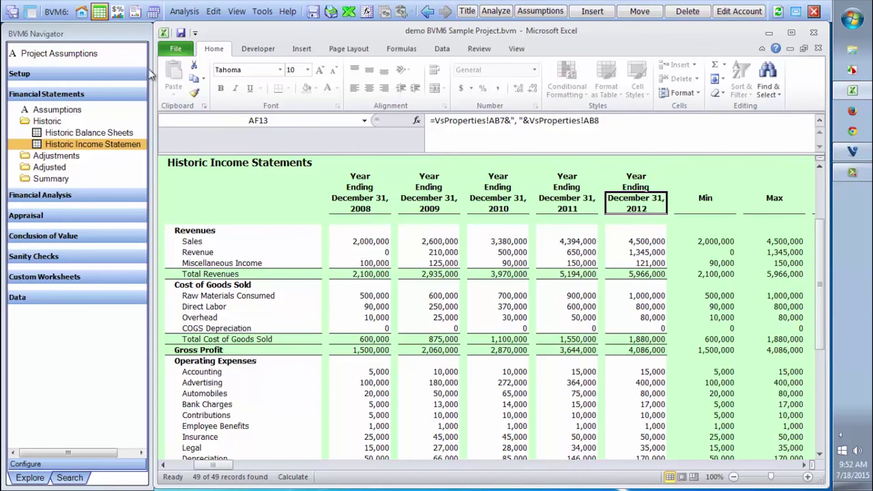
- Set the last fiscal period end to 12/31/2014 in Project Assumptions and return to the Historic Income Statements
{"action": "left_click", "coordinate": [84, 53]}
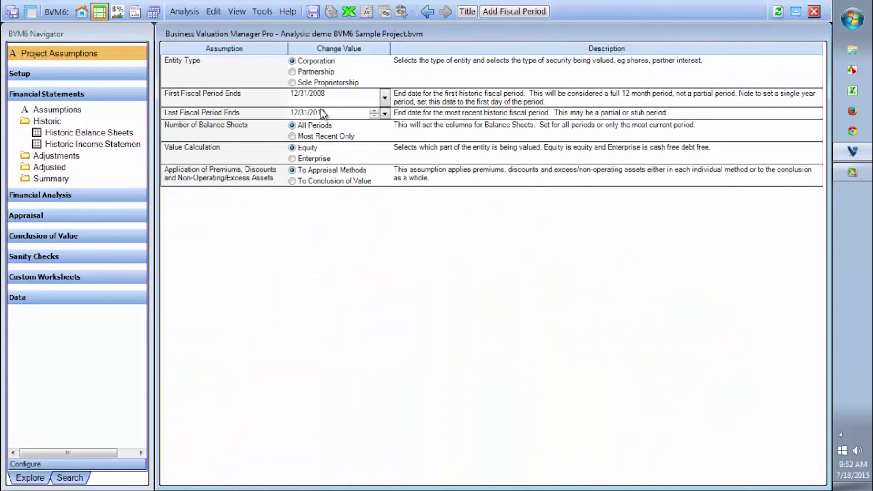
{"action": "left_click", "coordinate": [374, 111]}
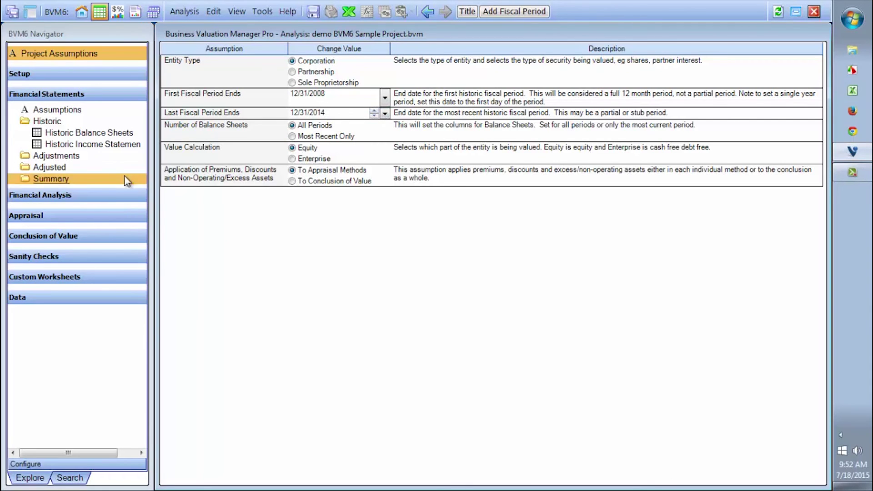
{"action": "left_click", "coordinate": [84, 146]}
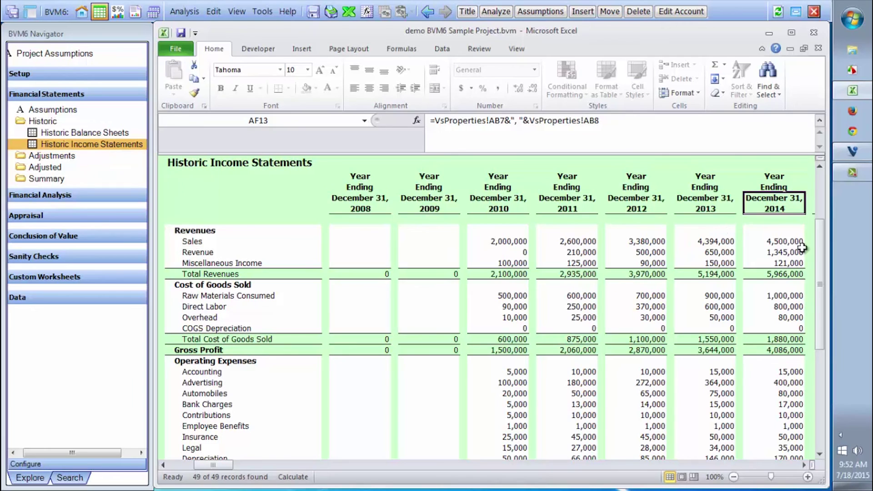
- Examine the year headings and Revenues rows of the Historic Income Statements across the 2008 to 2014 columns
{"action": "left_click", "coordinate": [783, 250]}
{"action": "key", "text": "Up"}
{"action": "key", "text": "Up"}
{"action": "key", "text": "Up"}
{"action": "key", "text": "Up"}
{"action": "key", "text": "Down"}
{"action": "key", "text": "Down"}
{"action": "key", "text": "Up"}
{"action": "key", "text": "Up"}
{"action": "key", "text": "Left"}
{"action": "key", "text": "Left"}
{"action": "key", "text": "Right"}
{"action": "key", "text": "Right"}
{"action": "key", "text": "Down"}
{"action": "key", "text": "Down"}
{"action": "key", "text": "Left"}
{"action": "key", "text": "Left"}
{"action": "key", "text": "Left"}
{"action": "key", "text": "Left"}
{"action": "key", "text": "Left"}
{"action": "key", "text": "Left"}
{"action": "key", "text": "Left"}
{"action": "key", "text": "Left"}
{"action": "key", "text": "Left"}
{"action": "key", "text": "Left"}
{"action": "key", "text": "Left"}
{"action": "key", "text": "Left"}
{"action": "key", "text": "Right"}
{"action": "key", "text": "Right"}
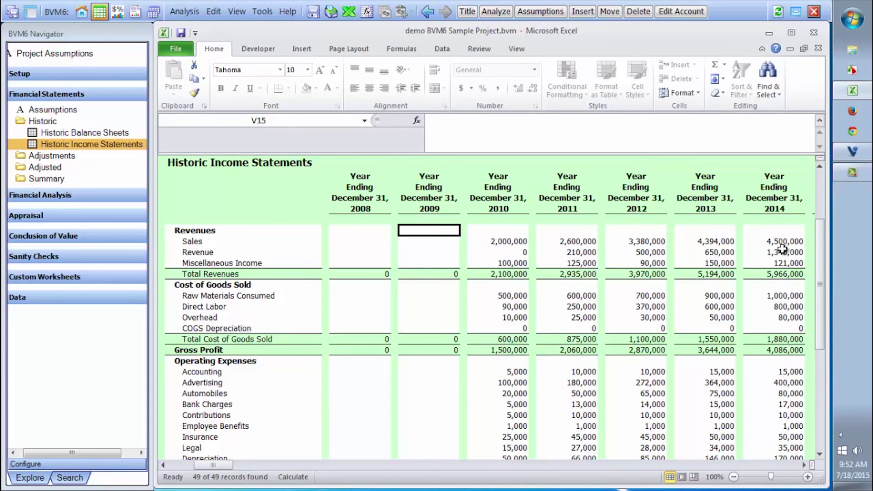
{"action": "key", "text": "Right"}
{"action": "key", "text": "Right"}
{"action": "key", "text": "Right"}
{"action": "key", "text": "Right"}
{"action": "key", "text": "Right"}
{"action": "key", "text": "Right"}
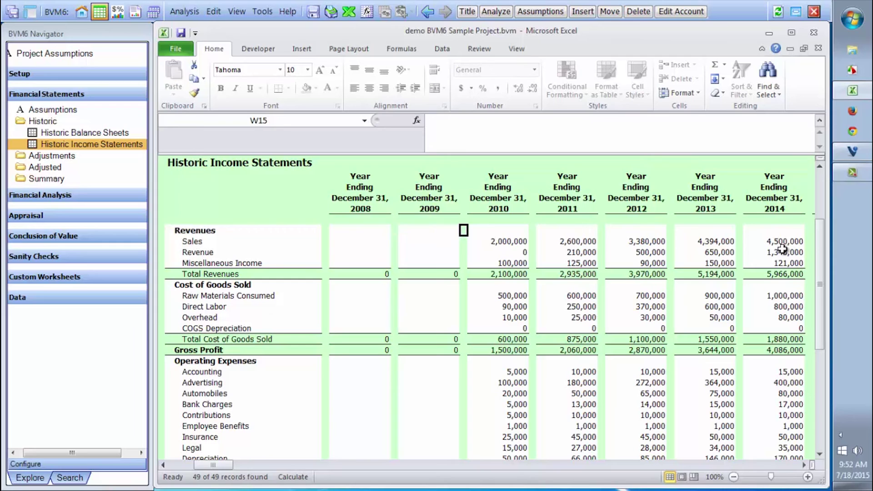
{"action": "key", "text": "Left"}
{"action": "key", "text": "Left"}
{"action": "key", "text": "Left"}
{"action": "key", "text": "Left"}
{"action": "key", "text": "Left"}
{"action": "key", "text": "Left"}
{"action": "key", "text": "Left"}
{"action": "key", "text": "Left"}
{"action": "key", "text": "Right"}
{"action": "key", "text": "Right"}
{"action": "key", "text": "Right"}
{"action": "key", "text": "Right"}
{"action": "key", "text": "Right"}
{"action": "key", "text": "Right"}
{"action": "key", "text": "Right"}
{"action": "key", "text": "Right"}
{"action": "key", "text": "Right"}
{"action": "key", "text": "Right"}
{"action": "key", "text": "Right"}
{"action": "key", "text": "Right"}
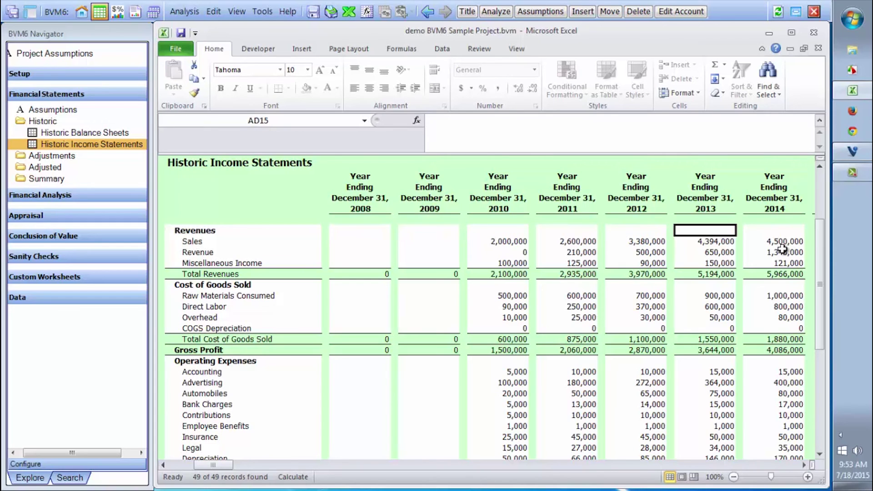
{"action": "key", "text": "Down"}
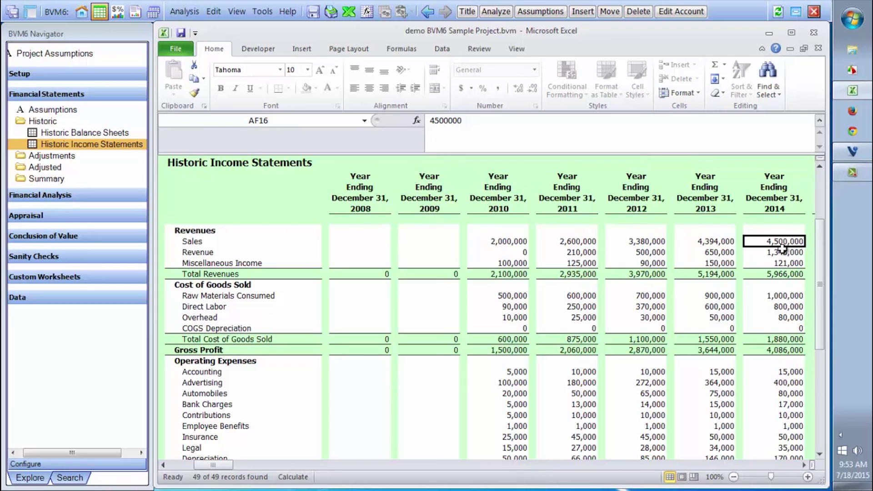
{"action": "key", "text": "Left"}
{"action": "key", "text": "Left"}
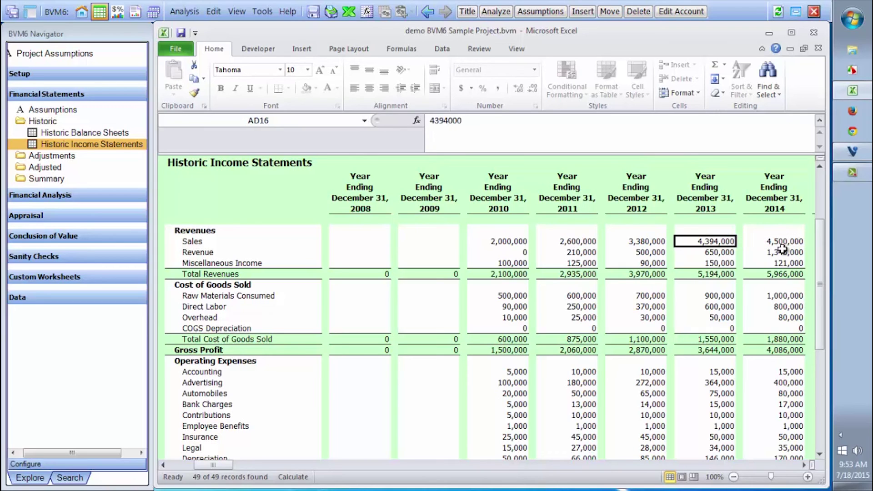
{"action": "key", "text": "Up"}
{"action": "key", "text": "Up"}
{"action": "key", "text": "Up"}
{"action": "key", "text": "Right"}
{"action": "key", "text": "Right"}
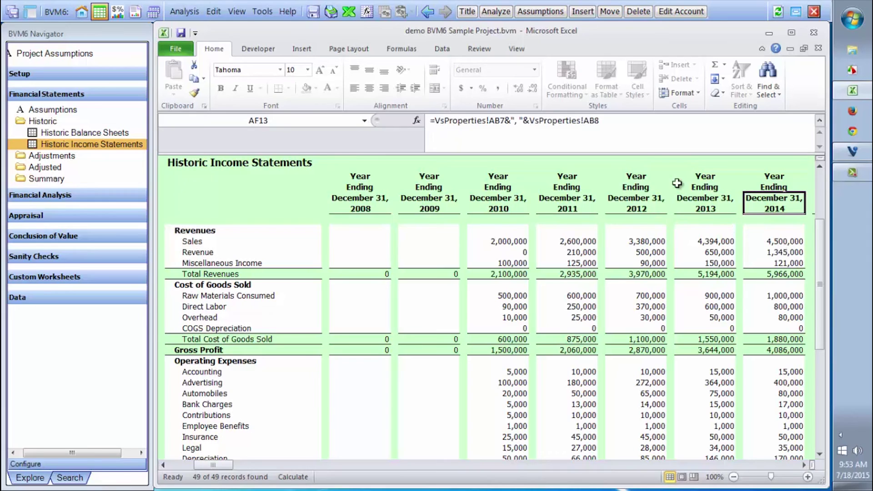
- Add a fiscal year to the project from the Project Assumptions page
{"action": "left_click", "coordinate": [54, 54]}
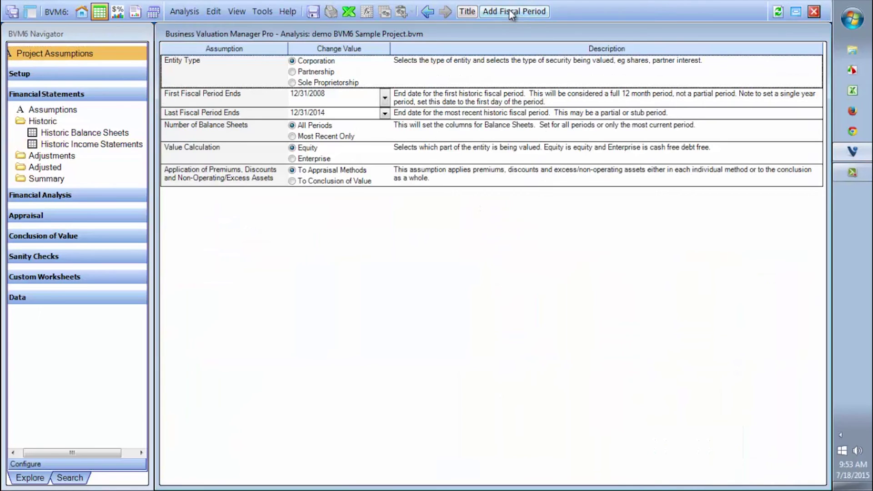
{"action": "left_click", "coordinate": [510, 11]}
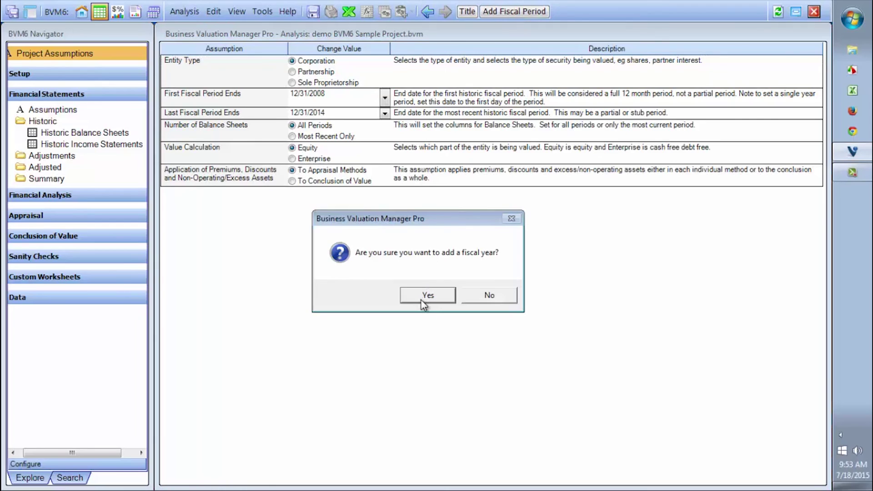
{"action": "left_click", "coordinate": [426, 296]}
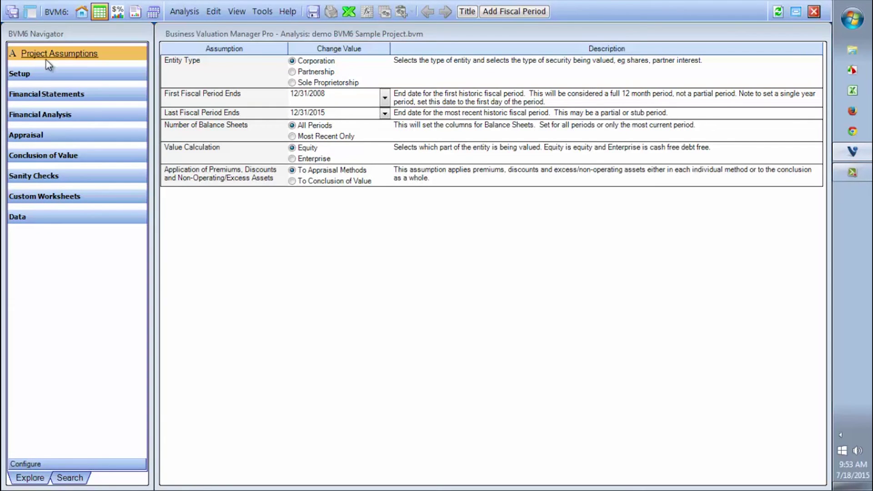
- Open the Historic Income Statements under Financial Statements and examine the Revenues and Cost of Goods Sold cells of the 2015 column
{"action": "left_click", "coordinate": [41, 95]}
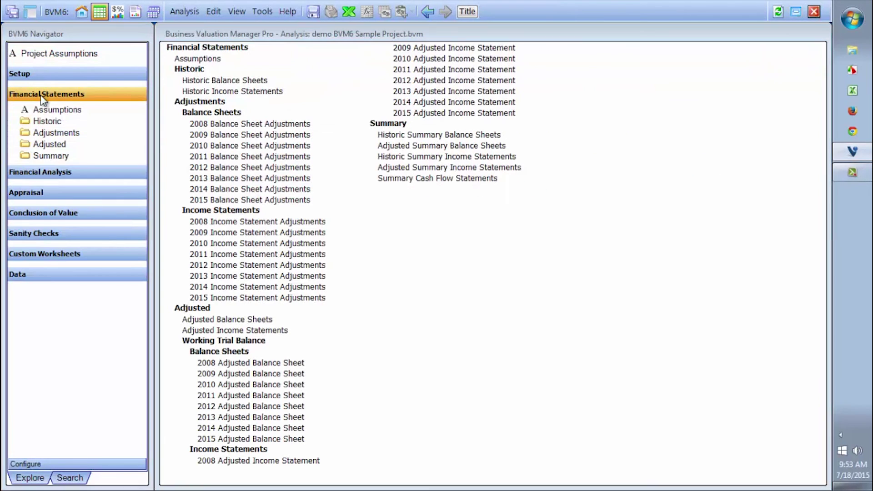
{"action": "left_click", "coordinate": [45, 121]}
{"action": "left_click", "coordinate": [73, 144]}
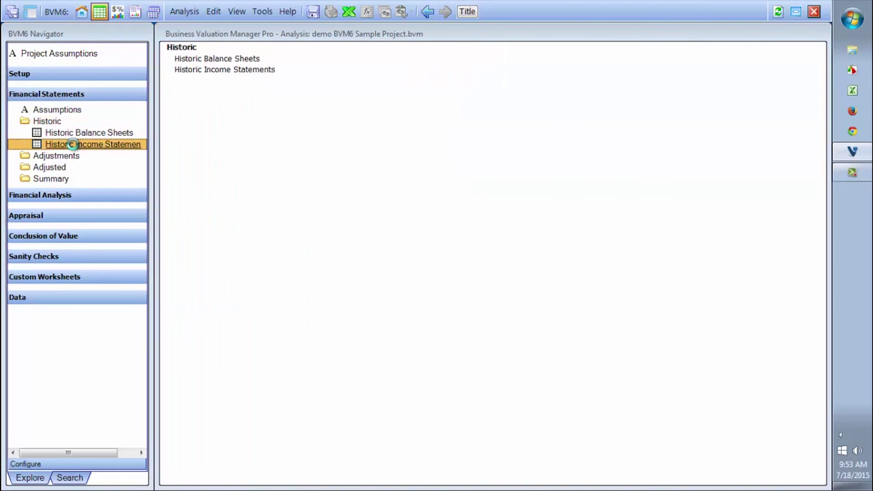
{"action": "left_click", "coordinate": [780, 250]}
{"action": "key", "text": "Right"}
{"action": "key", "text": "Right"}
{"action": "key", "text": "Up"}
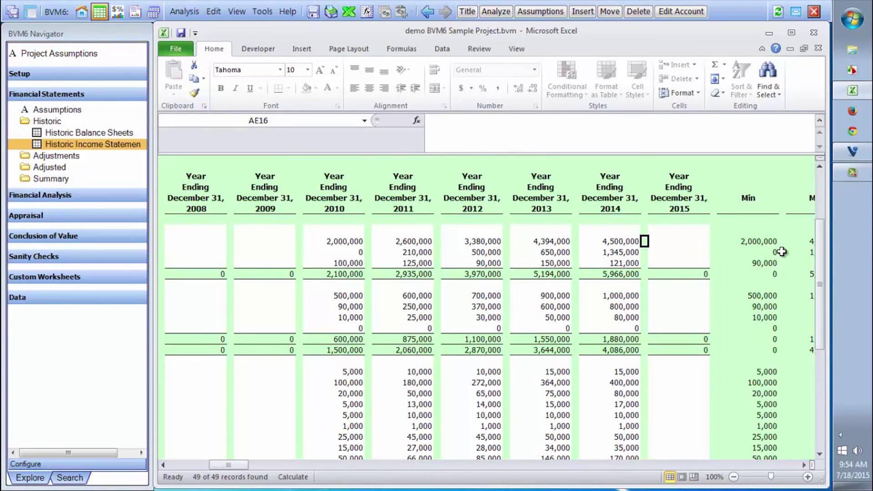
{"action": "key", "text": "Up"}
{"action": "key", "text": "Down"}
{"action": "key", "text": "Down"}
{"action": "key", "text": "Down"}
{"action": "key", "text": "Down"}
{"action": "key", "text": "Down"}
{"action": "key", "text": "Down"}
{"action": "key", "text": "Down"}
{"action": "key", "text": "Down"}
{"action": "key", "text": "Down"}
{"action": "key", "text": "Down"}
{"action": "key", "text": "Down"}
{"action": "key", "text": "Down"}
{"action": "key", "text": "Down"}
{"action": "key", "text": "Down"}
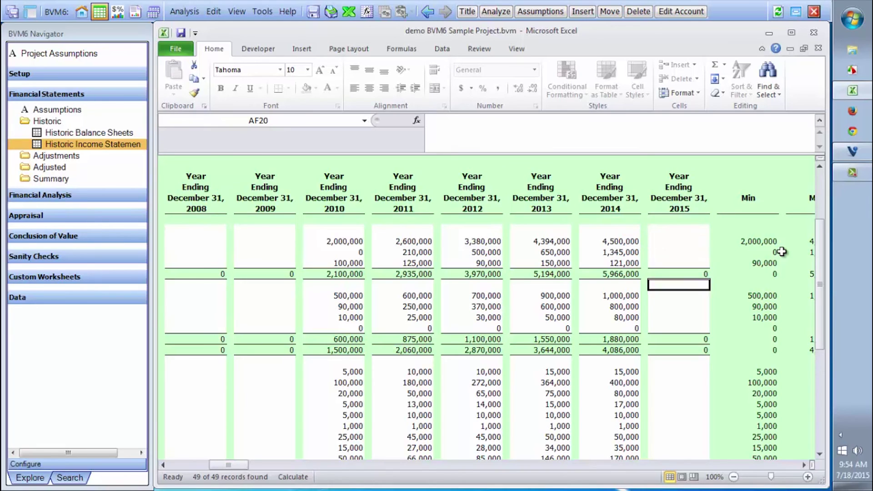
{"action": "key", "text": "Up"}
{"action": "key", "text": "Up"}
{"action": "key", "text": "Up"}
{"action": "key", "text": "Up"}
{"action": "key", "text": "Up"}
{"action": "key", "text": "Up"}
{"action": "key", "text": "Up"}
{"action": "key", "text": "Up"}
{"action": "key", "text": "Up"}
{"action": "key", "text": "Up"}
{"action": "key", "text": "Up"}
{"action": "key", "text": "Up"}
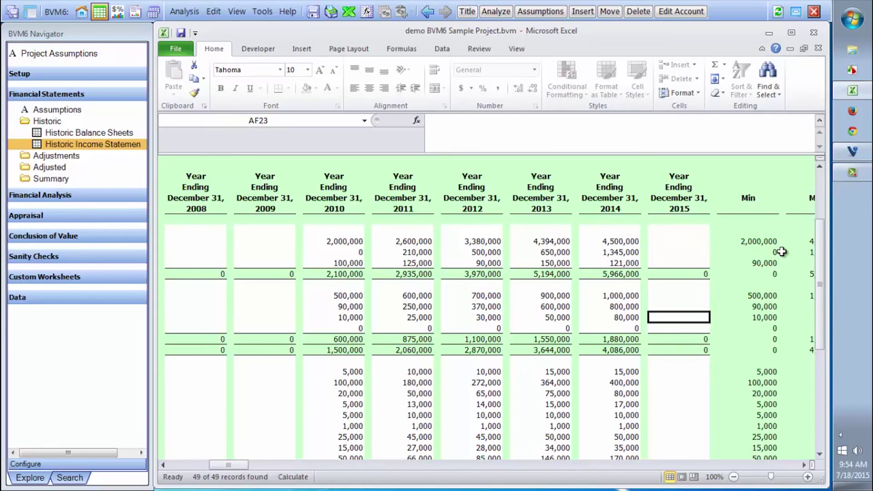
{"action": "key", "text": "Up"}
- Compare the 2014 date heading and Sales cells with the adjacent 2015 Sales cell
{"action": "key", "text": "Left"}
{"action": "key", "text": "Left"}
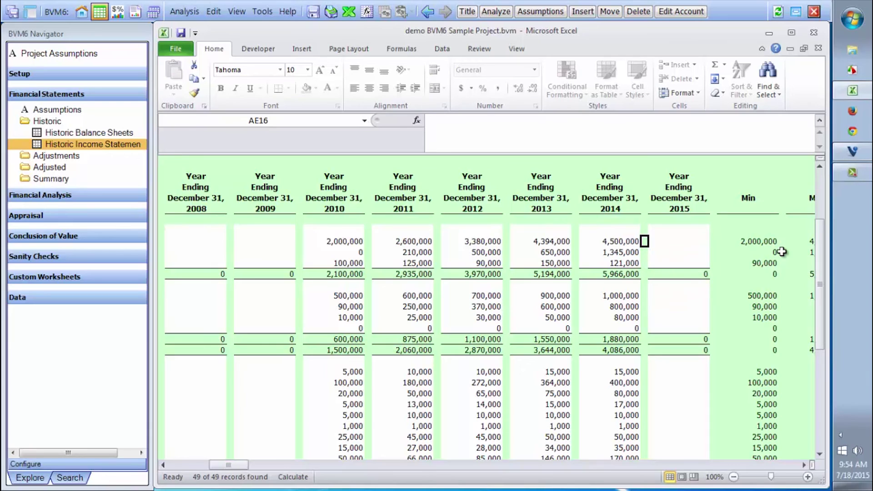
{"action": "key", "text": "Up"}
{"action": "key", "text": "Up"}
{"action": "key", "text": "Up"}
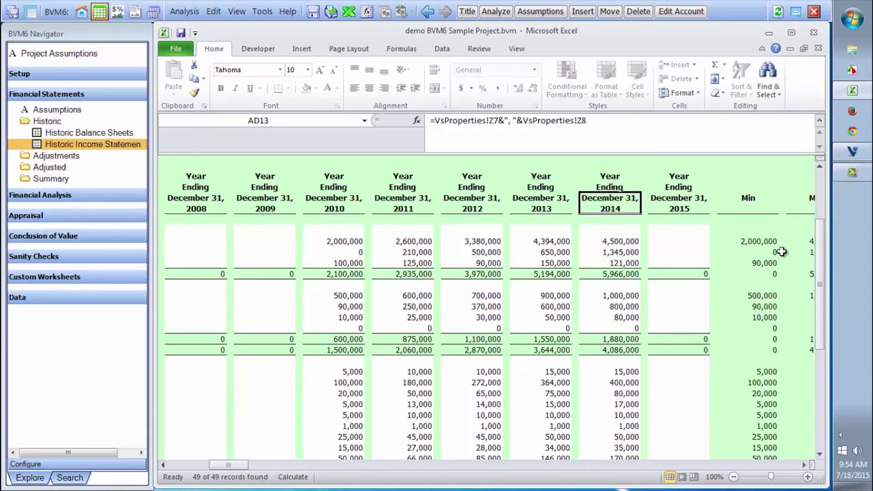
{"action": "key", "text": "Down"}
{"action": "key", "text": "Down"}
{"action": "key", "text": "Down"}
{"action": "key", "text": "Right"}
{"action": "key", "text": "Right"}
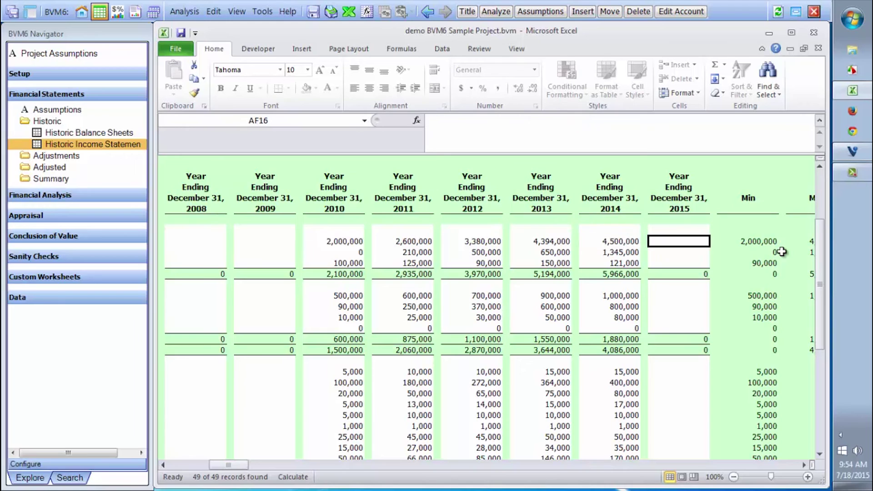
- Remove the fiscal period ending December 31, 2015 from the project
{"action": "left_click", "coordinate": [263, 11]}
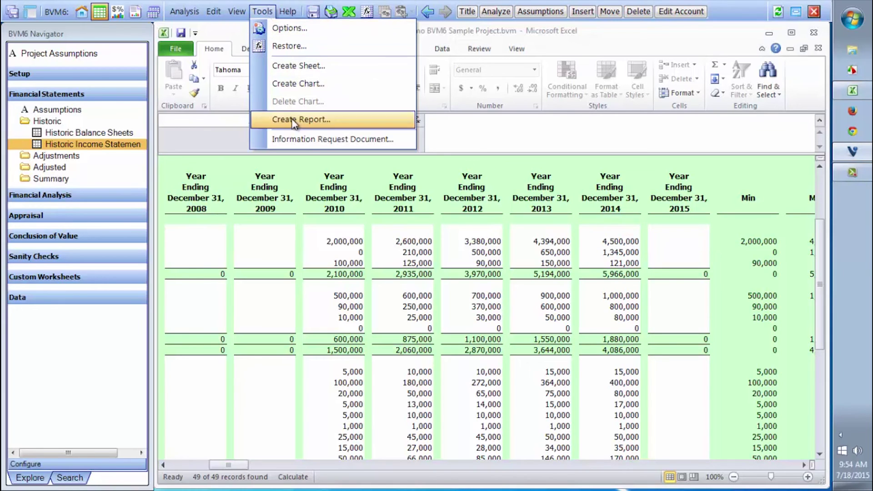
{"action": "mouse_move", "coordinate": [221, 22]}
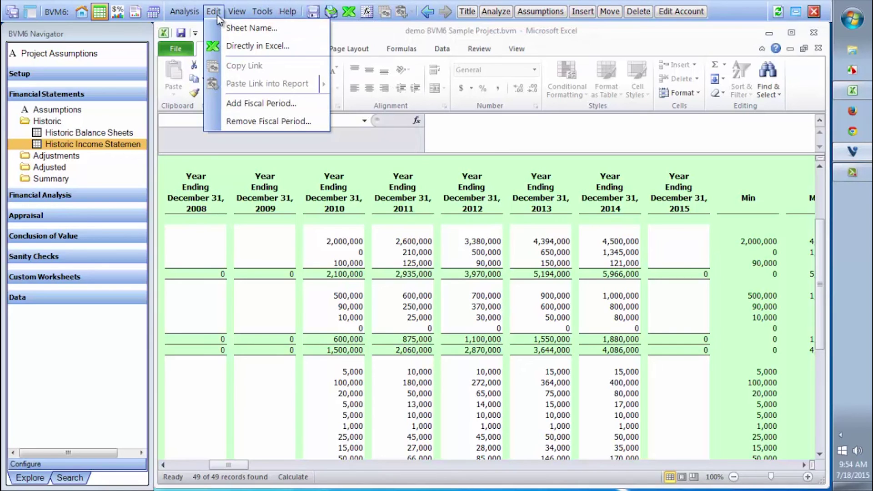
{"action": "left_click", "coordinate": [241, 122]}
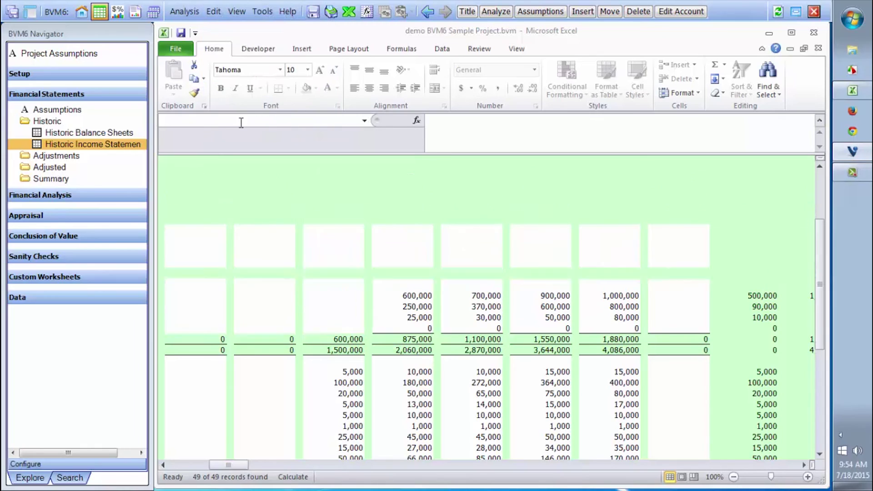
{"action": "left_click", "coordinate": [435, 296]}
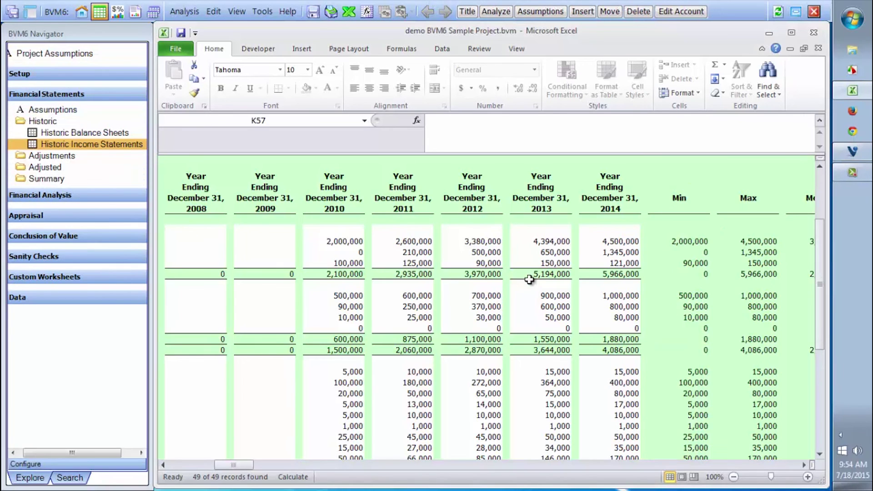
- Set the first fiscal period end to 12/31/2010 in Project Assumptions and return to the Historic Income Statements
{"action": "left_click", "coordinate": [47, 57]}
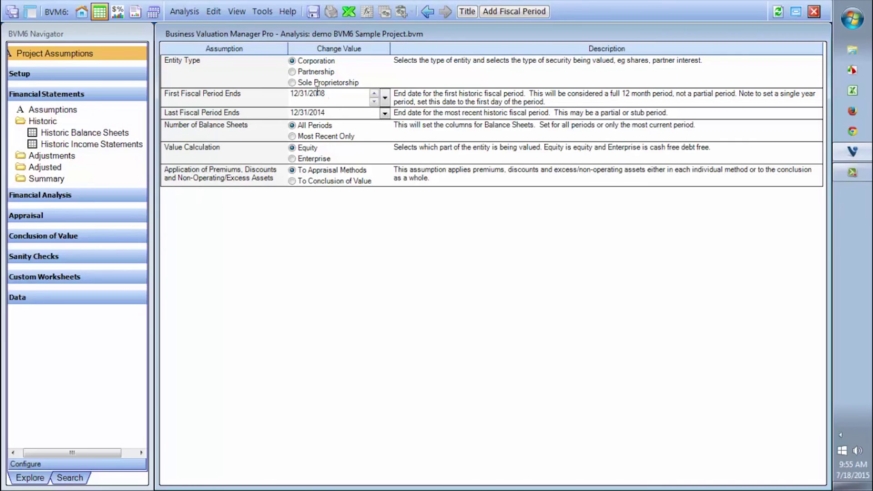
{"action": "left_click", "coordinate": [375, 94]}
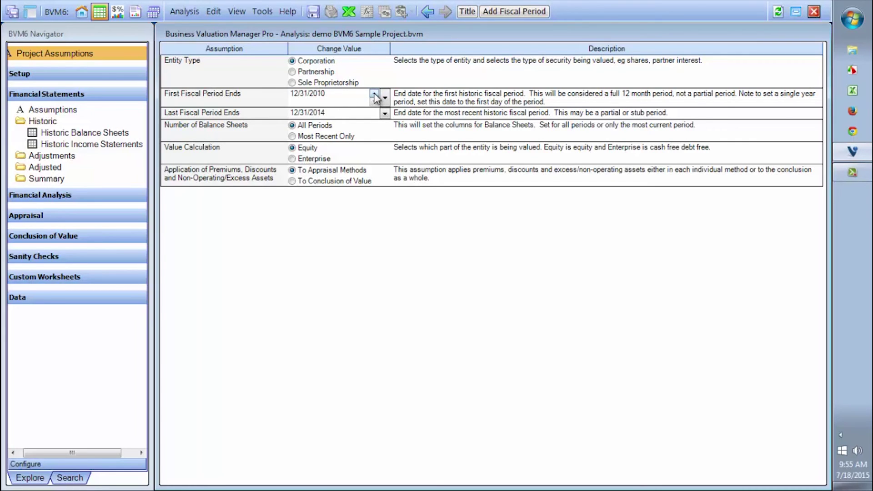
{"action": "left_click", "coordinate": [58, 144]}
- Examine the Sales row of the Historic Income Statements across the 2010 to 2014 columns up to Min
{"action": "left_click", "coordinate": [364, 243]}
{"action": "key", "text": "Left"}
{"action": "key", "text": "Left"}
{"action": "key", "text": "Left"}
{"action": "key", "text": "Left"}
{"action": "key", "text": "Left"}
{"action": "key", "text": "Left"}
{"action": "key", "text": "Right"}
{"action": "key", "text": "Right"}
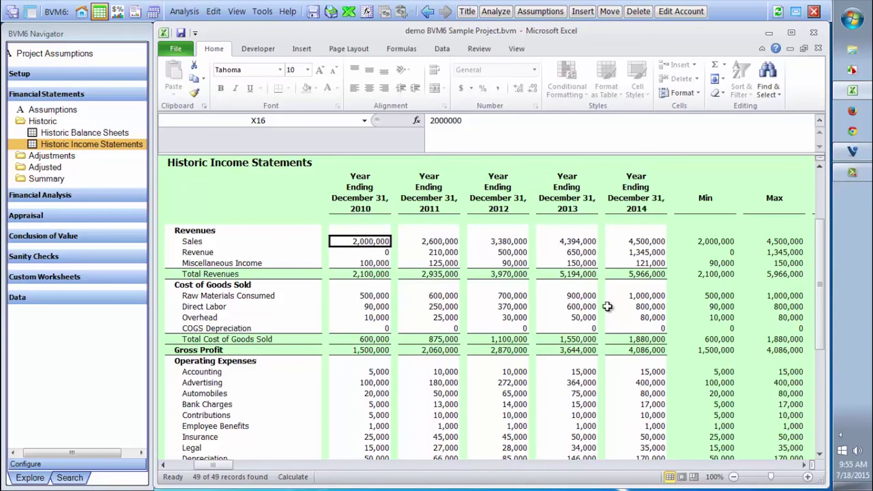
{"action": "key", "text": "Right"}
{"action": "key", "text": "Right"}
{"action": "key", "text": "Right"}
{"action": "key", "text": "Right"}
{"action": "key", "text": "Right"}
{"action": "key", "text": "Right"}
{"action": "key", "text": "Right"}
{"action": "key", "text": "Right"}
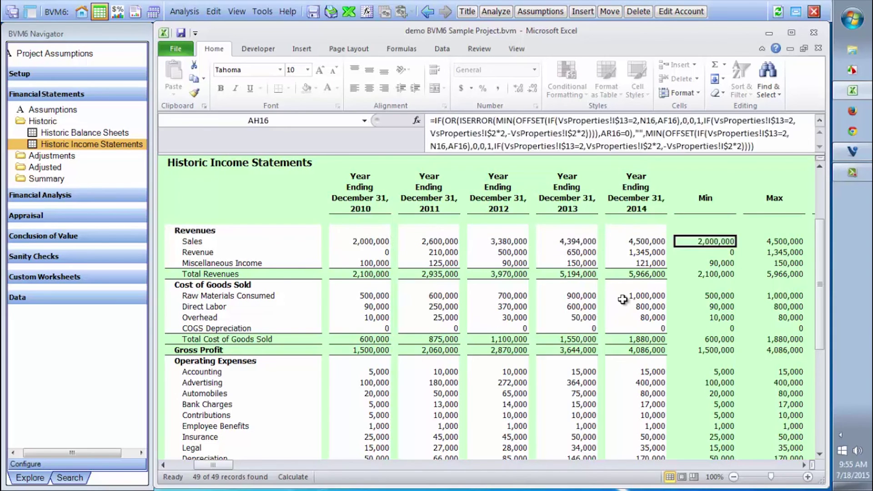
- Review the Min, Max, Mean and Median columns and remove these analysis columns from the Historic Income Statements
{"action": "key", "text": "Left"}
{"action": "key", "text": "Left"}
{"action": "key", "text": "Left"}
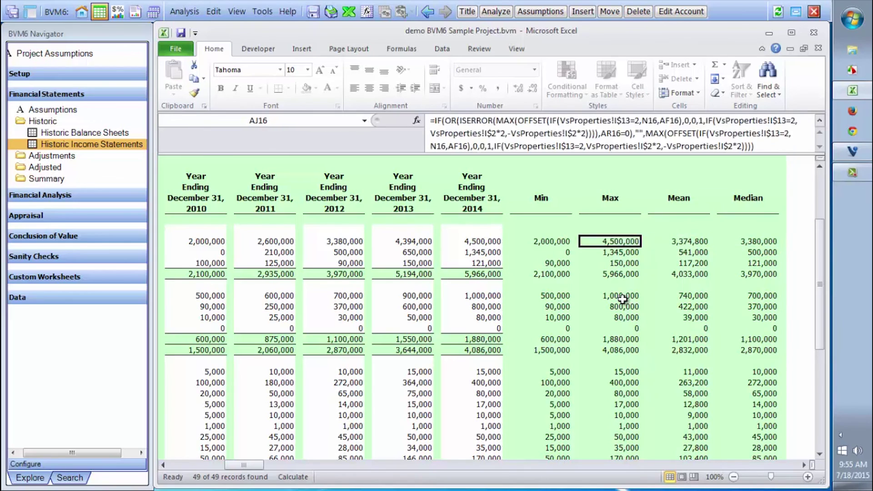
{"action": "key", "text": "Right"}
{"action": "key", "text": "Right"}
{"action": "key", "text": "Right"}
{"action": "key", "text": "Right"}
{"action": "key", "text": "Left"}
{"action": "key", "text": "Left"}
{"action": "key", "text": "Left"}
{"action": "key", "text": "Left"}
{"action": "key", "text": "Left"}
{"action": "key", "text": "Right"}
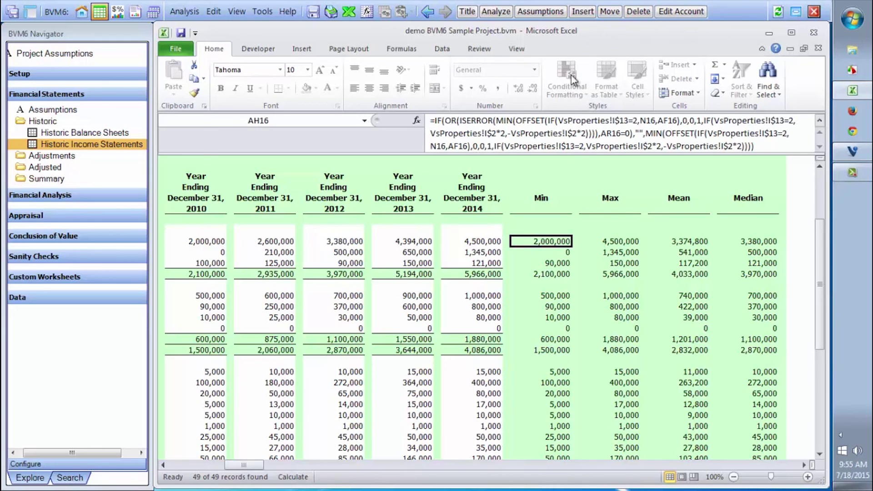
{"action": "left_click", "coordinate": [495, 13]}
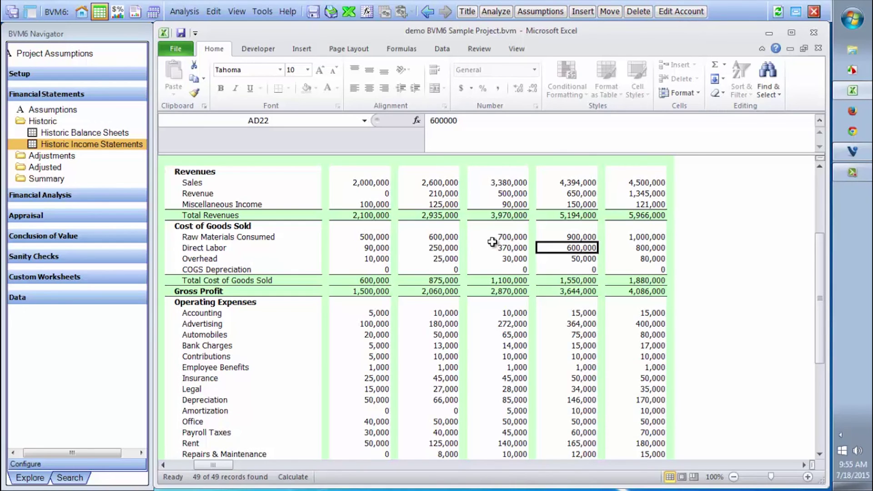
- Insert an account named New Account below Direct Labor, with type Cost of Goods Sold and property None, and select its 2010 cell
{"action": "left_click", "coordinate": [226, 248]}
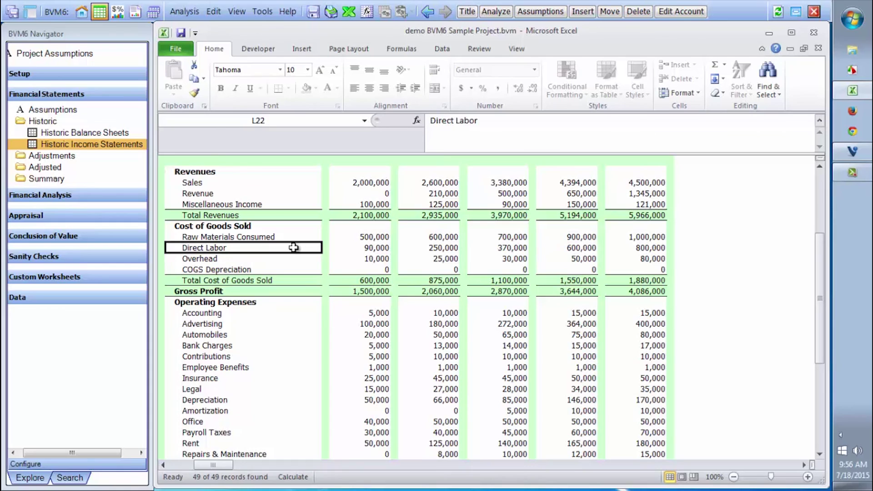
{"action": "left_click", "coordinate": [584, 11]}
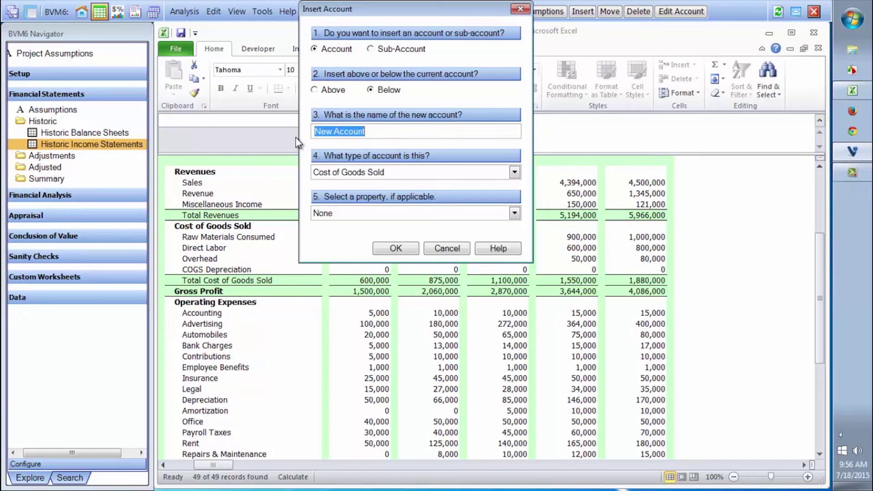
{"action": "left_click", "coordinate": [467, 212]}
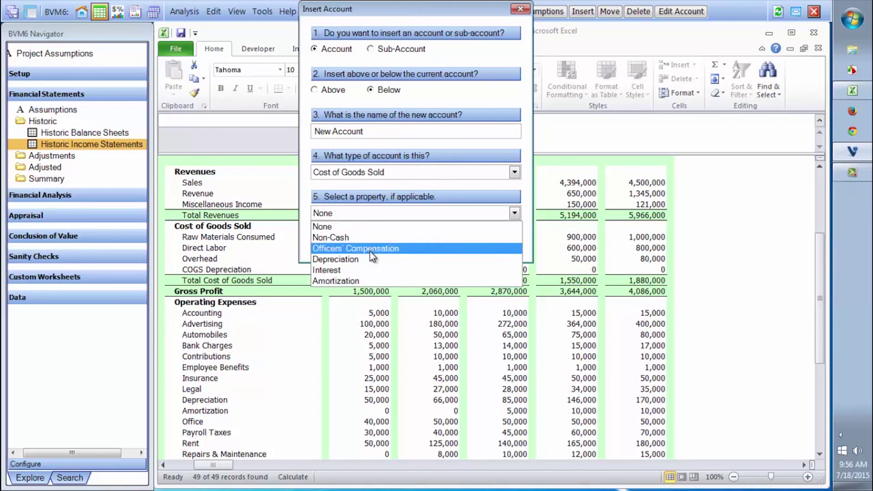
{"action": "left_click", "coordinate": [366, 225]}
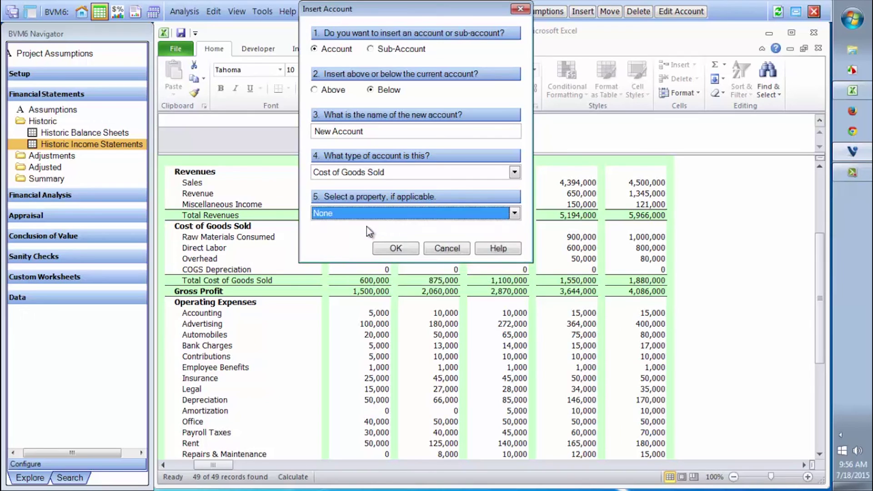
{"action": "left_click", "coordinate": [400, 249]}
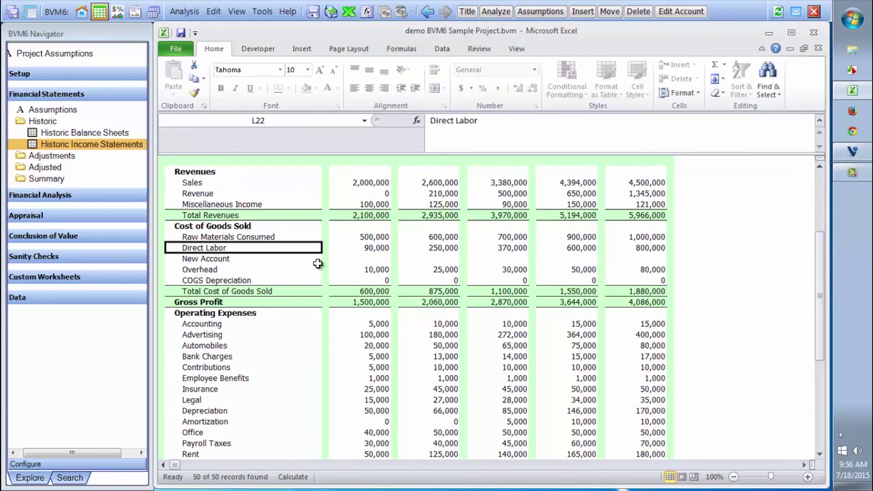
{"action": "left_click", "coordinate": [374, 261]}
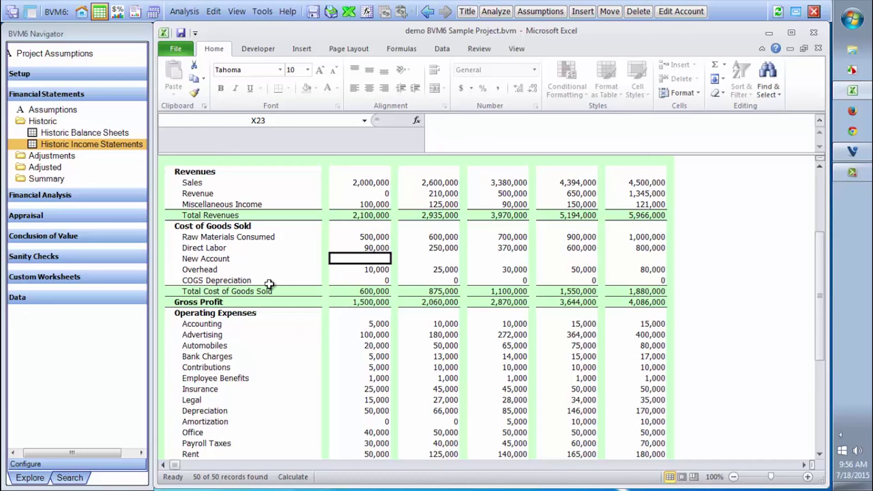
- Open the 2013 Income Statement Adjustments and check the New Account row under Cost of Goods Sold
{"action": "left_click", "coordinate": [64, 158]}
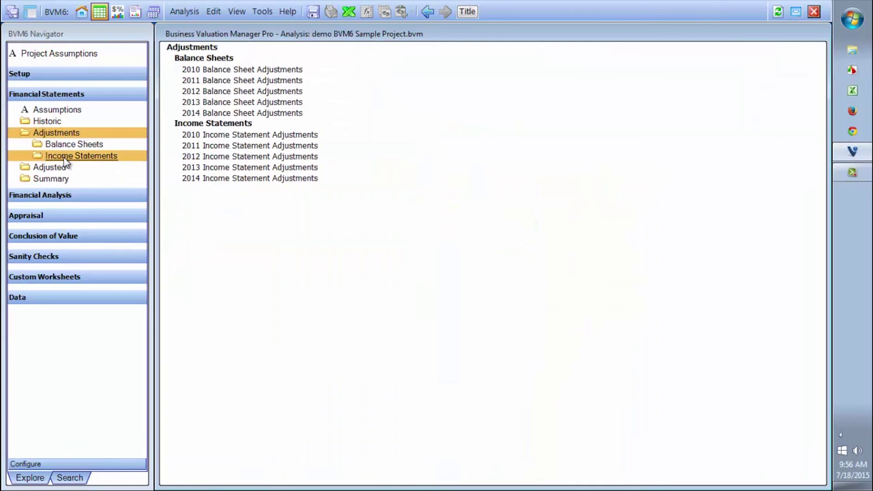
{"action": "left_click", "coordinate": [64, 157]}
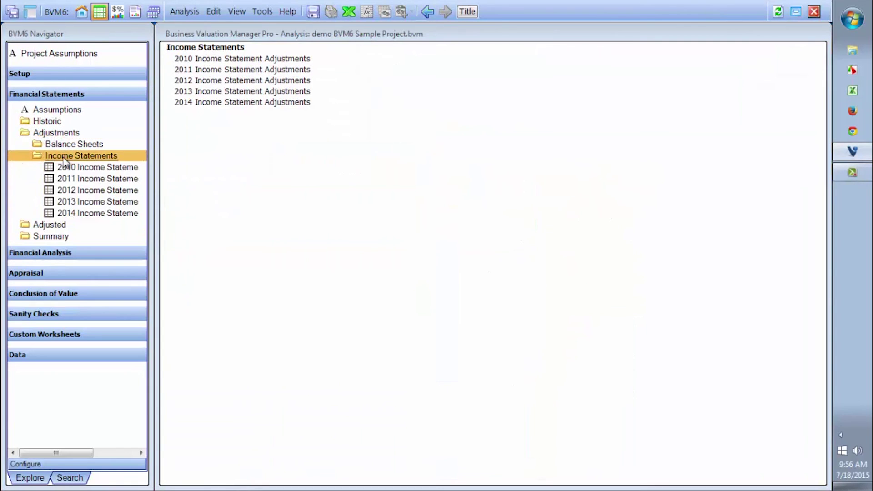
{"action": "left_click", "coordinate": [72, 200]}
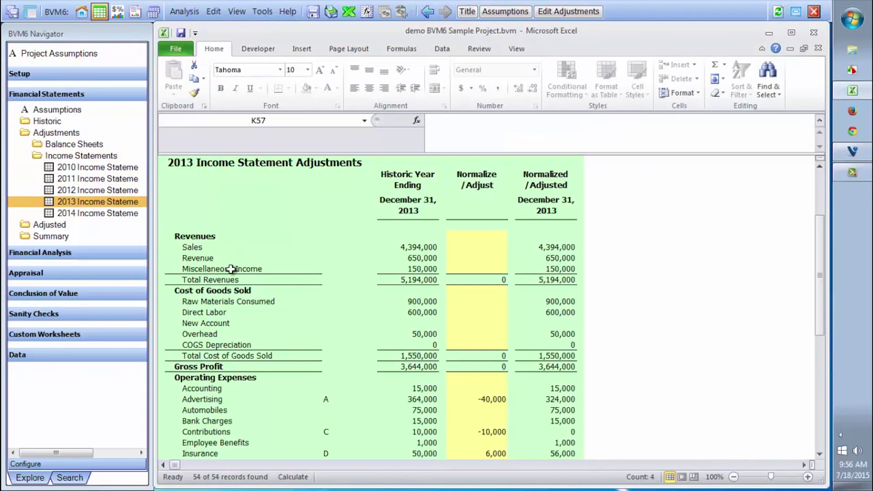
{"action": "left_click", "coordinate": [208, 325]}
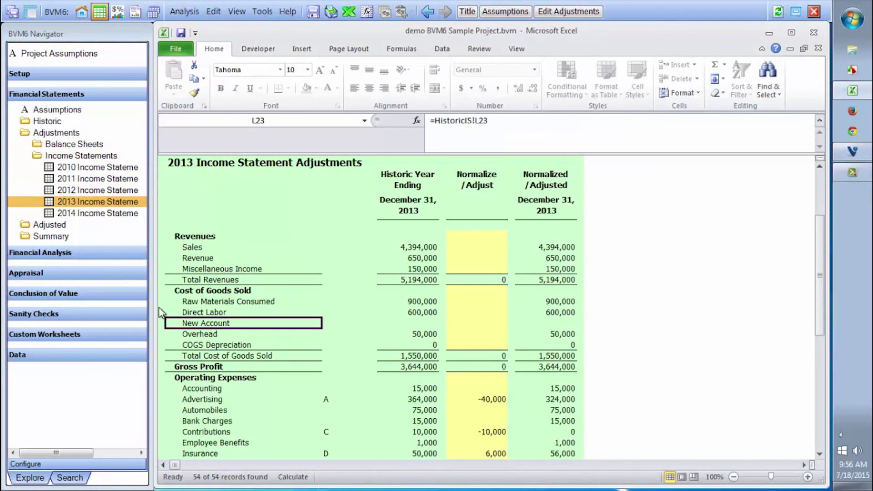
- Open the Adjusted Income Statements and inspect the 2010 cells of the Direct Labor and New Account rows
{"action": "left_click", "coordinate": [46, 224]}
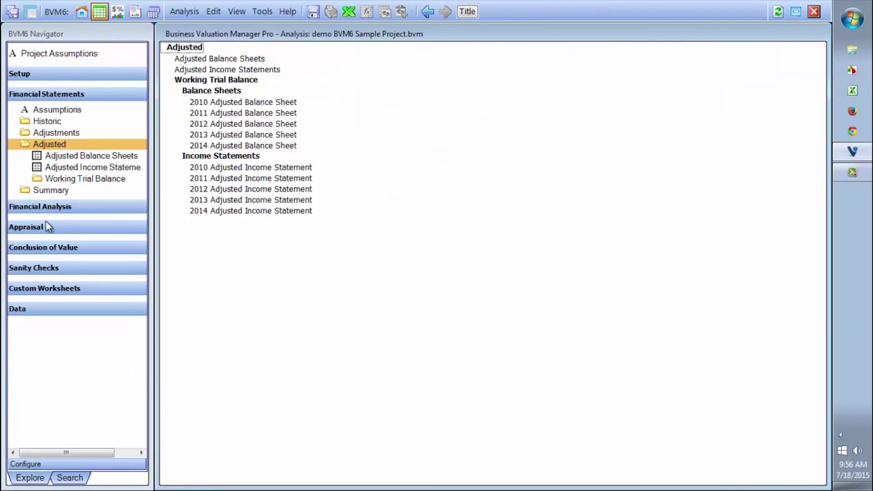
{"action": "left_click", "coordinate": [76, 166]}
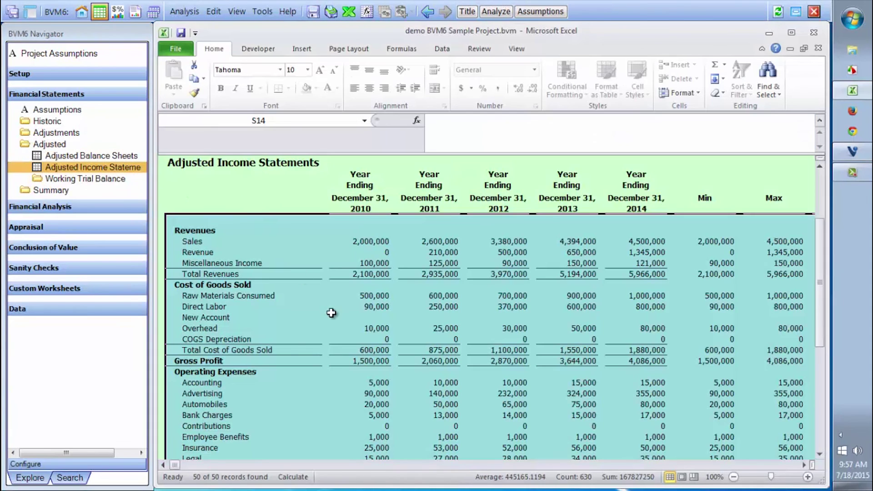
{"action": "left_click", "coordinate": [370, 310]}
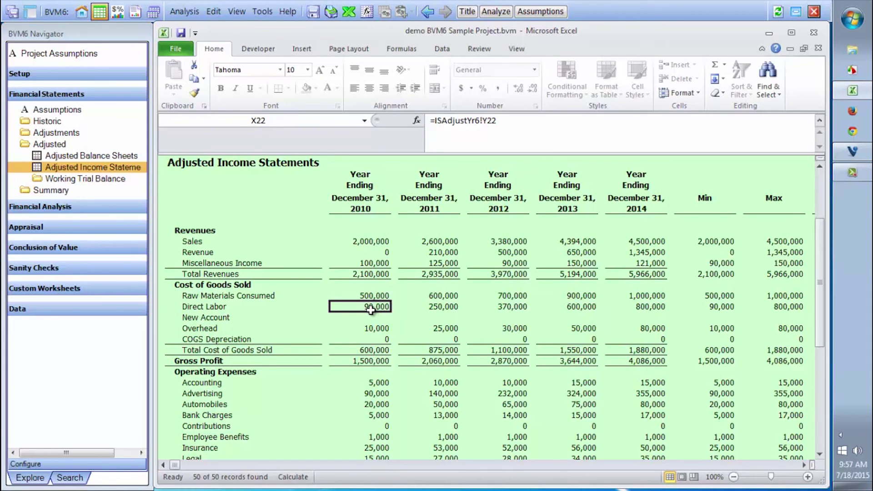
{"action": "left_click", "coordinate": [370, 317]}
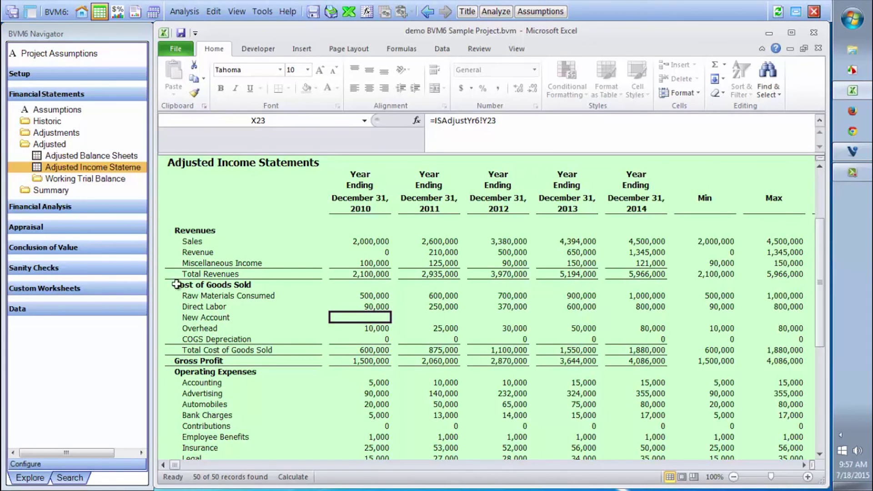
- Open the common size Historic Income Statements under Financial Analysis to check for the New Account row
{"action": "left_click", "coordinate": [28, 208]}
{"action": "left_click", "coordinate": [66, 141]}
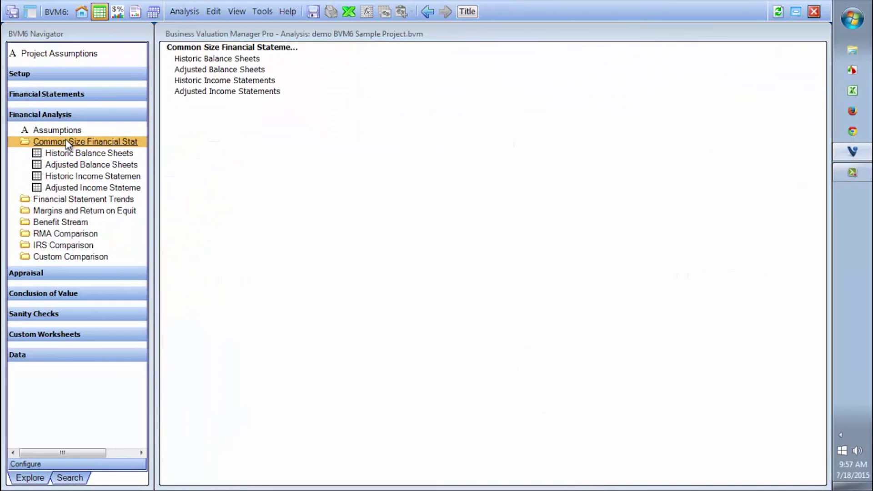
{"action": "left_click", "coordinate": [72, 180]}
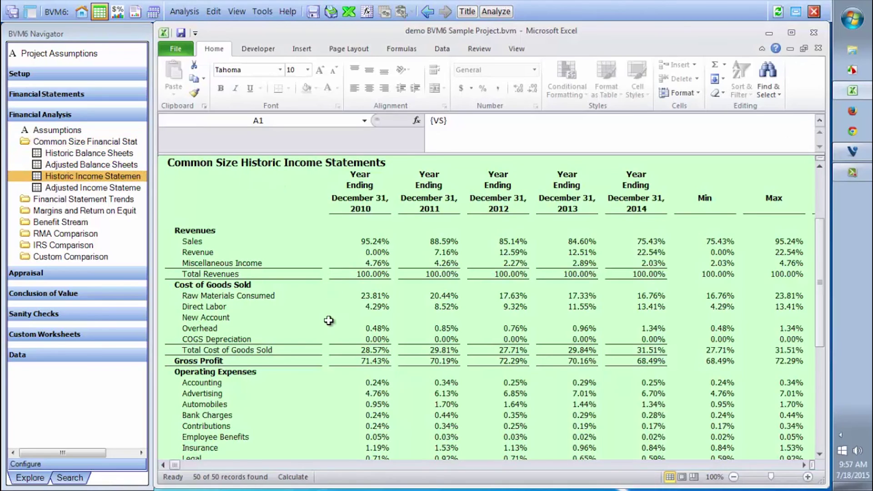
- Check the New Account row in the common size income statements and reopen the Historic Income Statements
{"action": "left_click", "coordinate": [226, 320]}
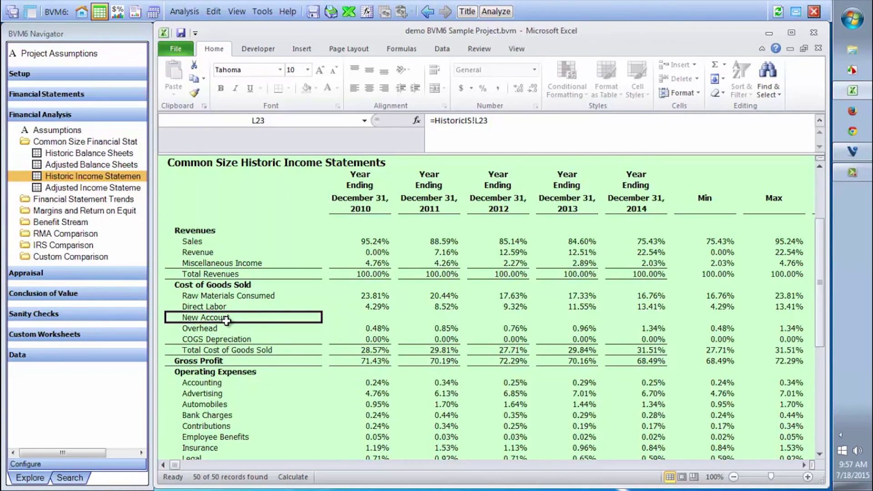
{"action": "left_click", "coordinate": [62, 96]}
{"action": "left_click", "coordinate": [48, 121]}
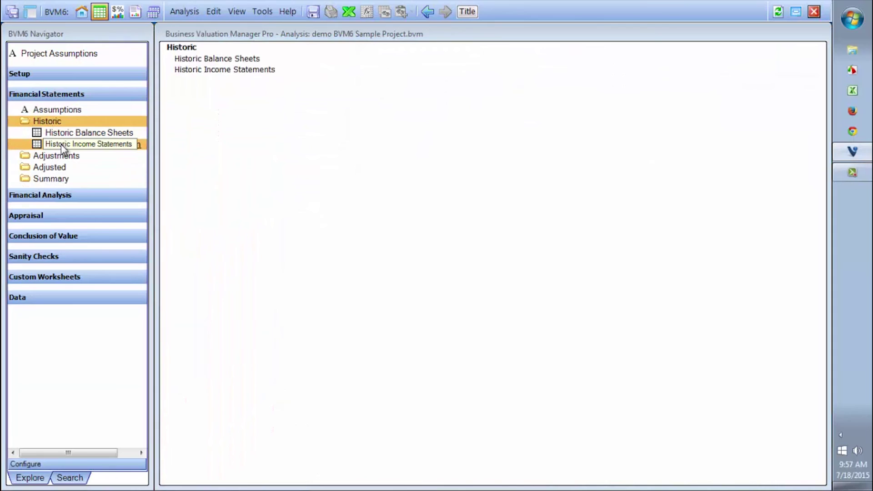
{"action": "left_click", "coordinate": [61, 144]}
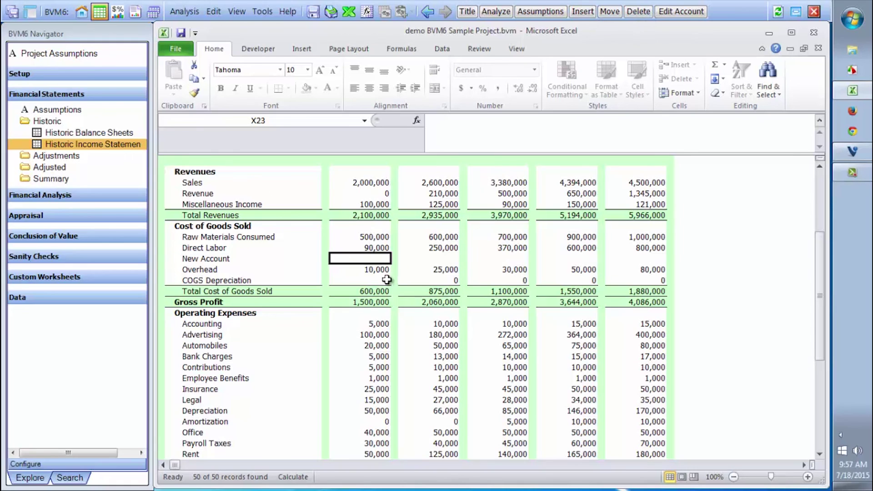
- Delete the COGS Depreciation account from the Historic Income Statements
{"action": "left_click", "coordinate": [373, 280]}
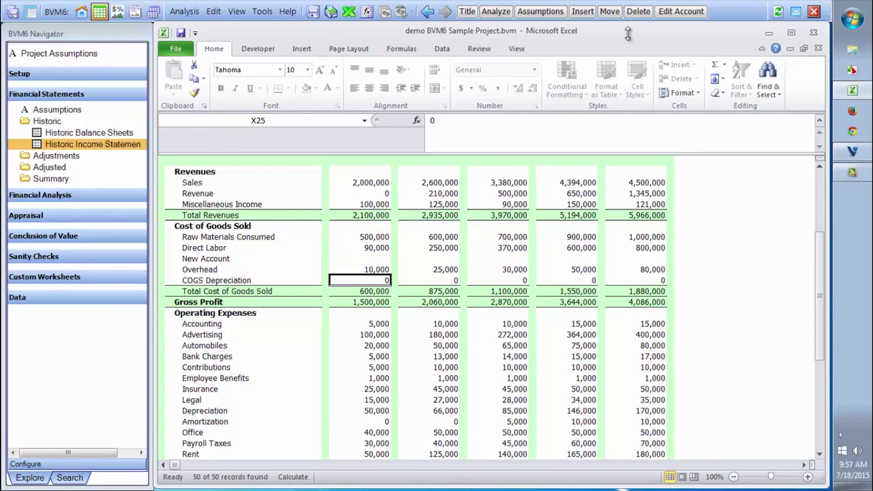
{"action": "left_click", "coordinate": [639, 12]}
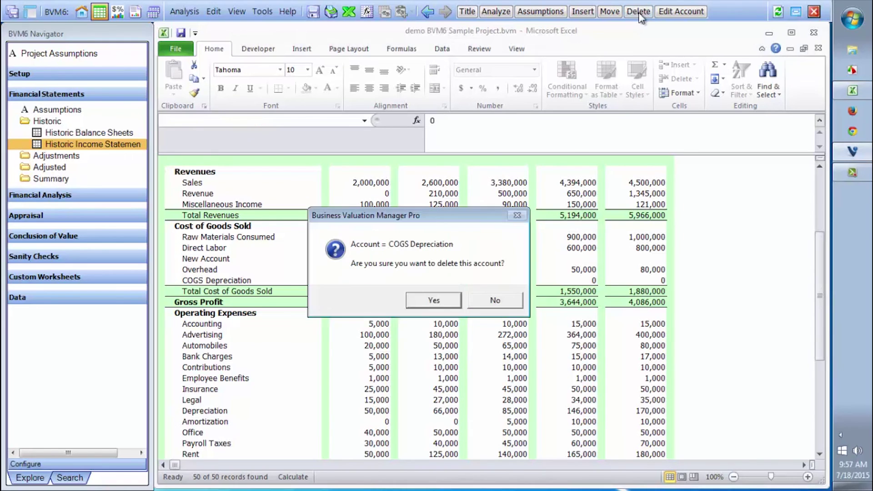
{"action": "left_click", "coordinate": [433, 301]}
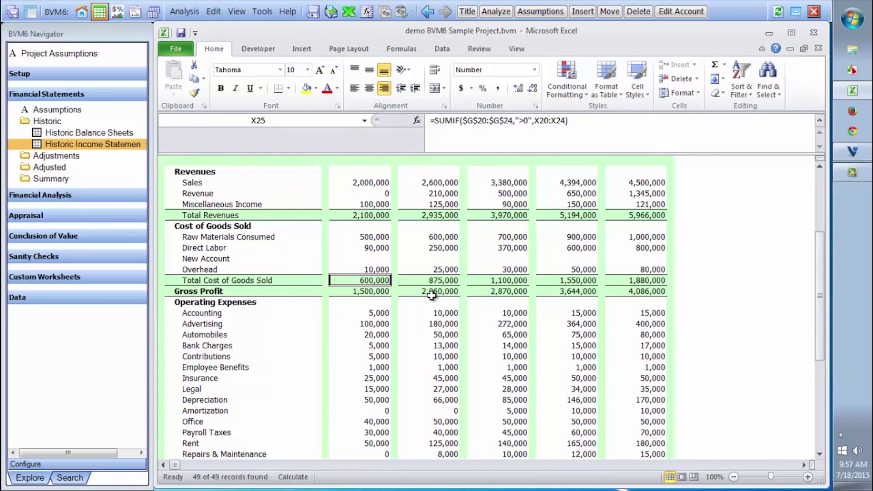
- Review the account type and property settings of the Depreciation account under Operating Expenses, and close them without changes
{"action": "key", "text": "Down"}
{"action": "key", "text": "Down"}
{"action": "key", "text": "Down"}
{"action": "key", "text": "Down"}
{"action": "key", "text": "Down"}
{"action": "key", "text": "Down"}
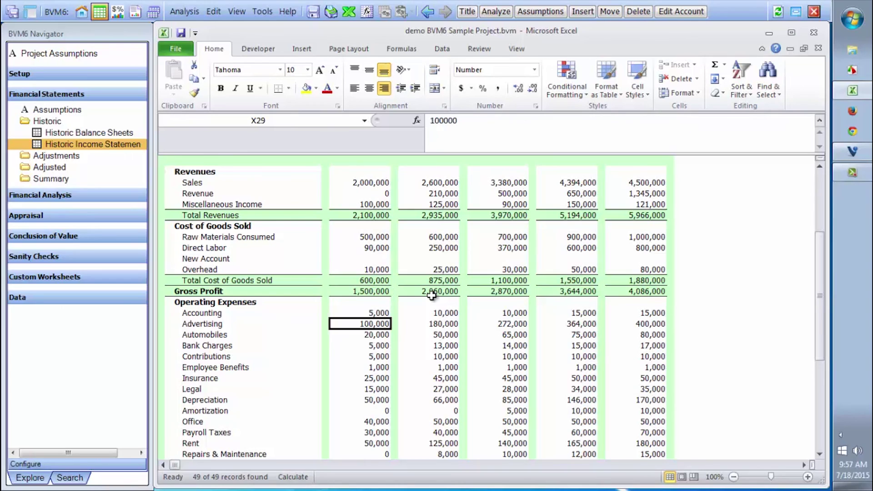
{"action": "key", "text": "Down"}
{"action": "key", "text": "Down"}
{"action": "key", "text": "Down"}
{"action": "key", "text": "Down"}
{"action": "key", "text": "Down"}
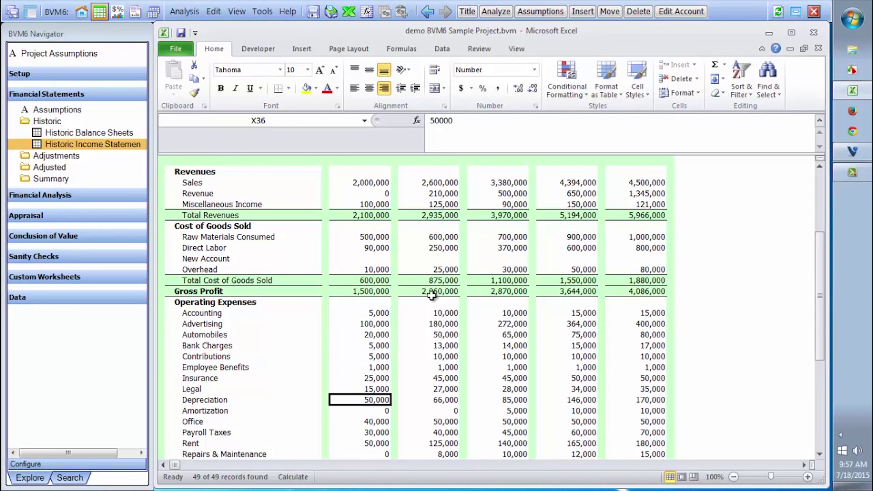
{"action": "key", "text": "Left"}
{"action": "left_click", "coordinate": [431, 298]}
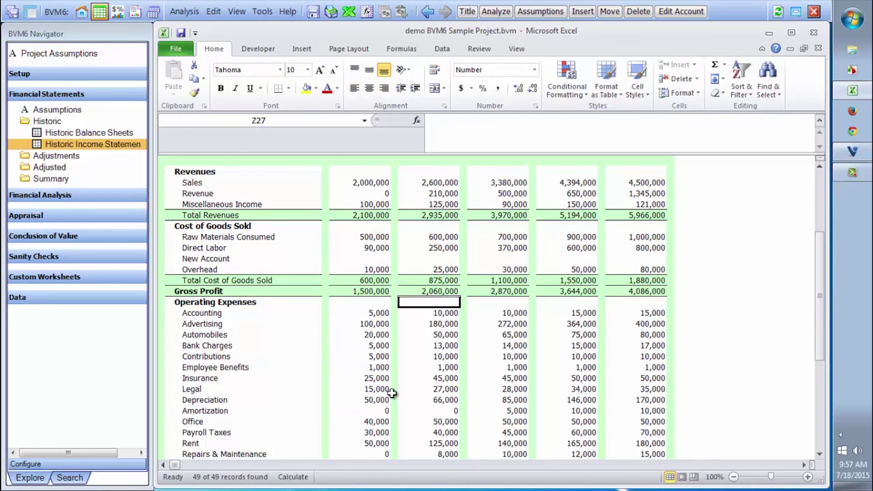
{"action": "left_click", "coordinate": [372, 401]}
{"action": "left_click", "coordinate": [211, 403]}
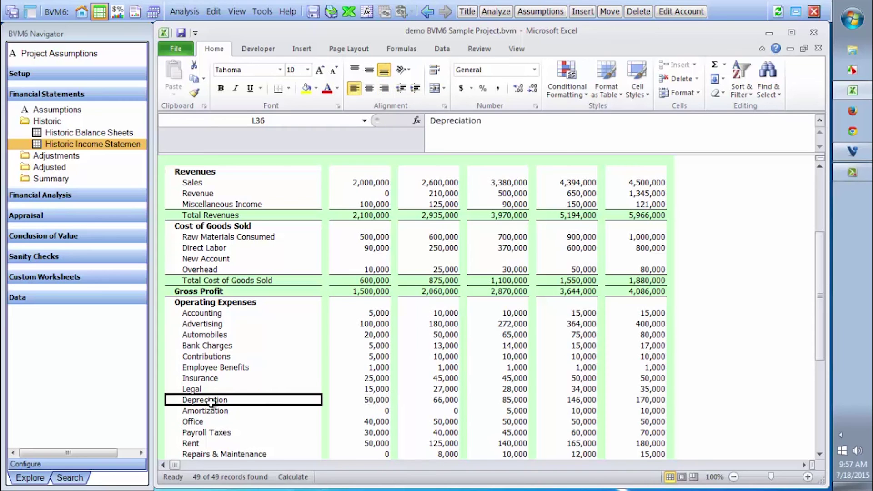
{"action": "left_click", "coordinate": [688, 12]}
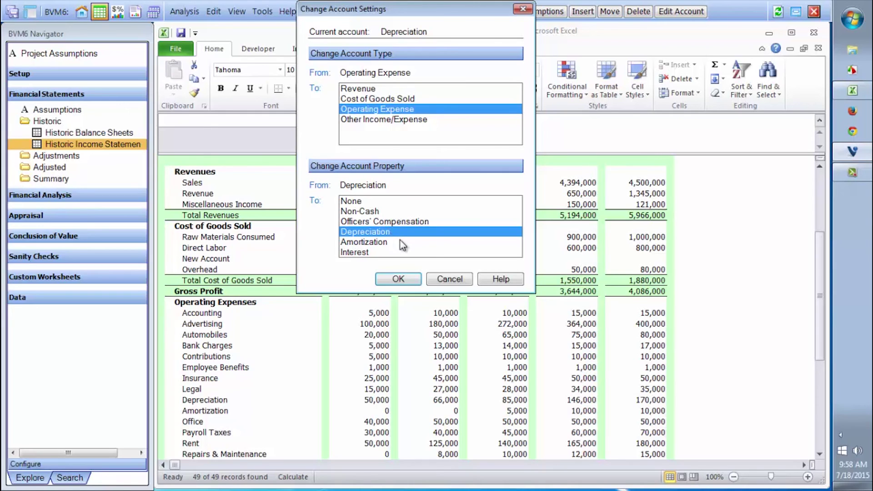
{"action": "left_click", "coordinate": [452, 282]}
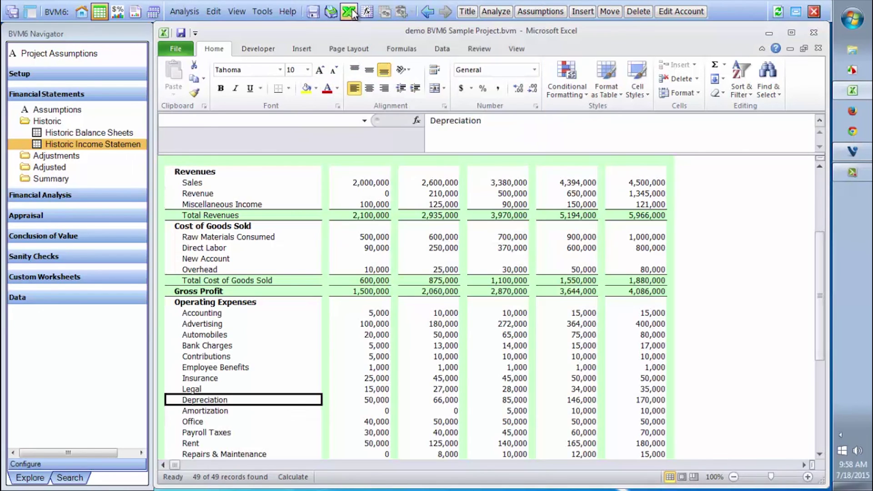
- Examine the hidden rows and columns of the Historic Income Statements in Edit in Excel mode, and return to the analysis
{"action": "left_click", "coordinate": [349, 11]}
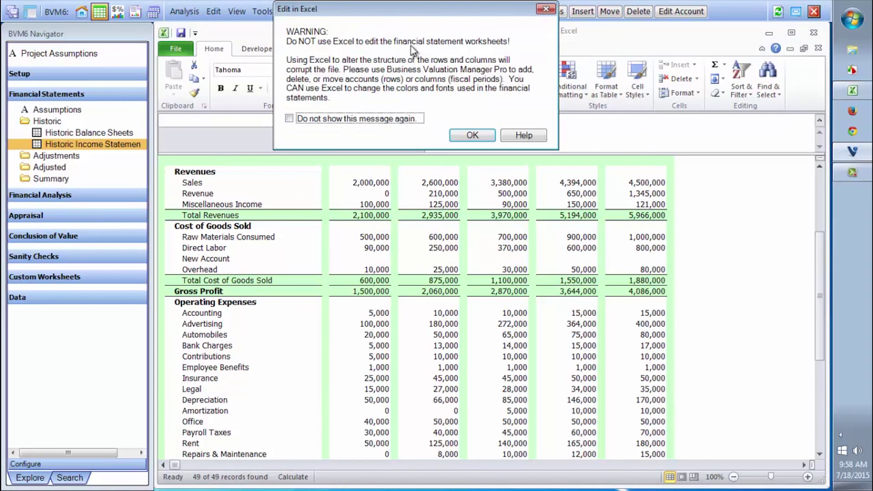
{"action": "left_click", "coordinate": [473, 135]}
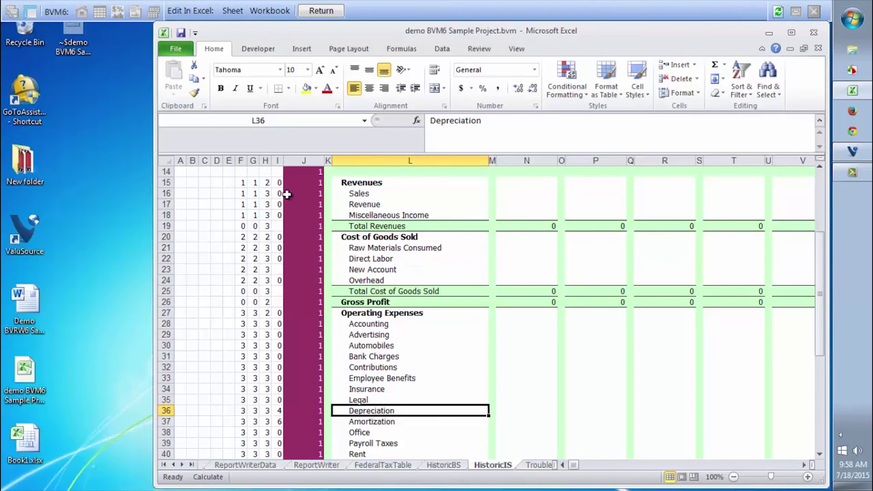
{"action": "left_click", "coordinate": [256, 215]}
{"action": "key", "text": "Up"}
{"action": "key", "text": "Up"}
{"action": "key", "text": "Up"}
{"action": "key", "text": "Up"}
{"action": "key", "text": "Up"}
{"action": "key", "text": "Up"}
{"action": "key", "text": "Up"}
{"action": "key", "text": "Up"}
{"action": "key", "text": "Up"}
{"action": "key", "text": "Up"}
{"action": "key", "text": "Up"}
{"action": "key", "text": "Up"}
{"action": "key", "text": "Up"}
{"action": "key", "text": "Up"}
{"action": "key", "text": "Up"}
{"action": "key", "text": "Up"}
{"action": "key", "text": "Up"}
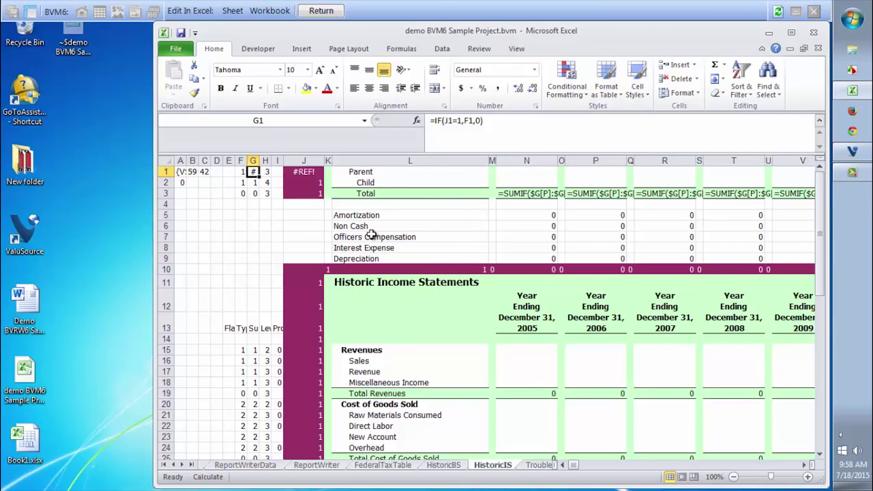
{"action": "left_click", "coordinate": [302, 248]}
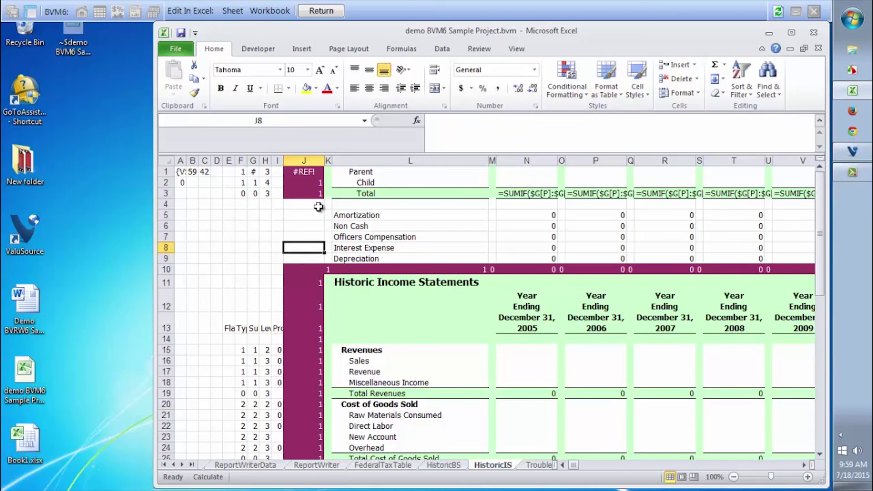
{"action": "left_click", "coordinate": [321, 11]}
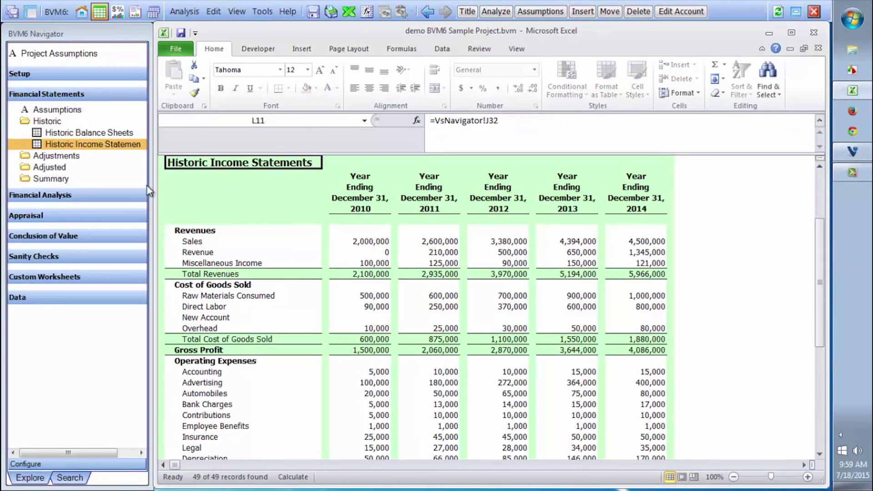
- Open the 2014 Income Statement Adjustments and select the Normalize/Adjust cell of the Sales account
{"action": "left_click", "coordinate": [64, 157]}
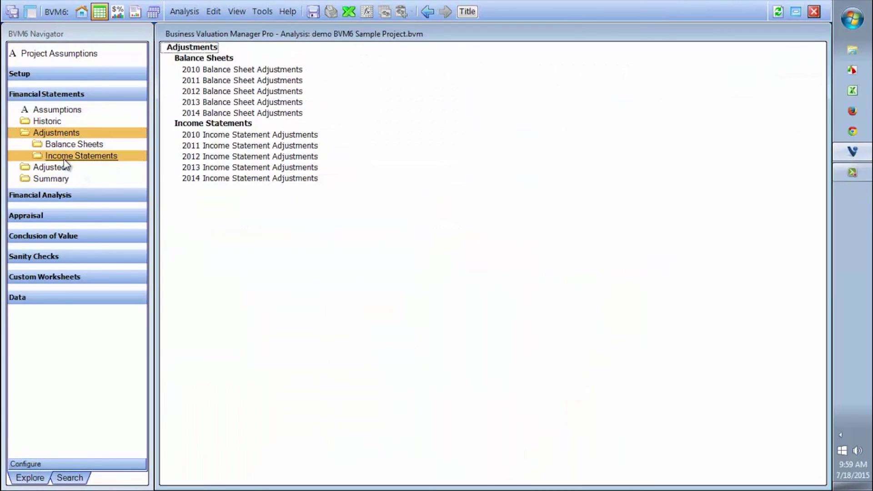
{"action": "left_click", "coordinate": [63, 157]}
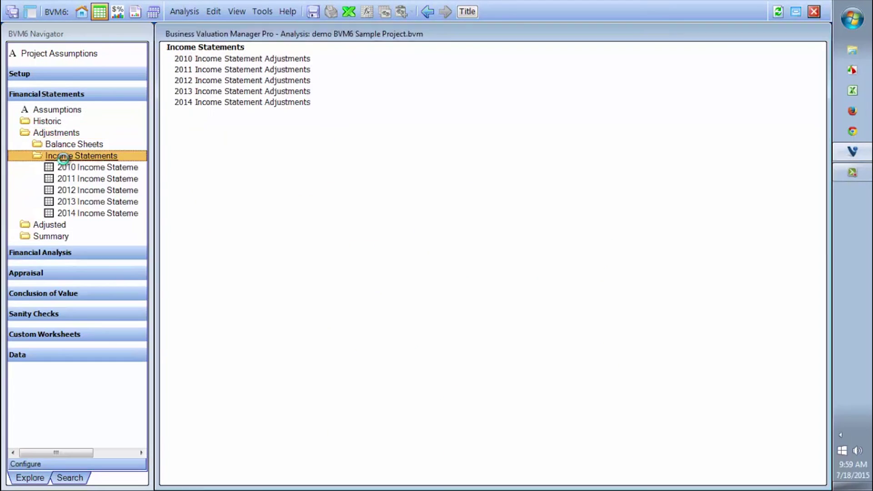
{"action": "left_click", "coordinate": [92, 217]}
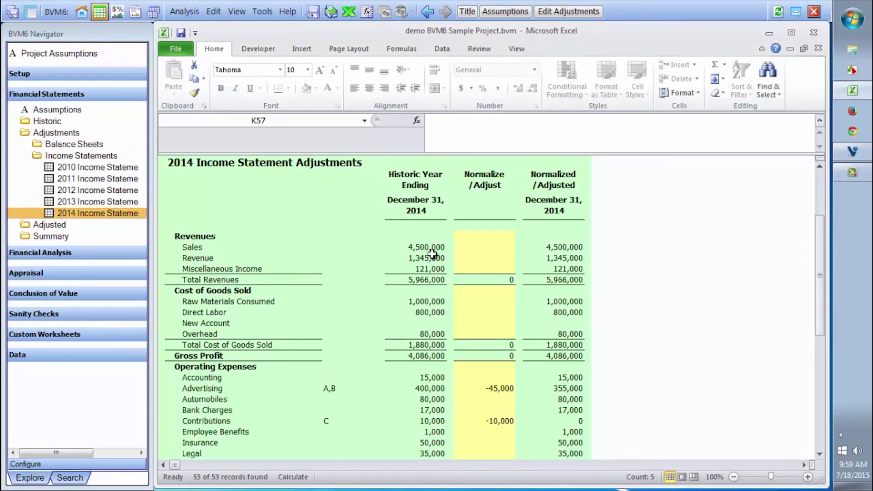
{"action": "left_click", "coordinate": [498, 247]}
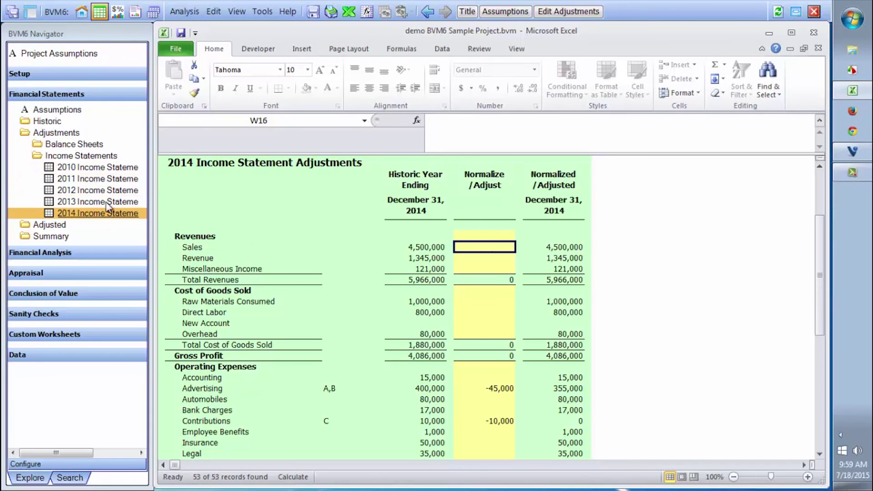
- Try to edit the Revenue account's Normalize/Adjust cell directly in the 2014 Income Statement Adjustments
{"action": "left_click", "coordinate": [485, 258]}
{"action": "left_click", "coordinate": [226, 258]}
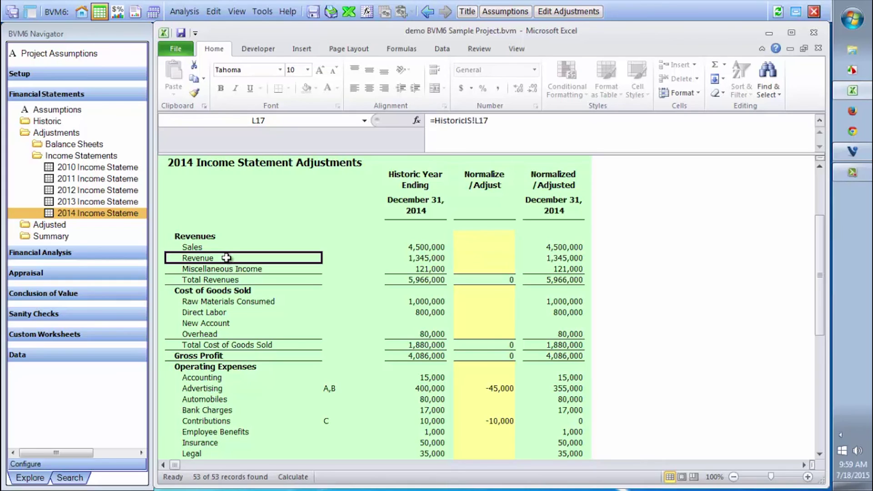
{"action": "left_click", "coordinate": [487, 260]}
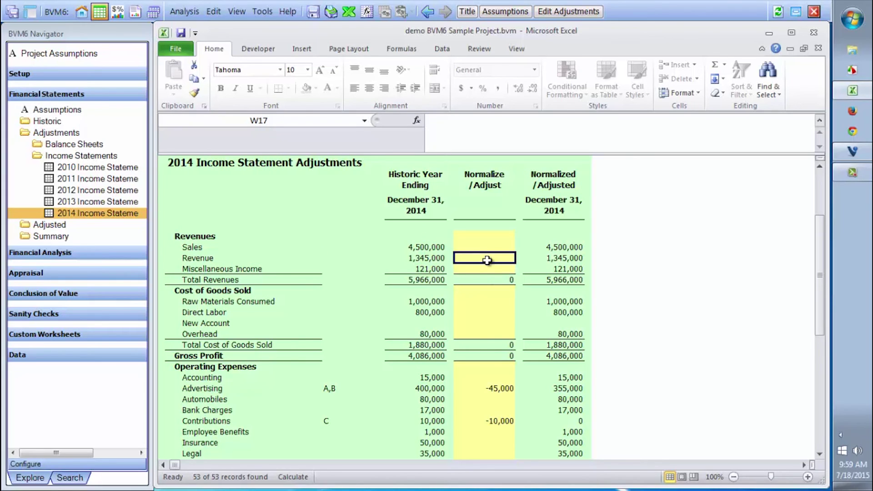
{"action": "double_click", "coordinate": [487, 260]}
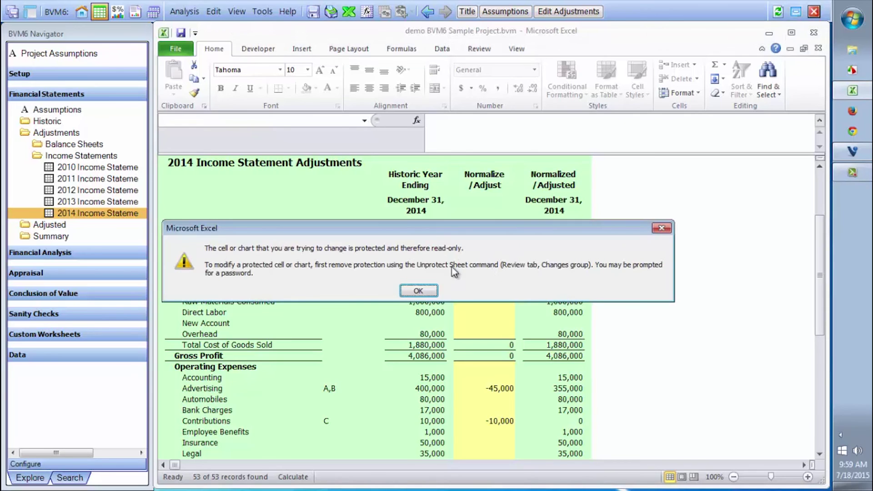
{"action": "left_click", "coordinate": [419, 290]}
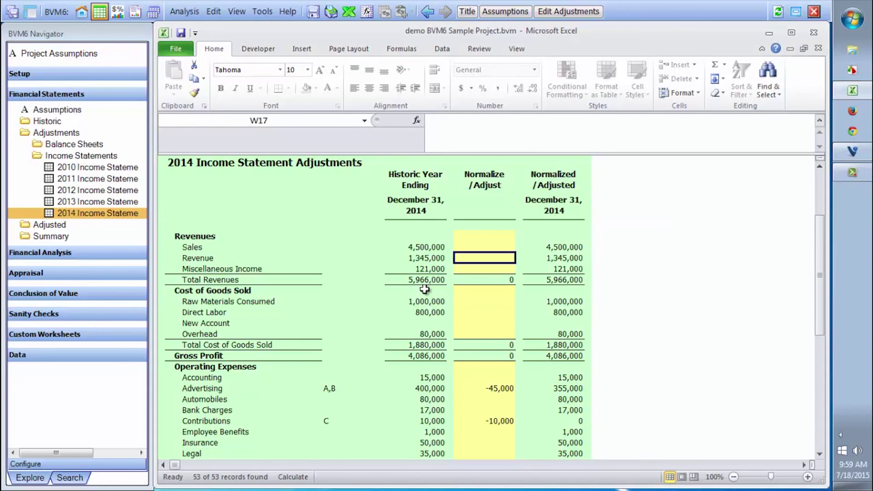
- Add a 2014 adjustment of -50000 to the Revenue account with key A1 and the annotation "Returns not included"
{"action": "left_click", "coordinate": [494, 247]}
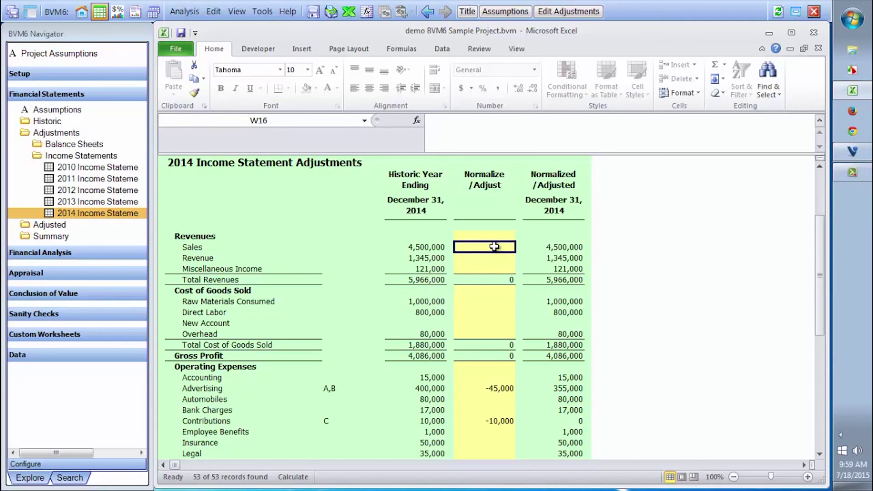
{"action": "left_click", "coordinate": [486, 257]}
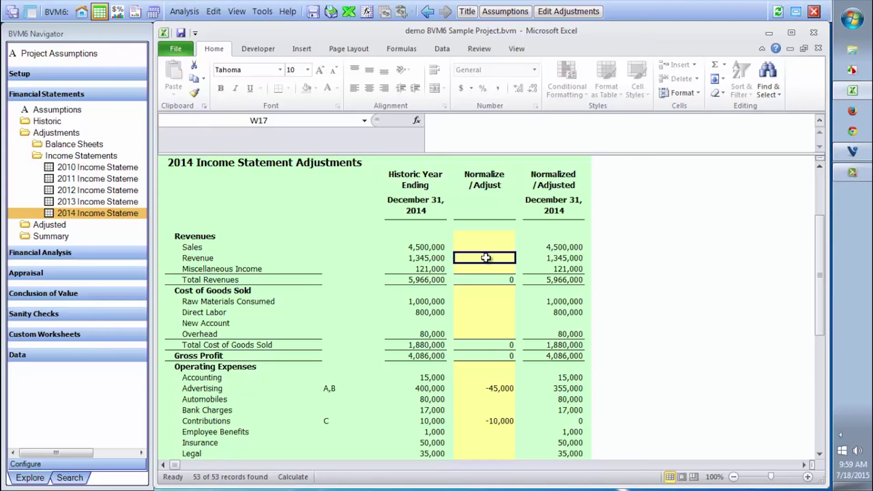
{"action": "left_click", "coordinate": [555, 9]}
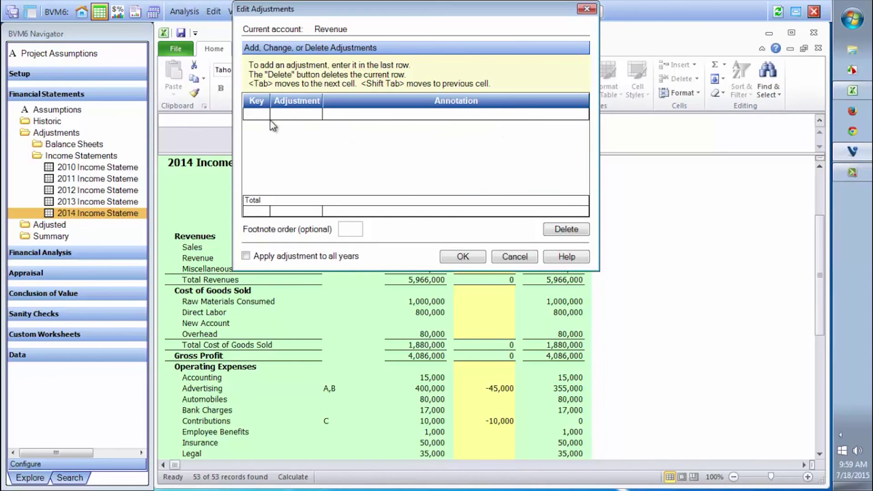
{"action": "left_click", "coordinate": [256, 114]}
{"action": "type", "text": "AQ"}
{"action": "key", "text": "BackSpace"}
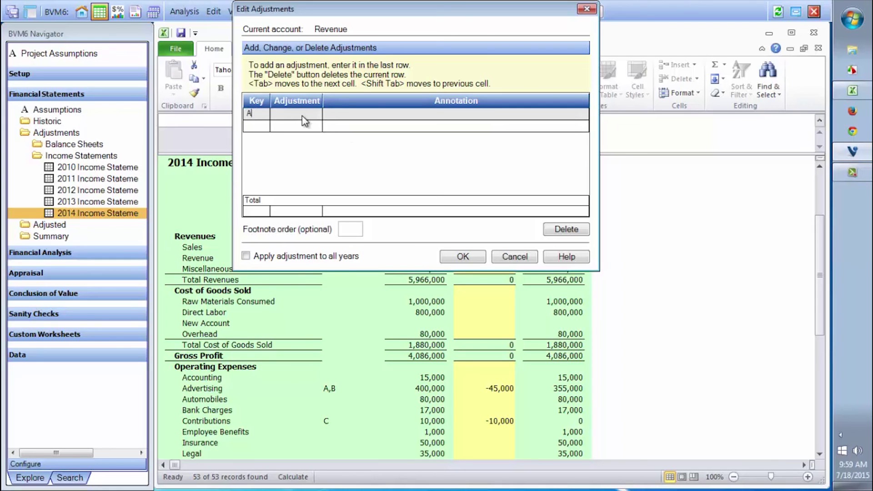
{"action": "type", "text": "1"}
{"action": "left_click", "coordinate": [304, 116]}
{"action": "type", "text": "-50000"}
{"action": "key", "text": "Tab"}
{"action": "type", "text": "Returns not included"}
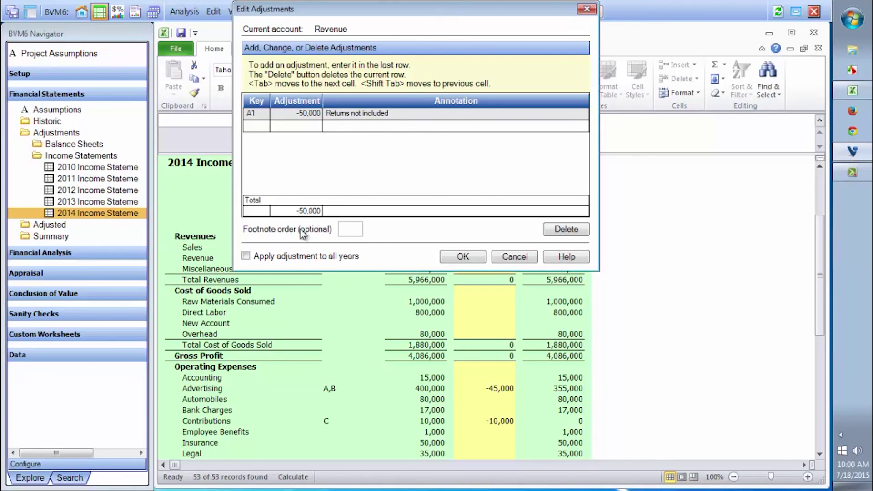
{"action": "left_click", "coordinate": [463, 257]}
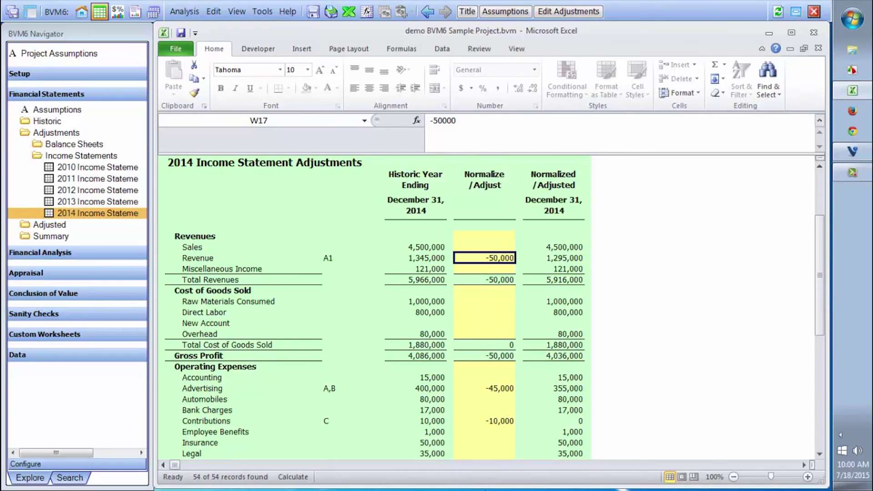
- Inspect the Revenue row's adjustment and its Normalized/Adjusted 2014 cell
{"action": "key", "text": "Left"}
{"action": "key", "text": "Left"}
{"action": "key", "text": "Right"}
{"action": "key", "text": "Right"}
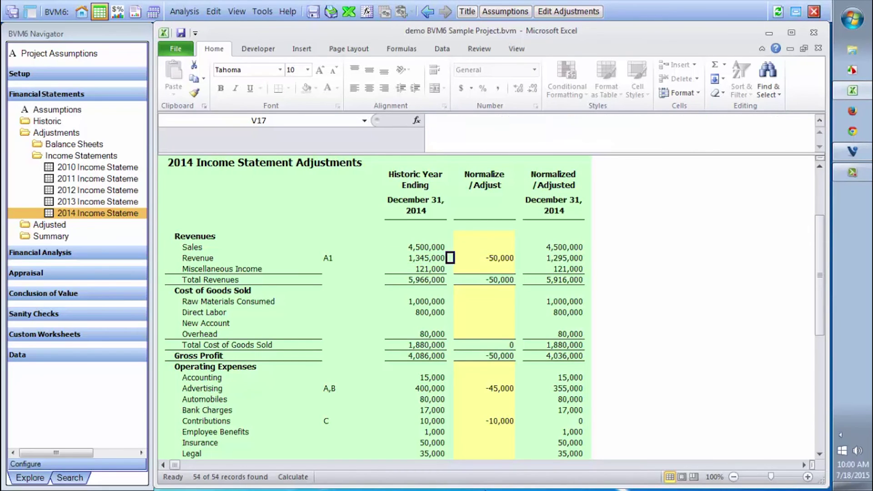
{"action": "key", "text": "Right"}
{"action": "key", "text": "Right"}
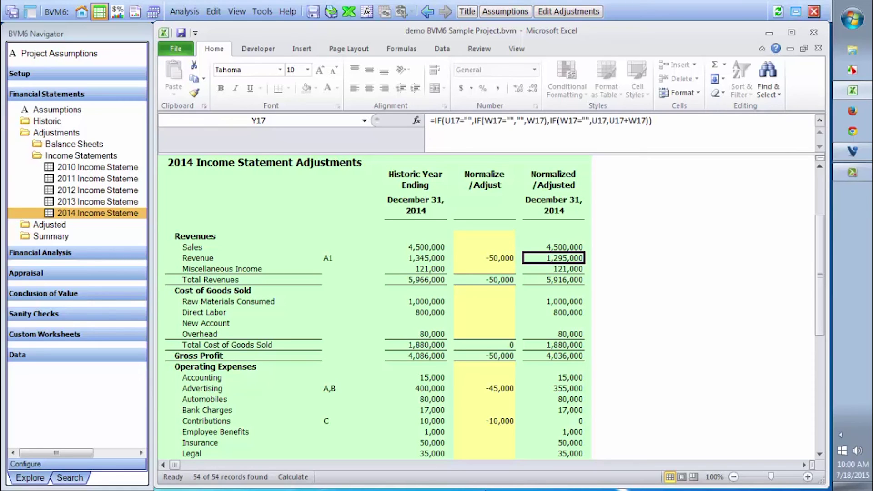
- Examine the adjustment footnotes under Notes at the end of the 2014 Income Statement Adjustments
{"action": "key", "text": "Left"}
{"action": "key", "text": "Left"}
{"action": "key", "text": "Down"}
{"action": "key", "text": "Down"}
{"action": "key", "text": "Down"}
{"action": "key", "text": "Down"}
{"action": "key", "text": "Down"}
{"action": "key", "text": "Down"}
{"action": "key", "text": "Down"}
{"action": "key", "text": "Down"}
{"action": "key", "text": "Down"}
{"action": "key", "text": "Down"}
{"action": "key", "text": "Down"}
{"action": "key", "text": "Down"}
{"action": "key", "text": "Down"}
{"action": "key", "text": "Down"}
{"action": "key", "text": "Down"}
{"action": "key", "text": "Down"}
{"action": "key", "text": "Down"}
{"action": "key", "text": "Down"}
{"action": "key", "text": "Down"}
{"action": "key", "text": "Down"}
{"action": "key", "text": "Down"}
{"action": "key", "text": "Down"}
{"action": "key", "text": "Down"}
{"action": "key", "text": "Down"}
{"action": "key", "text": "Down"}
{"action": "key", "text": "Down"}
{"action": "key", "text": "Down"}
{"action": "key", "text": "Down"}
{"action": "key", "text": "Down"}
{"action": "key", "text": "Down"}
{"action": "key", "text": "Down"}
{"action": "key", "text": "Down"}
{"action": "key", "text": "Down"}
{"action": "key", "text": "Down"}
{"action": "key", "text": "Down"}
{"action": "key", "text": "Down"}
{"action": "key", "text": "Down"}
{"action": "key", "text": "Down"}
{"action": "key", "text": "Down"}
{"action": "key", "text": "Down"}
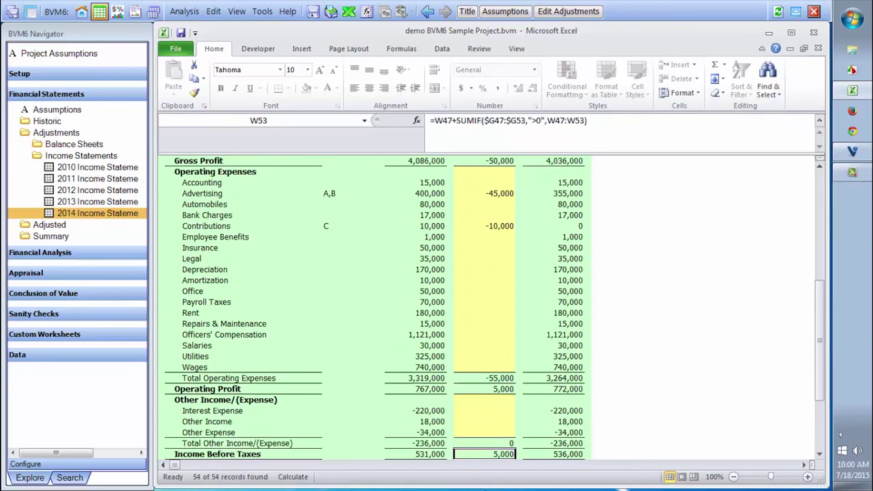
{"action": "key", "text": "Up"}
{"action": "key", "text": "Up"}
{"action": "key", "text": "Left"}
{"action": "key", "text": "Left"}
{"action": "key", "text": "Left"}
{"action": "key", "text": "Up"}
{"action": "key", "text": "Up"}
{"action": "key", "text": "Left"}
{"action": "key", "text": "Left"}
{"action": "key", "text": "Left"}
{"action": "key", "text": "Left"}
{"action": "key", "text": "Right"}
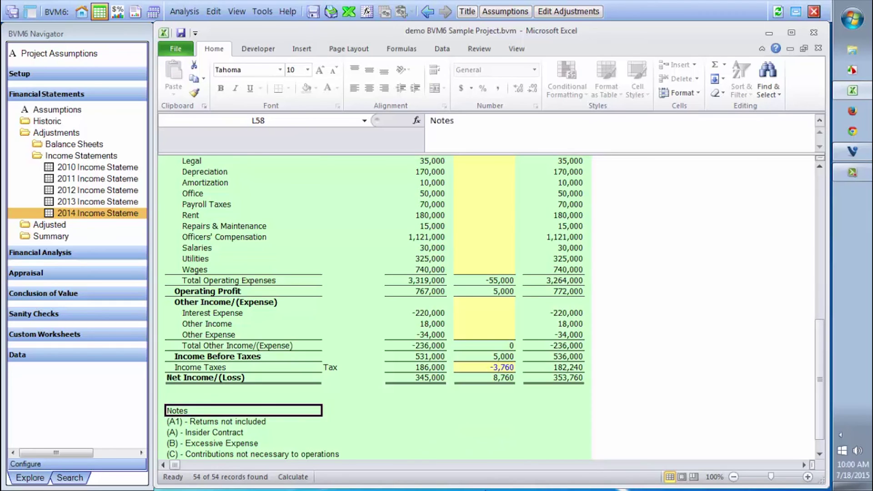
- Review the Income Taxes account's automatic adjustment settings, key and annotation in the 2014 Income Statement Adjustments without changing them
{"action": "key", "text": "Down"}
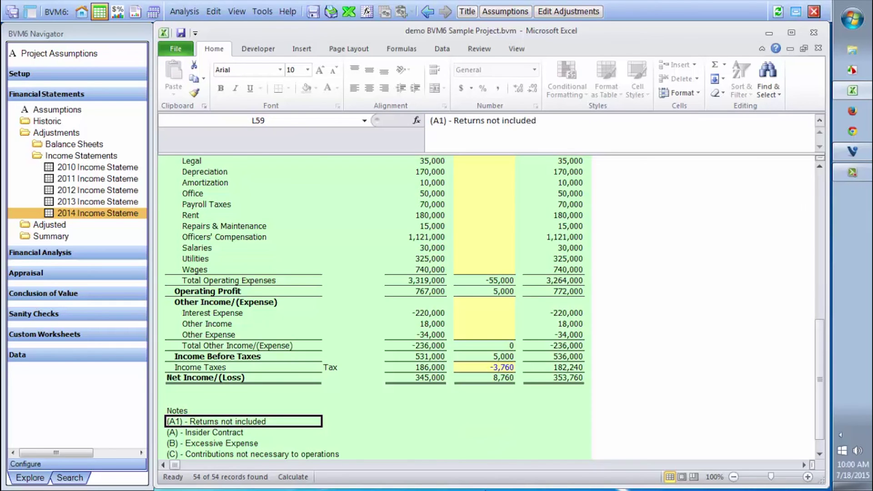
{"action": "key", "text": "Up"}
{"action": "key", "text": "Up"}
{"action": "key", "text": "Up"}
{"action": "key", "text": "Up"}
{"action": "key", "text": "Up"}
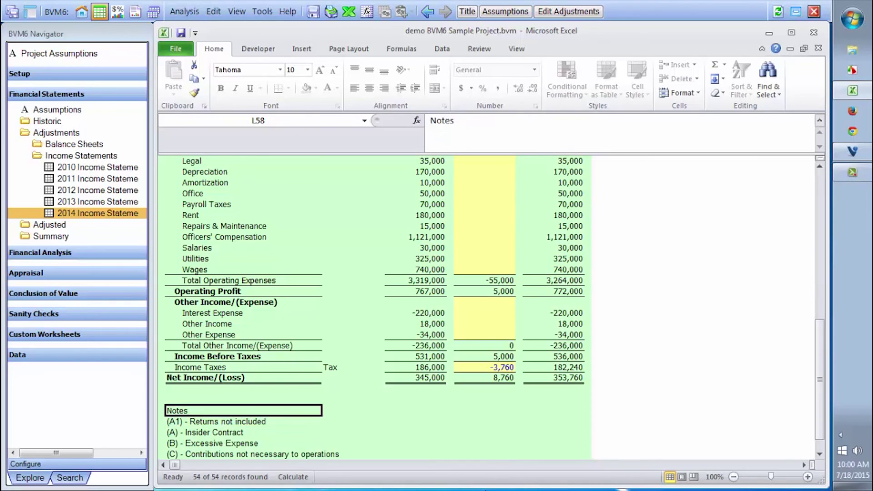
{"action": "key", "text": "Right"}
{"action": "key", "text": "Right"}
{"action": "key", "text": "Right"}
{"action": "key", "text": "Right"}
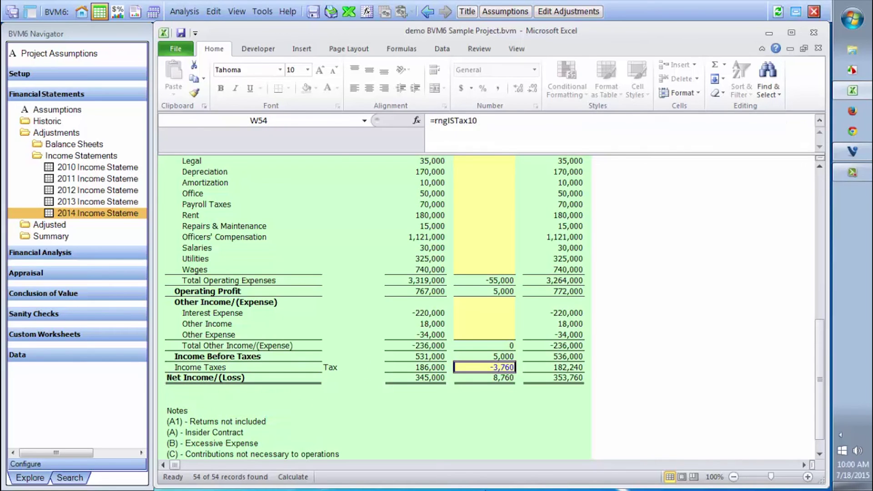
{"action": "left_click", "coordinate": [574, 13]}
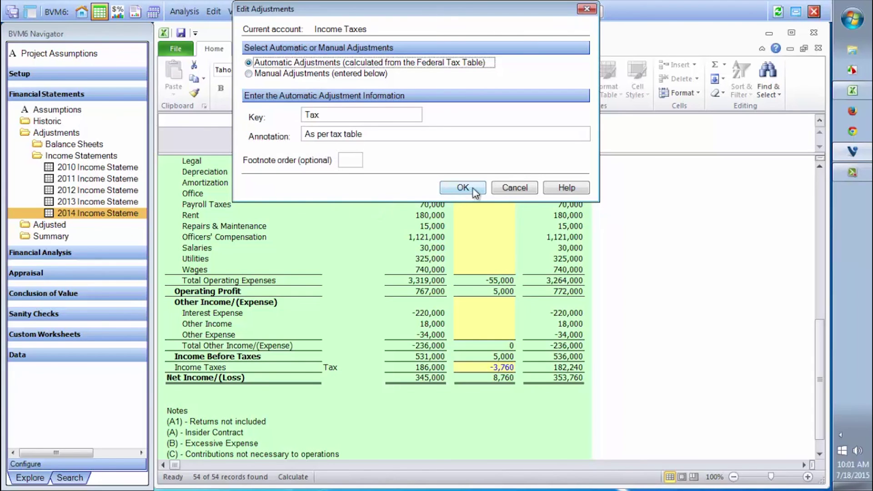
{"action": "left_click", "coordinate": [506, 187]}
- Go back up to the beginning of the 2014 Income Statement Adjustments worksheet to view the revenue and expense adjustments
{"action": "left_click", "coordinate": [471, 272]}
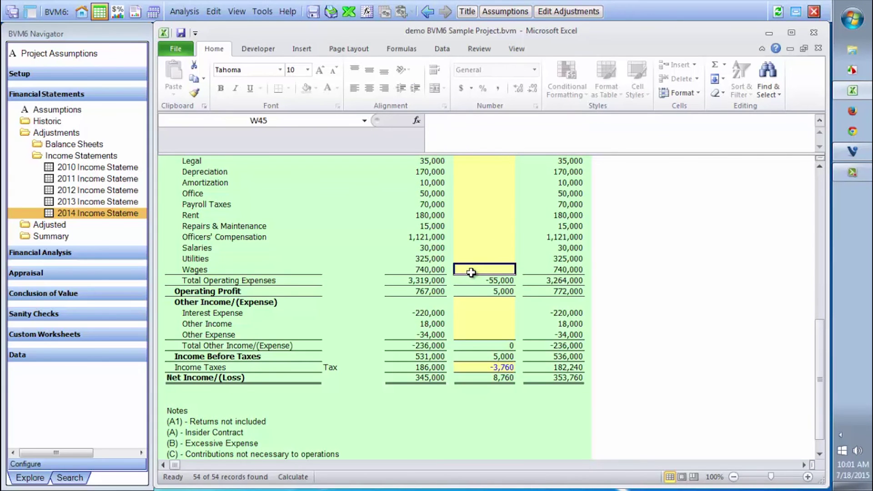
{"action": "key", "text": "Left"}
{"action": "key", "text": "Left"}
{"action": "key", "text": "Up"}
{"action": "key", "text": "Up"}
{"action": "key", "text": "Up"}
{"action": "key", "text": "Up"}
{"action": "key", "text": "Up"}
{"action": "key", "text": "Up"}
{"action": "key", "text": "Up"}
{"action": "key", "text": "Up"}
{"action": "key", "text": "Up"}
{"action": "key", "text": "Up"}
{"action": "key", "text": "Up"}
{"action": "key", "text": "Up"}
{"action": "key", "text": "Up"}
{"action": "key", "text": "Up"}
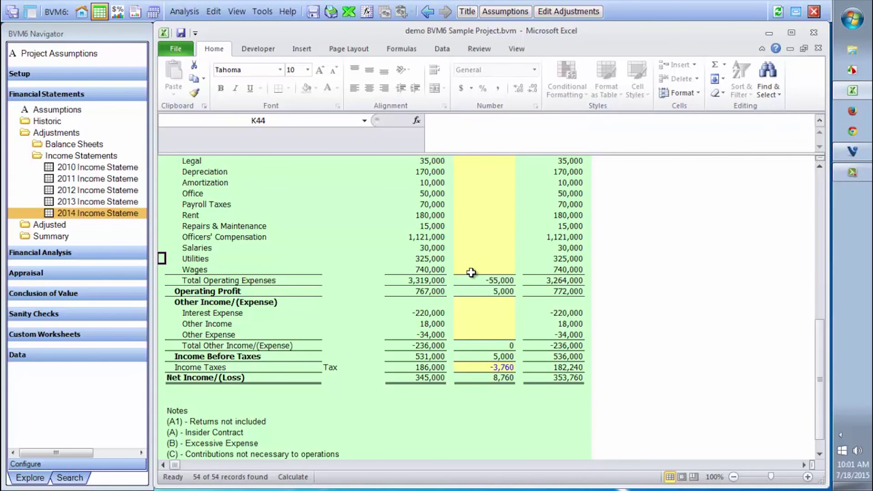
{"action": "key", "text": "Up"}
{"action": "key", "text": "Up"}
{"action": "key", "text": "Up"}
{"action": "key", "text": "Up"}
{"action": "key", "text": "Up"}
{"action": "key", "text": "Up"}
{"action": "key", "text": "Up"}
{"action": "key", "text": "Up"}
{"action": "key", "text": "Up"}
{"action": "key", "text": "Up"}
{"action": "key", "text": "Up"}
{"action": "key", "text": "Up"}
{"action": "key", "text": "Up"}
{"action": "key", "text": "Up"}
{"action": "key", "text": "Up"}
{"action": "key", "text": "Up"}
{"action": "key", "text": "Up"}
{"action": "key", "text": "Up"}
{"action": "key", "text": "Up"}
{"action": "key", "text": "Up"}
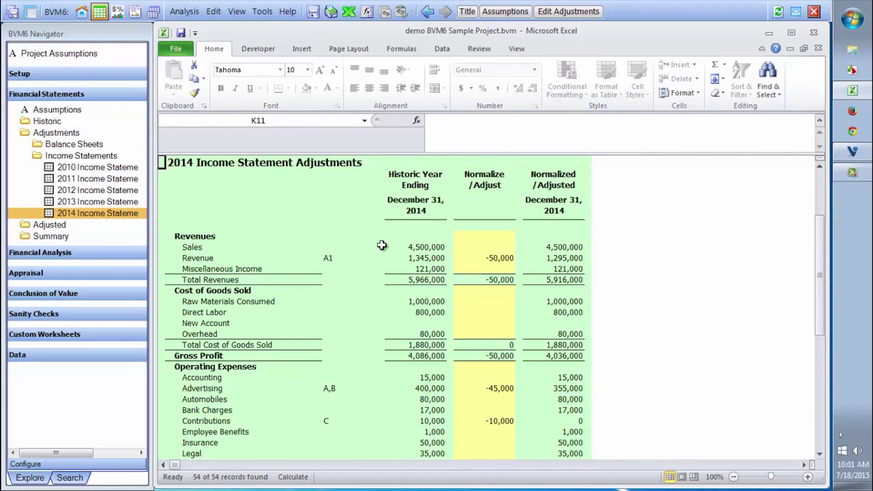
- View the Adjusted Summary Income Statements and highlight the 2011 figures from Revenue through Adjusted Net Income
{"action": "left_click", "coordinate": [50, 236]}
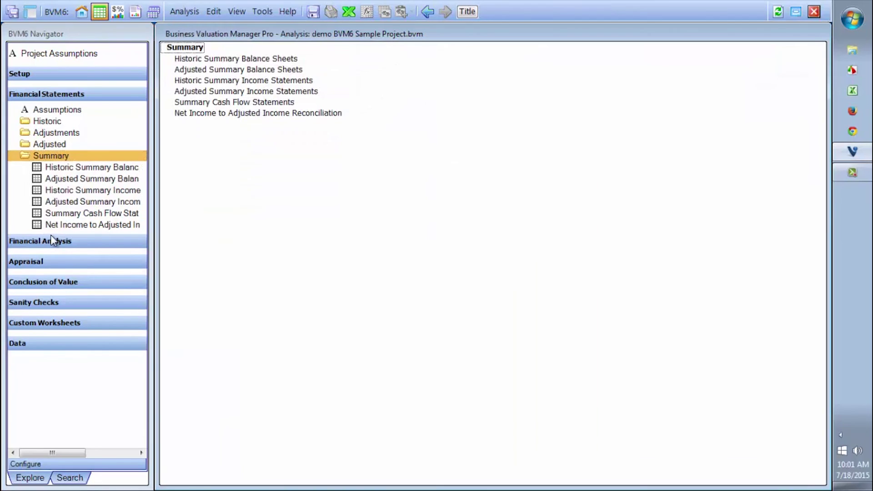
{"action": "left_click", "coordinate": [80, 203]}
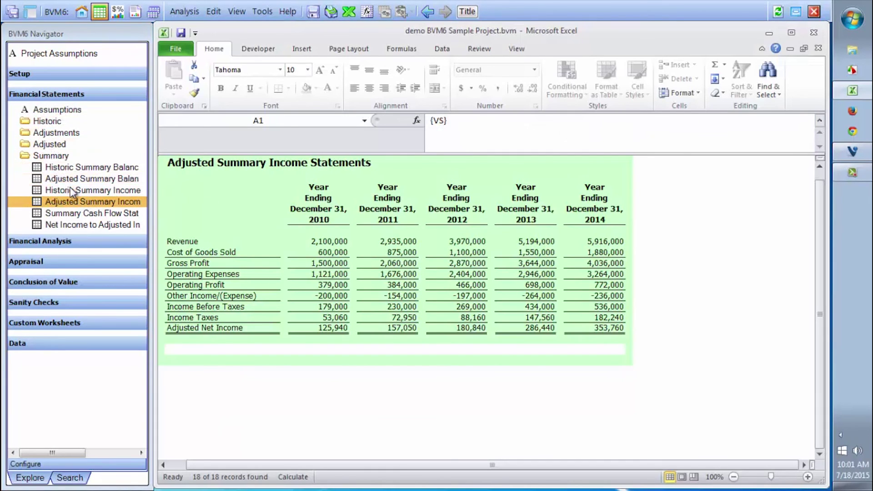
{"action": "left_click", "coordinate": [400, 252]}
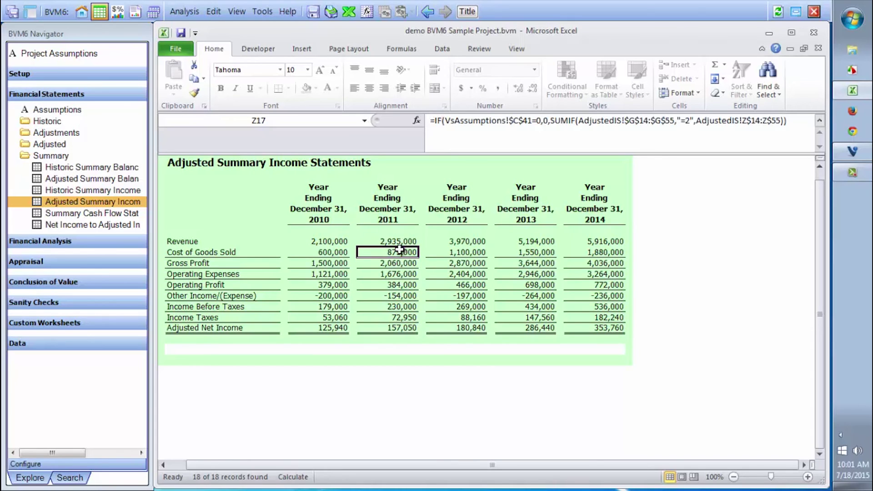
{"action": "left_click_drag", "start_coordinate": [398, 242], "coordinate": [400, 328]}
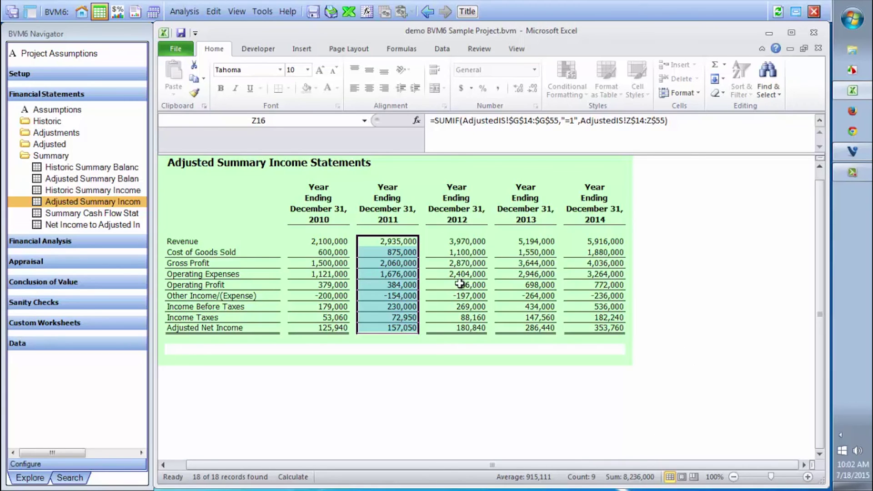
- In the Financial Statements assumptions, try excluding COGS and Inventory from P&Ls and applying both Pass Through and Tax Effect Pass Through
{"action": "left_click", "coordinate": [57, 109]}
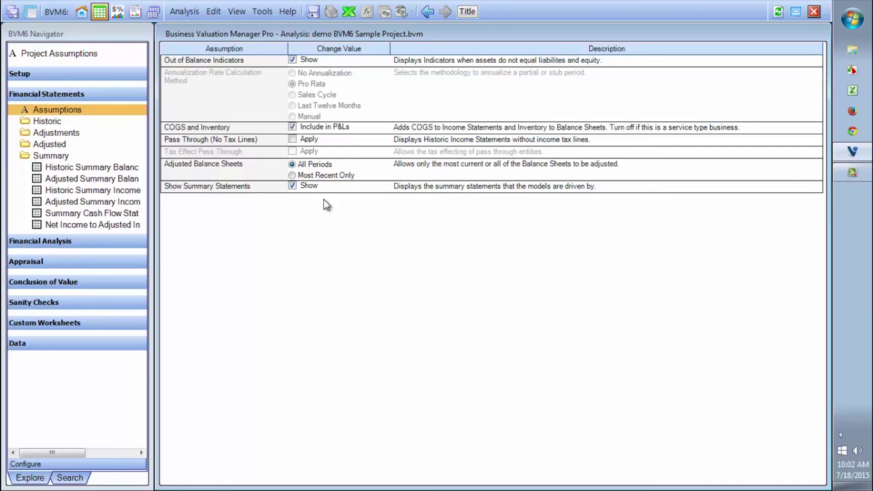
{"action": "left_click", "coordinate": [292, 127]}
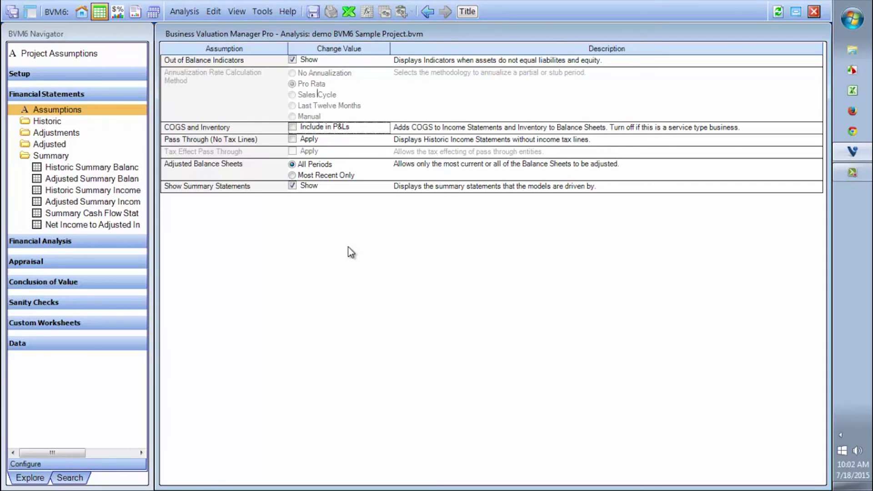
{"action": "left_click", "coordinate": [293, 140]}
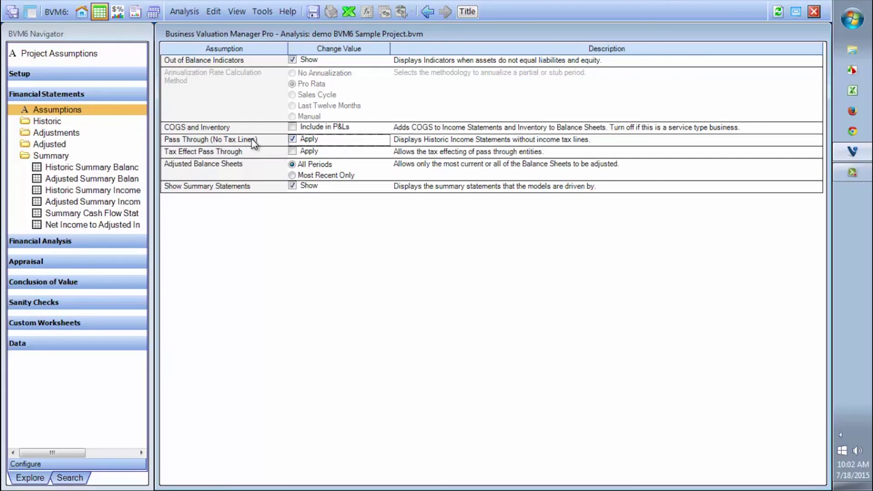
{"action": "left_click", "coordinate": [291, 152]}
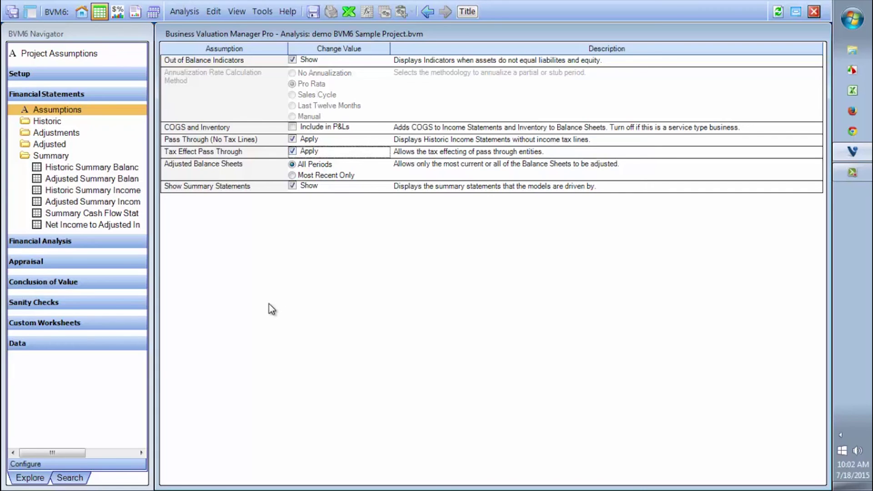
- Turn off Pass Through and Tax Effect Pass Through, and include COGS and Inventory in the P&Ls again
{"action": "left_click", "coordinate": [292, 139]}
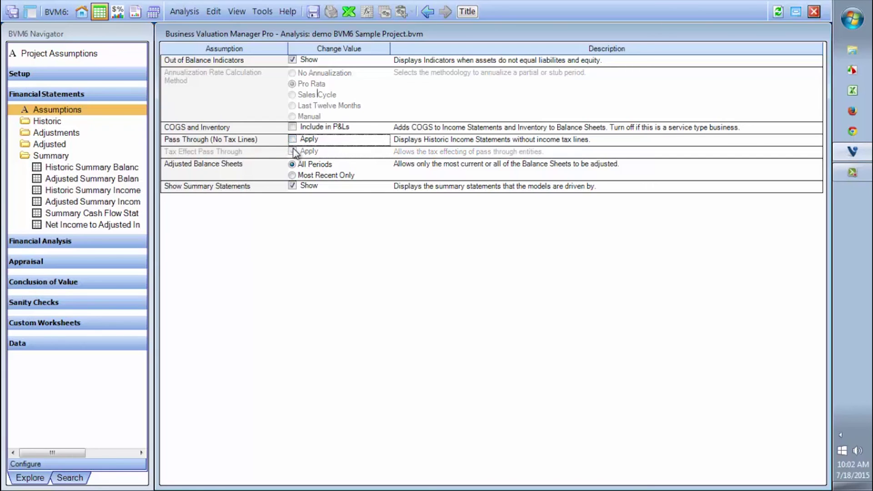
{"action": "left_click", "coordinate": [293, 140]}
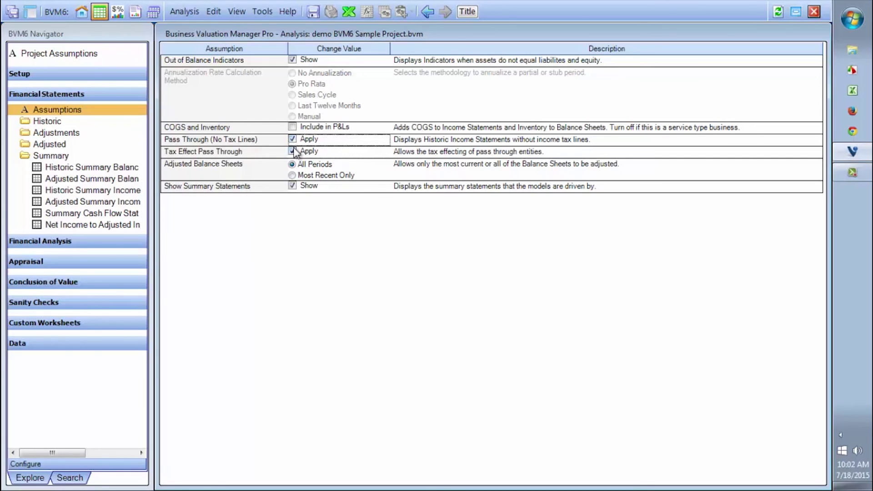
{"action": "left_click", "coordinate": [293, 152]}
{"action": "left_click", "coordinate": [292, 140]}
{"action": "left_click", "coordinate": [292, 127]}
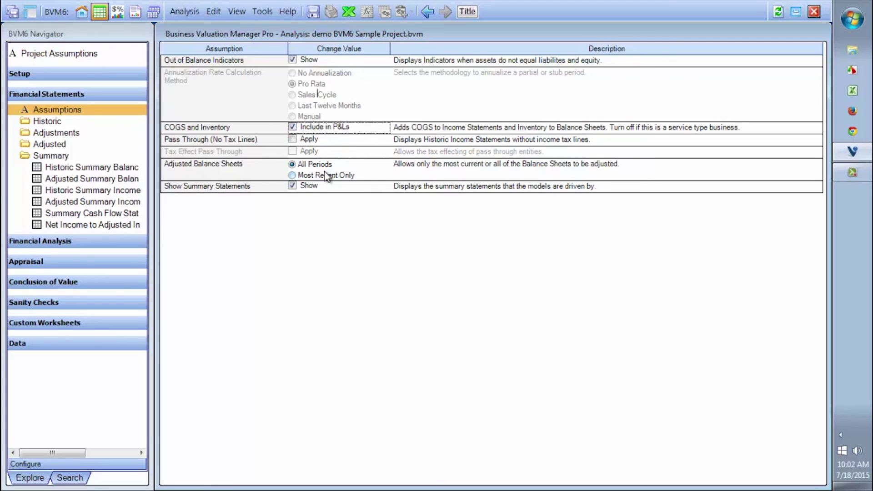
- Try the Most Recent Only option for Adjusted Balance Sheets and set it back to All Periods
{"action": "left_click", "coordinate": [293, 175]}
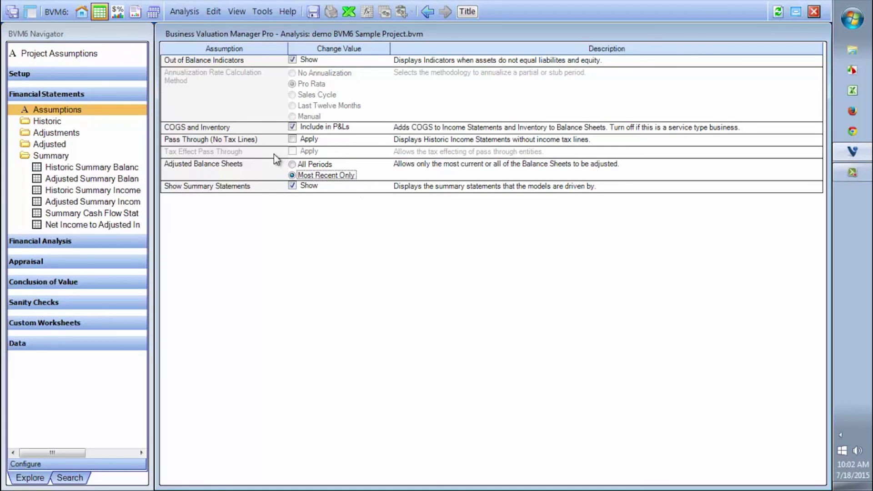
{"action": "left_click", "coordinate": [293, 165]}
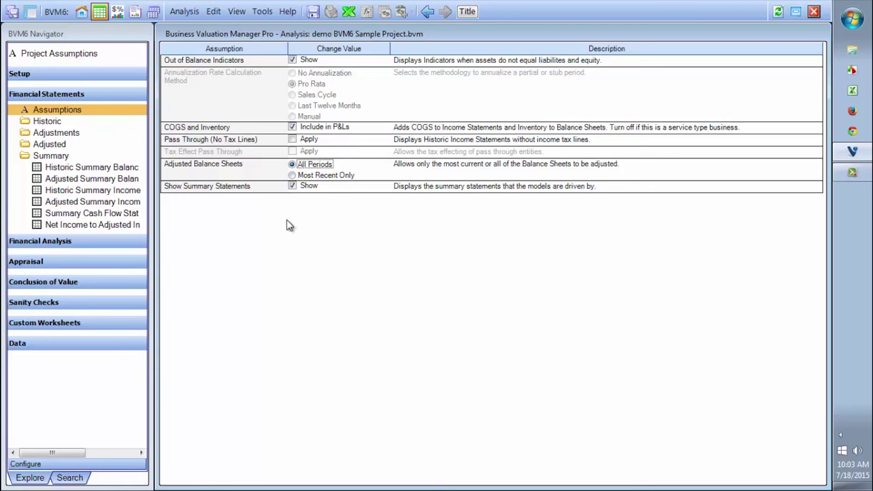
- Browse the Financial Analysis section and inspect the 2011 Sales and Raw Materials Consumed growth formulas in the Compound Annual Growth Historic Income Statements
{"action": "left_click", "coordinate": [58, 243]}
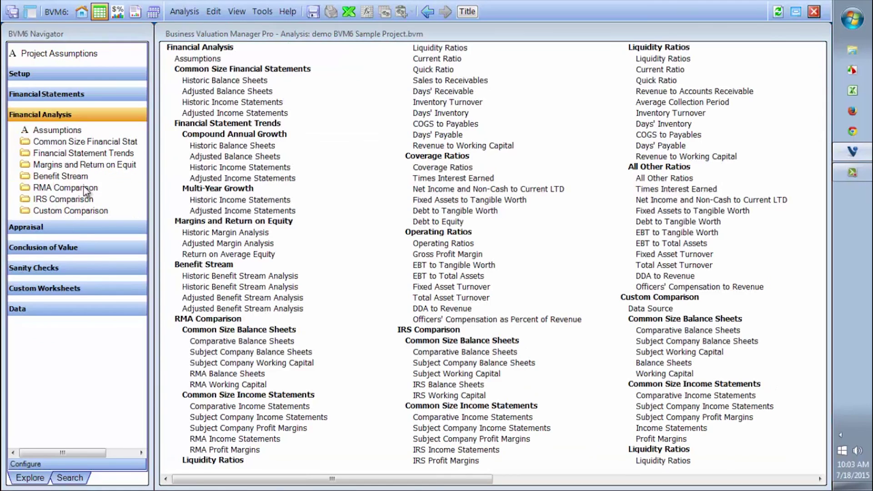
{"action": "left_click", "coordinate": [78, 190]}
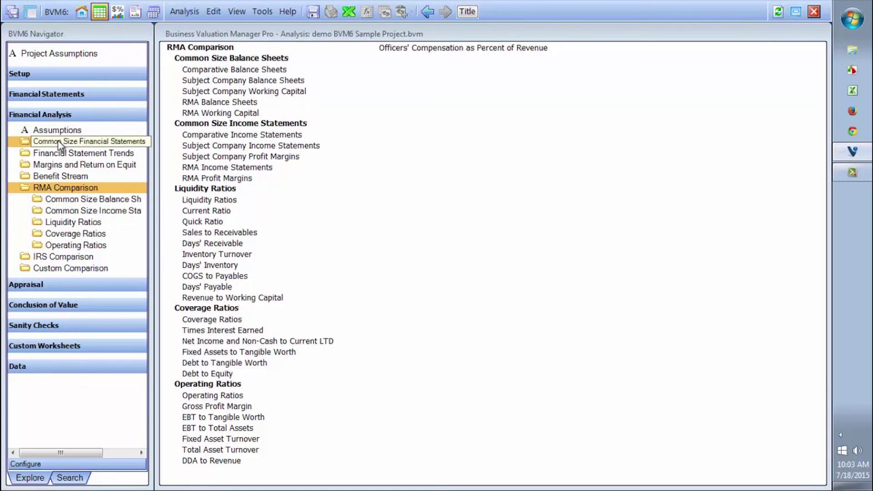
{"action": "left_click", "coordinate": [63, 153]}
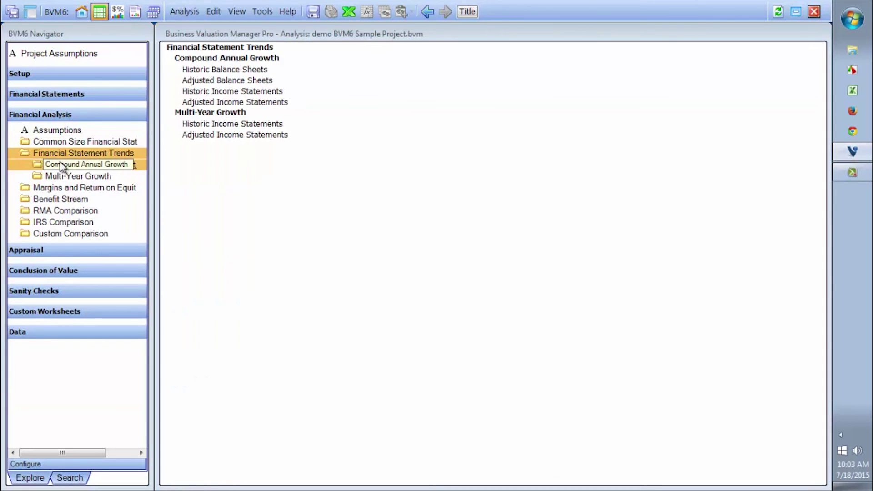
{"action": "left_click", "coordinate": [62, 166]}
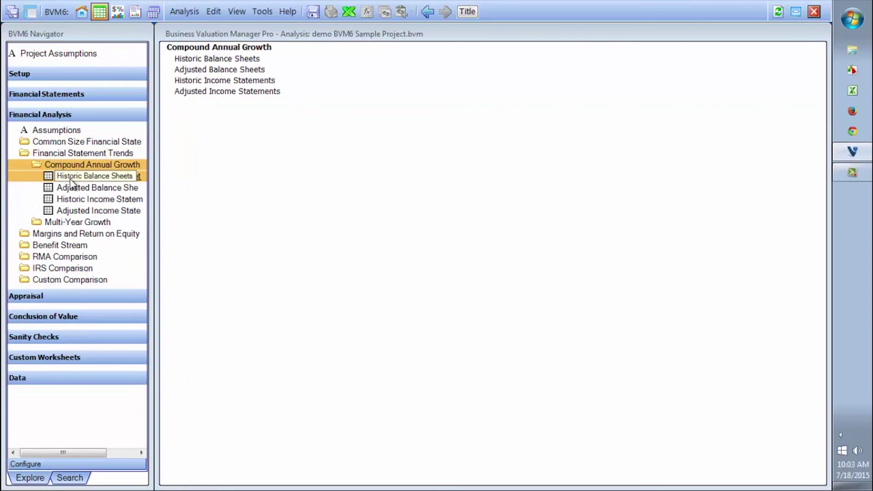
{"action": "left_click", "coordinate": [71, 200]}
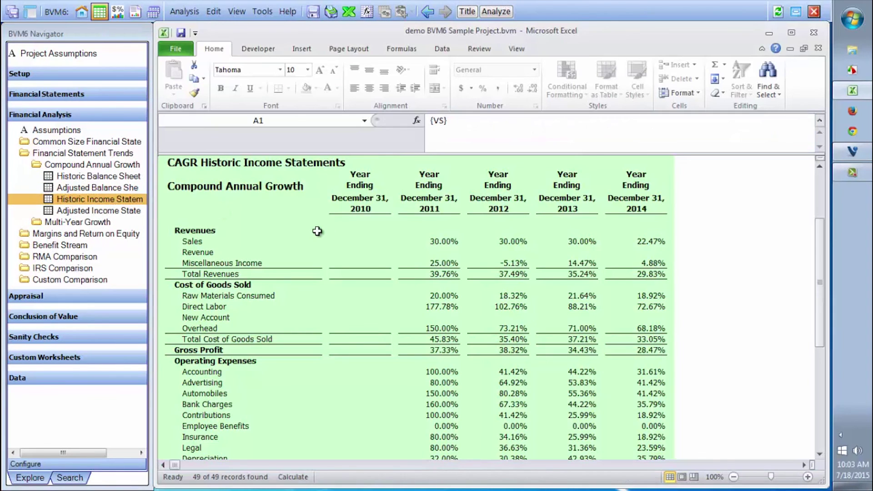
{"action": "left_click", "coordinate": [446, 238]}
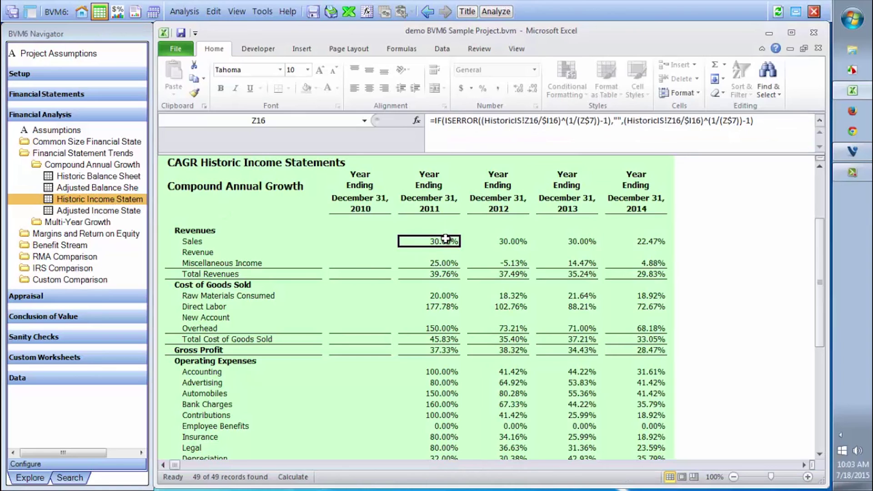
{"action": "left_click", "coordinate": [438, 296]}
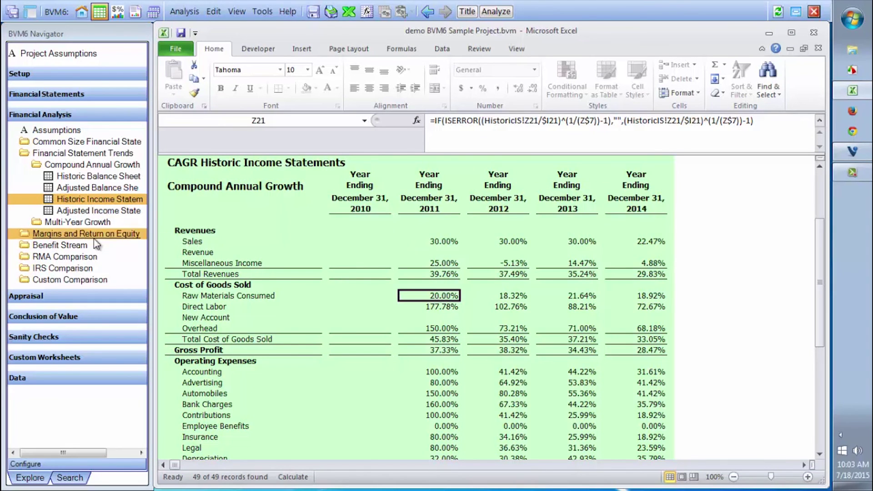
- View the Custom Comparison's common size Comparative Balance Sheets and highlight the 2010 Source column through Fixed Assets
{"action": "left_click", "coordinate": [64, 279]}
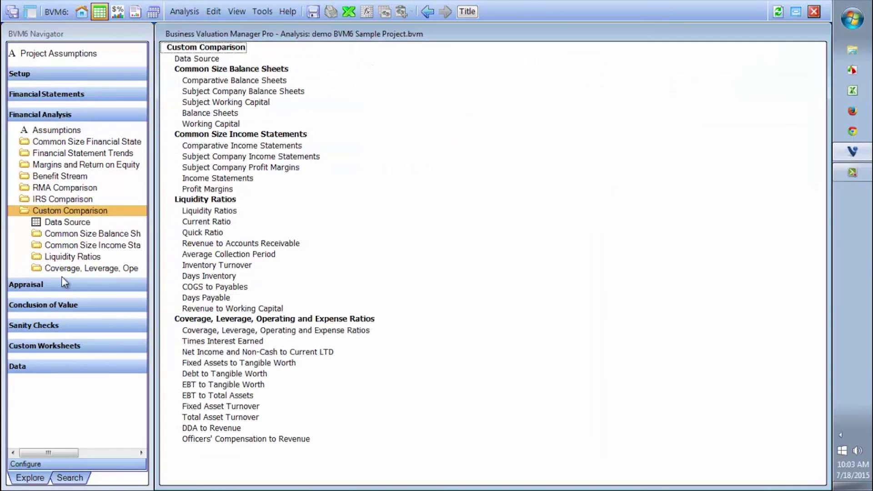
{"action": "left_click", "coordinate": [65, 235]}
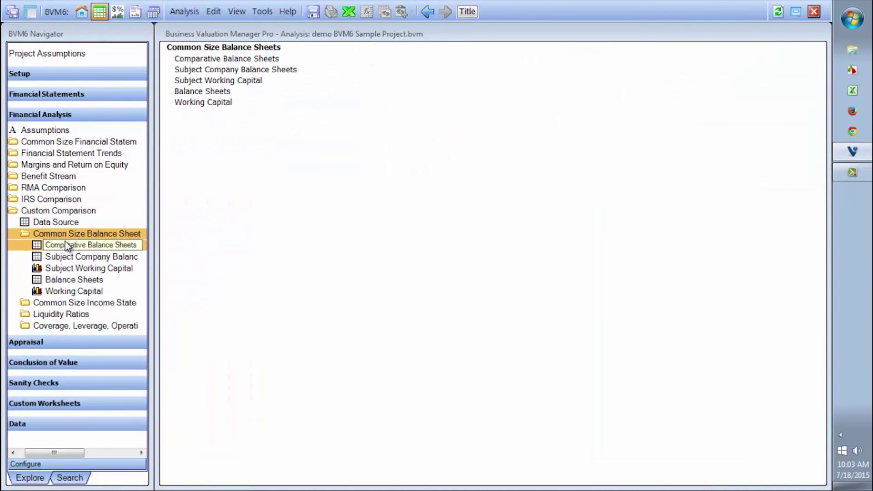
{"action": "left_click", "coordinate": [76, 246]}
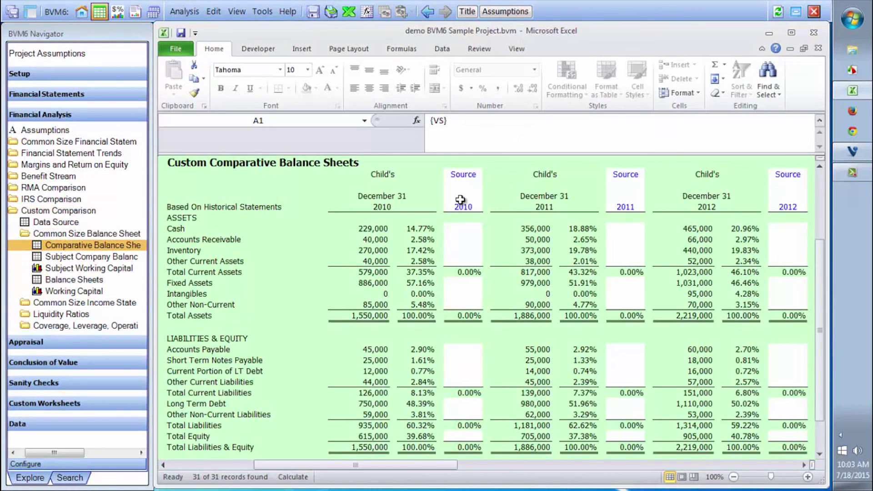
{"action": "left_click_drag", "start_coordinate": [463, 178], "coordinate": [461, 277]}
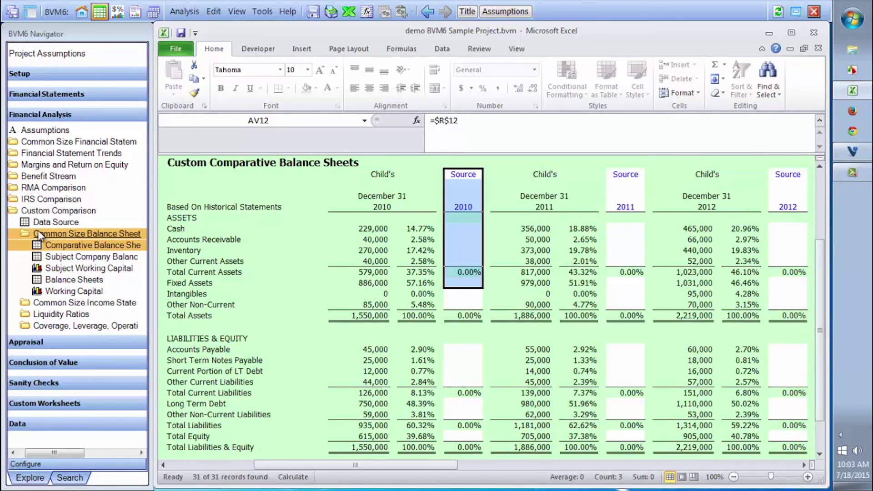
- View the RMA Comparison's common size Comparative Balance Sheets and inspect the Accounts Receivable RMA value and percentile rank beside the 2010 figures
{"action": "left_click", "coordinate": [53, 188]}
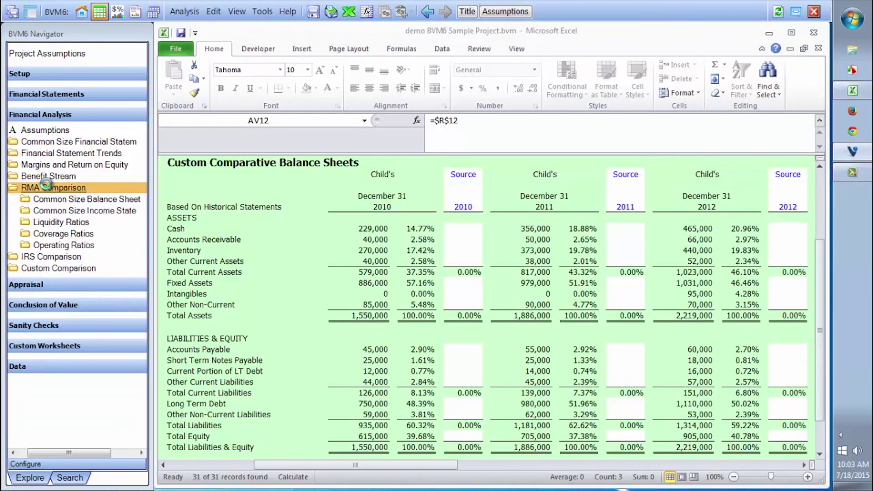
{"action": "left_click", "coordinate": [60, 199]}
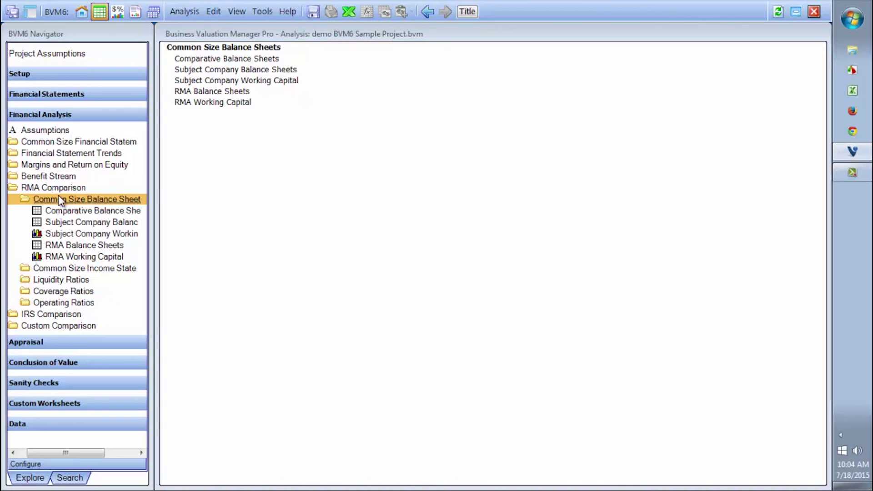
{"action": "left_click", "coordinate": [64, 211]}
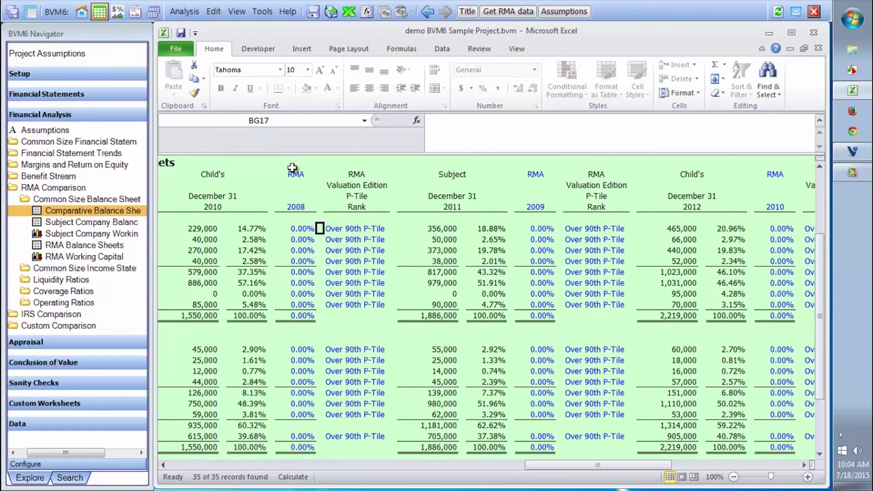
{"action": "left_click", "coordinate": [301, 239]}
{"action": "left_click", "coordinate": [326, 239]}
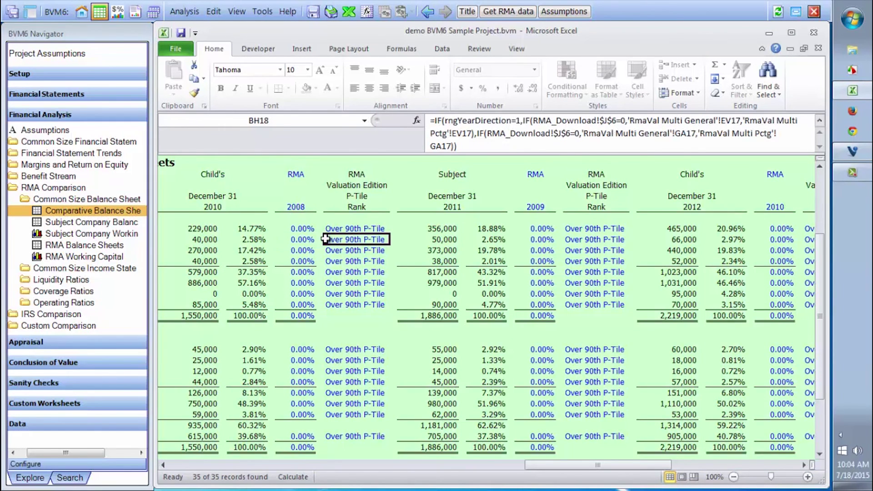
- Examine the Accounts Receivable row of the RMA Comparative Balance Sheets across its 2010 amount, common size percentage, RMA value and percentile rank
{"action": "left_click", "coordinate": [300, 238]}
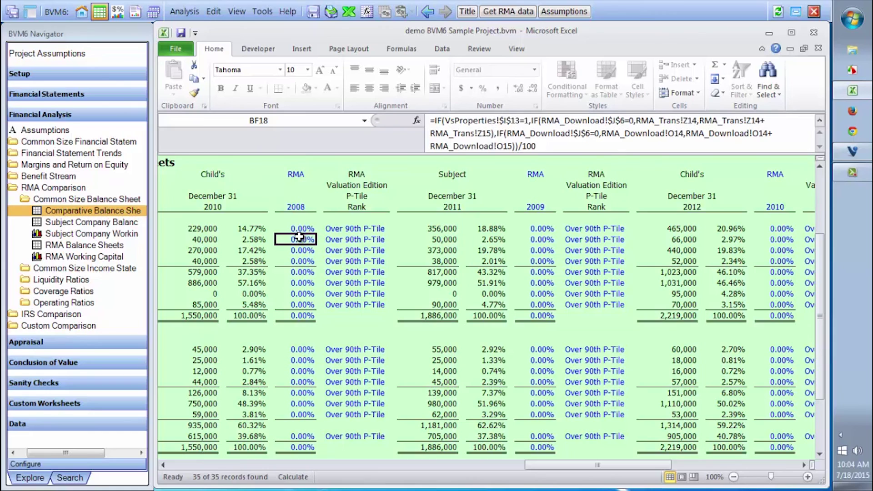
{"action": "left_click", "coordinate": [350, 256]}
{"action": "left_click", "coordinate": [198, 242]}
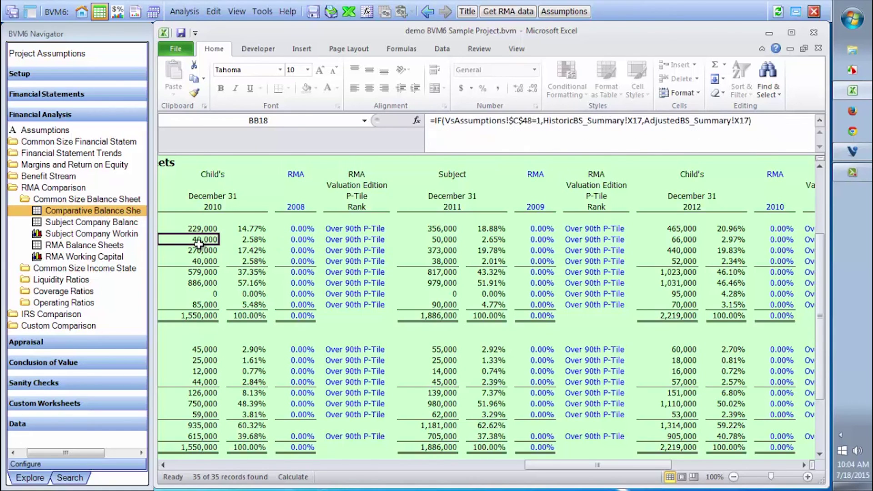
{"action": "key", "text": "Right"}
{"action": "key", "text": "Right"}
{"action": "key", "text": "Left"}
{"action": "key", "text": "Right"}
{"action": "key", "text": "Left"}
{"action": "key", "text": "Left"}
{"action": "key", "text": "Left"}
{"action": "key", "text": "Left"}
{"action": "key", "text": "Left"}
{"action": "key", "text": "Right"}
{"action": "key", "text": "Right"}
{"action": "key", "text": "Right"}
{"action": "key", "text": "Right"}
{"action": "key", "text": "Right"}
{"action": "key", "text": "Right"}
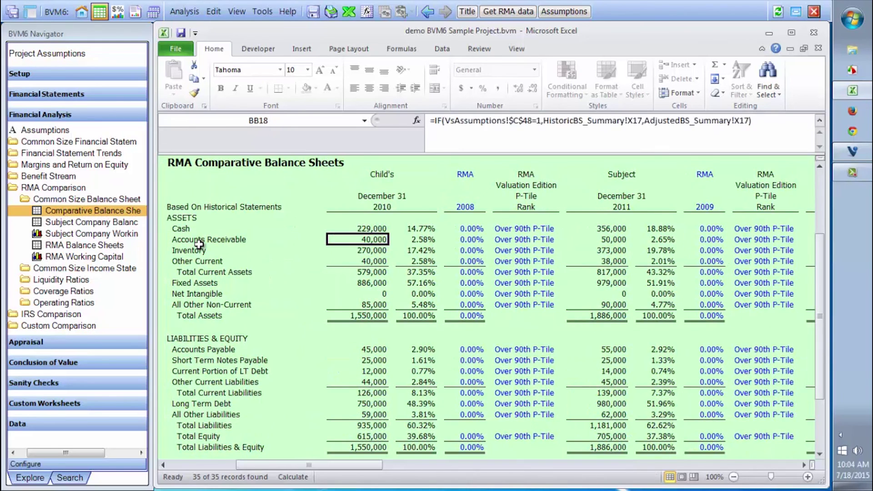
{"action": "key", "text": "Right"}
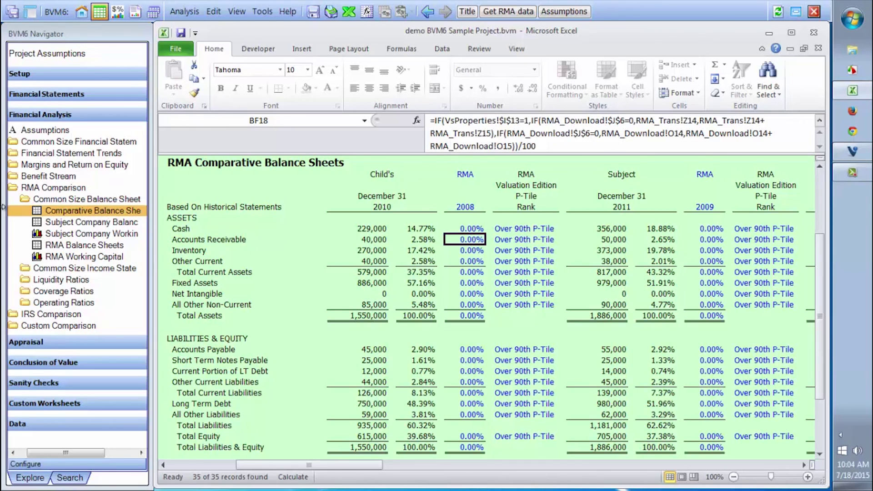
- Open the RMA valuation database and select multi-year data covering 5 total years
{"action": "left_click", "coordinate": [118, 13]}
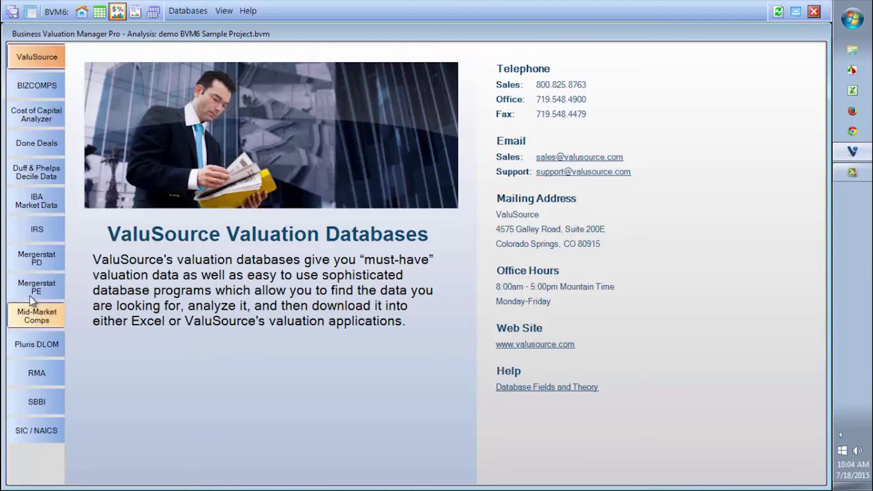
{"action": "left_click", "coordinate": [23, 374]}
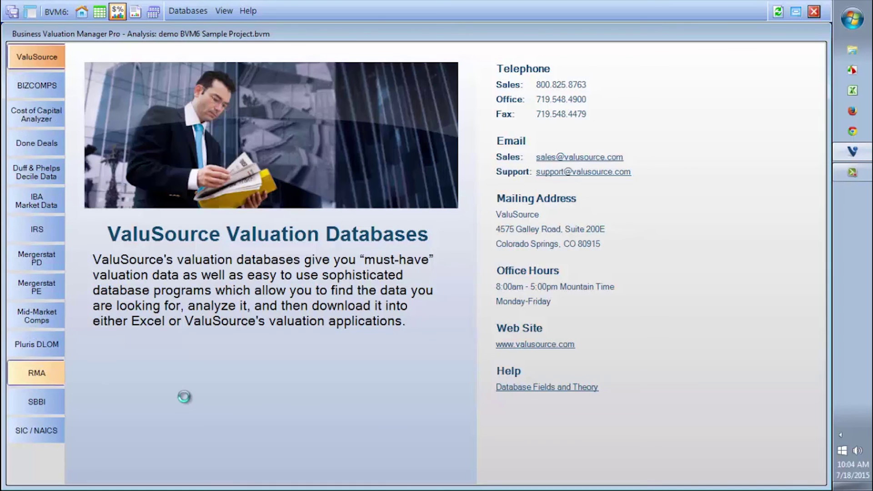
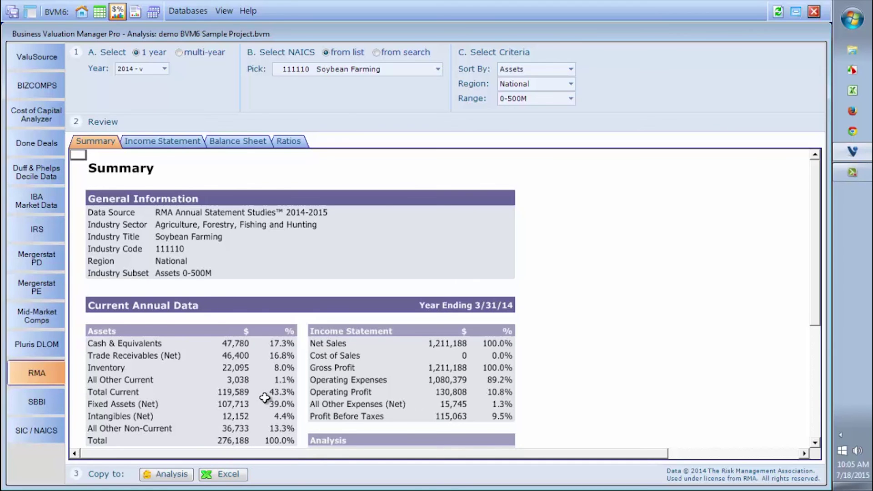
{"action": "left_click", "coordinate": [179, 53]}
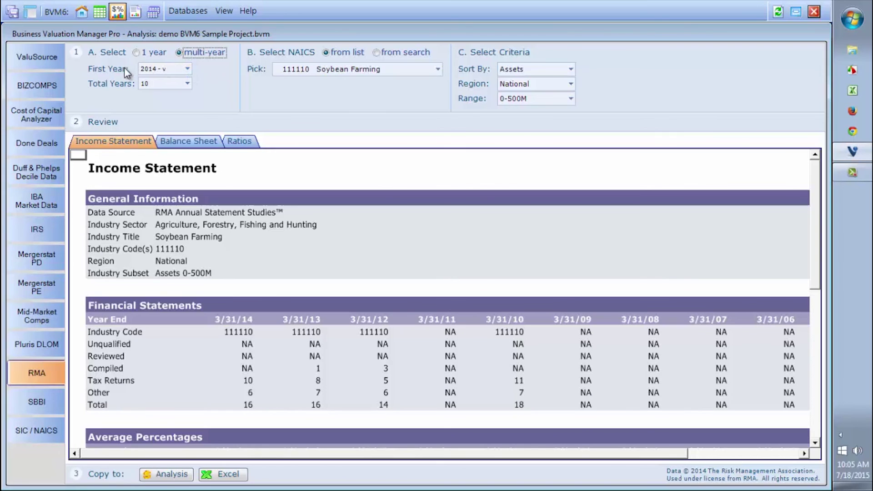
{"action": "left_click", "coordinate": [188, 84]}
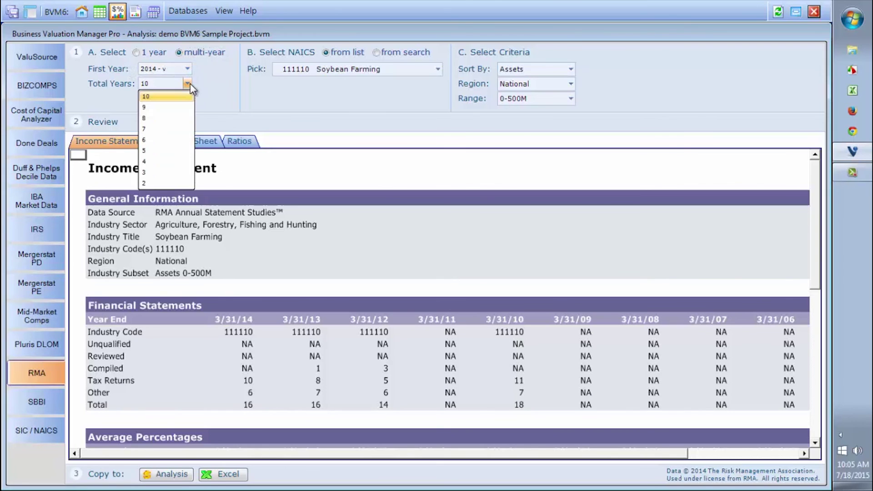
{"action": "left_click", "coordinate": [161, 152]}
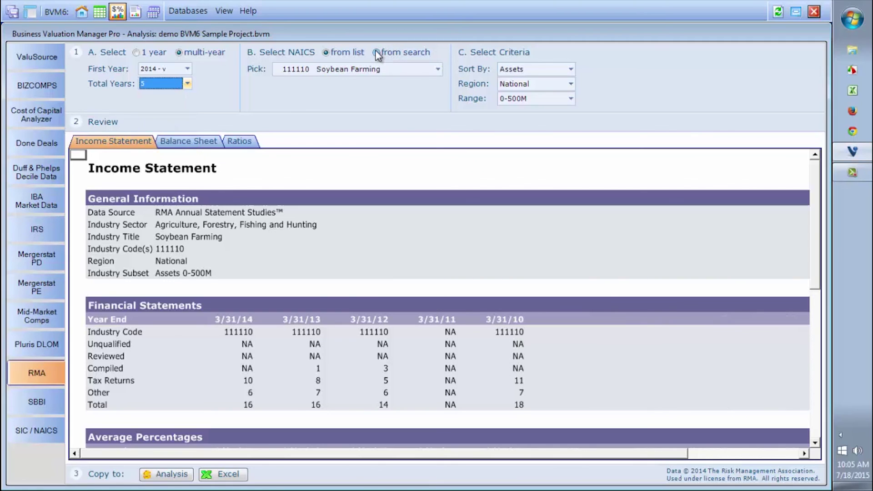
- Search the NAICS codes for "certified" and pick 541211 Offices of Certified Public Accountants
{"action": "left_click", "coordinate": [377, 53]}
{"action": "left_click", "coordinate": [359, 69]}
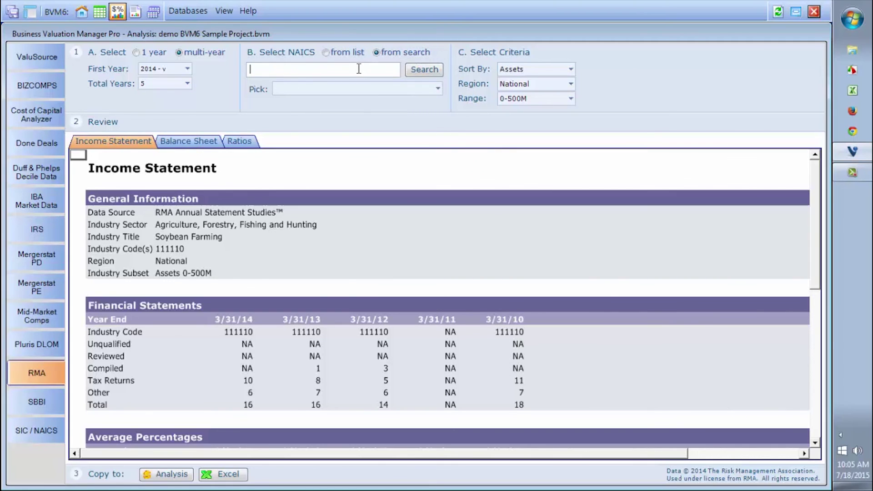
{"action": "type", "text": "certified"}
{"action": "left_click", "coordinate": [419, 69]}
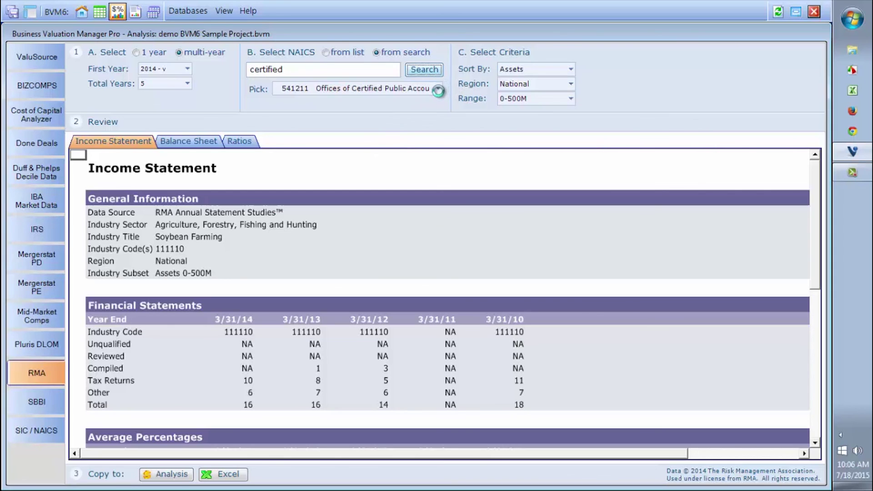
{"action": "left_click", "coordinate": [438, 89]}
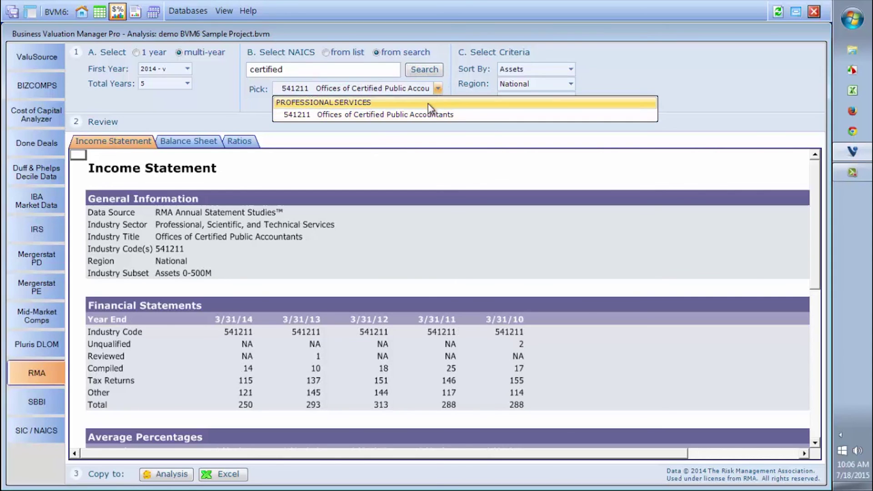
{"action": "left_click", "coordinate": [419, 115]}
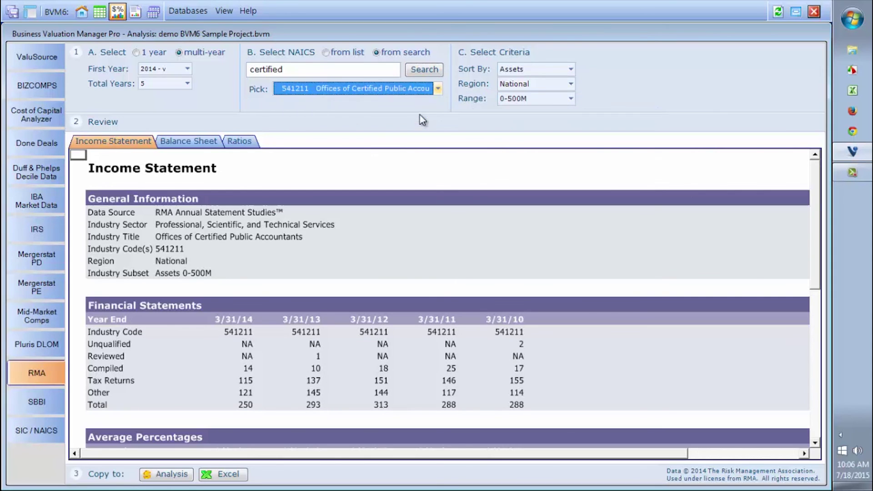
- Set the RMA criteria to sort by Sales with the 1MM-3MM range
{"action": "left_click", "coordinate": [536, 69]}
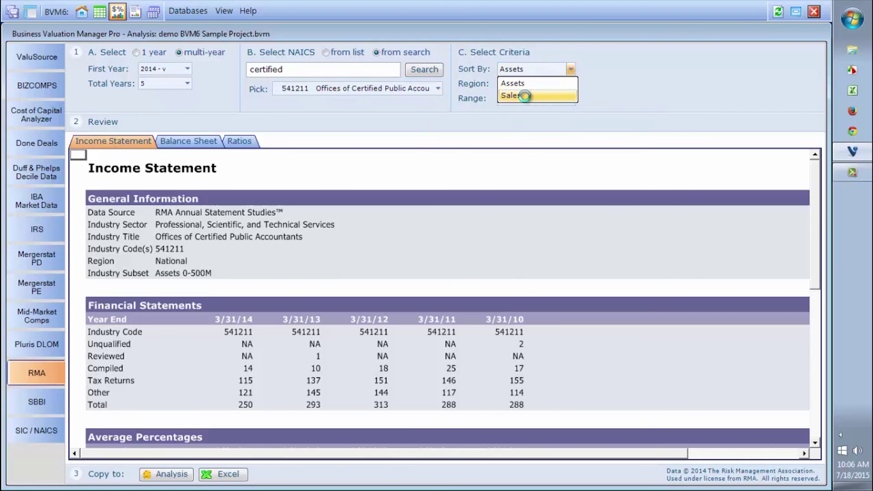
{"action": "left_click", "coordinate": [525, 95]}
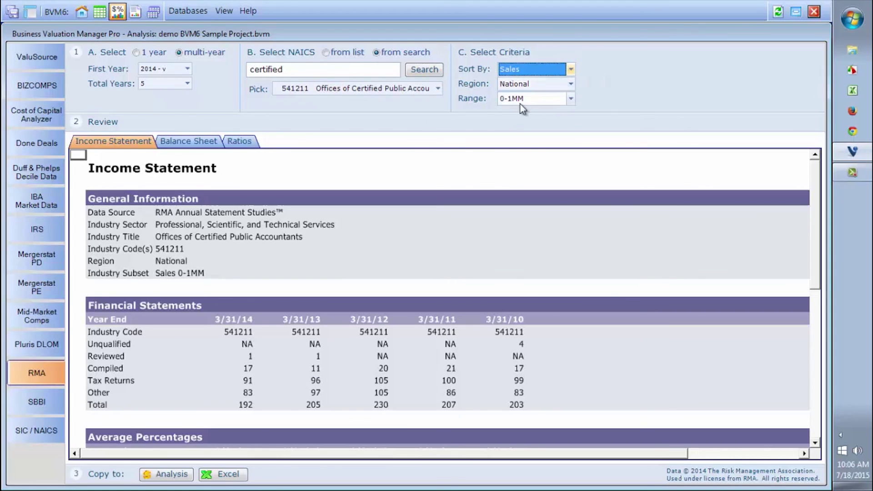
{"action": "left_click", "coordinate": [535, 97]}
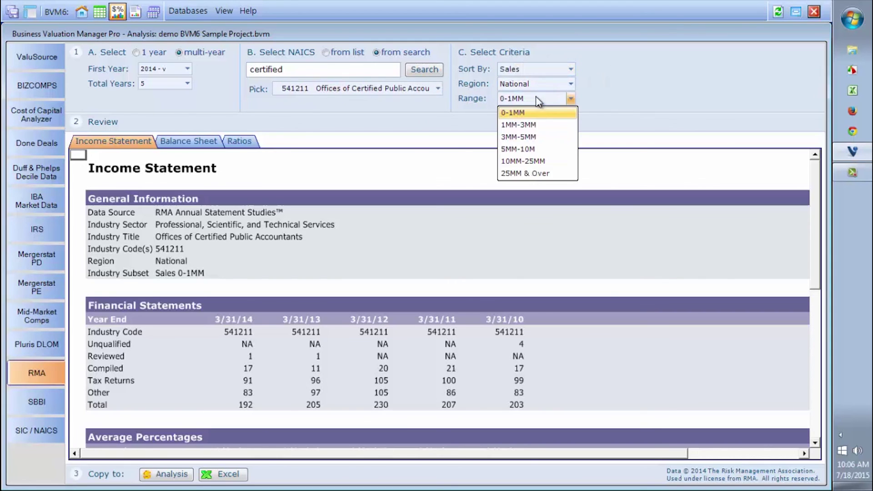
{"action": "left_click", "coordinate": [530, 125]}
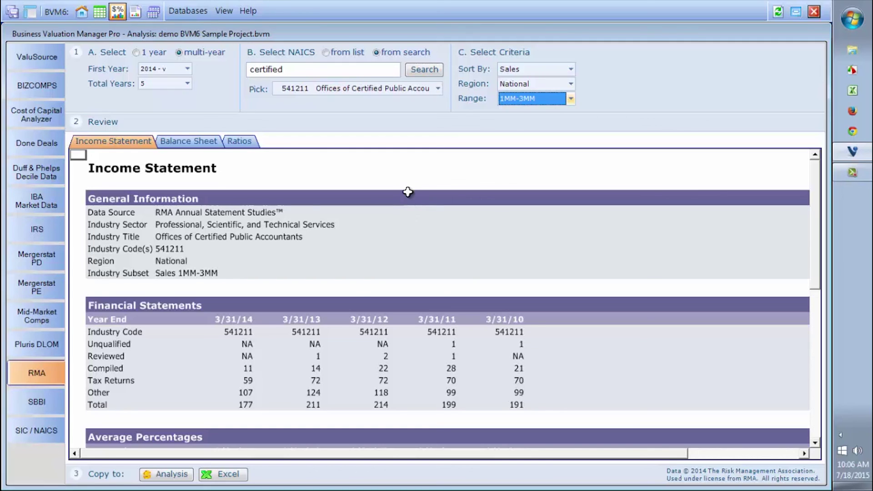
- Review the 3/31/13 and 3/31/14 statement counts in the RMA Income Statement, and view the RMA Balance Sheet
{"action": "left_click_drag", "start_coordinate": [310, 322], "coordinate": [314, 404]}
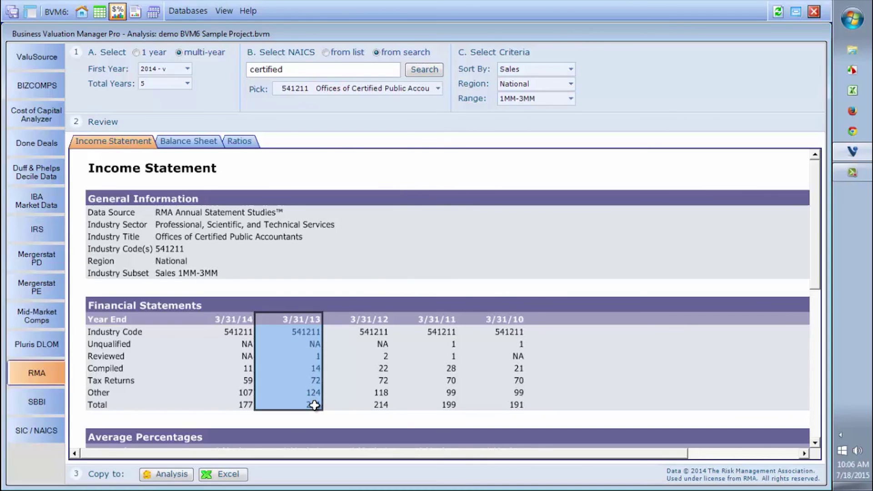
{"action": "left_click_drag", "start_coordinate": [248, 368], "coordinate": [250, 435]}
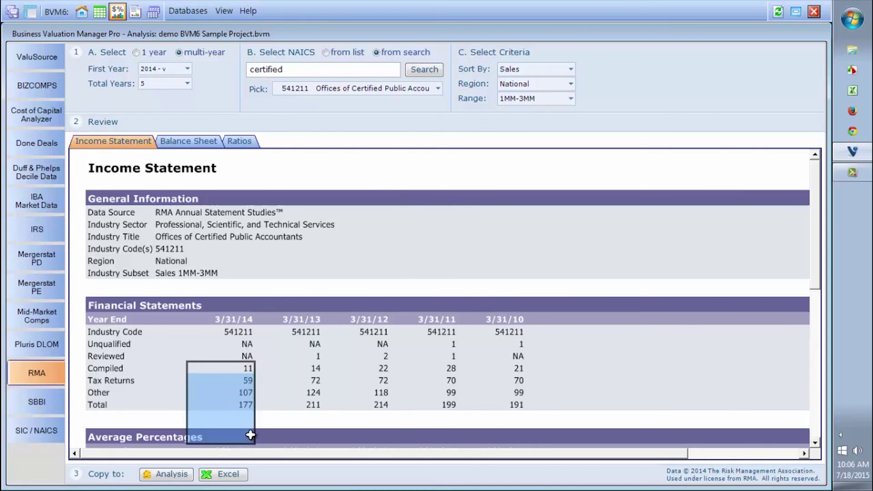
{"action": "left_click", "coordinate": [197, 142]}
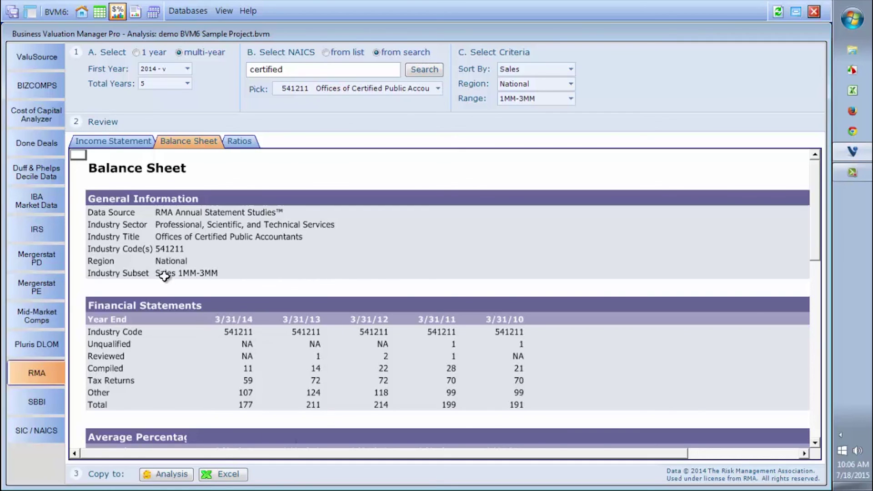
- Copy the selected RMA data to the analysis and return to the RMA Comparative Balance Sheets
{"action": "left_click", "coordinate": [168, 475]}
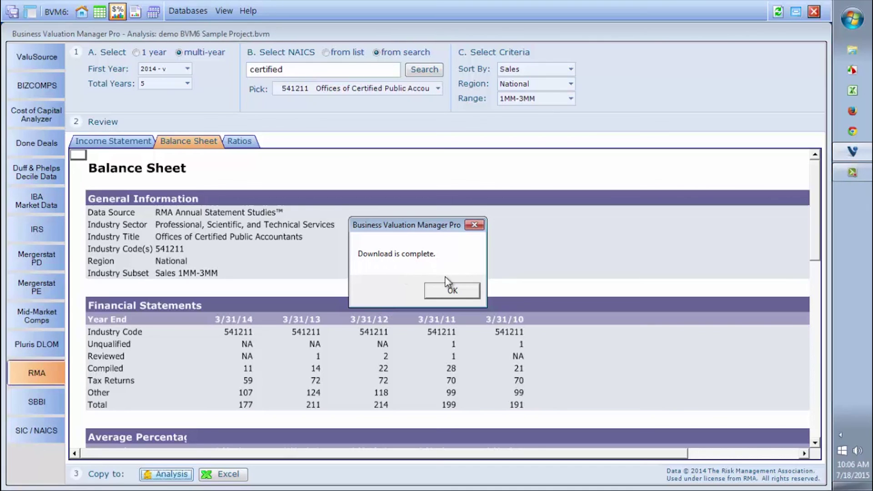
{"action": "left_click", "coordinate": [453, 292]}
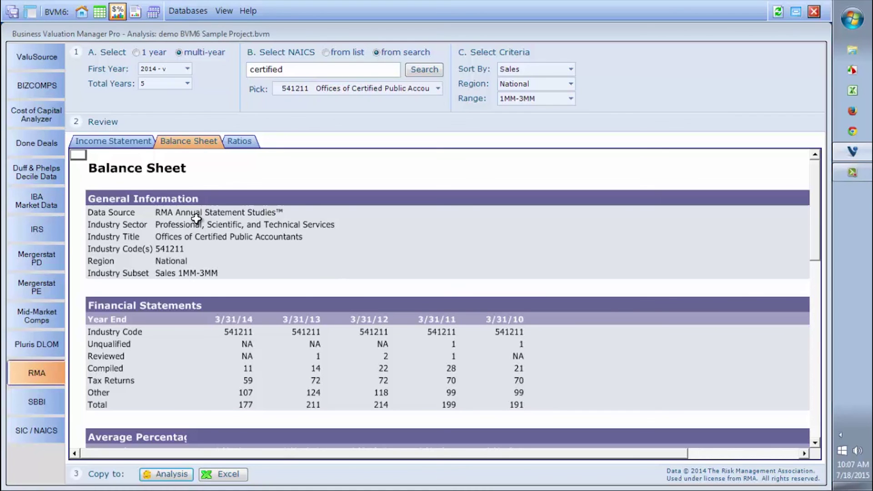
{"action": "left_click", "coordinate": [100, 12]}
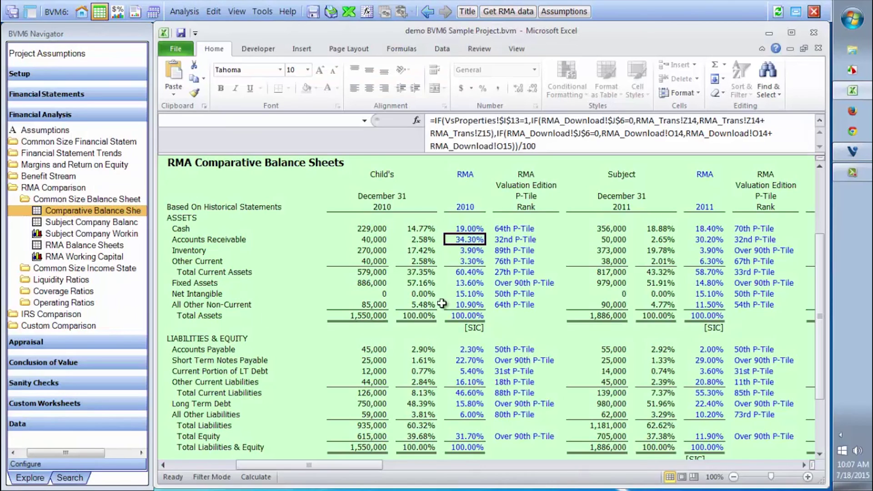
- Examine the downloaded 2010 RMA percentages and percentile ranks for Accounts Receivable, Other Current and Cash
{"action": "left_click", "coordinate": [467, 260]}
{"action": "key", "text": "Right"}
{"action": "key", "text": "Right"}
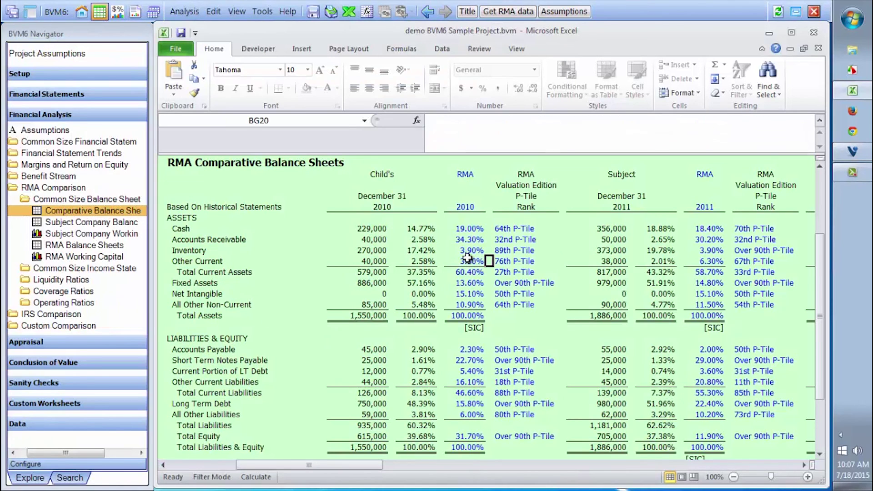
{"action": "key", "text": "Up"}
{"action": "key", "text": "Up"}
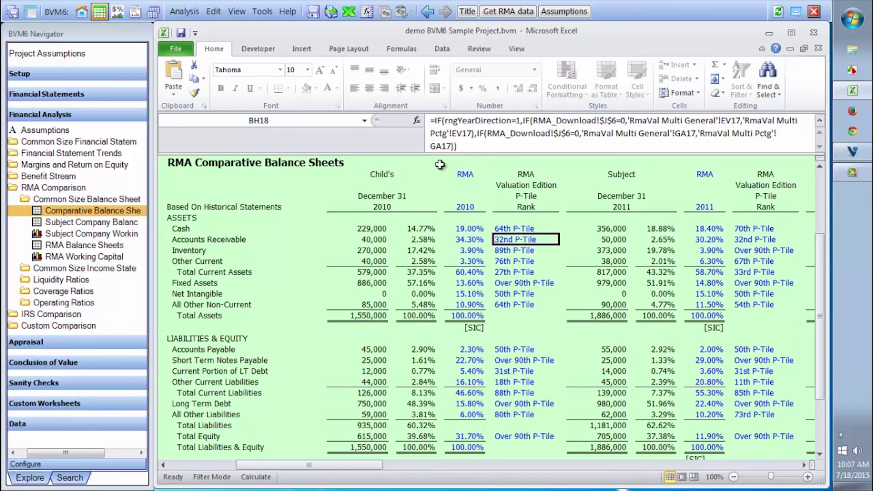
{"action": "left_click", "coordinate": [464, 242]}
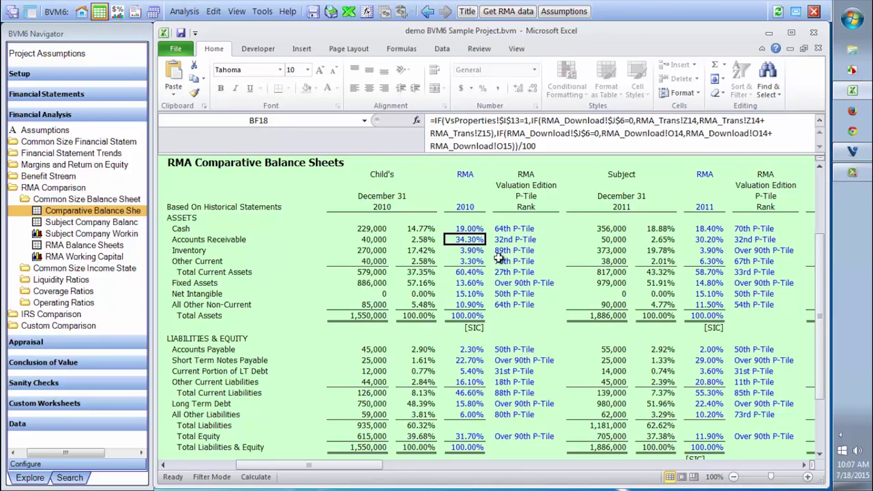
{"action": "left_click", "coordinate": [460, 257]}
{"action": "key", "text": "Right"}
{"action": "key", "text": "Right"}
{"action": "key", "text": "Right"}
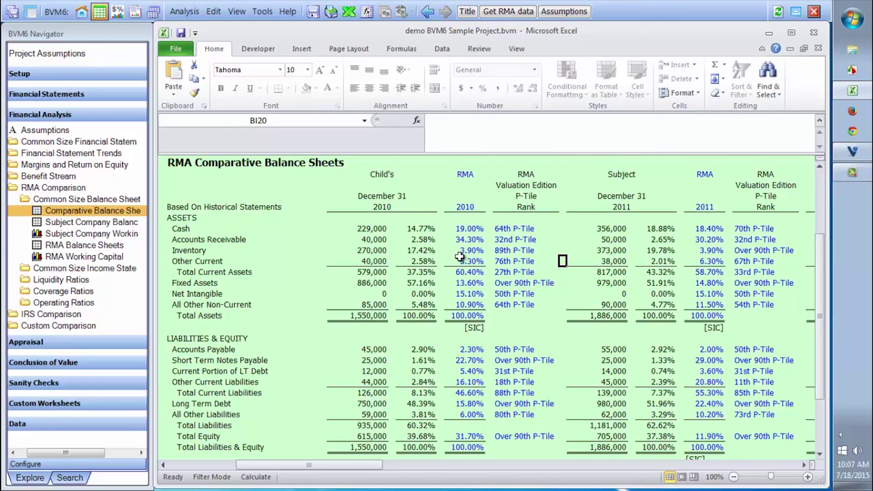
{"action": "left_click", "coordinate": [460, 256]}
{"action": "key", "text": "Up"}
{"action": "key", "text": "Up"}
{"action": "key", "text": "Up"}
{"action": "key", "text": "Right"}
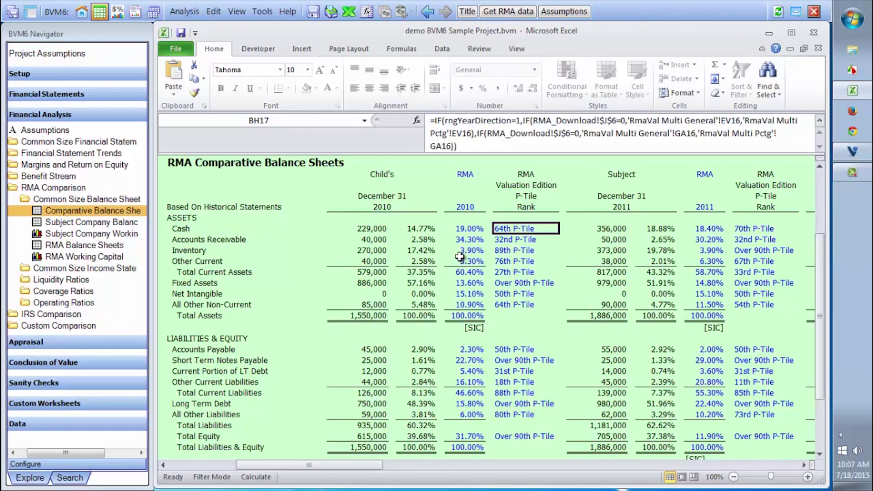
{"action": "key", "text": "Left"}
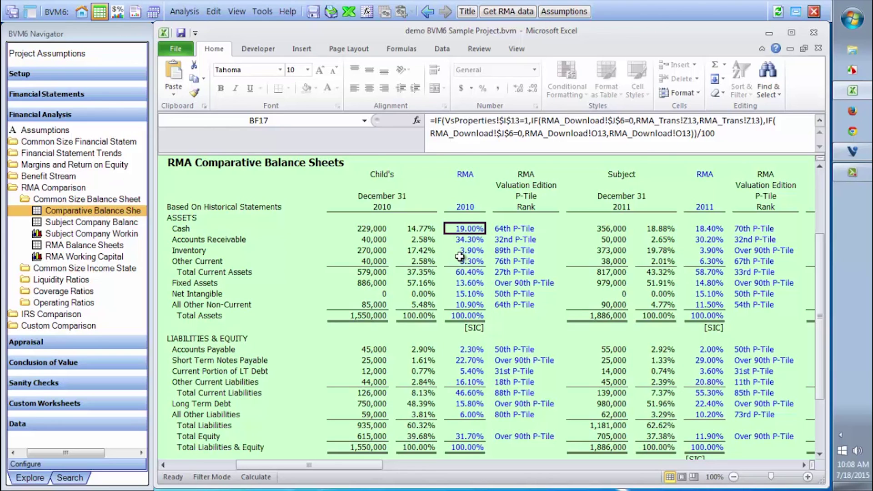
- Step through the current asset rows in the 2010 RMA and percentile rank columns, ending at the Cash rank
{"action": "key", "text": "Down"}
{"action": "key", "text": "Down"}
{"action": "key", "text": "Down"}
{"action": "key", "text": "Up"}
{"action": "key", "text": "Up"}
{"action": "key", "text": "Up"}
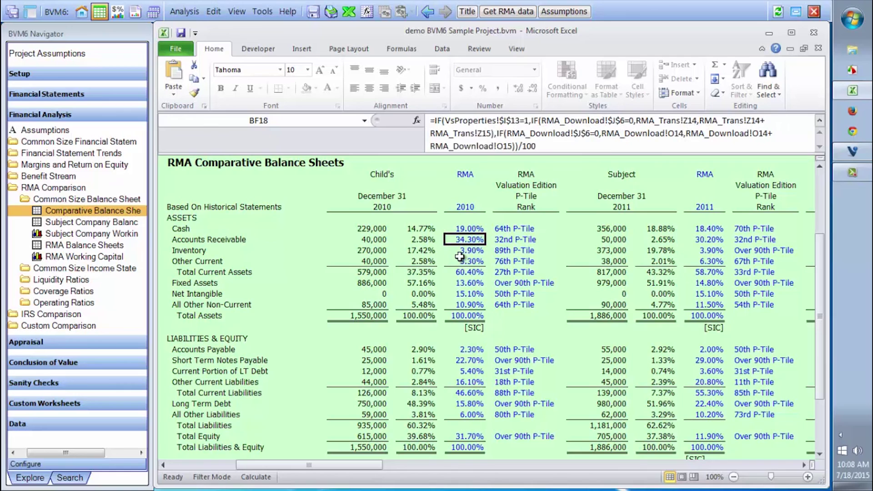
{"action": "key", "text": "Right"}
{"action": "key", "text": "Down"}
{"action": "key", "text": "Down"}
{"action": "key", "text": "Down"}
{"action": "key", "text": "Up"}
{"action": "key", "text": "Up"}
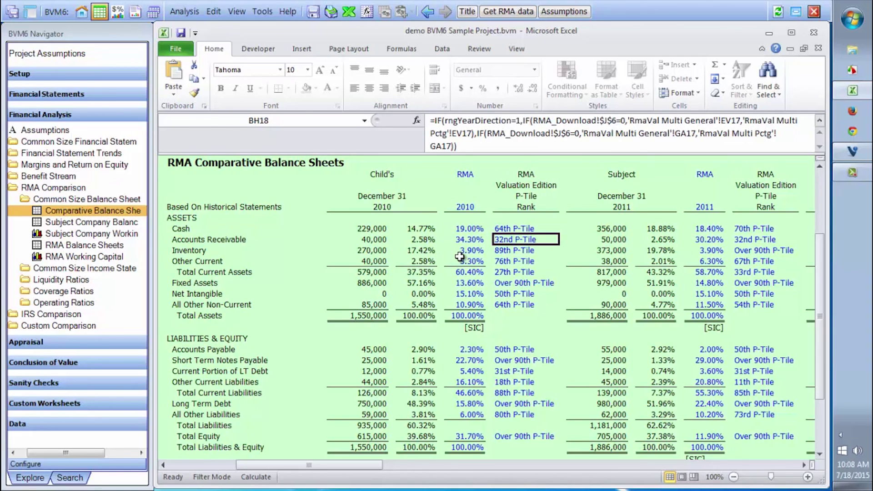
{"action": "key", "text": "Up"}
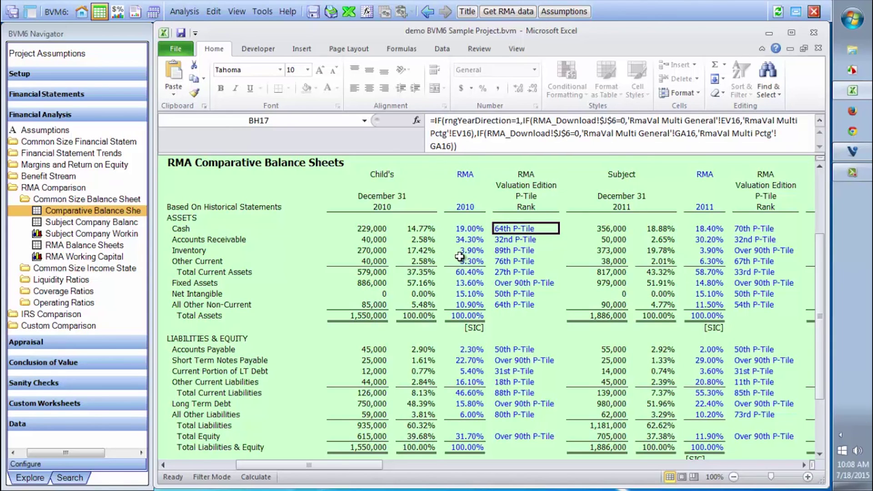
- Inspect the formulas behind the subject company's 2010 Cash amount and its common size percentage
{"action": "key", "text": "Left"}
{"action": "key", "text": "Left"}
{"action": "key", "text": "Left"}
{"action": "key", "text": "Left"}
{"action": "key", "text": "Left"}
{"action": "key", "text": "Left"}
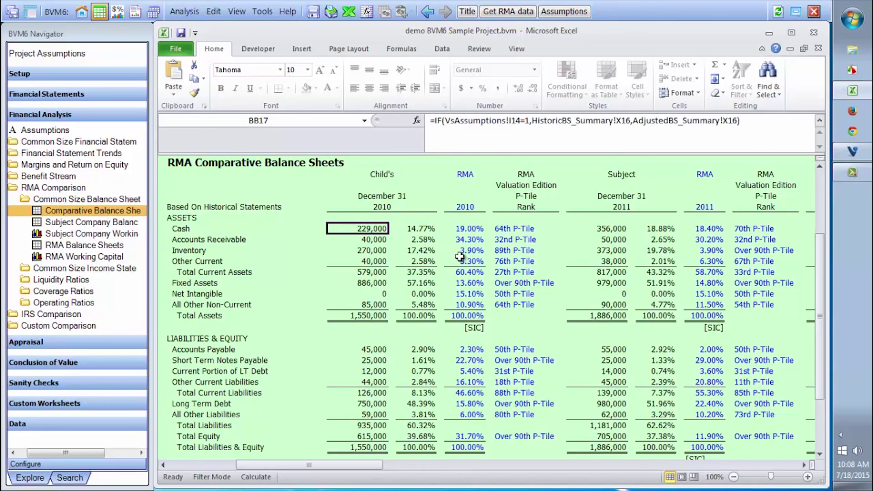
{"action": "key", "text": "Right"}
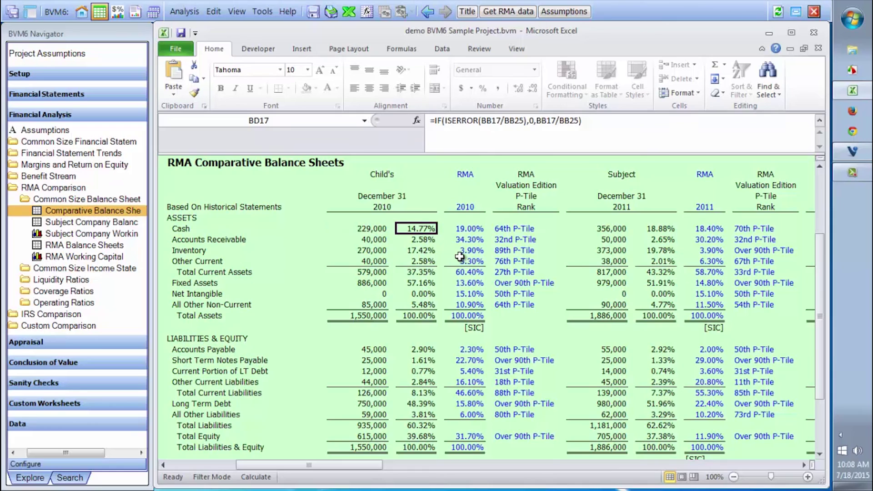
- Compare the subject company's 2010 Cash common size percentage with the RMA percentage and the percentile rank
{"action": "key", "text": "Right"}
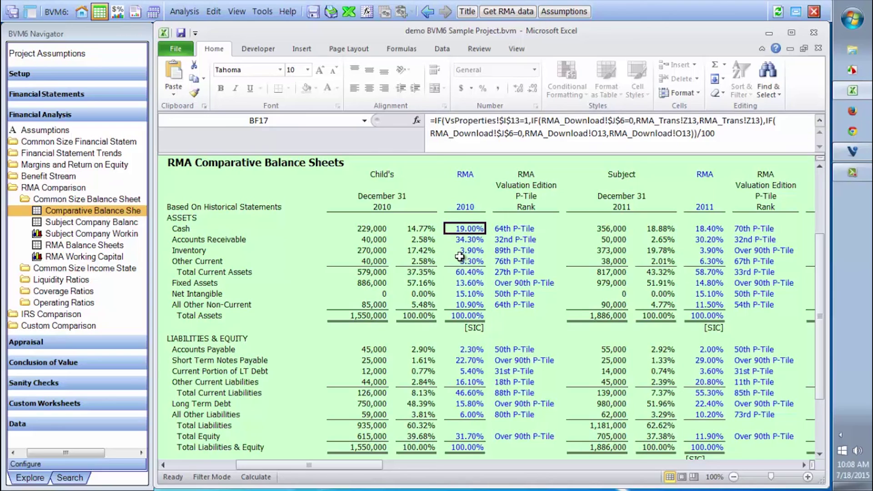
{"action": "key", "text": "Right"}
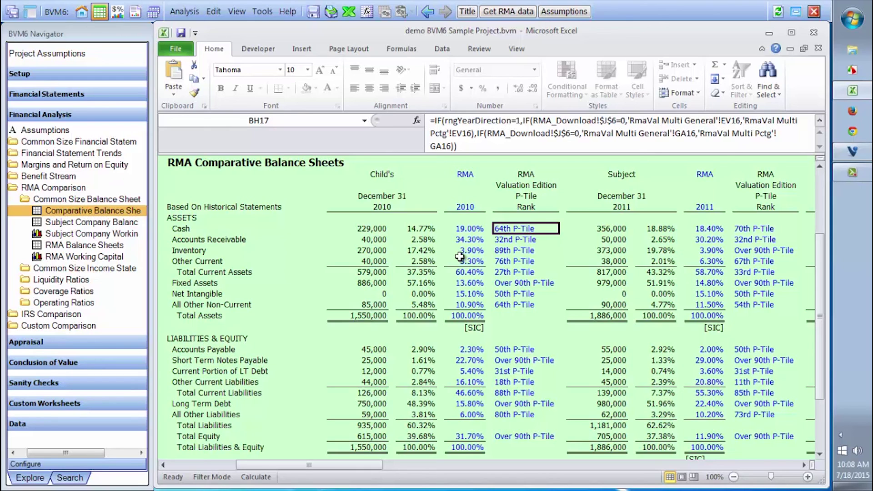
{"action": "key", "text": "Left"}
{"action": "key", "text": "Left"}
{"action": "key", "text": "Right"}
{"action": "key", "text": "Right"}
{"action": "key", "text": "Right"}
{"action": "key", "text": "Left"}
{"action": "key", "text": "Left"}
{"action": "key", "text": "Left"}
{"action": "key", "text": "Left"}
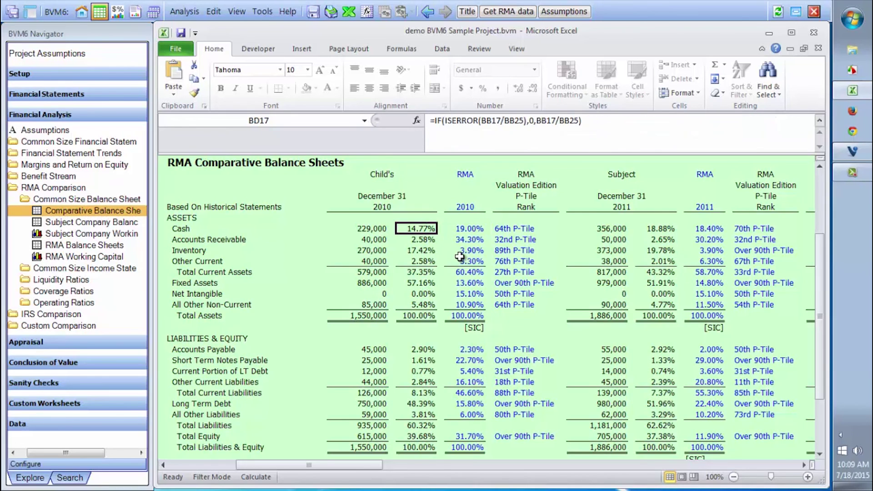
- Review the 2010 Cash percentages and percentile rank again, ending at the Valuation Edition heading above the rank column
{"action": "key", "text": "Right"}
{"action": "key", "text": "Right"}
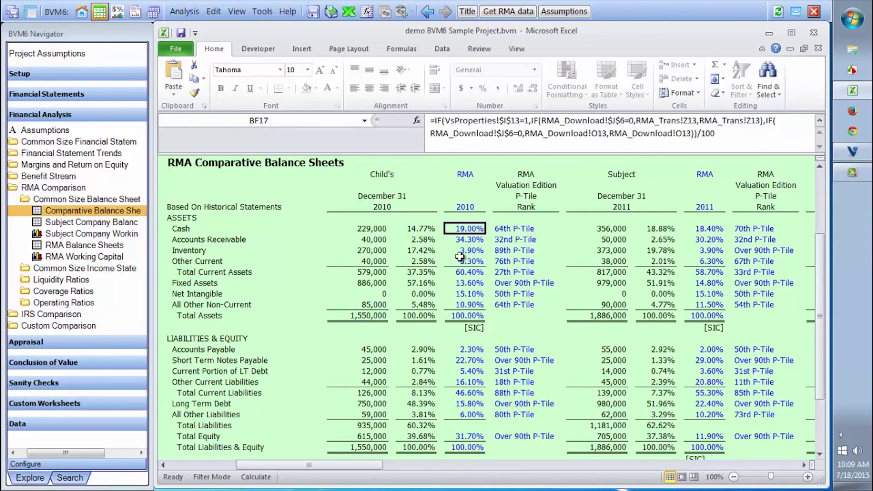
{"action": "key", "text": "Right"}
{"action": "key", "text": "Right"}
{"action": "key", "text": "Left"}
{"action": "key", "text": "Left"}
{"action": "key", "text": "Left"}
{"action": "key", "text": "Left"}
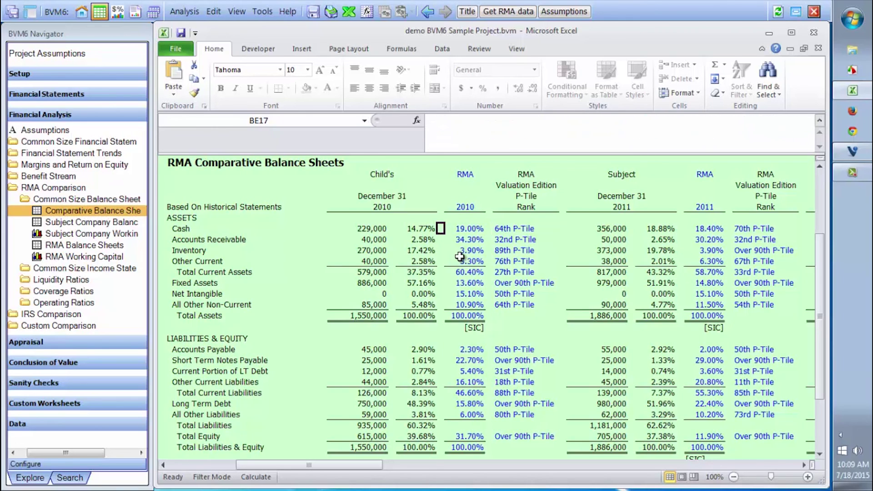
{"action": "key", "text": "Right"}
{"action": "key", "text": "Right"}
{"action": "key", "text": "Right"}
{"action": "key", "text": "Right"}
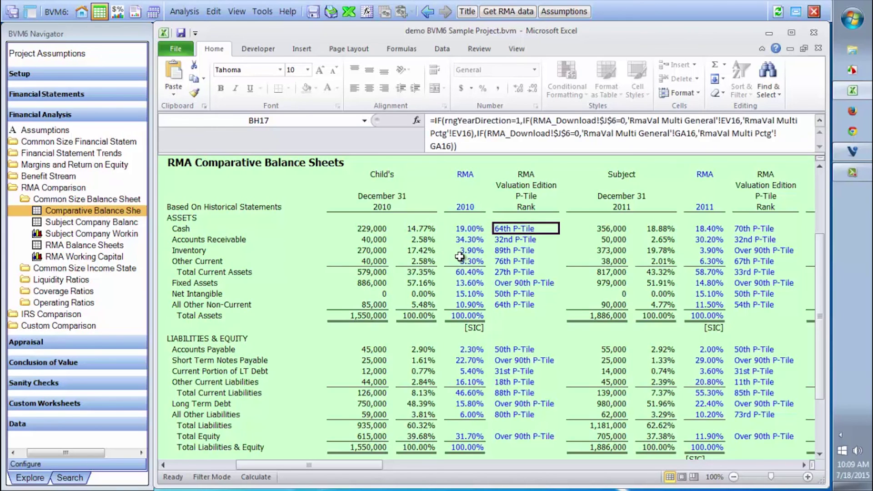
{"action": "key", "text": "Up"}
{"action": "key", "text": "Up"}
{"action": "key", "text": "Up"}
{"action": "key", "text": "Up"}
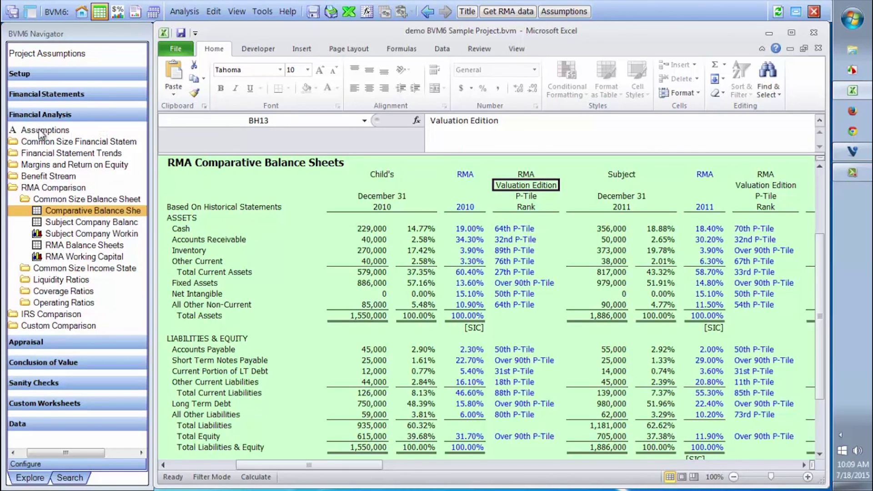
- Turn off Valuation Edition Ptiles, IRS Data and Custom Comparison in the Financial Analysis assumptions, and review the 2010 RMA column in the Comparative Balance Sheets
{"action": "left_click", "coordinate": [54, 131]}
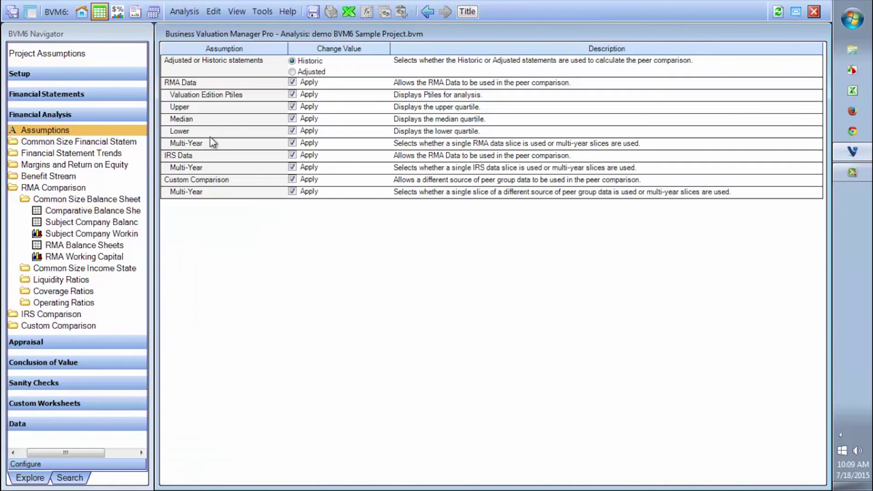
{"action": "left_click", "coordinate": [293, 95]}
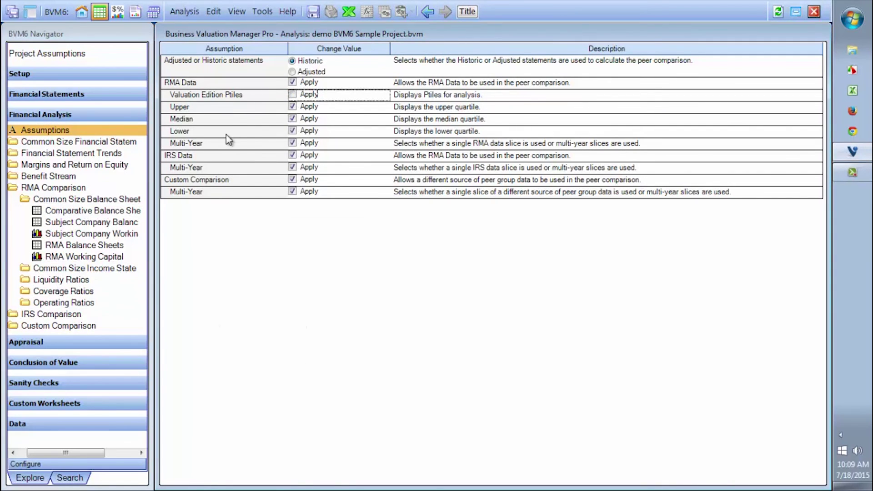
{"action": "left_click", "coordinate": [293, 155]}
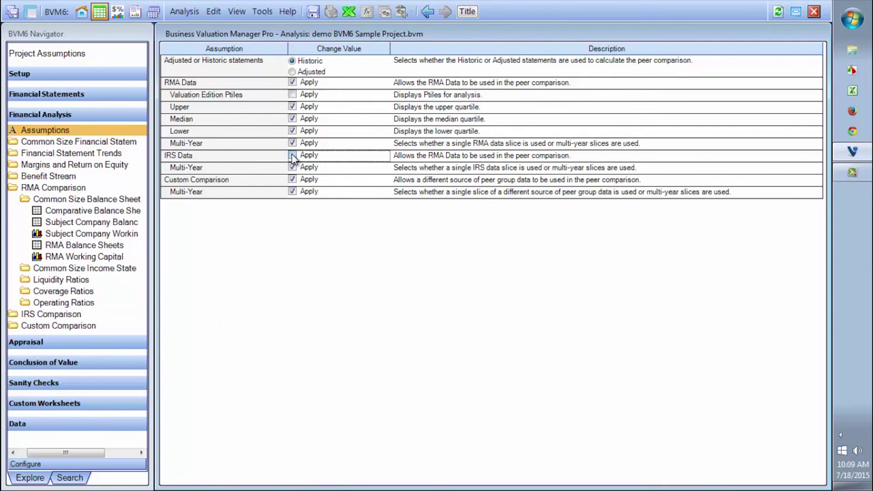
{"action": "left_click", "coordinate": [293, 179]}
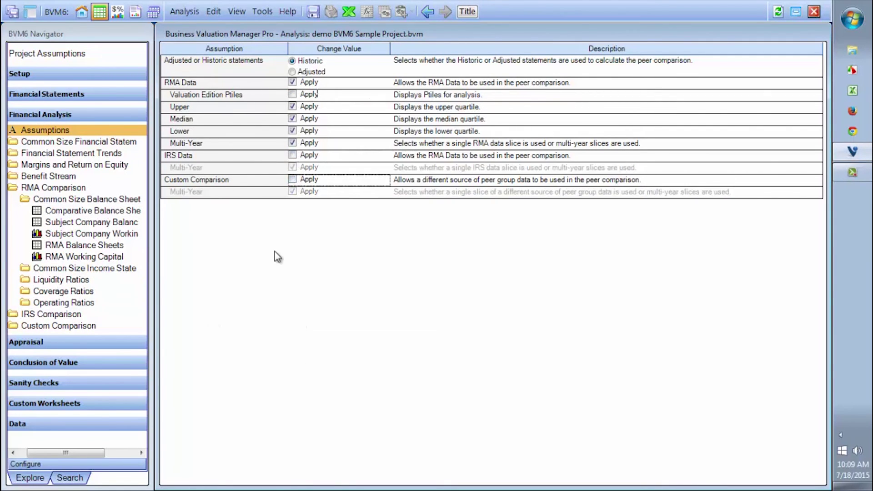
{"action": "left_click", "coordinate": [64, 212]}
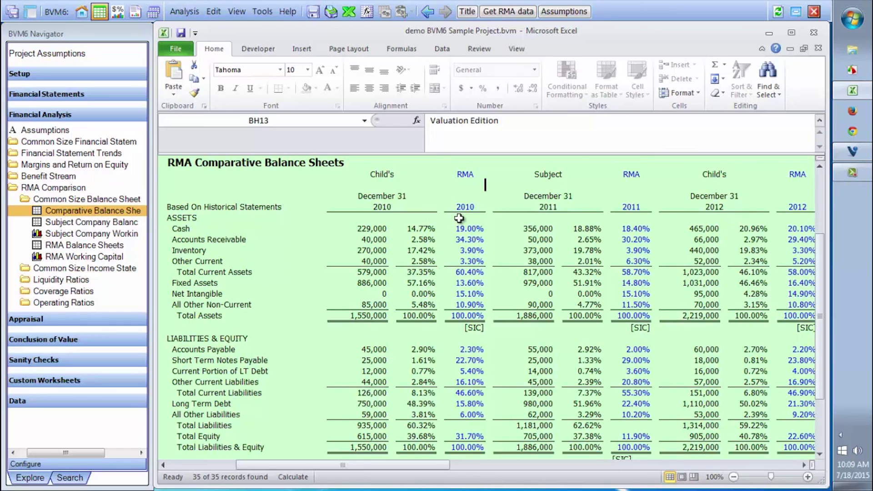
{"action": "left_click_drag", "start_coordinate": [459, 218], "coordinate": [454, 347]}
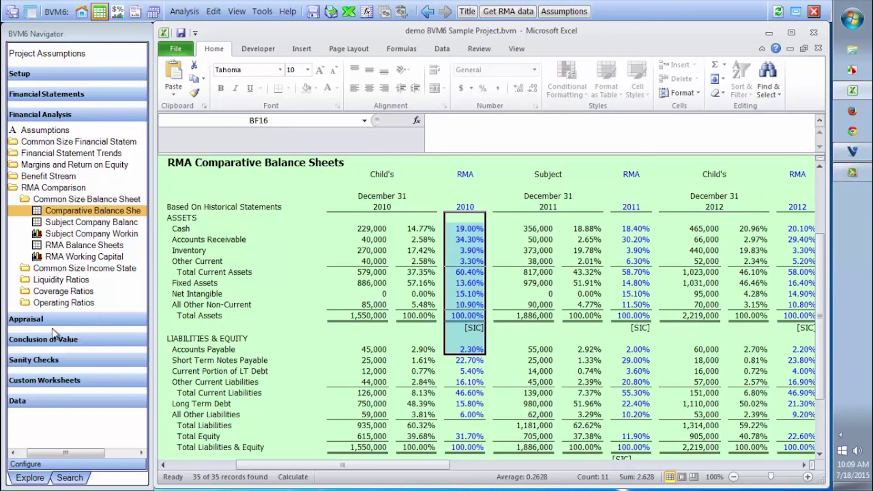
- Open the Income Approach's Capitalization of Earnings assumptions and set the Earnings Base to After Tax Cash Flow
{"action": "left_click", "coordinate": [25, 320]}
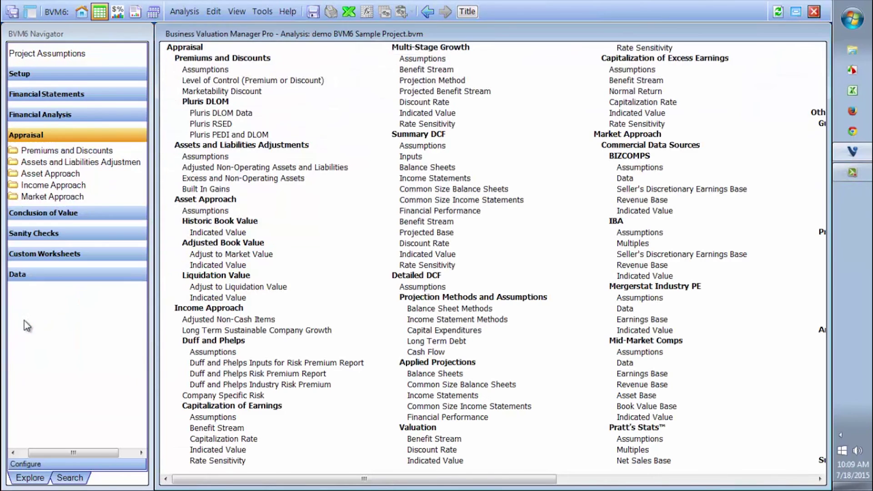
{"action": "left_click", "coordinate": [53, 185]}
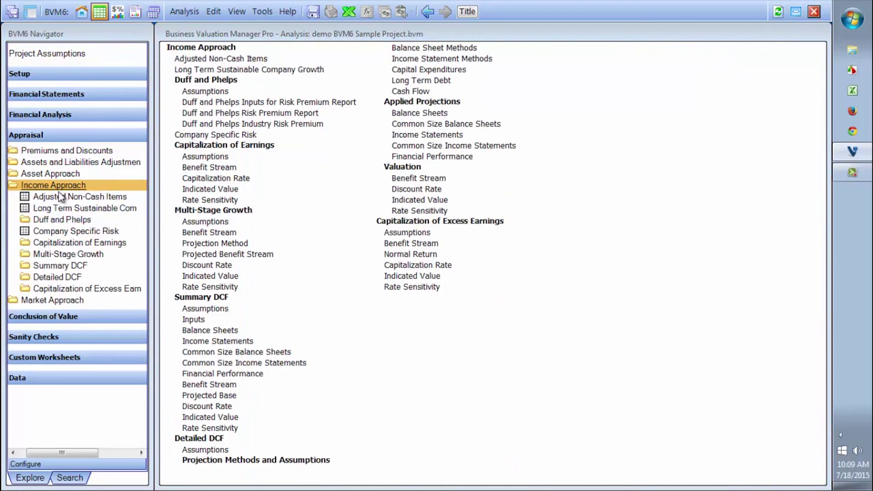
{"action": "left_click", "coordinate": [61, 243]}
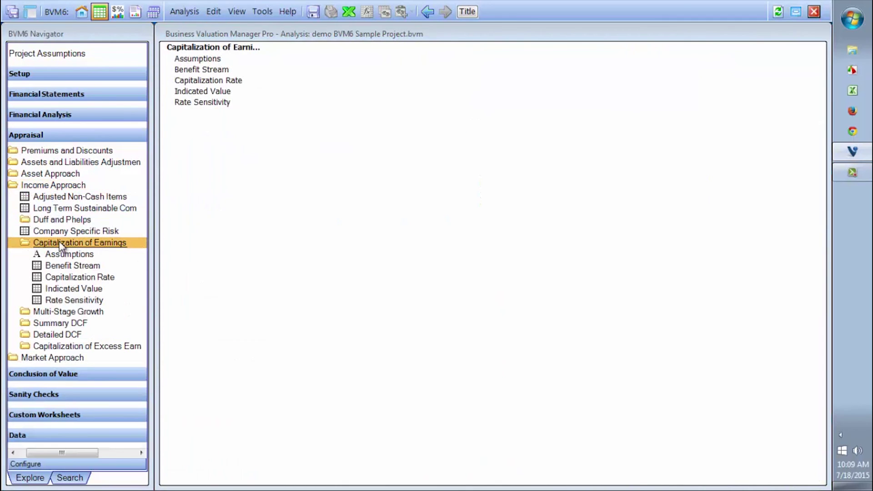
{"action": "left_click", "coordinate": [66, 254]}
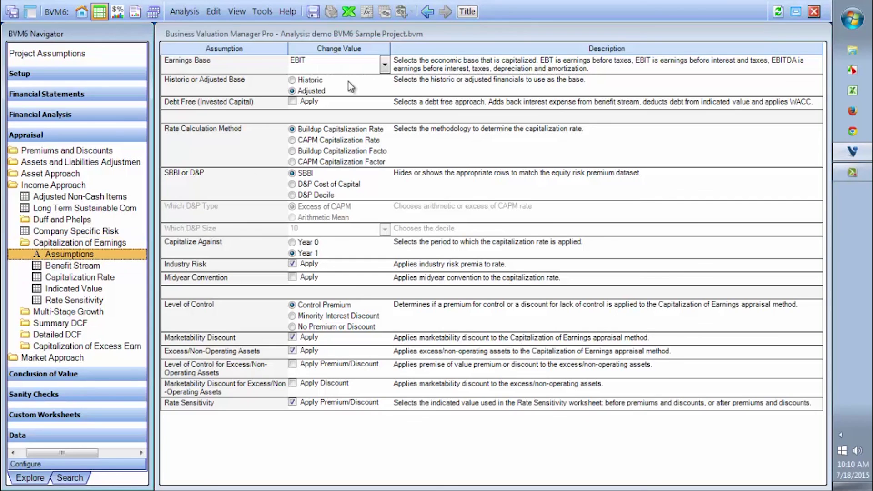
{"action": "left_click", "coordinate": [385, 65]}
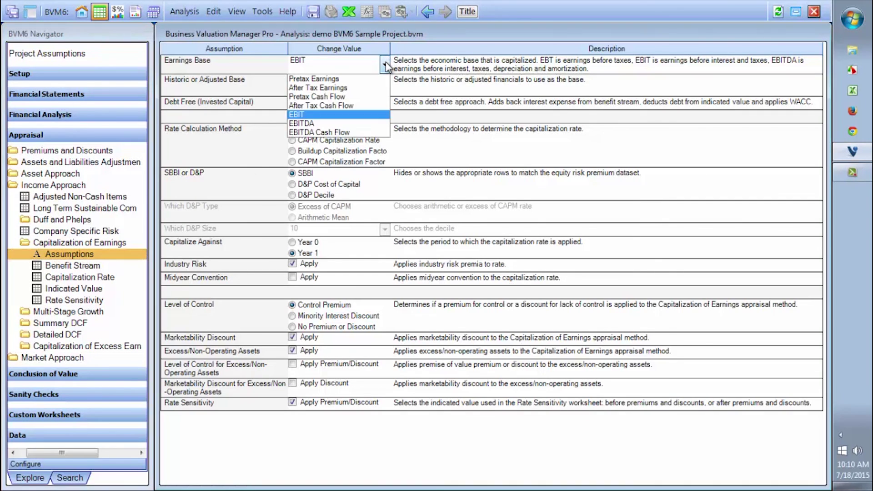
{"action": "left_click", "coordinate": [349, 108]}
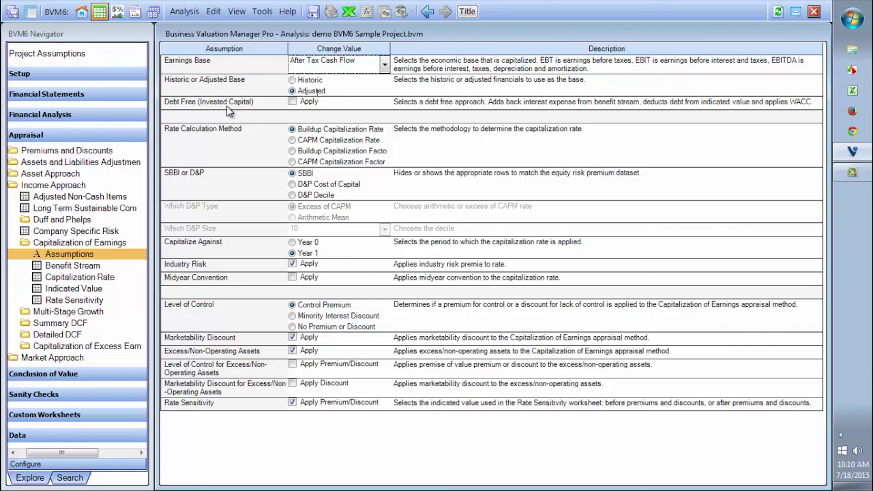
- Widen the Change Value column and try the CAPM Capitalization Rate method before settling on Buildup Capitalization Rate
{"action": "left_click", "coordinate": [291, 102]}
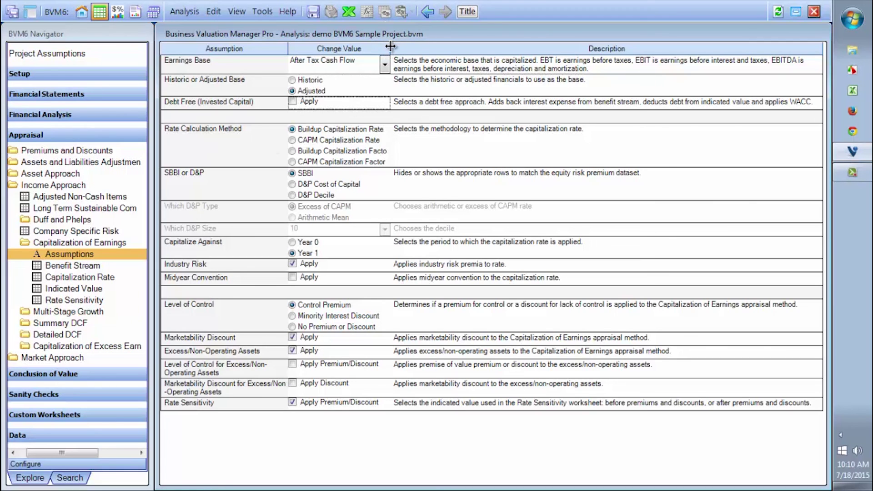
{"action": "left_click_drag", "start_coordinate": [391, 46], "coordinate": [421, 46]}
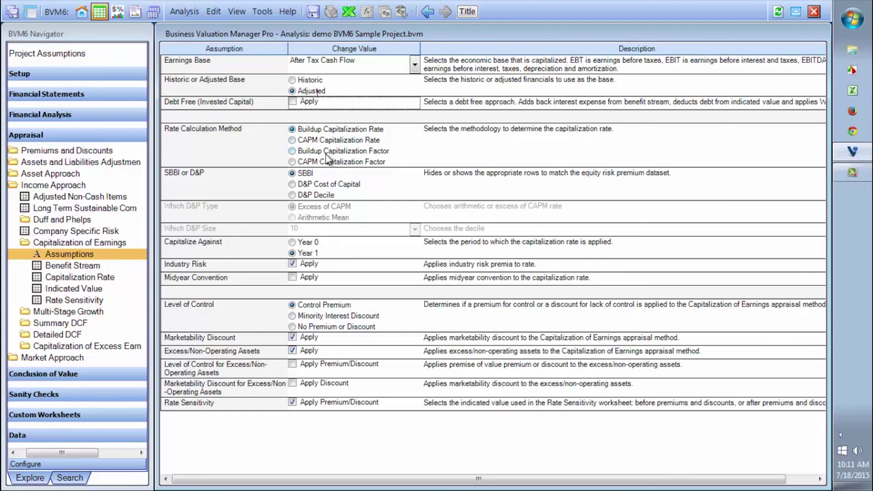
{"action": "left_click", "coordinate": [331, 131]}
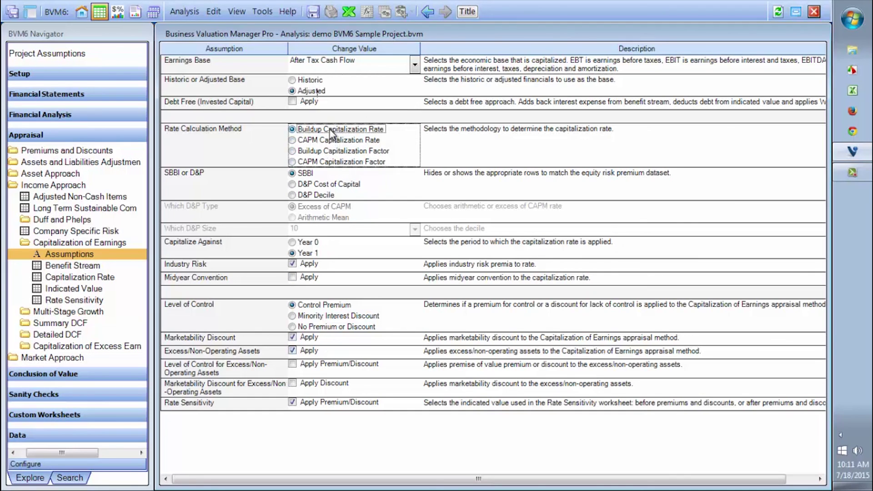
{"action": "left_click", "coordinate": [325, 141]}
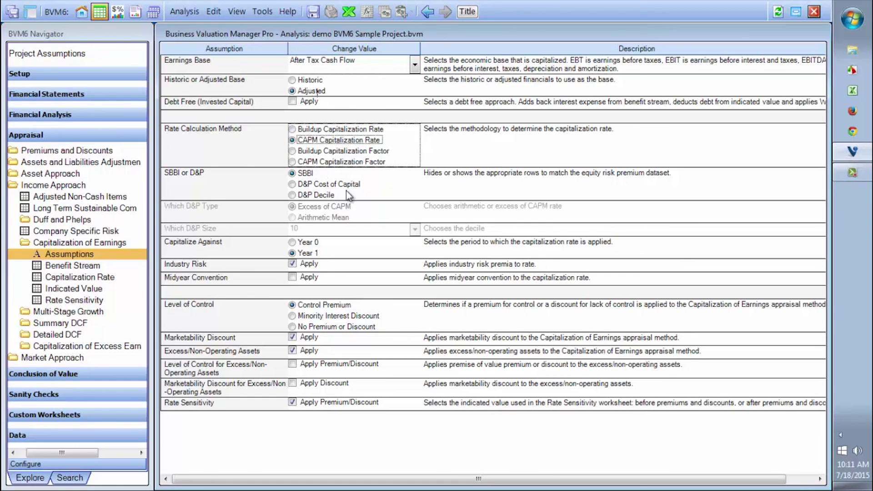
{"action": "left_click", "coordinate": [331, 129]}
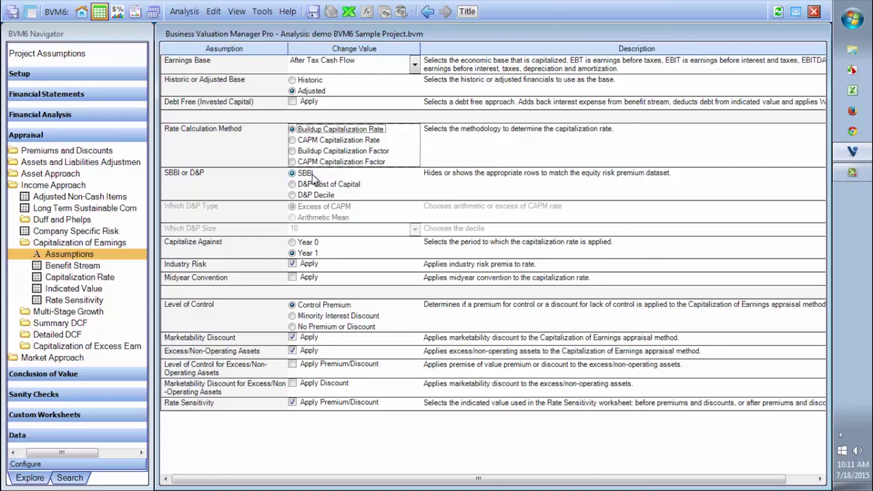
- Use D&P Decile with the Excess of CAPM type and size 10 for the equity risk premium, and turn off Industry Risk
{"action": "left_click", "coordinate": [329, 195]}
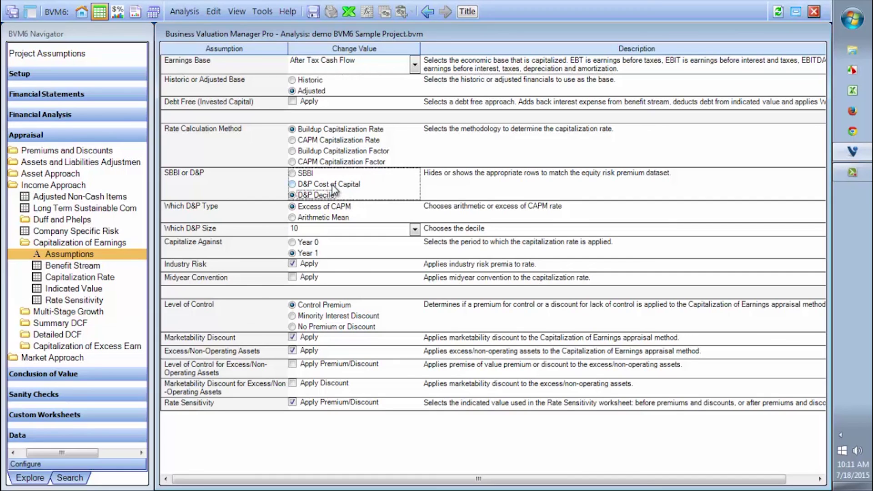
{"action": "left_click", "coordinate": [339, 209]}
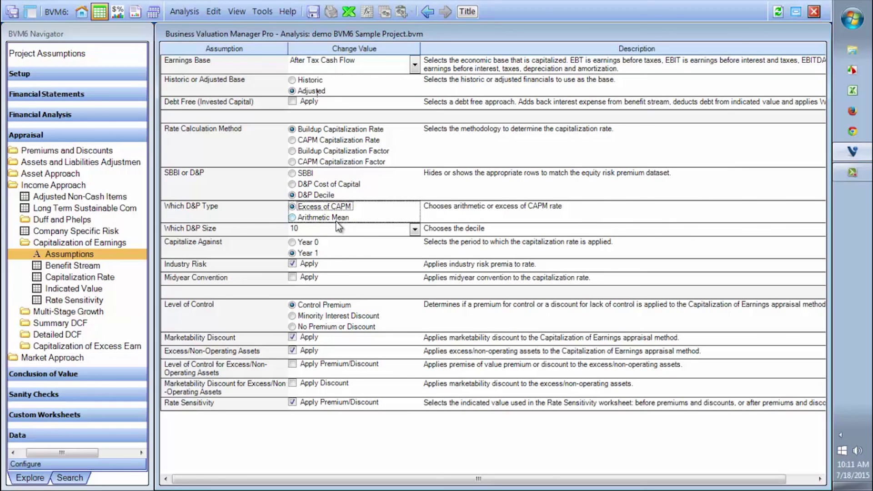
{"action": "left_click", "coordinate": [337, 228]}
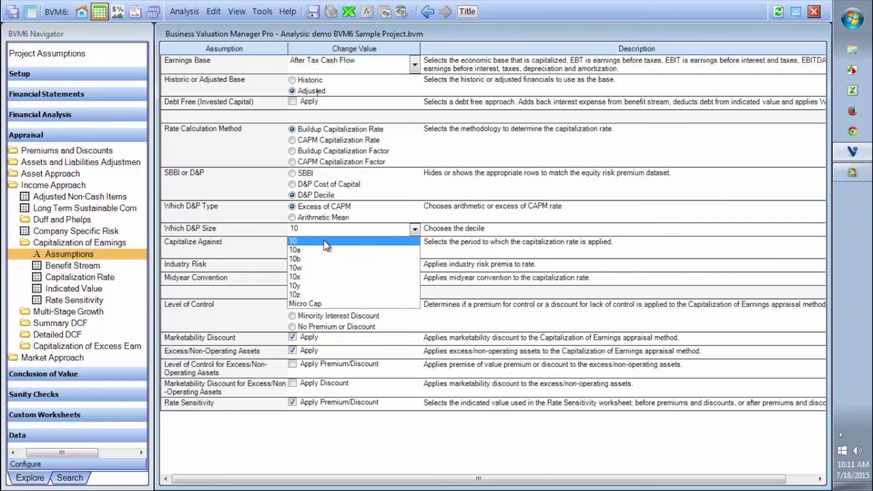
{"action": "left_click", "coordinate": [327, 245]}
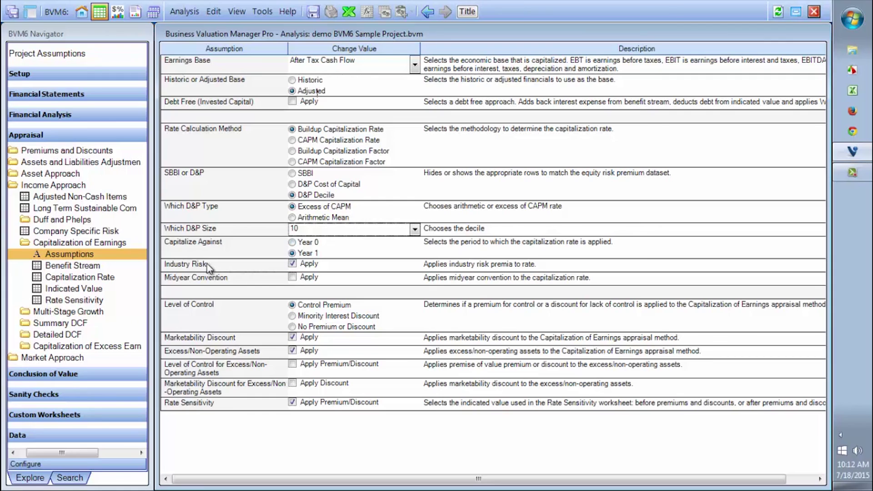
{"action": "left_click", "coordinate": [292, 265]}
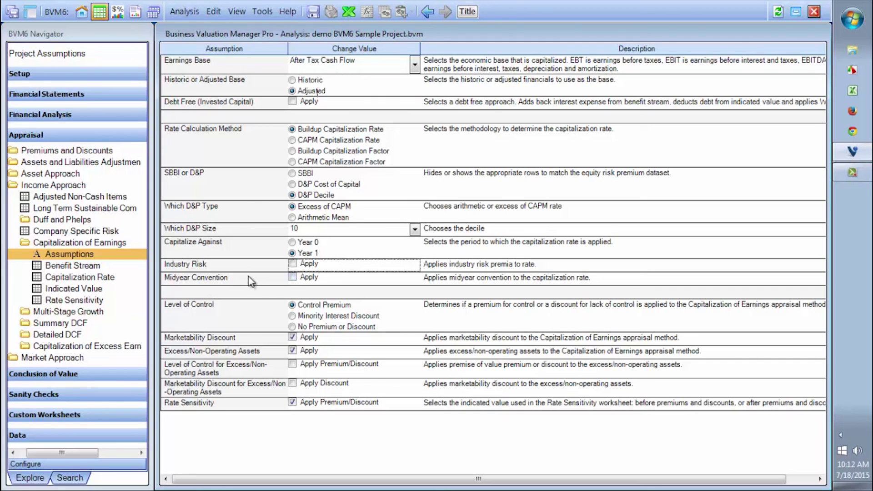
{"action": "left_click", "coordinate": [292, 279]}
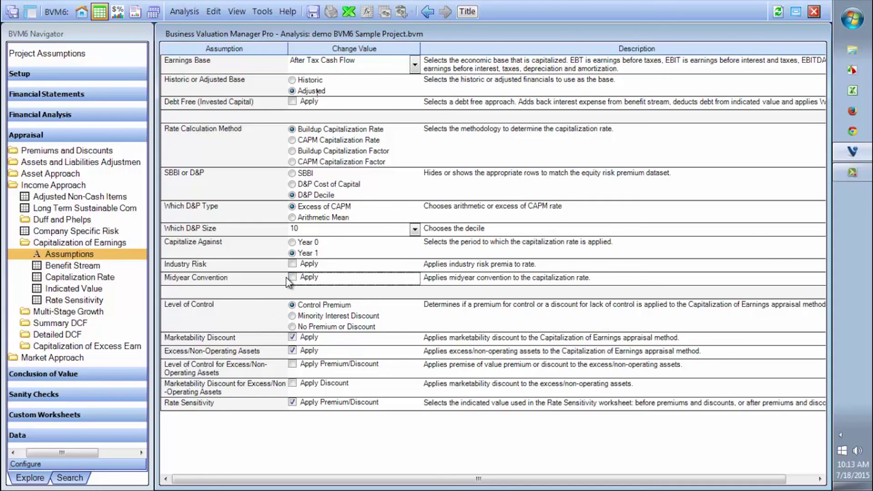
- Set Level of Control to Minority Interest Discount, and apply the level of control and marketability discount to excess/non-operating assets
{"action": "left_click", "coordinate": [292, 316]}
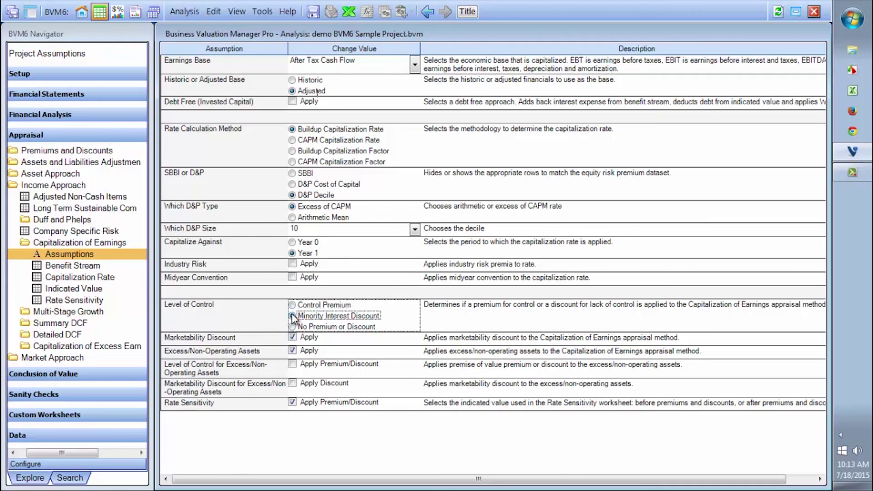
{"action": "left_click", "coordinate": [292, 363]}
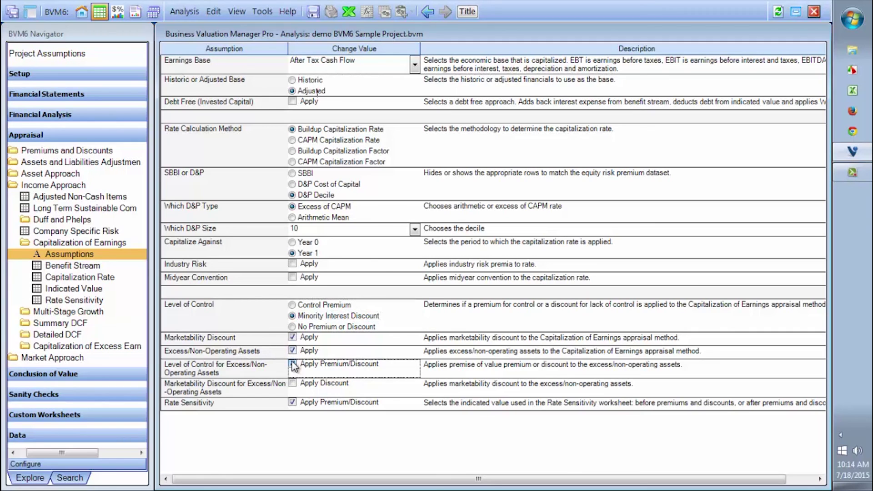
{"action": "left_click", "coordinate": [292, 385]}
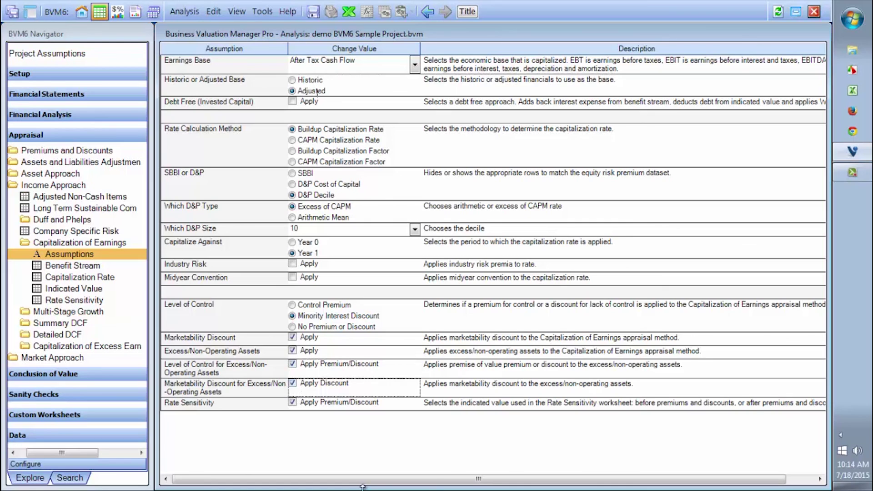
- Open the Capitalization of Earnings Benefit Stream worksheet and examine the weights assigned to the years 2010 through 2014
{"action": "left_click", "coordinate": [92, 268]}
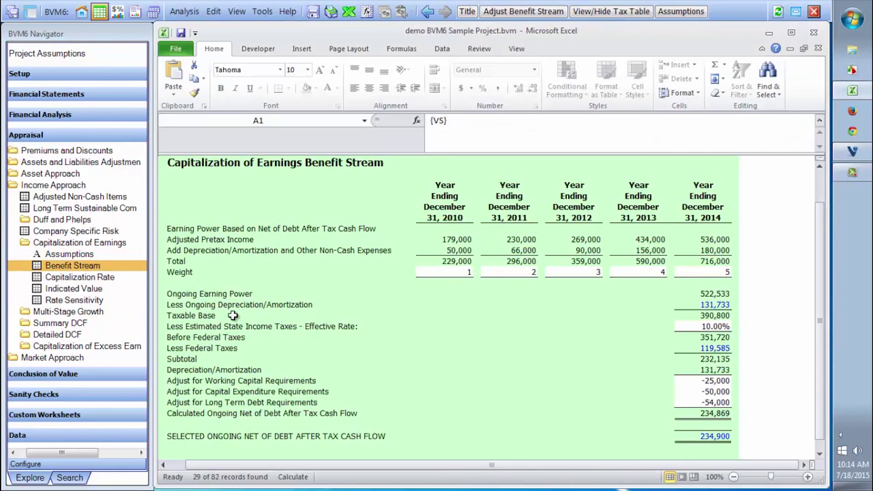
{"action": "left_click", "coordinate": [696, 263]}
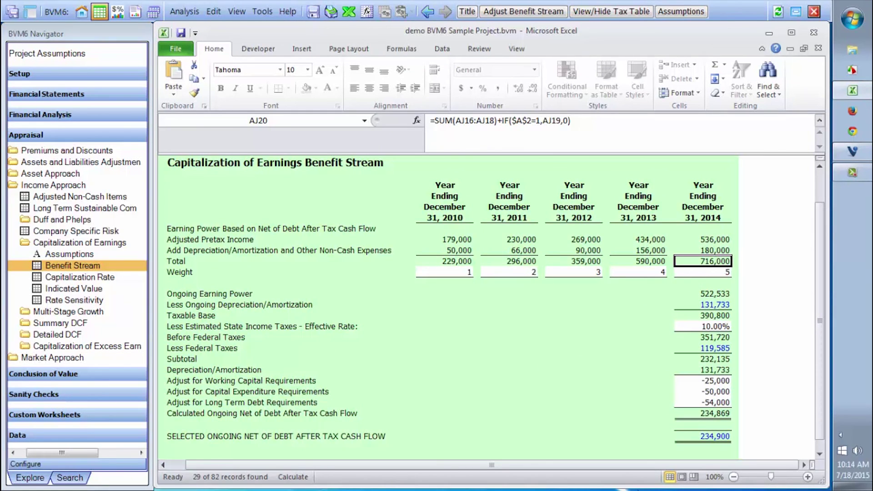
{"action": "key", "text": "Down"}
{"action": "key", "text": "Left"}
{"action": "key", "text": "Left"}
{"action": "key", "text": "Left"}
{"action": "key", "text": "Left"}
{"action": "key", "text": "Left"}
{"action": "key", "text": "Left"}
{"action": "key", "text": "Left"}
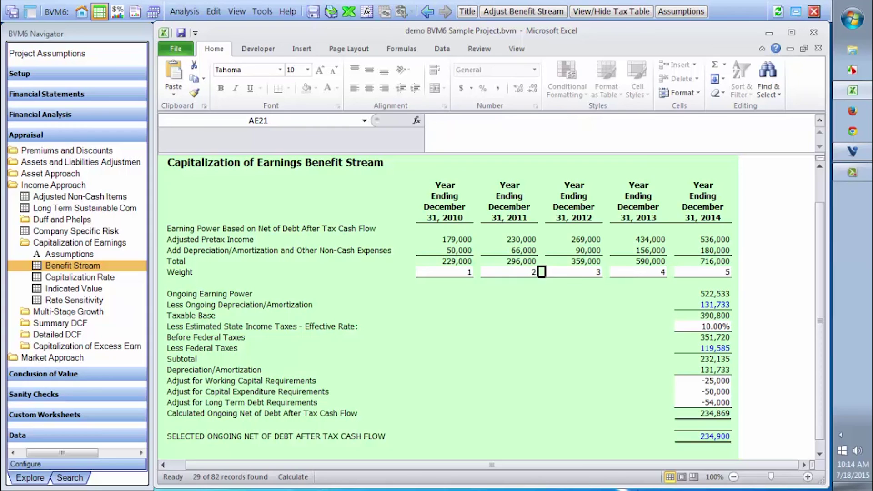
{"action": "key", "text": "Left"}
{"action": "key", "text": "Right"}
{"action": "key", "text": "Right"}
{"action": "key", "text": "Right"}
{"action": "key", "text": "Right"}
{"action": "key", "text": "Right"}
{"action": "key", "text": "Right"}
{"action": "key", "text": "Right"}
{"action": "key", "text": "Right"}
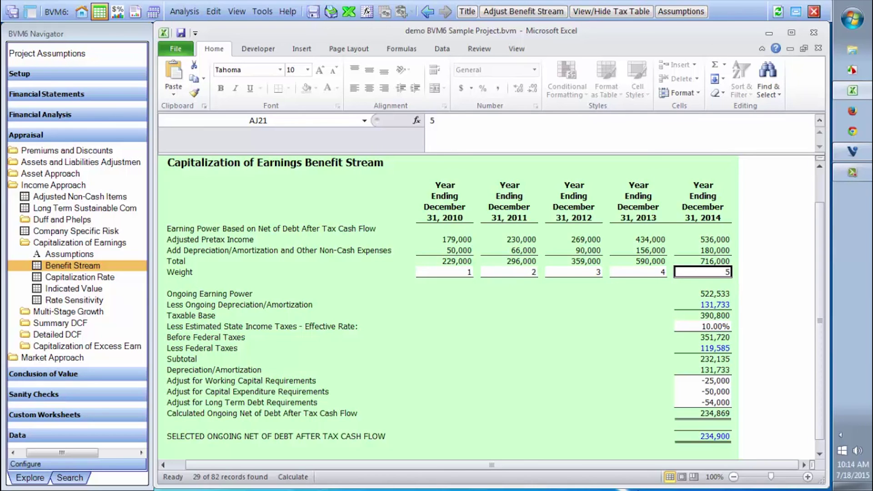
{"action": "key", "text": "Left"}
{"action": "key", "text": "Left"}
{"action": "key", "text": "Left"}
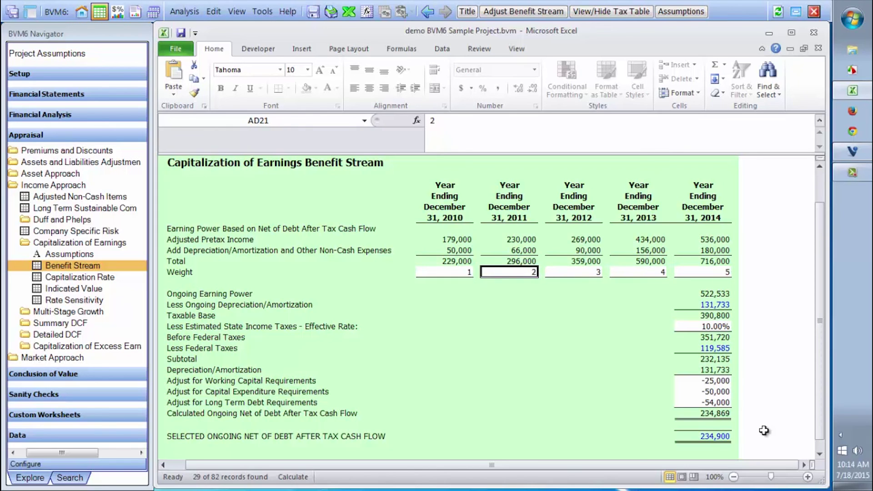
{"action": "left_click", "coordinate": [724, 271]}
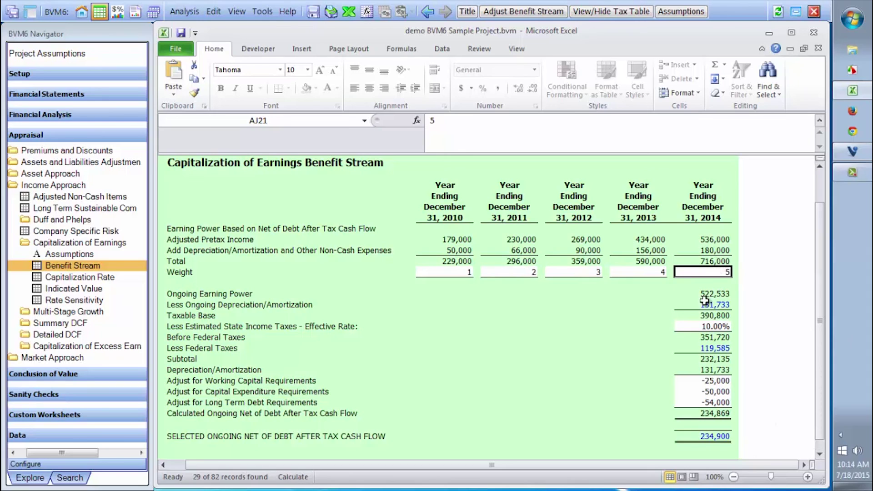
{"action": "left_click", "coordinate": [671, 272]}
{"action": "key", "text": "Left"}
{"action": "key", "text": "Left"}
{"action": "key", "text": "Left"}
{"action": "key", "text": "Left"}
{"action": "key", "text": "Left"}
{"action": "key", "text": "Left"}
{"action": "key", "text": "Left"}
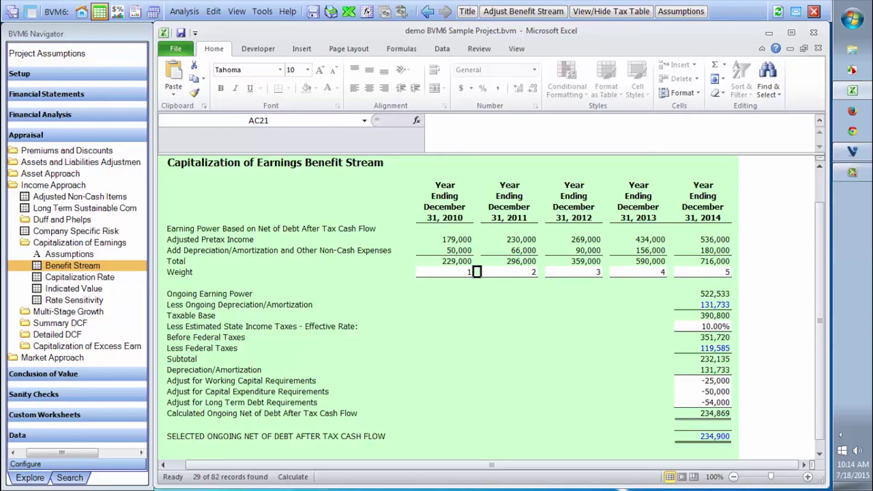
{"action": "key", "text": "Right"}
{"action": "key", "text": "Right"}
{"action": "key", "text": "Right"}
{"action": "key", "text": "Right"}
{"action": "key", "text": "Right"}
{"action": "key", "text": "Right"}
{"action": "key", "text": "Right"}
{"action": "key", "text": "Right"}
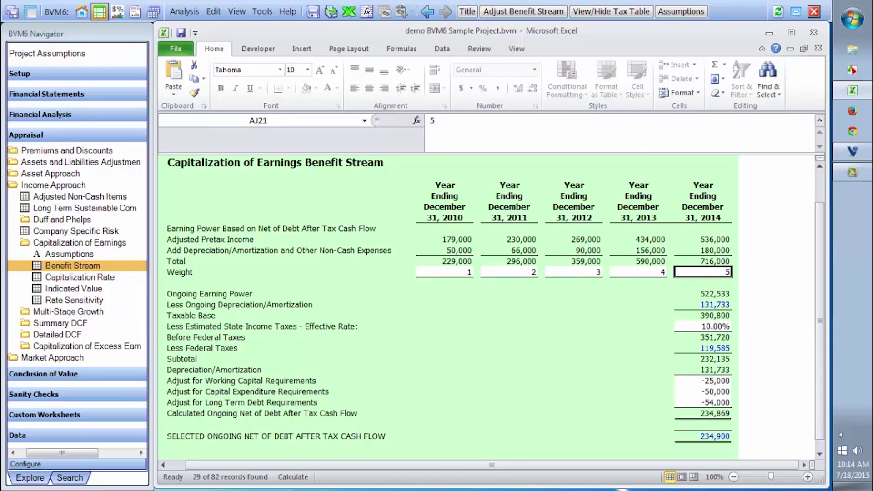
- Inspect the Ongoing Earning Power and Less Ongoing Depreciation/Amortization formulas, along with each year's depreciation and non-cash add-back
{"action": "key", "text": "Down"}
{"action": "key", "text": "Down"}
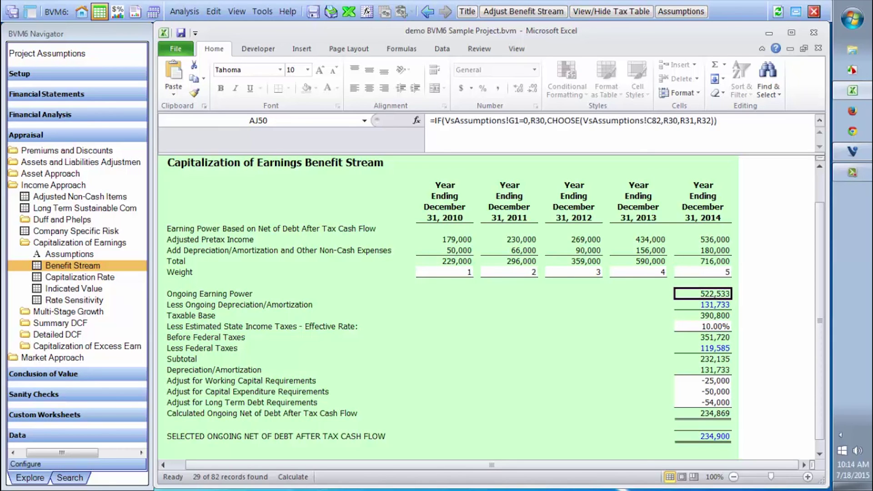
{"action": "key", "text": "Down"}
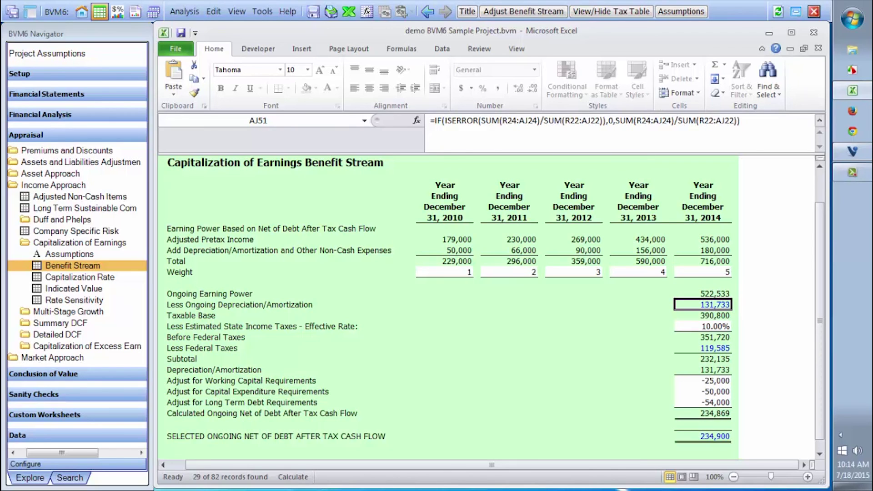
{"action": "key", "text": "Up"}
{"action": "key", "text": "Up"}
{"action": "key", "text": "Up"}
{"action": "key", "text": "Up"}
{"action": "key", "text": "Up"}
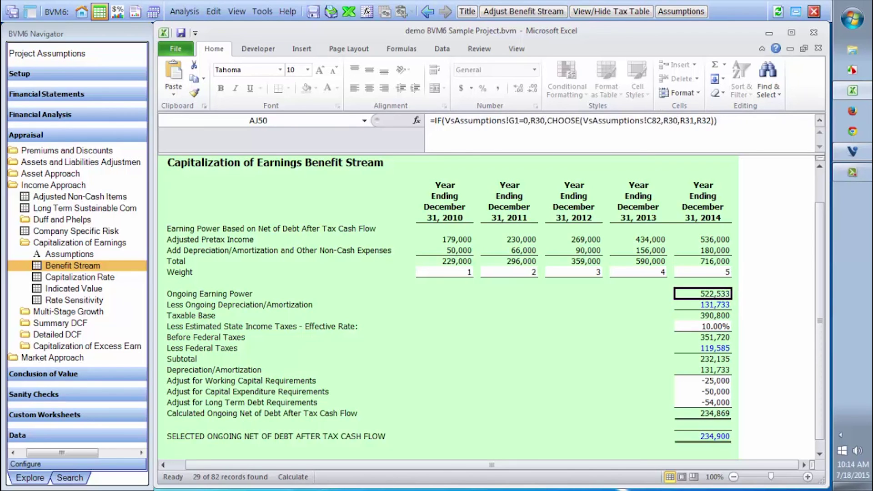
{"action": "key", "text": "Left"}
{"action": "key", "text": "Left"}
{"action": "key", "text": "Left"}
{"action": "key", "text": "Left"}
{"action": "key", "text": "Left"}
{"action": "key", "text": "Left"}
{"action": "key", "text": "Left"}
{"action": "key", "text": "Left"}
{"action": "key", "text": "Right"}
{"action": "key", "text": "Right"}
{"action": "key", "text": "Right"}
{"action": "key", "text": "Right"}
{"action": "key", "text": "Right"}
{"action": "key", "text": "Right"}
{"action": "key", "text": "Right"}
{"action": "key", "text": "Right"}
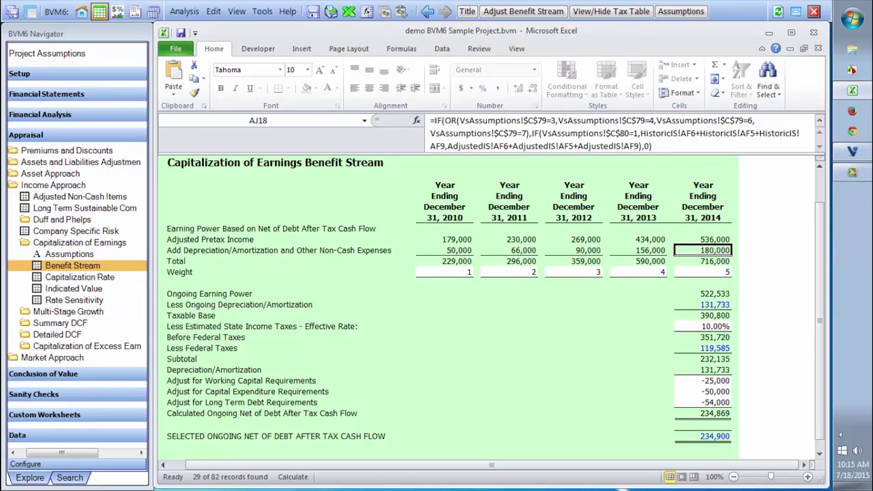
- Set the effective rate for estimated state income taxes to 5% in the benefit stream
{"action": "key", "text": "Down"}
{"action": "key", "text": "Down"}
{"action": "key", "text": "Down"}
{"action": "key", "text": "Down"}
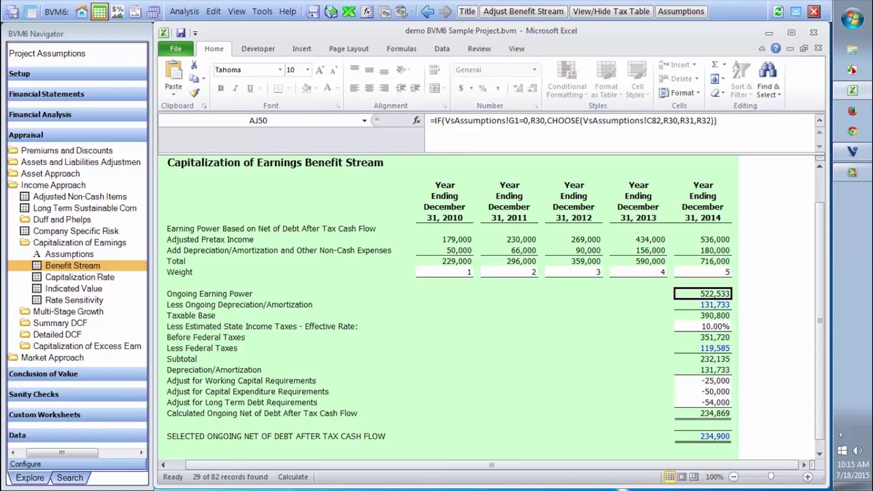
{"action": "key", "text": "Down"}
{"action": "key", "text": "Down"}
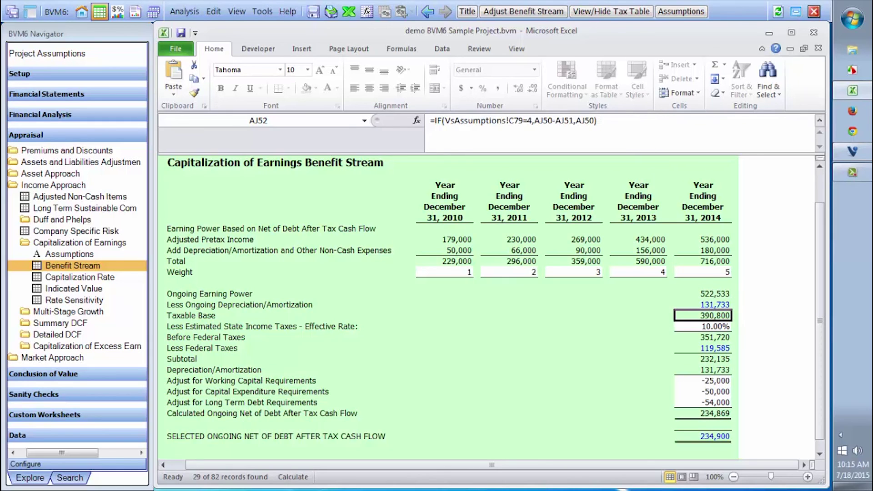
{"action": "key", "text": "Down"}
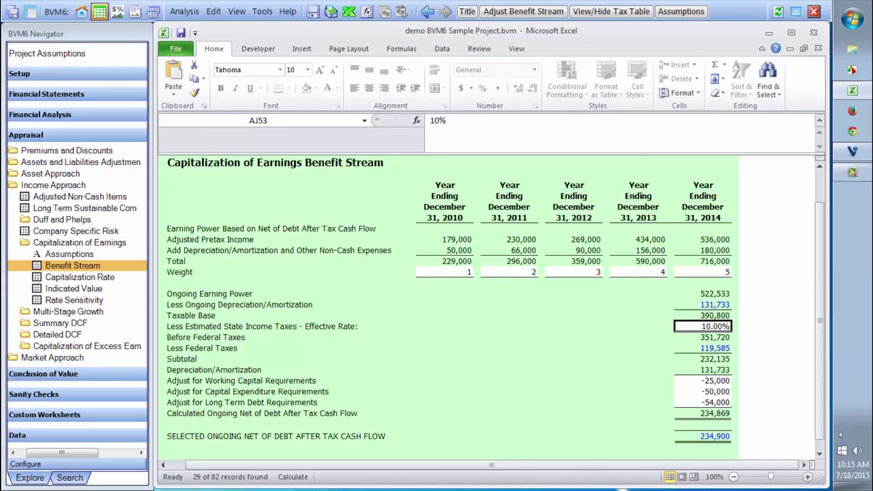
{"action": "type", "text": "5"}
{"action": "key", "text": "Return"}
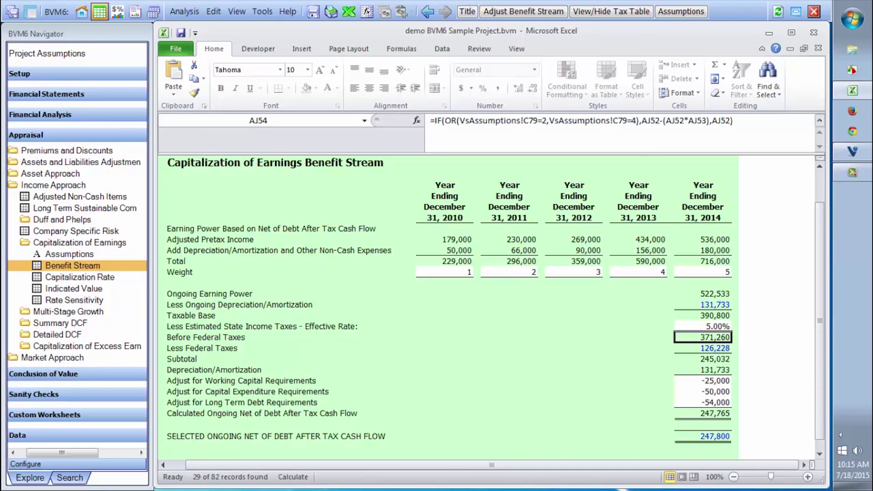
- Review the Taxable Base, Before Federal Taxes and Less Federal Taxes rows around the state tax rate
{"action": "key", "text": "Up"}
{"action": "key", "text": "Up"}
{"action": "key", "text": "Down"}
{"action": "key", "text": "Up"}
{"action": "key", "text": "Down"}
{"action": "key", "text": "Down"}
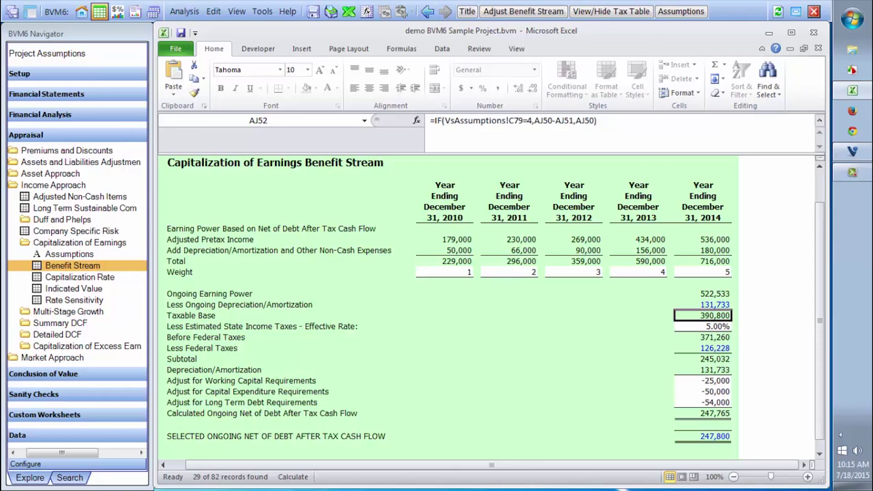
{"action": "key", "text": "Up"}
{"action": "key", "text": "Down"}
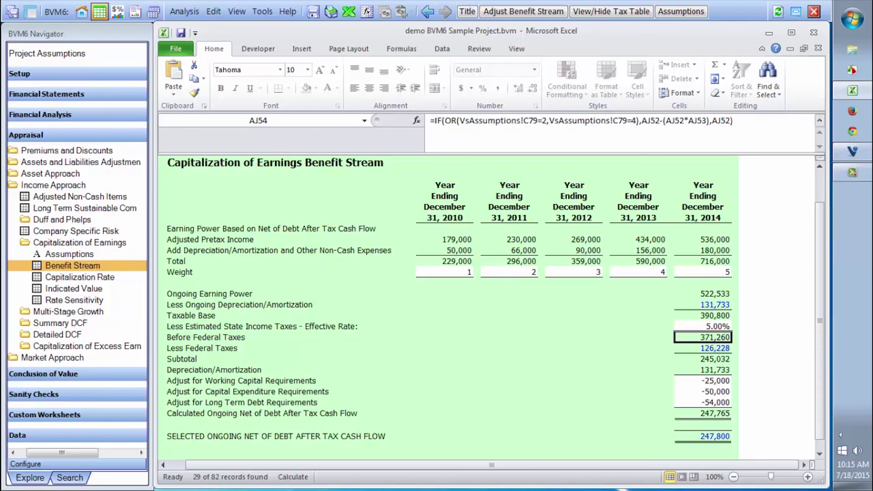
{"action": "key", "text": "Down"}
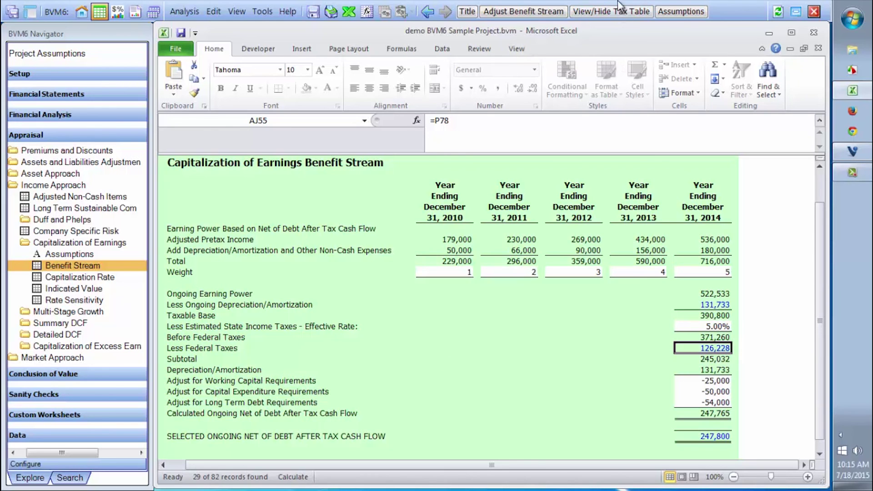
- Show the federal tax table beneath the benefit stream, examine its income brackets, tax rates and resulting tax, and hide it again
{"action": "left_click", "coordinate": [611, 13]}
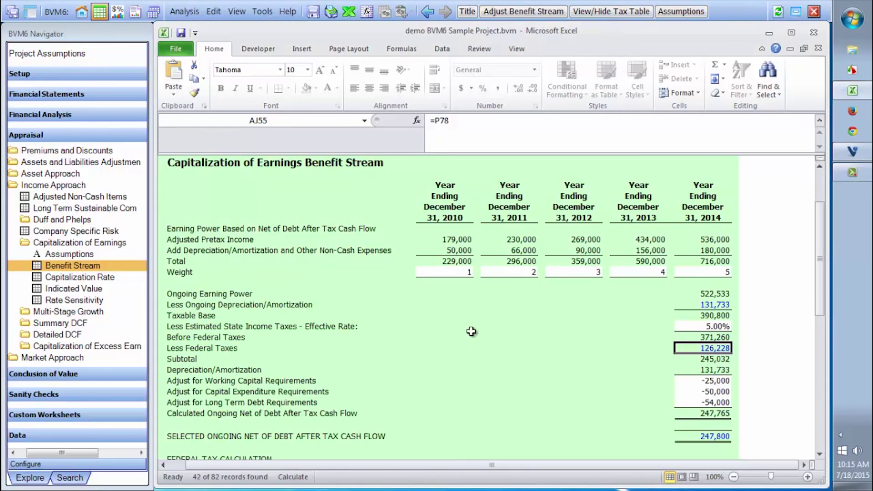
{"action": "left_click", "coordinate": [458, 344]}
{"action": "key", "text": "Down"}
{"action": "key", "text": "Down"}
{"action": "key", "text": "Down"}
{"action": "key", "text": "Down"}
{"action": "key", "text": "Down"}
{"action": "key", "text": "Down"}
{"action": "key", "text": "Down"}
{"action": "key", "text": "Down"}
{"action": "key", "text": "Down"}
{"action": "key", "text": "Down"}
{"action": "key", "text": "Down"}
{"action": "key", "text": "Down"}
{"action": "key", "text": "Down"}
{"action": "key", "text": "Down"}
{"action": "key", "text": "Down"}
{"action": "key", "text": "Down"}
{"action": "key", "text": "Down"}
{"action": "key", "text": "Down"}
{"action": "key", "text": "Down"}
{"action": "key", "text": "Down"}
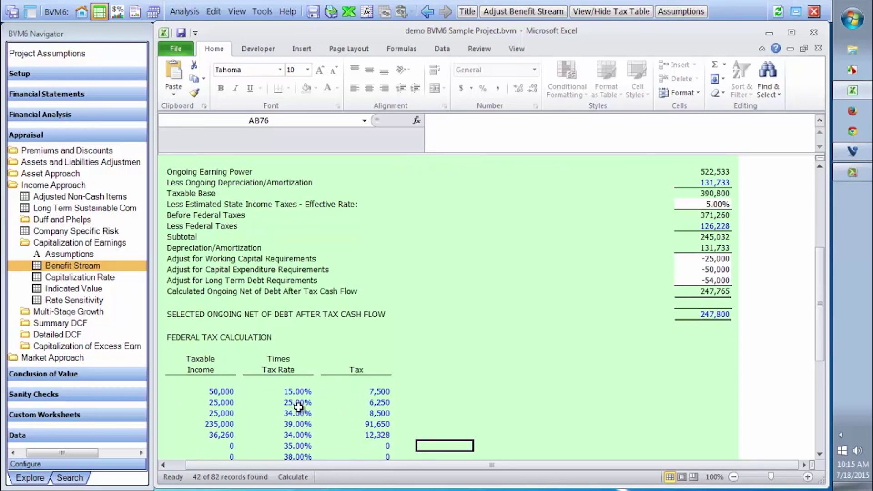
{"action": "key", "text": "Down"}
{"action": "key", "text": "Down"}
{"action": "key", "text": "Down"}
{"action": "key", "text": "Down"}
{"action": "key", "text": "Down"}
{"action": "key", "text": "Down"}
{"action": "key", "text": "Down"}
{"action": "key", "text": "Down"}
{"action": "key", "text": "Down"}
{"action": "key", "text": "Down"}
{"action": "key", "text": "Down"}
{"action": "key", "text": "Down"}
{"action": "key", "text": "Down"}
{"action": "key", "text": "Down"}
{"action": "key", "text": "Down"}
{"action": "key", "text": "Down"}
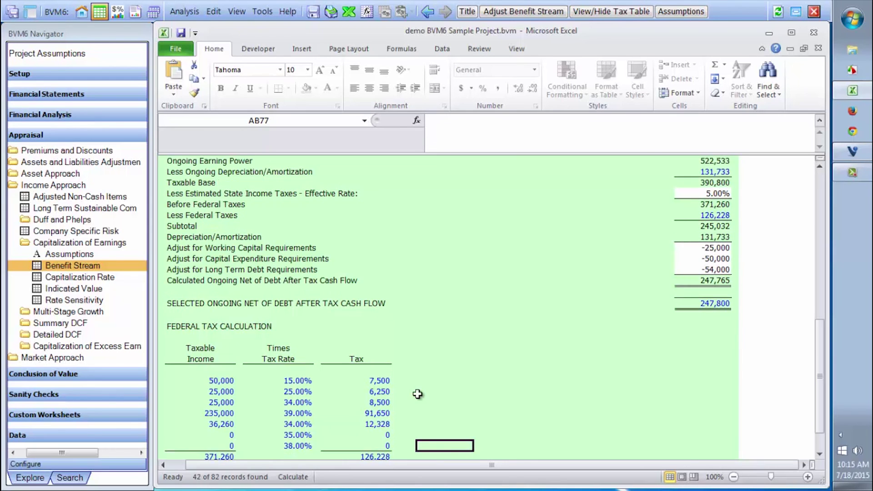
{"action": "key", "text": "Up"}
{"action": "key", "text": "Up"}
{"action": "key", "text": "Up"}
{"action": "key", "text": "Up"}
{"action": "key", "text": "Up"}
{"action": "key", "text": "Up"}
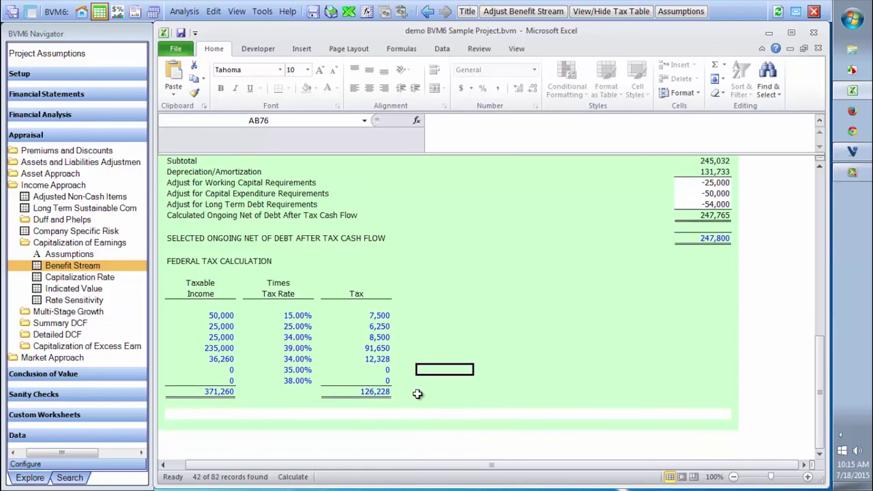
{"action": "left_click", "coordinate": [606, 12]}
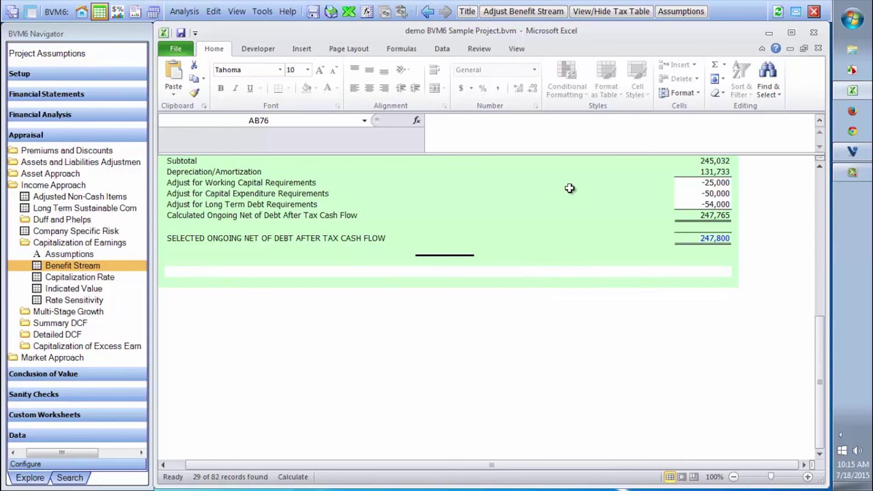
- Review the benefit stream's tax and depreciation rows down to the Adjust for Working Capital Requirements amount
{"action": "left_click", "coordinate": [570, 188]}
{"action": "key", "text": "Up"}
{"action": "key", "text": "Up"}
{"action": "key", "text": "Up"}
{"action": "key", "text": "Up"}
{"action": "key", "text": "Up"}
{"action": "key", "text": "Up"}
{"action": "key", "text": "Up"}
{"action": "key", "text": "Up"}
{"action": "key", "text": "Up"}
{"action": "key", "text": "Down"}
{"action": "key", "text": "Down"}
{"action": "key", "text": "Down"}
{"action": "key", "text": "Right"}
{"action": "key", "text": "Right"}
{"action": "key", "text": "Down"}
{"action": "key", "text": "Down"}
{"action": "key", "text": "Down"}
{"action": "key", "text": "Down"}
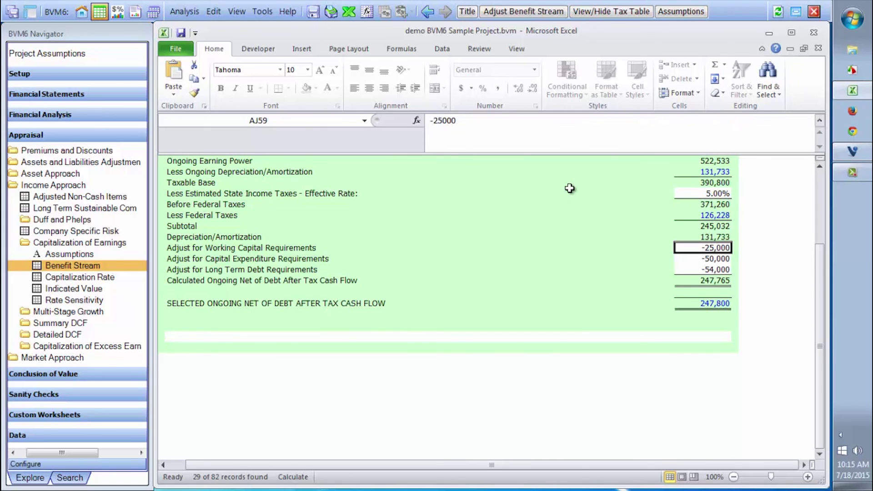
- Review the benefit stream rows above Adjust for Working Capital Requirements, including the depreciation, tax and weighted total rows, and return to that adjustment
{"action": "key", "text": "Down"}
{"action": "key", "text": "Down"}
{"action": "key", "text": "Up"}
{"action": "key", "text": "Up"}
{"action": "key", "text": "Down"}
{"action": "key", "text": "Up"}
{"action": "key", "text": "Up"}
{"action": "key", "text": "Up"}
{"action": "key", "text": "Up"}
{"action": "key", "text": "Up"}
{"action": "key", "text": "Up"}
{"action": "key", "text": "Up"}
{"action": "key", "text": "Up"}
{"action": "key", "text": "Up"}
{"action": "key", "text": "Up"}
{"action": "key", "text": "Up"}
{"action": "key", "text": "Up"}
{"action": "key", "text": "Up"}
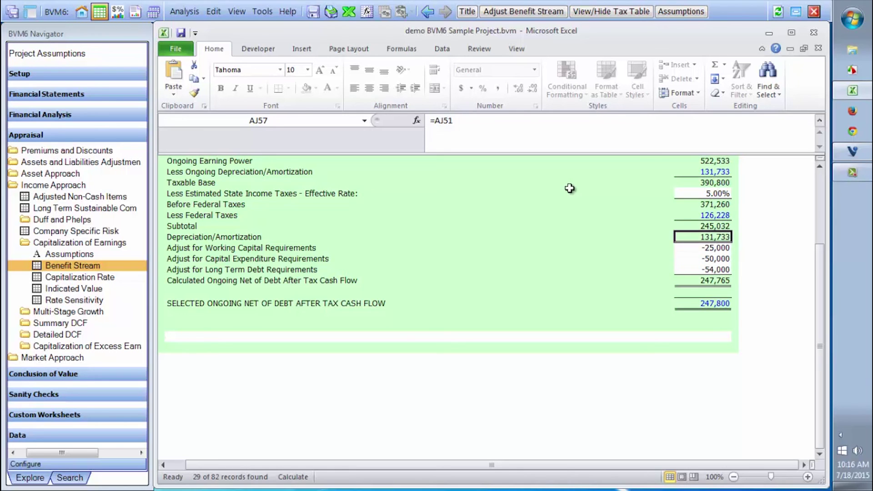
{"action": "key", "text": "Down"}
{"action": "key", "text": "Down"}
{"action": "key", "text": "Down"}
{"action": "key", "text": "Down"}
{"action": "key", "text": "Down"}
{"action": "key", "text": "Down"}
{"action": "key", "text": "Down"}
{"action": "key", "text": "Down"}
{"action": "key", "text": "Down"}
{"action": "key", "text": "Down"}
{"action": "key", "text": "Down"}
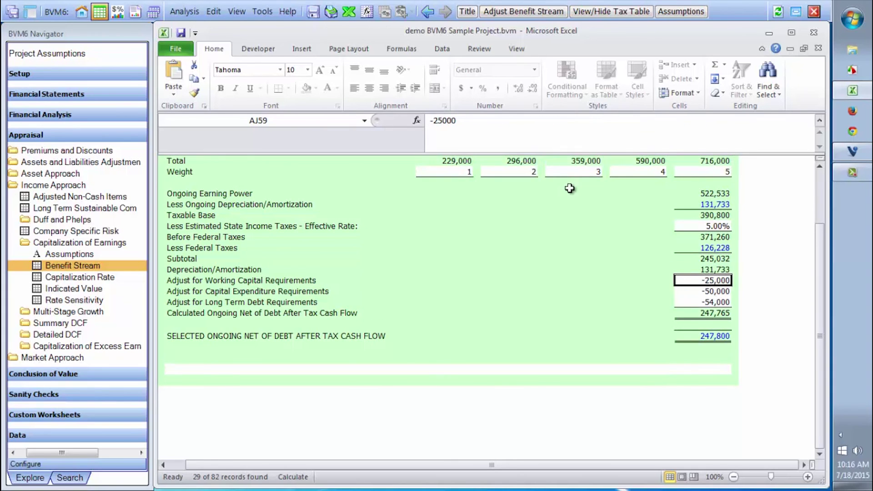
- Set the Adjust for Long Term Debt Requirements amount in the benefit stream to 0
{"action": "key", "text": "Down"}
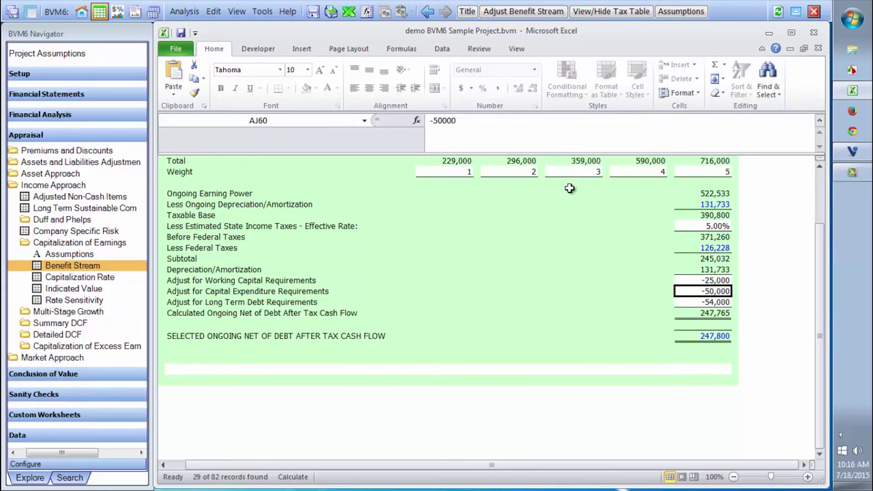
{"action": "key", "text": "Down"}
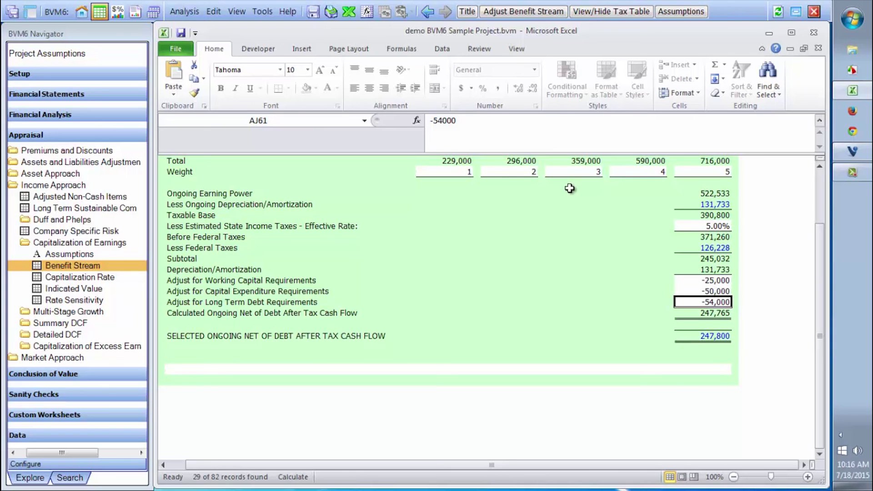
{"action": "type", "text": "0"}
{"action": "key", "text": "Return"}
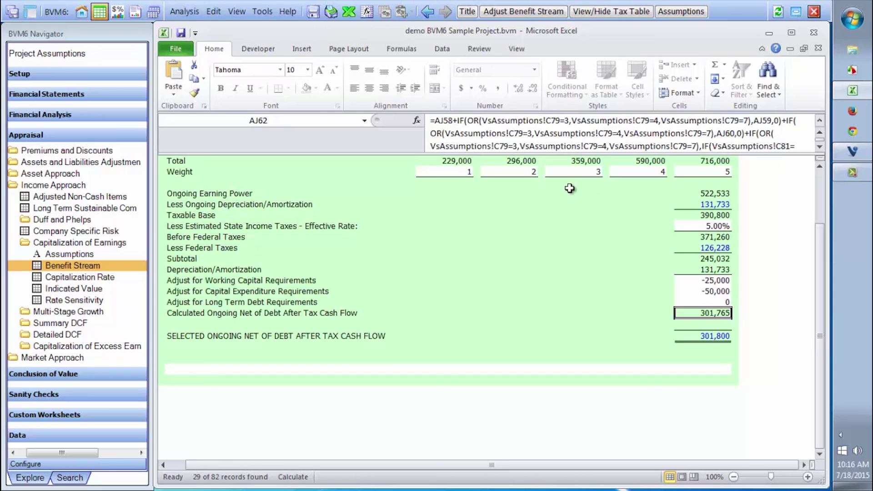
- Go back along the Adjust for Long Term Debt Requirements row toward its label
{"action": "key", "text": "Up"}
{"action": "key", "text": "Left"}
{"action": "key", "text": "Left"}
{"action": "key", "text": "Left"}
{"action": "key", "text": "Left"}
{"action": "key", "text": "Left"}
{"action": "key", "text": "Left"}
{"action": "key", "text": "Left"}
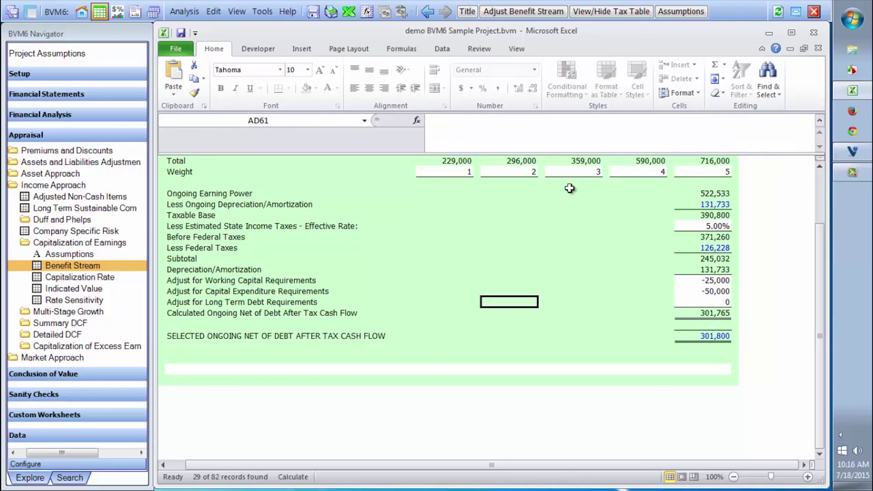
{"action": "key", "text": "Left"}
{"action": "key", "text": "Left"}
{"action": "key", "text": "Left"}
{"action": "key", "text": "Left"}
{"action": "key", "text": "Left"}
{"action": "key", "text": "Right"}
{"action": "key", "text": "Right"}
{"action": "key", "text": "Right"}
{"action": "key", "text": "Right"}
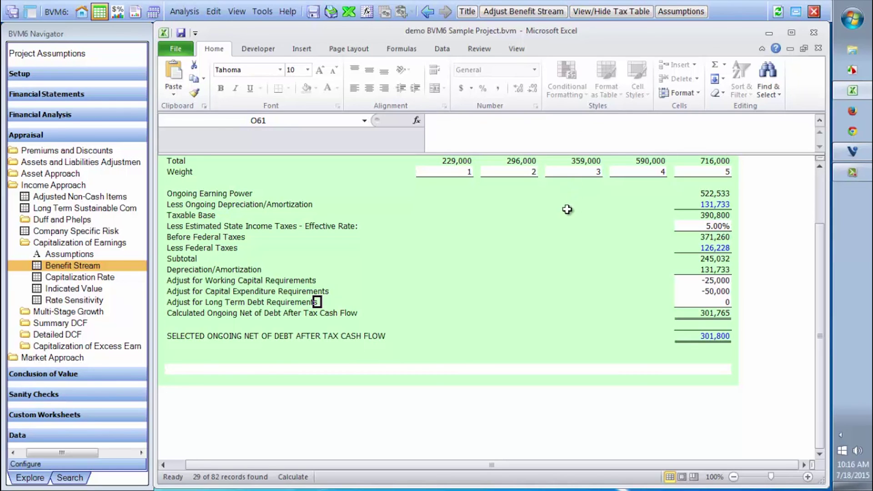
- Open the Capitalization of Earnings Benefit Stream worksheet in Edit in Excel mode
{"action": "left_click", "coordinate": [350, 12]}
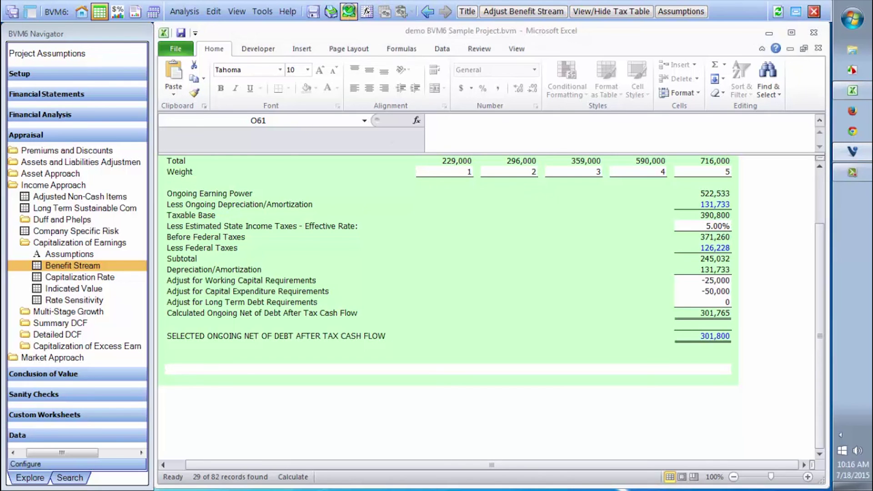
{"action": "left_click", "coordinate": [472, 136]}
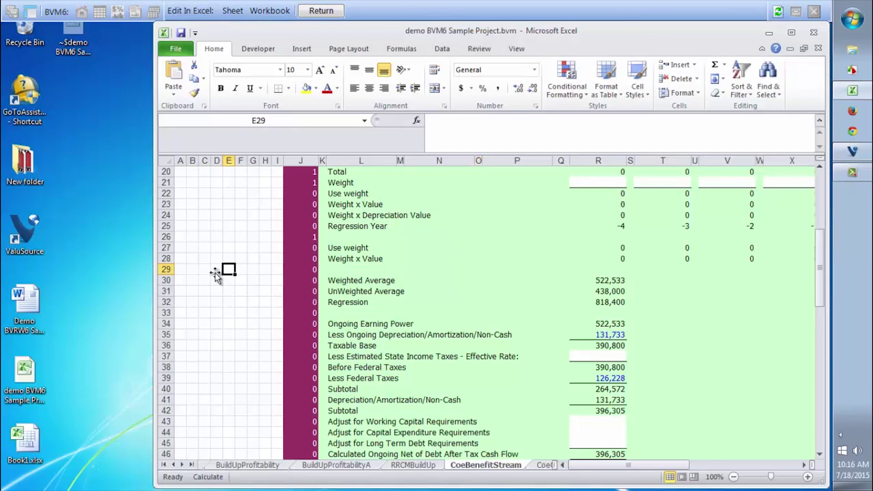
- Examine the control rows above the Capitalization of Earnings Benefit Stream schedule, up to cell E1
{"action": "key", "text": "Up"}
{"action": "key", "text": "Up"}
{"action": "key", "text": "Up"}
{"action": "key", "text": "Up"}
{"action": "key", "text": "Up"}
{"action": "key", "text": "Up"}
{"action": "key", "text": "Up"}
{"action": "key", "text": "Up"}
{"action": "key", "text": "Up"}
{"action": "key", "text": "Up"}
{"action": "key", "text": "Up"}
{"action": "key", "text": "Up"}
{"action": "key", "text": "Up"}
{"action": "key", "text": "Up"}
{"action": "key", "text": "Up"}
{"action": "key", "text": "Up"}
{"action": "key", "text": "Up"}
{"action": "key", "text": "Up"}
{"action": "key", "text": "Up"}
{"action": "key", "text": "Up"}
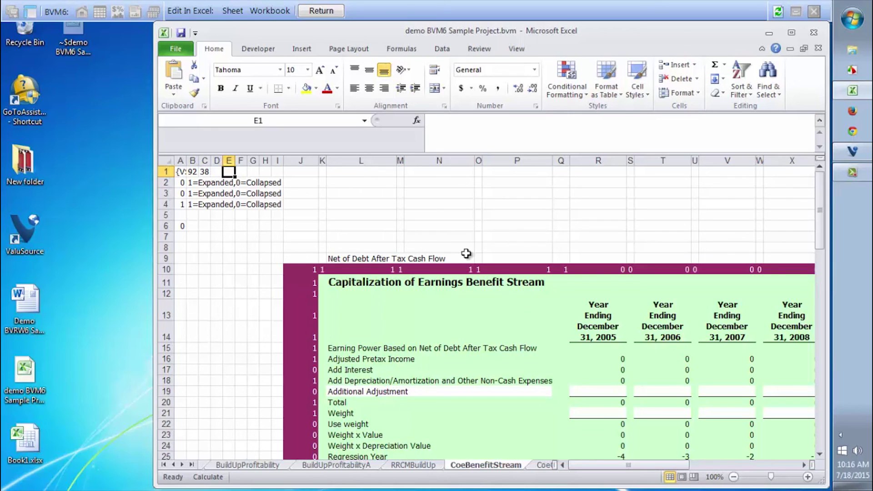
- Review the full CoeBenefitStream sheet along column H from row 18 past its last row, including the hidden calculation rows
{"action": "left_click", "coordinate": [266, 382]}
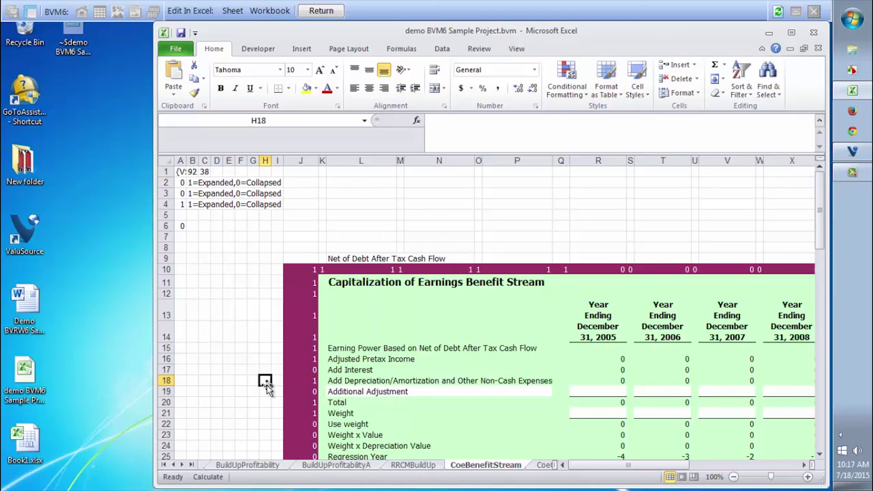
{"action": "key", "text": "Down"}
{"action": "key", "text": "Down"}
{"action": "key", "text": "Down"}
{"action": "key", "text": "Down"}
{"action": "key", "text": "Down"}
{"action": "key", "text": "Down"}
{"action": "key", "text": "Down"}
{"action": "key", "text": "Down"}
{"action": "key", "text": "Down"}
{"action": "key", "text": "Down"}
{"action": "key", "text": "Down"}
{"action": "key", "text": "Down"}
{"action": "key", "text": "Down"}
{"action": "key", "text": "Down"}
{"action": "key", "text": "Down"}
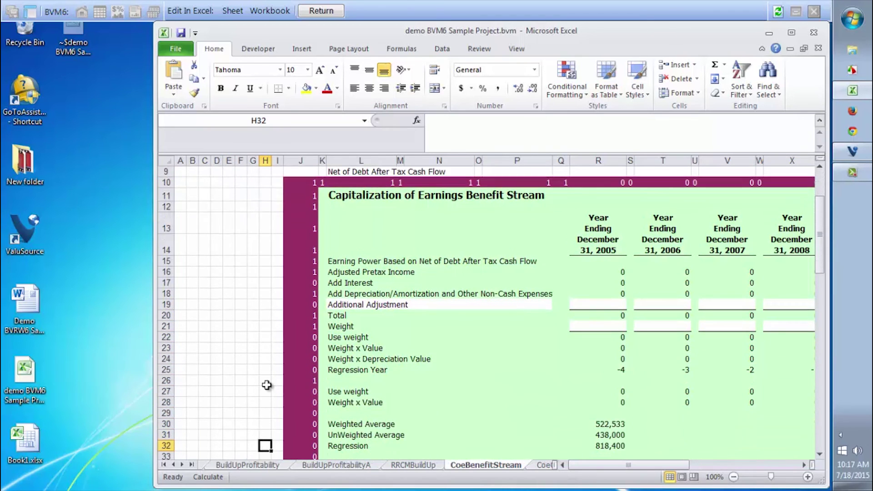
{"action": "key", "text": "Down"}
{"action": "key", "text": "Down"}
{"action": "key", "text": "Down"}
{"action": "key", "text": "Down"}
{"action": "key", "text": "Down"}
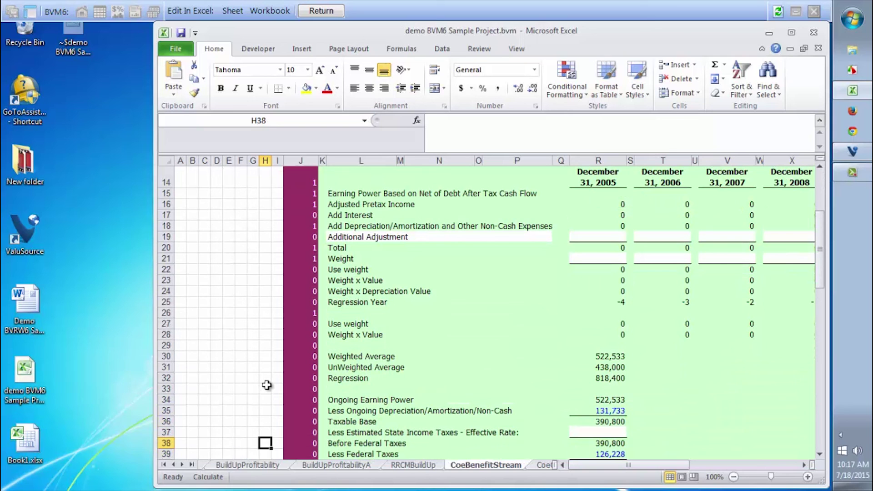
{"action": "key", "text": "Down"}
{"action": "key", "text": "Down"}
{"action": "key", "text": "Down"}
{"action": "key", "text": "Down"}
{"action": "key", "text": "Down"}
{"action": "key", "text": "Down"}
{"action": "key", "text": "Down"}
{"action": "key", "text": "Down"}
{"action": "key", "text": "Down"}
{"action": "key", "text": "Down"}
{"action": "key", "text": "Down"}
{"action": "key", "text": "Down"}
{"action": "key", "text": "Down"}
{"action": "key", "text": "Down"}
{"action": "key", "text": "Down"}
{"action": "key", "text": "Down"}
{"action": "key", "text": "Down"}
{"action": "key", "text": "Down"}
{"action": "key", "text": "Down"}
{"action": "key", "text": "Down"}
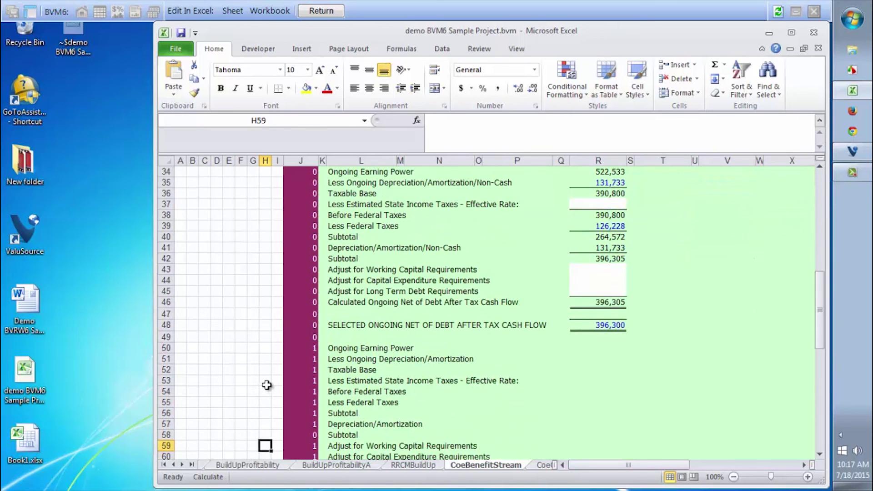
{"action": "key", "text": "Down"}
{"action": "key", "text": "Down"}
{"action": "key", "text": "Down"}
{"action": "key", "text": "Down"}
{"action": "key", "text": "Down"}
{"action": "key", "text": "Down"}
{"action": "key", "text": "Down"}
{"action": "key", "text": "Down"}
{"action": "key", "text": "Down"}
{"action": "key", "text": "Down"}
{"action": "key", "text": "Down"}
{"action": "key", "text": "Down"}
{"action": "key", "text": "Down"}
{"action": "key", "text": "Down"}
{"action": "key", "text": "Down"}
{"action": "key", "text": "Down"}
{"action": "key", "text": "Down"}
{"action": "key", "text": "Down"}
{"action": "key", "text": "Down"}
{"action": "key", "text": "Down"}
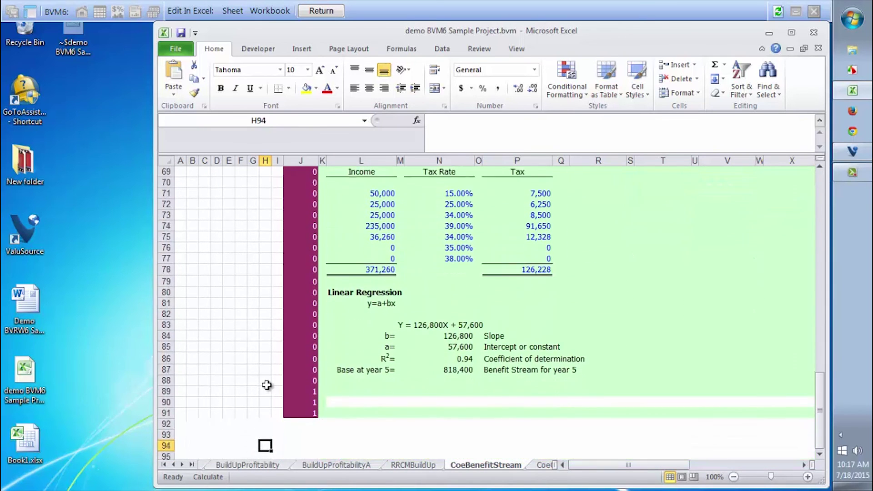
- Inspect the formula in cell J80, the flag beside the Linear Regression heading
{"action": "key", "text": "Up"}
{"action": "key", "text": "Up"}
{"action": "key", "text": "Up"}
{"action": "key", "text": "Up"}
{"action": "key", "text": "Up"}
{"action": "key", "text": "Up"}
{"action": "key", "text": "Up"}
{"action": "key", "text": "Up"}
{"action": "key", "text": "Up"}
{"action": "key", "text": "Up"}
{"action": "key", "text": "Up"}
{"action": "key", "text": "Up"}
{"action": "key", "text": "Up"}
{"action": "key", "text": "Up"}
{"action": "key", "text": "Up"}
{"action": "key", "text": "Up"}
{"action": "key", "text": "Up"}
{"action": "key", "text": "Up"}
{"action": "key", "text": "Up"}
{"action": "key", "text": "Up"}
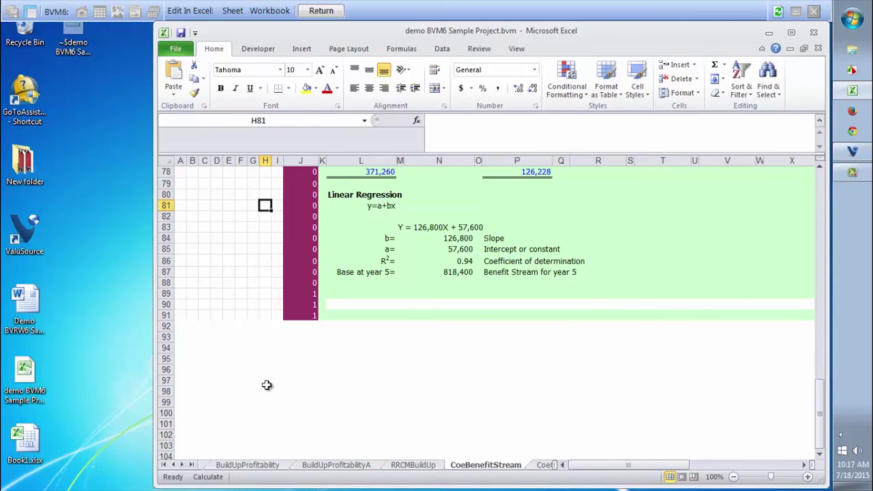
{"action": "key", "text": "Right"}
{"action": "key", "text": "Right"}
{"action": "key", "text": "Up"}
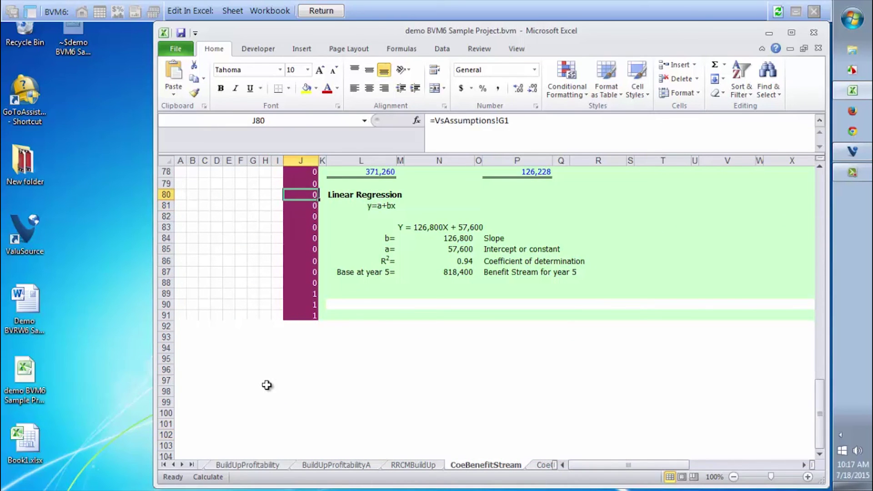
- Examine the column J flags and inspect the formula in J61 for the Adjust for Long Term Debt Requirements row
{"action": "key", "text": "Down"}
{"action": "key", "text": "Up"}
{"action": "key", "text": "Up"}
{"action": "key", "text": "Up"}
{"action": "key", "text": "Up"}
{"action": "key", "text": "Up"}
{"action": "key", "text": "Up"}
{"action": "key", "text": "Up"}
{"action": "key", "text": "Up"}
{"action": "key", "text": "Up"}
{"action": "key", "text": "Up"}
{"action": "key", "text": "Up"}
{"action": "key", "text": "Up"}
{"action": "key", "text": "Up"}
{"action": "key", "text": "Up"}
{"action": "key", "text": "Up"}
{"action": "key", "text": "Up"}
{"action": "key", "text": "Up"}
{"action": "key", "text": "Up"}
{"action": "key", "text": "Up"}
{"action": "key", "text": "Up"}
{"action": "key", "text": "Up"}
{"action": "key", "text": "Up"}
{"action": "key", "text": "Up"}
{"action": "key", "text": "Down"}
{"action": "key", "text": "Down"}
{"action": "key", "text": "Down"}
{"action": "key", "text": "Down"}
{"action": "key", "text": "Down"}
{"action": "key", "text": "Down"}
{"action": "key", "text": "Down"}
{"action": "key", "text": "Down"}
{"action": "key", "text": "Down"}
{"action": "key", "text": "Down"}
{"action": "key", "text": "Down"}
{"action": "key", "text": "Down"}
{"action": "key", "text": "Down"}
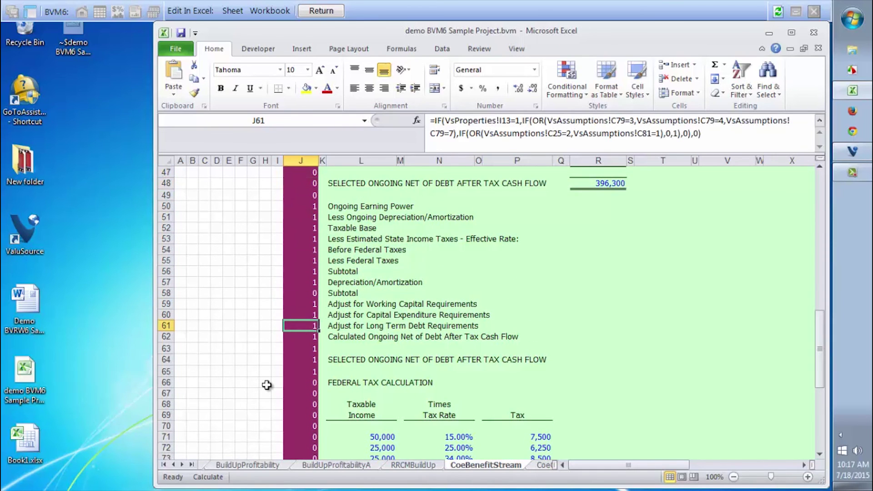
{"action": "key", "text": "Right"}
{"action": "key", "text": "Right"}
{"action": "key", "text": "Right"}
{"action": "key", "text": "Right"}
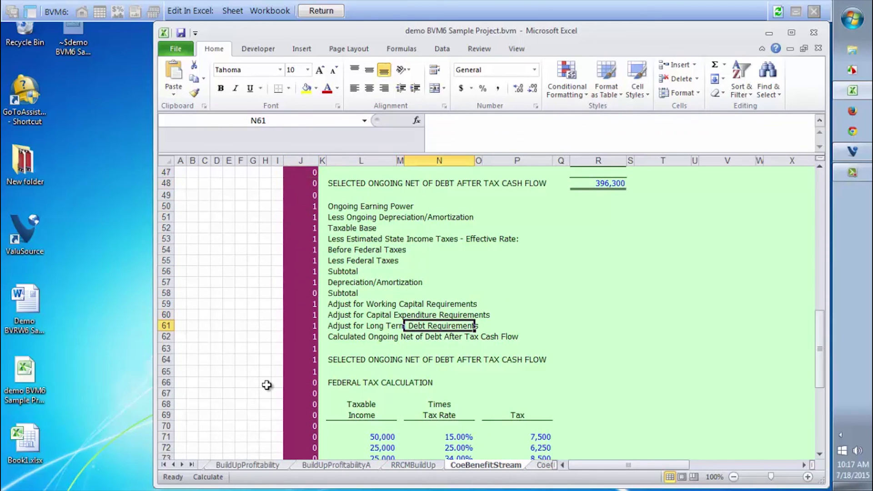
{"action": "key", "text": "Left"}
{"action": "key", "text": "Left"}
{"action": "key", "text": "Left"}
{"action": "key", "text": "Left"}
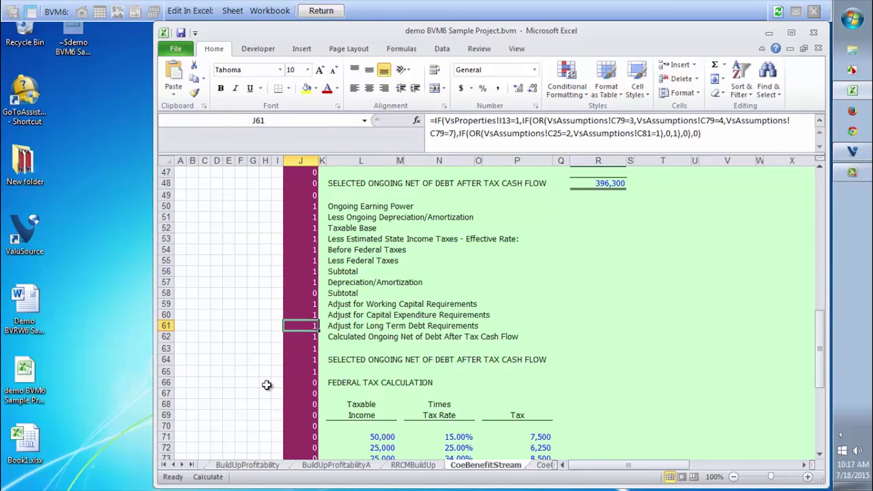
- Set the Adjust for Long Term Debt Requirements flag in J61 to 0 and return from Excel editing mode
{"action": "type", "text": "0"}
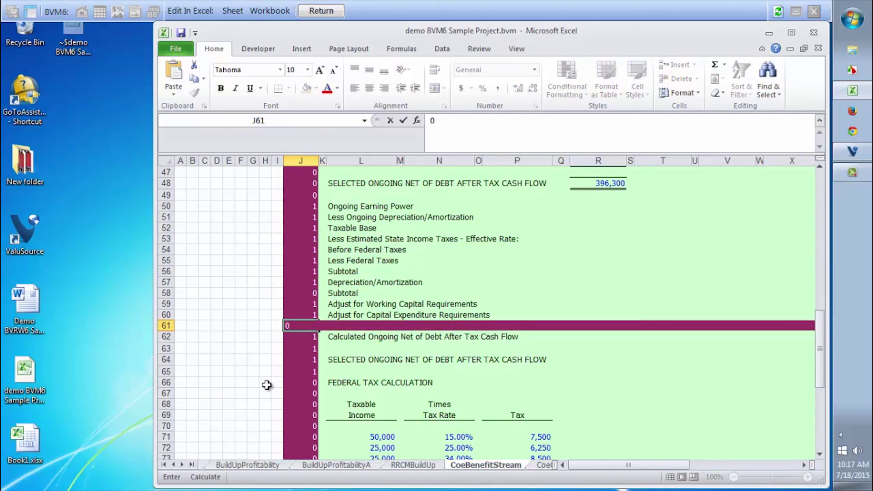
{"action": "key", "text": "Return"}
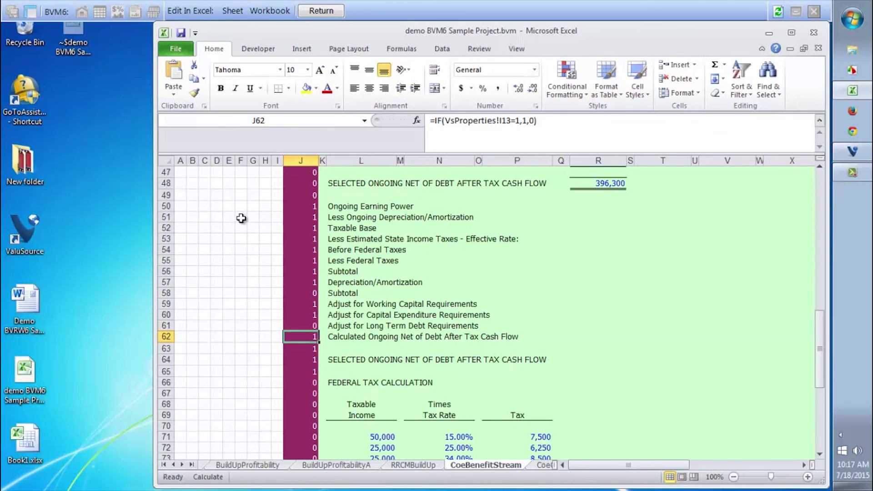
{"action": "left_click", "coordinate": [321, 10]}
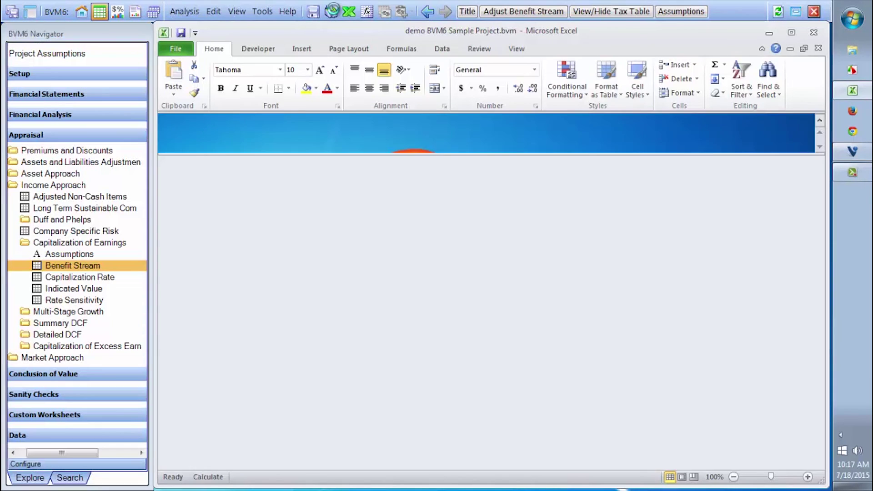
- Examine the Benefit Stream schedule along column AJ, from Adjusted Pretax Income down to the selected net of debt after tax cash flow
{"action": "left_click", "coordinate": [484, 236]}
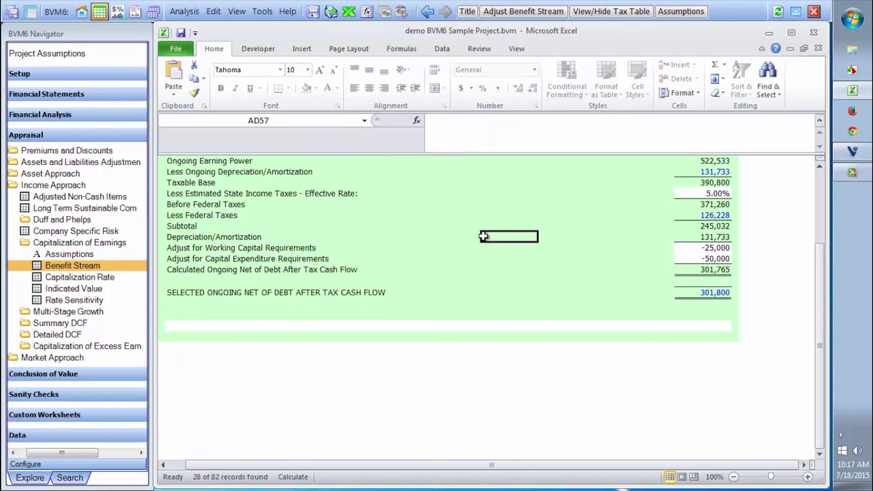
{"action": "key", "text": "Up"}
{"action": "key", "text": "Up"}
{"action": "key", "text": "Up"}
{"action": "key", "text": "Up"}
{"action": "key", "text": "Up"}
{"action": "key", "text": "Up"}
{"action": "key", "text": "Up"}
{"action": "key", "text": "Up"}
{"action": "key", "text": "Up"}
{"action": "key", "text": "Up"}
{"action": "key", "text": "Up"}
{"action": "key", "text": "Up"}
{"action": "key", "text": "Up"}
{"action": "key", "text": "Right"}
{"action": "key", "text": "Right"}
{"action": "key", "text": "Right"}
{"action": "key", "text": "Right"}
{"action": "key", "text": "Right"}
{"action": "key", "text": "Right"}
{"action": "key", "text": "Down"}
{"action": "key", "text": "Down"}
{"action": "key", "text": "Down"}
{"action": "key", "text": "Down"}
{"action": "key", "text": "Down"}
{"action": "key", "text": "Down"}
{"action": "key", "text": "Down"}
{"action": "key", "text": "Down"}
{"action": "key", "text": "Down"}
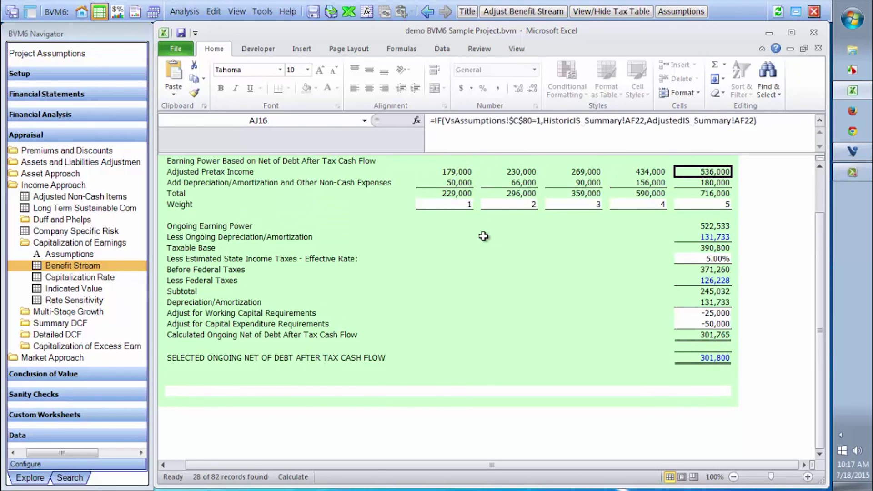
{"action": "key", "text": "Down"}
{"action": "key", "text": "Down"}
{"action": "key", "text": "Down"}
{"action": "key", "text": "Down"}
{"action": "key", "text": "Down"}
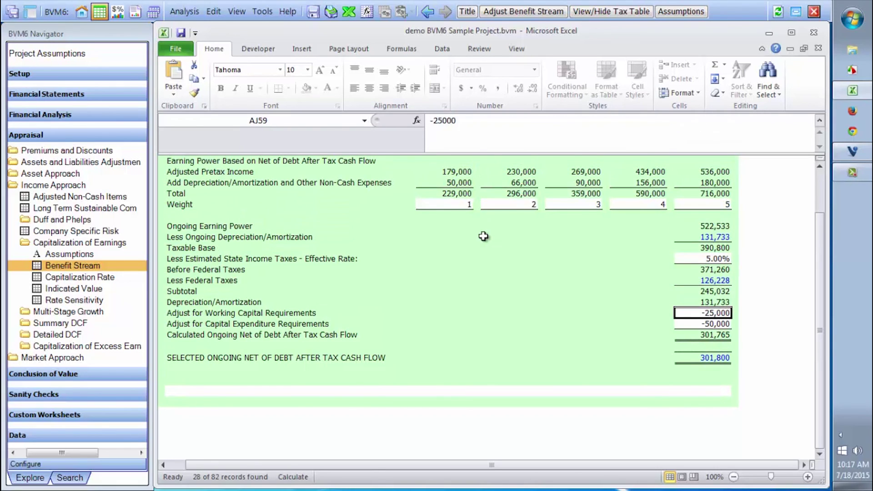
{"action": "key", "text": "Down"}
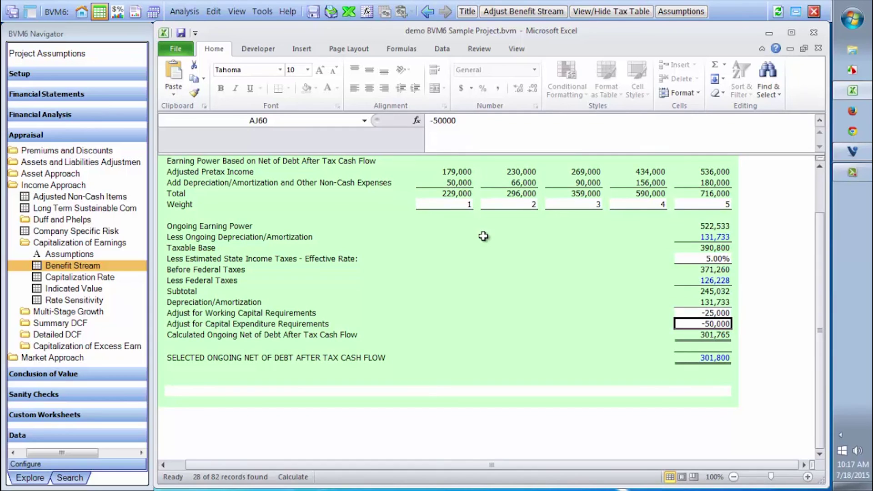
{"action": "key", "text": "Down"}
{"action": "key", "text": "Down"}
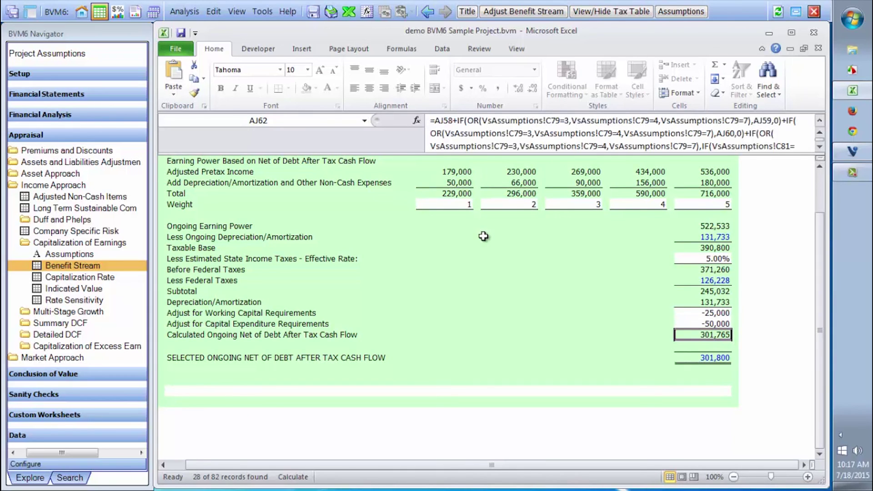
{"action": "key", "text": "Down"}
{"action": "key", "text": "Down"}
{"action": "key", "text": "Up"}
{"action": "key", "text": "Up"}
{"action": "key", "text": "Up"}
{"action": "key", "text": "Up"}
- Change the rounding formula for the selected ongoing cash flow in AJ64 to =ROUND(AJ62,-3)
{"action": "key", "text": "Down"}
{"action": "key", "text": "Down"}
{"action": "key", "text": "Down"}
{"action": "key", "text": "Down"}
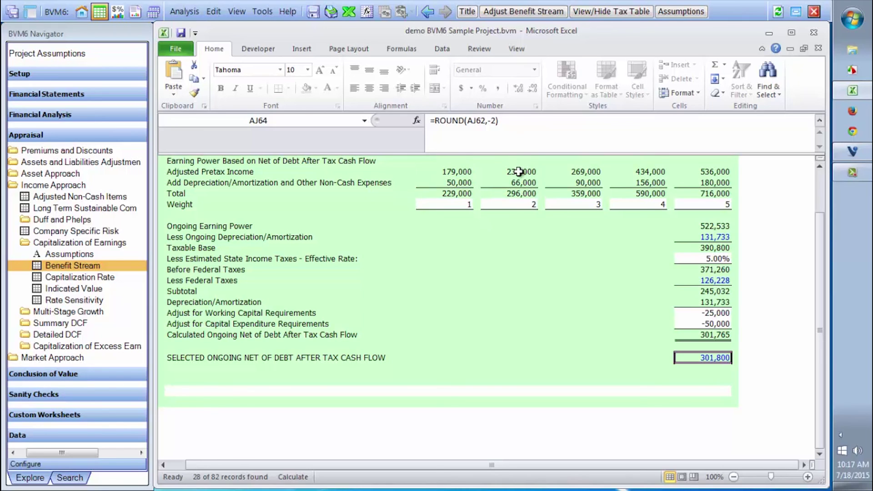
{"action": "left_click", "coordinate": [510, 118]}
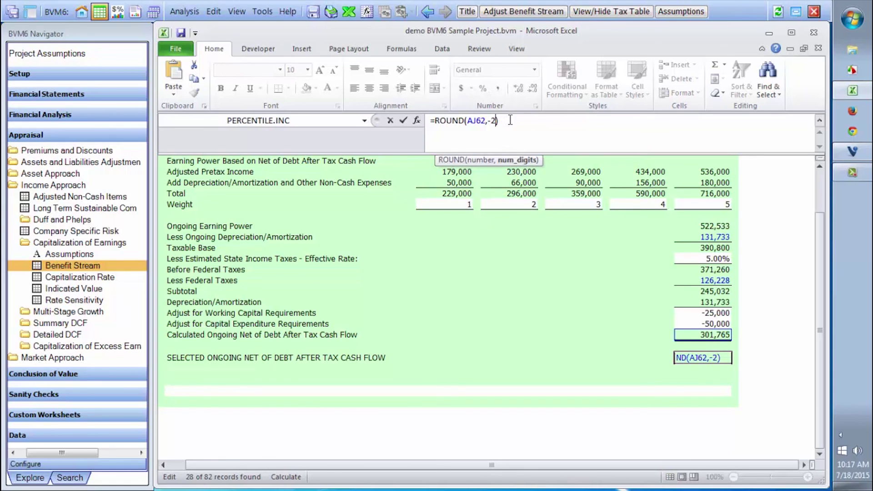
{"action": "key", "text": "Return"}
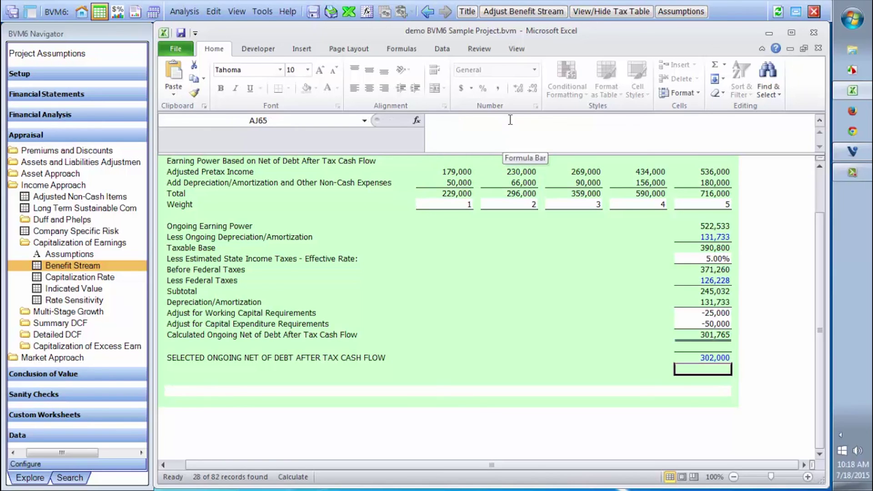
- Check the capital expenditure adjustment in AJ60 and the calculated and selected cash flow formulas in AJ62 and AJ64
{"action": "key", "text": "Up"}
{"action": "key", "text": "Down"}
{"action": "key", "text": "Up"}
{"action": "key", "text": "Down"}
{"action": "key", "text": "Up"}
{"action": "key", "text": "Up"}
{"action": "key", "text": "Up"}
{"action": "key", "text": "Up"}
{"action": "key", "text": "Up"}
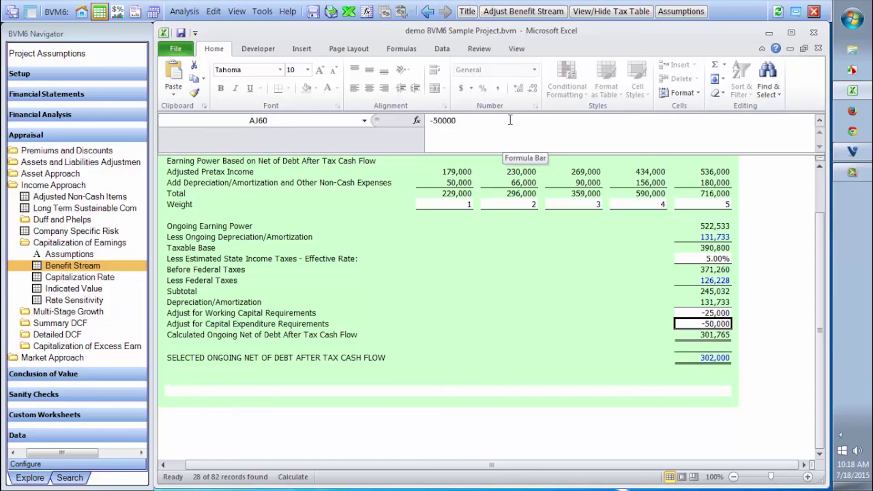
{"action": "key", "text": "Down"}
{"action": "key", "text": "Down"}
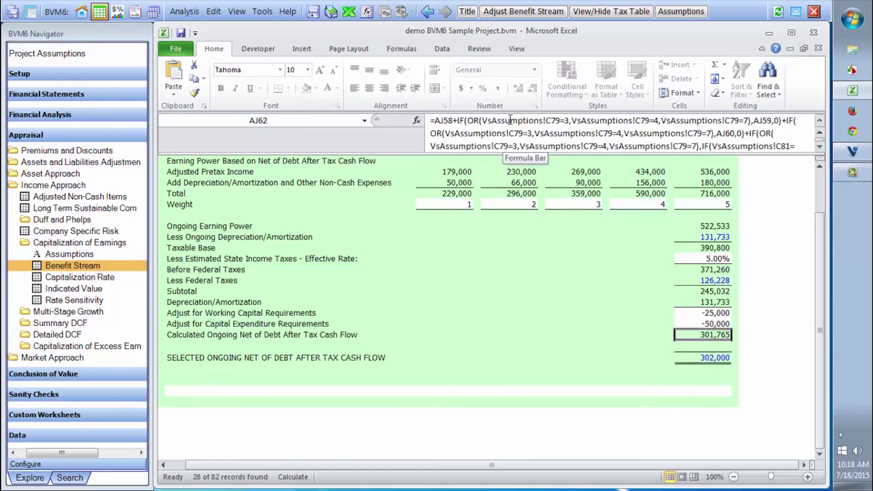
{"action": "key", "text": "Down"}
{"action": "key", "text": "Down"}
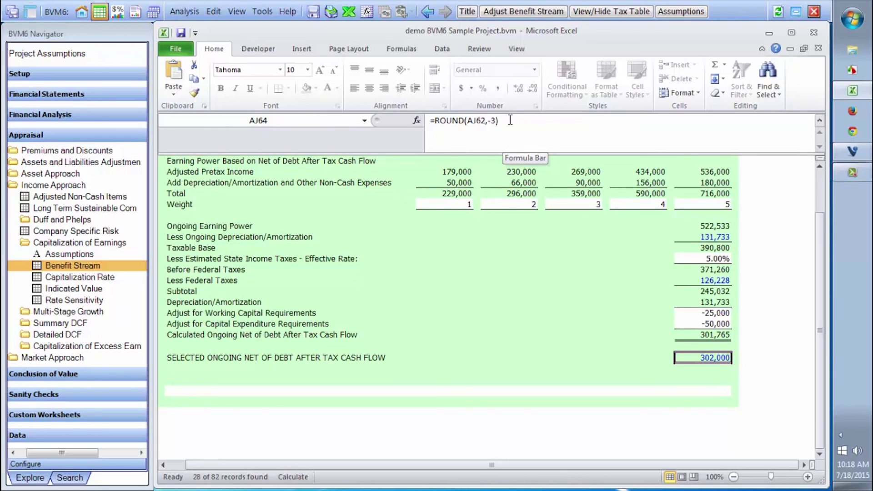
- Open the Capitalization Rate worksheet and inspect the buildup components from Risk-Free Rate of Return down to Company Specific Premium
{"action": "left_click", "coordinate": [111, 276]}
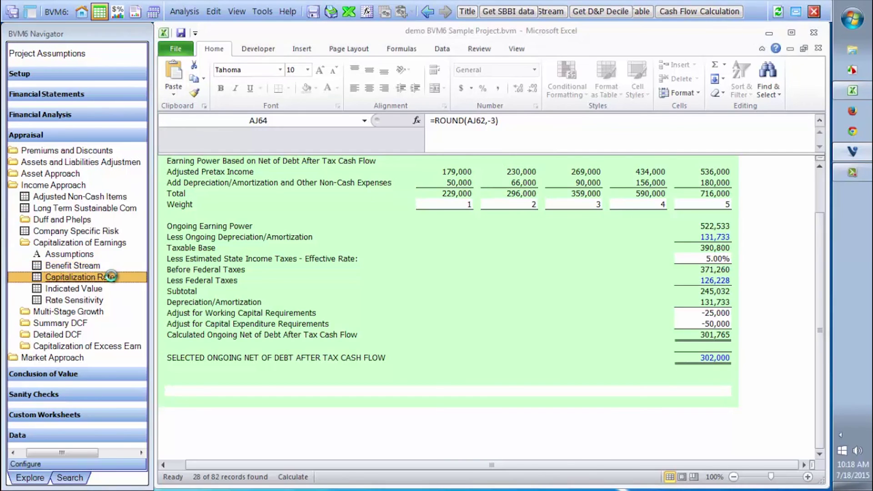
{"action": "left_click", "coordinate": [523, 208]}
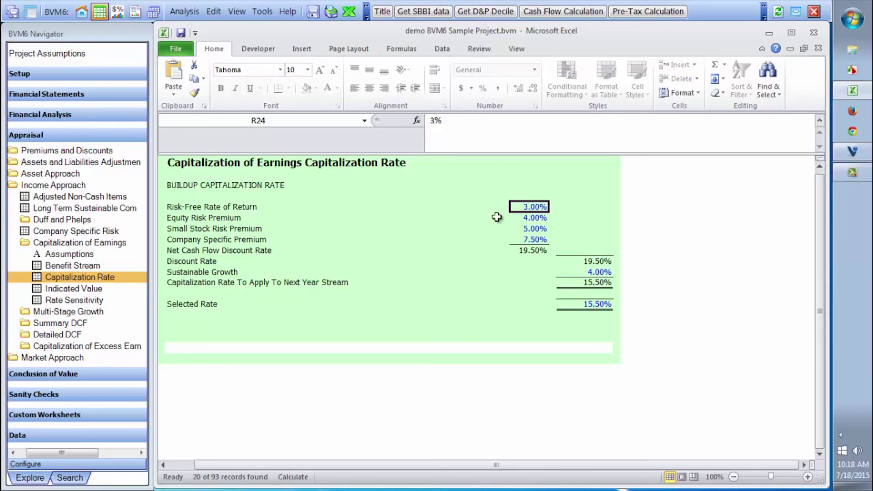
{"action": "key", "text": "Down"}
{"action": "key", "text": "Down"}
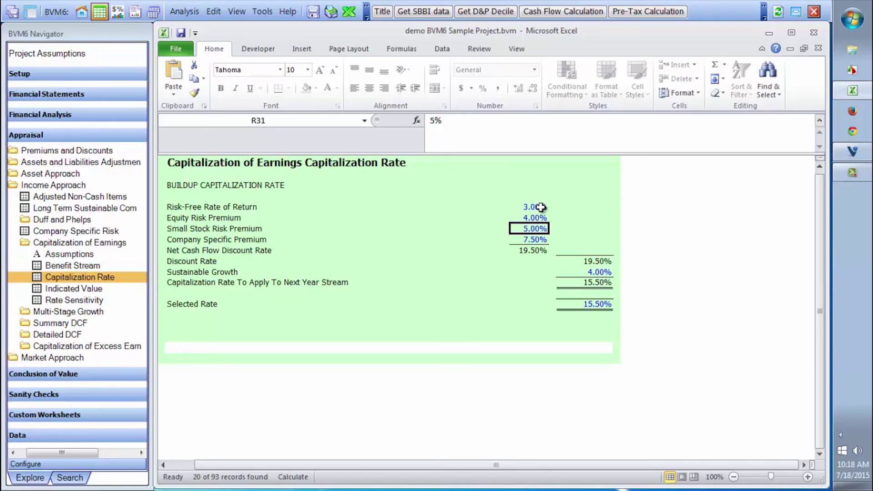
{"action": "key", "text": "Down"}
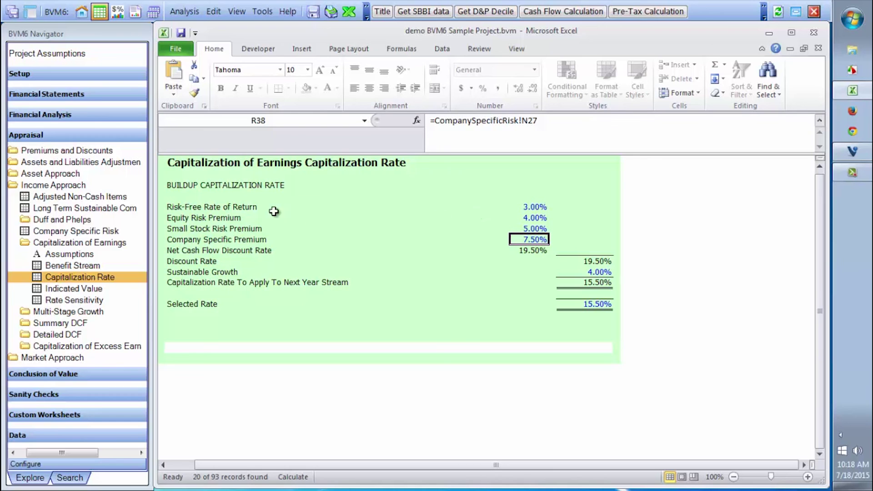
- Open the Company Specific Risk worksheet and clear all factor percentages from Further Size Adjustment through Other
{"action": "left_click", "coordinate": [99, 234]}
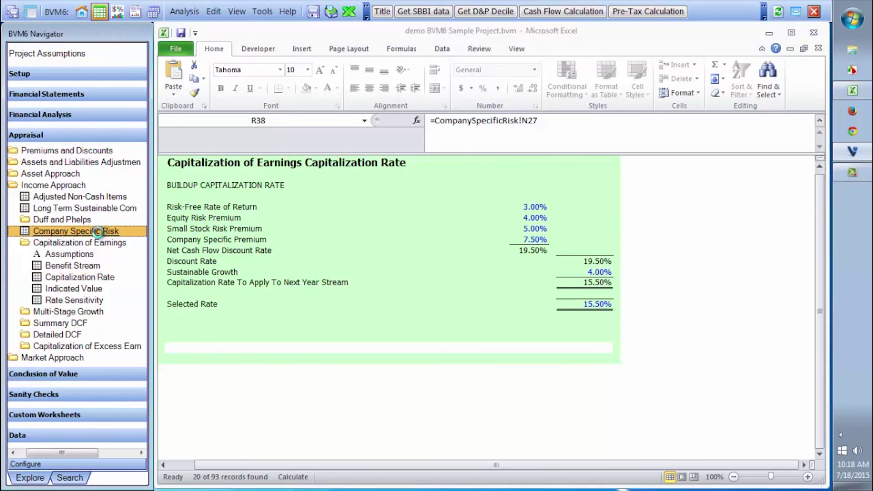
{"action": "left_click", "coordinate": [406, 207]}
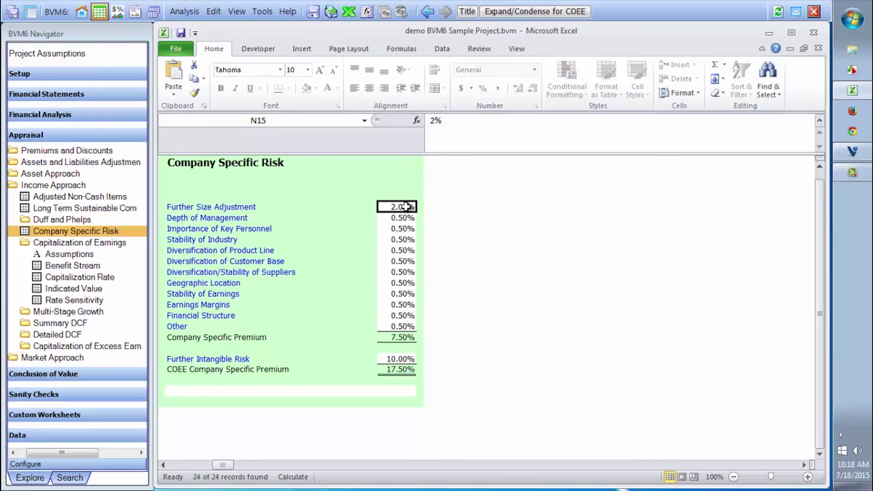
{"action": "key", "text": "shift+Down"}
{"action": "key", "text": "shift+Down"}
{"action": "key", "text": "shift+Down"}
{"action": "key", "text": "shift+Down"}
{"action": "key", "text": "shift+Down"}
{"action": "key", "text": "shift+Down"}
{"action": "key", "text": "shift+Down"}
{"action": "key", "text": "shift+Down"}
{"action": "key", "text": "shift+Down"}
{"action": "key", "text": "shift+Down"}
{"action": "key", "text": "shift+Down"}
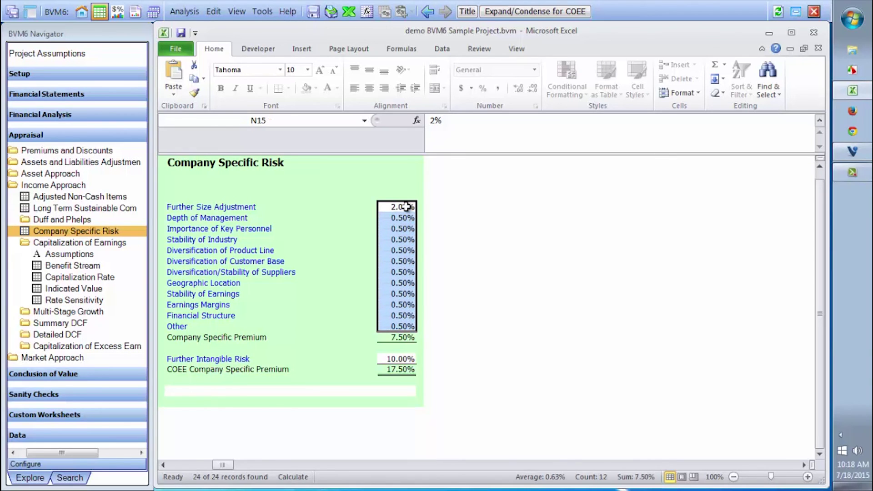
{"action": "key", "text": "Delete"}
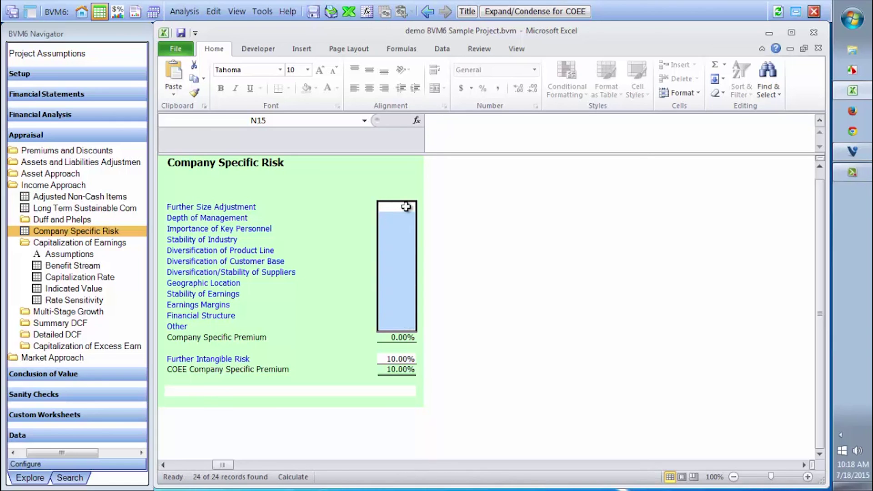
- Enter a single 7.5% premium in N18, in the Stability of Industry row
{"action": "key", "text": "Down"}
{"action": "key", "text": "Down"}
{"action": "key", "text": "Down"}
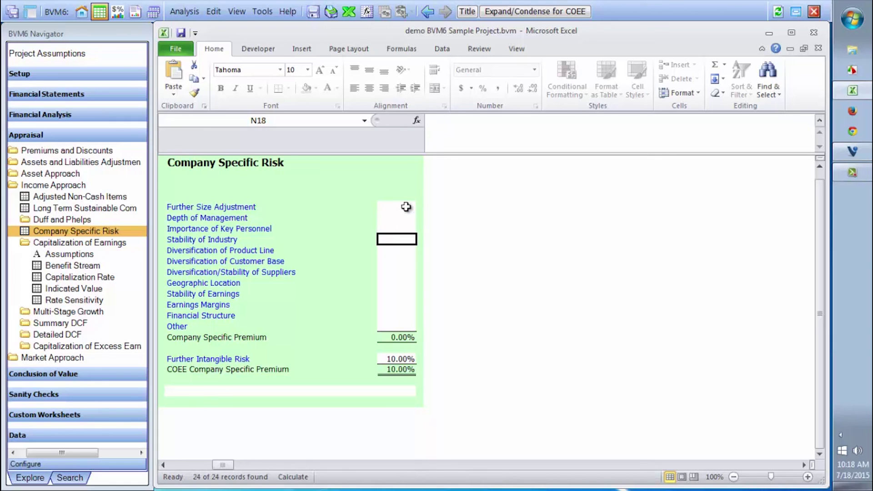
{"action": "type", "text": "7.5"}
{"action": "key", "text": "Return"}
{"action": "key", "text": "Up"}
- Open the Company Specific Risk sheet in Excel editing mode and select the Further Size Adjustment label in L15
{"action": "left_click_drag", "start_coordinate": [207, 218], "coordinate": [210, 326]}
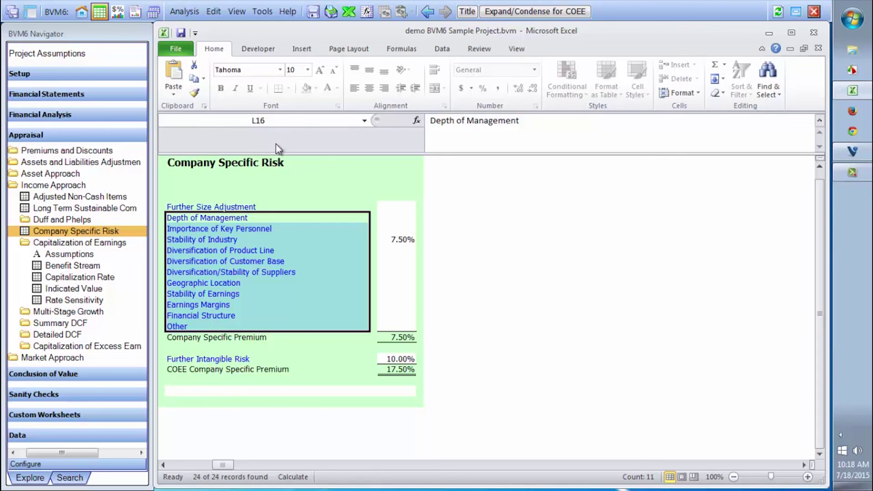
{"action": "left_click", "coordinate": [349, 12]}
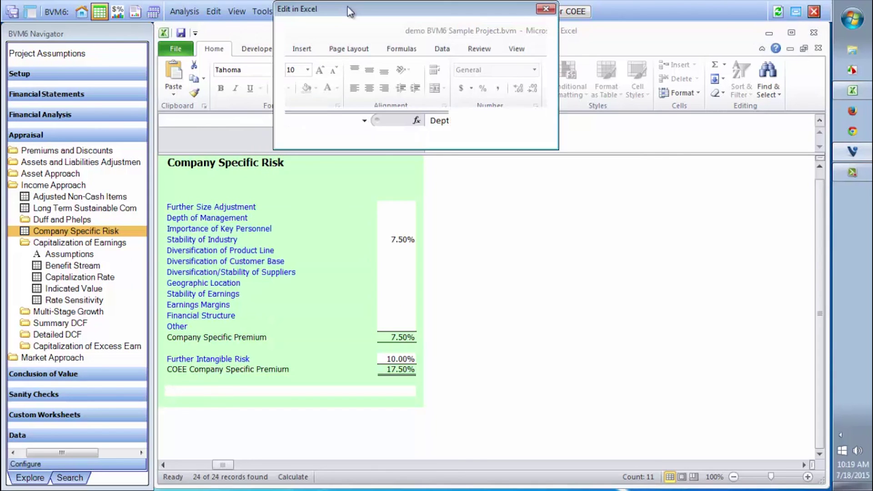
{"action": "left_click", "coordinate": [473, 135]}
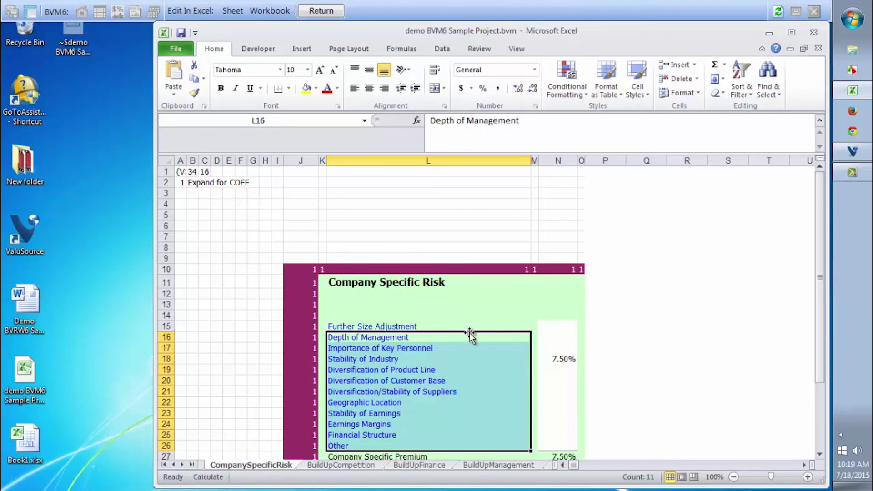
{"action": "left_click", "coordinate": [469, 330]}
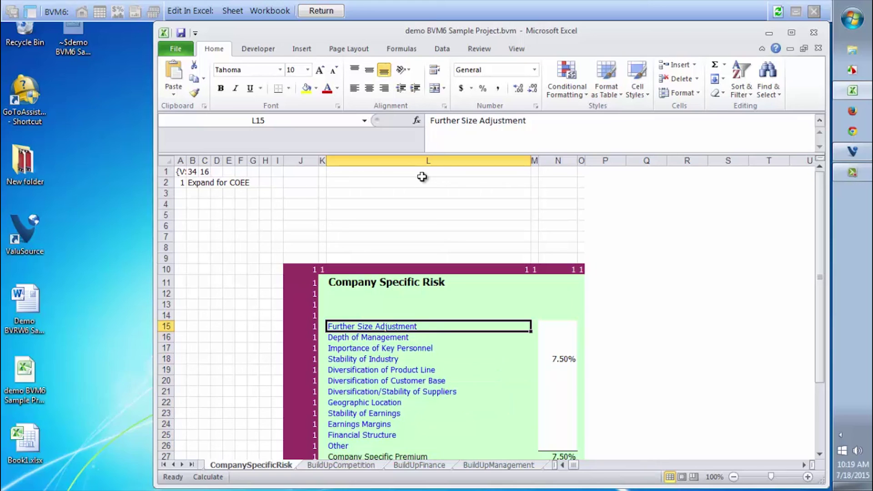
- Draw a right brace about 1.96" high and 0.59" wide beside the risk factor labels and give it the black line style
{"action": "left_click", "coordinate": [302, 49]}
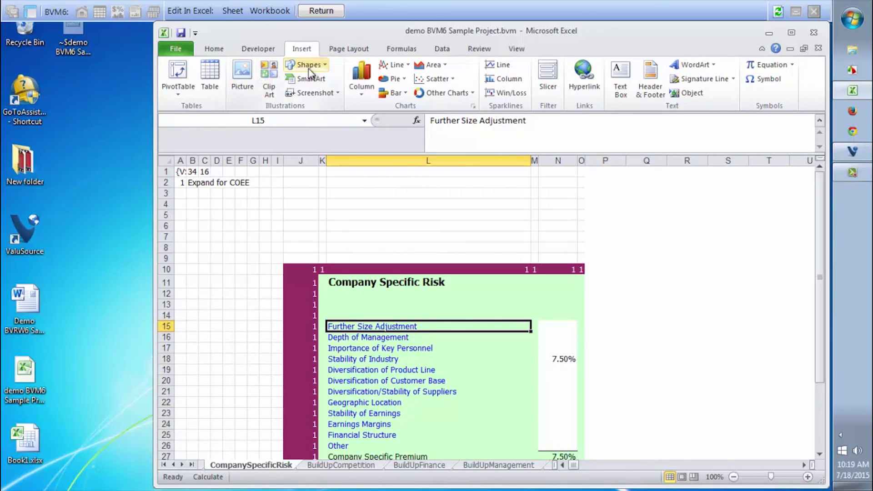
{"action": "left_click", "coordinate": [323, 64]}
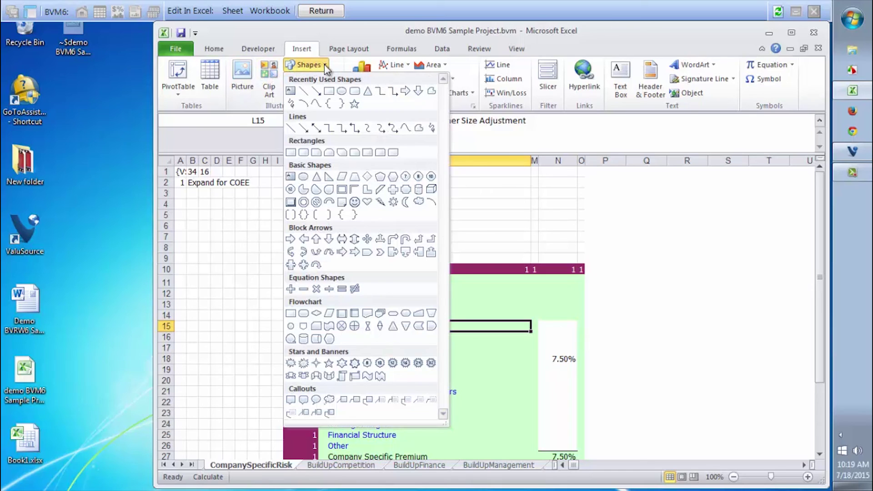
{"action": "left_click", "coordinate": [342, 103]}
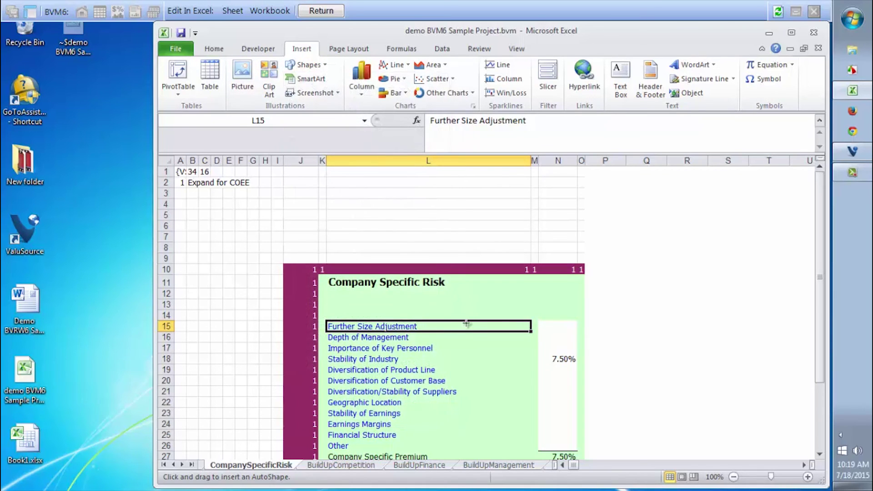
{"action": "left_click_drag", "start_coordinate": [466, 319], "coordinate": [502, 441]}
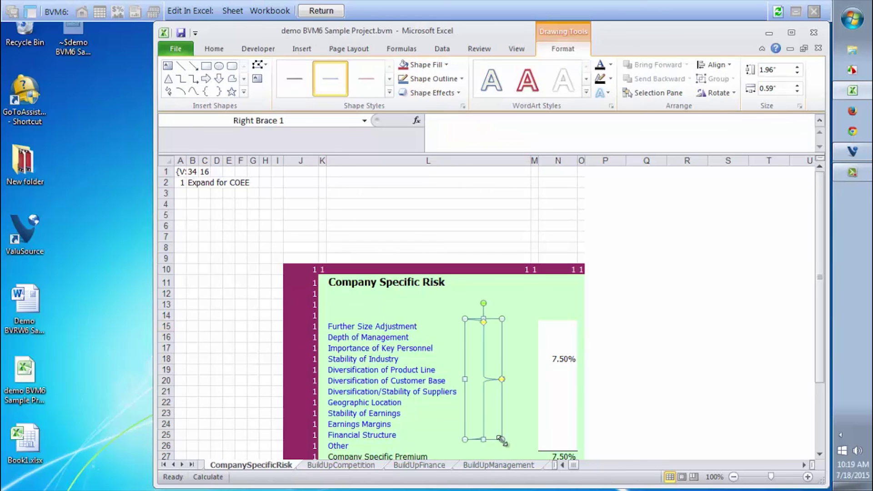
{"action": "left_click", "coordinate": [296, 83]}
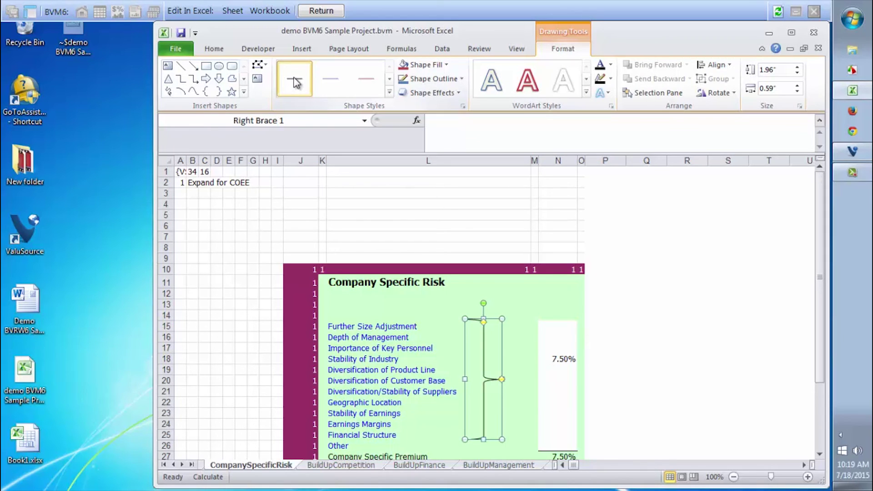
{"action": "left_click", "coordinate": [540, 183]}
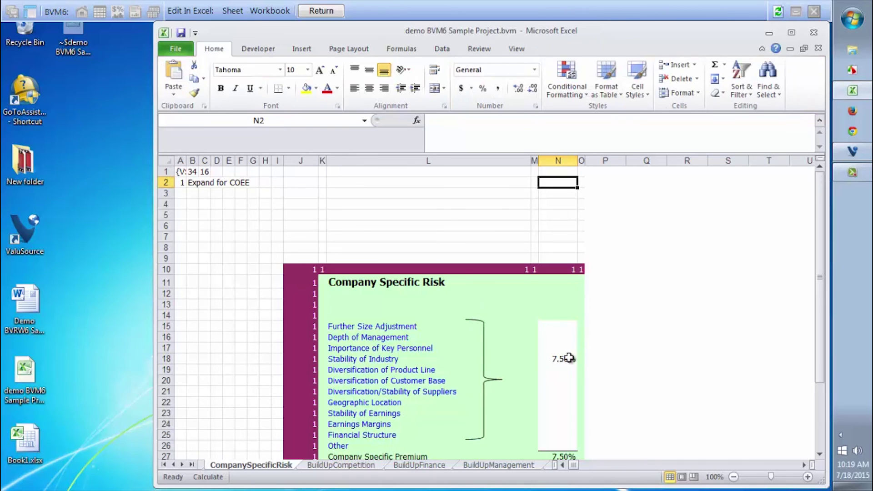
- Move the 7.5% premium from N18 to N20, in the Diversification of Customer Base row, and return to the BVM6 worksheet view
{"action": "left_click", "coordinate": [551, 381]}
{"action": "type", "text": "7.5"}
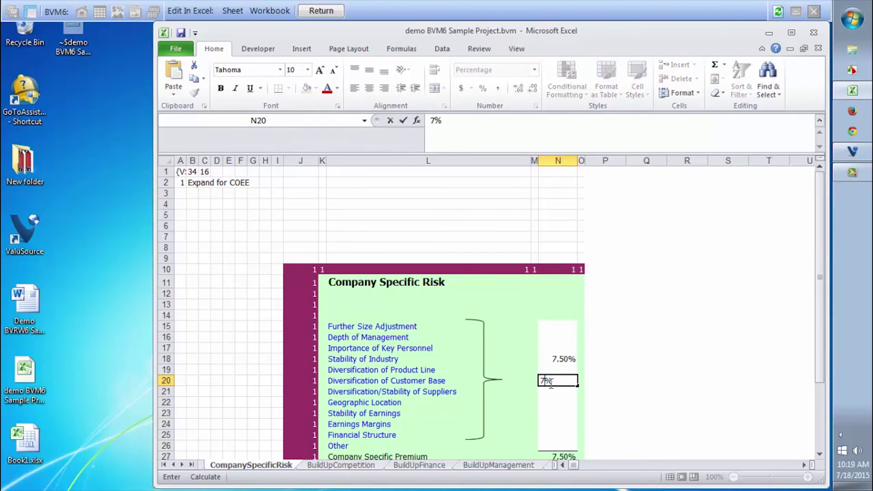
{"action": "key", "text": "Up"}
{"action": "key", "text": "Up"}
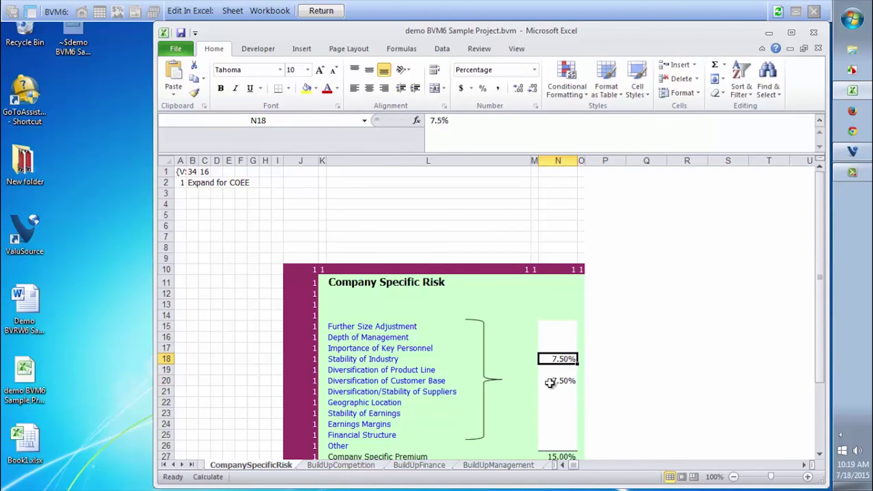
{"action": "key", "text": "Delete"}
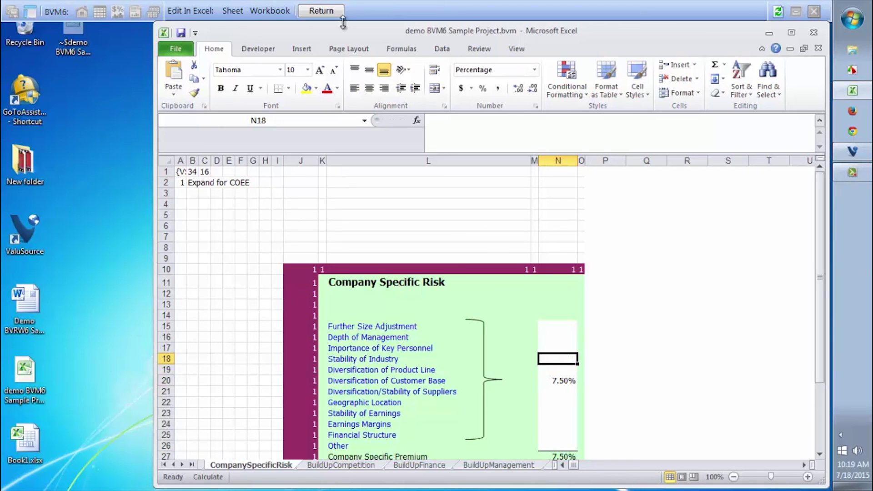
{"action": "left_click", "coordinate": [335, 11]}
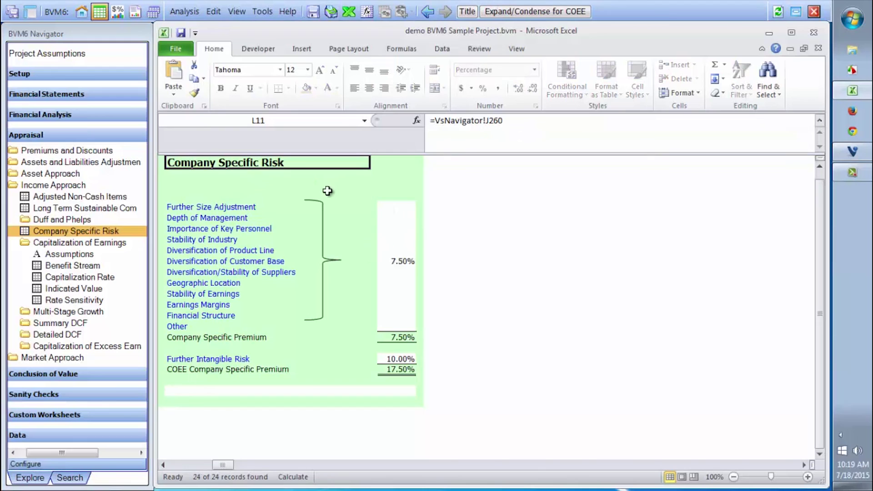
{"action": "left_click", "coordinate": [397, 263]}
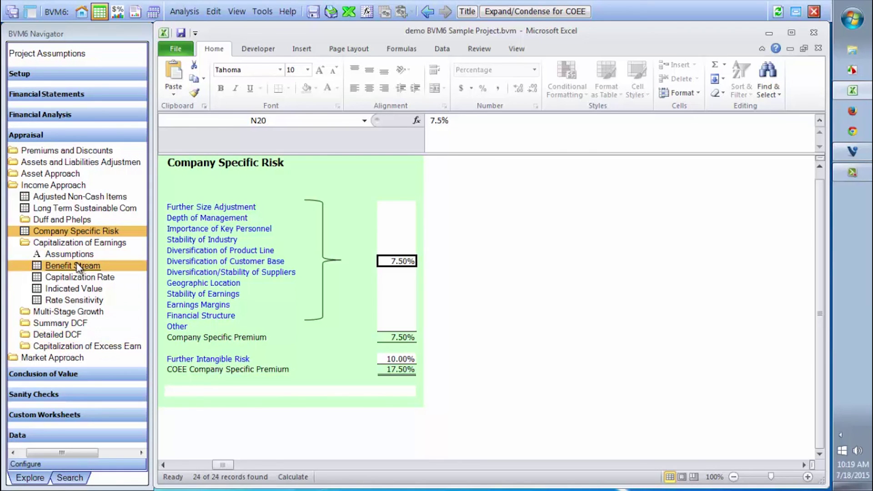
- Open the Capitalization of Earnings Capitalization Rate worksheet and examine the buildup rates, Sustainable Growth and Selected Rate
{"action": "left_click", "coordinate": [74, 276]}
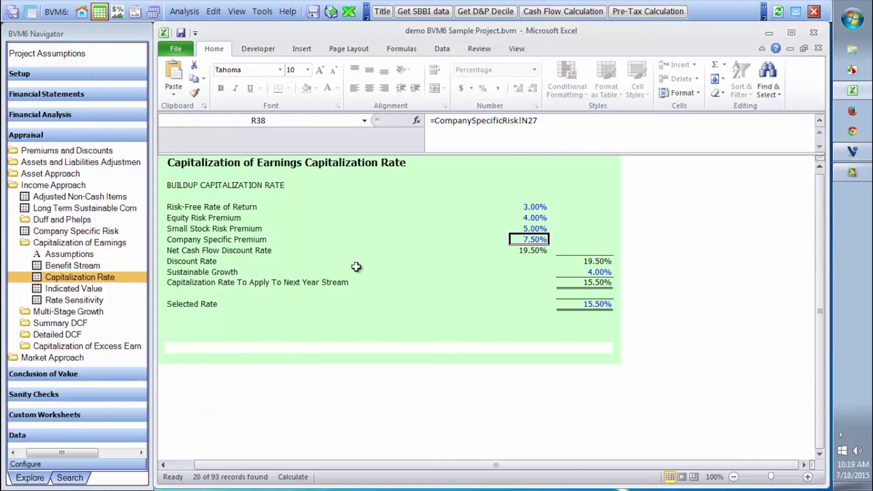
{"action": "left_click_drag", "start_coordinate": [532, 209], "coordinate": [533, 247]}
{"action": "left_click", "coordinate": [591, 272]}
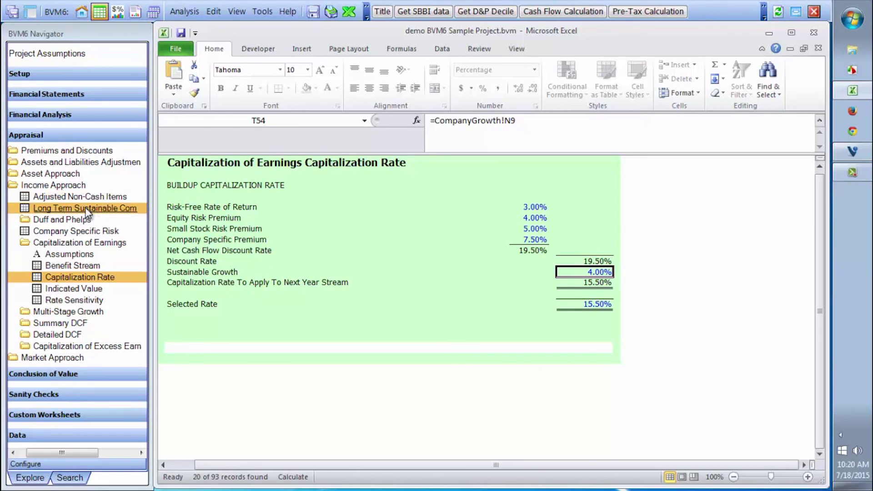
{"action": "left_click", "coordinate": [593, 283]}
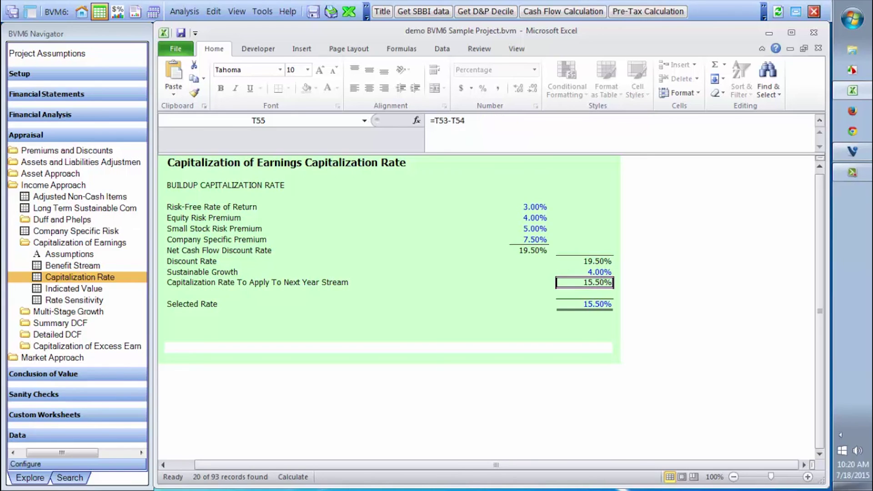
{"action": "key", "text": "Up"}
{"action": "key", "text": "Up"}
{"action": "key", "text": "Down"}
{"action": "key", "text": "Down"}
{"action": "key", "text": "Down"}
{"action": "key", "text": "Down"}
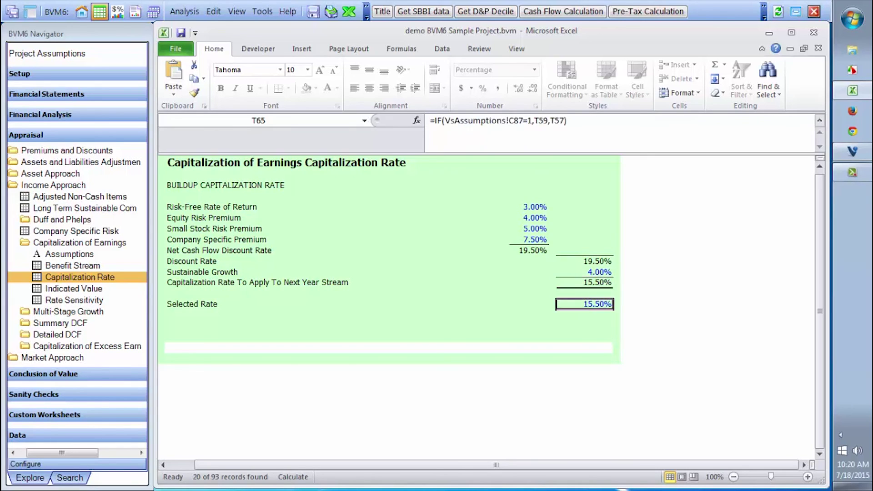
{"action": "key", "text": "Up"}
{"action": "key", "text": "Up"}
{"action": "key", "text": "Down"}
{"action": "key", "text": "Down"}
- Set the Risk-Free Rate of Return to 2.51% and check the Selected Rate
{"action": "left_click", "coordinate": [528, 207]}
{"action": "type", "text": "2.51"}
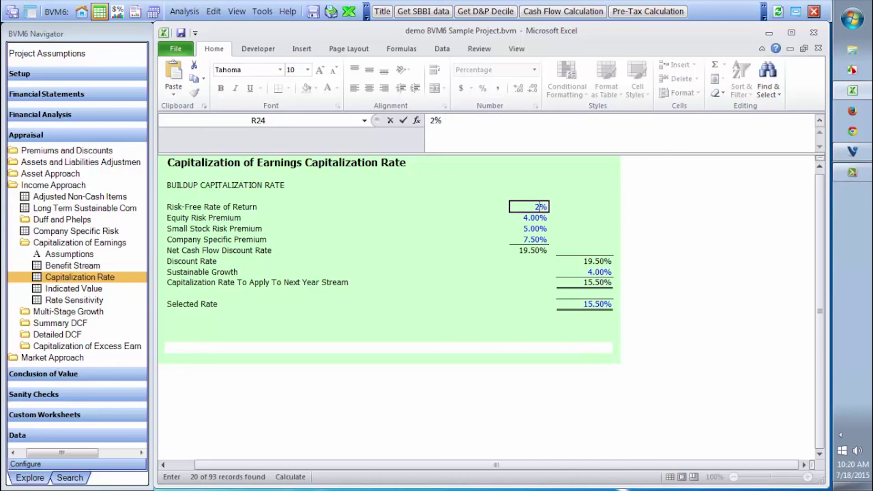
{"action": "key", "text": "Return"}
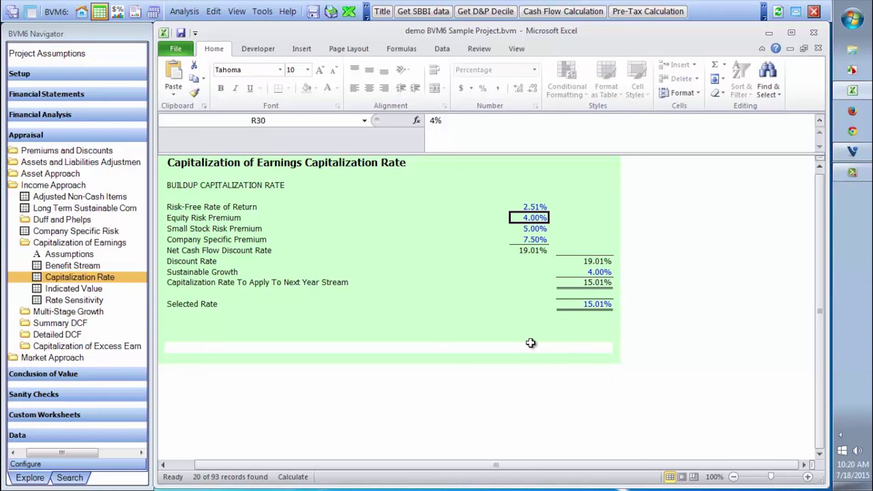
{"action": "left_click", "coordinate": [604, 306]}
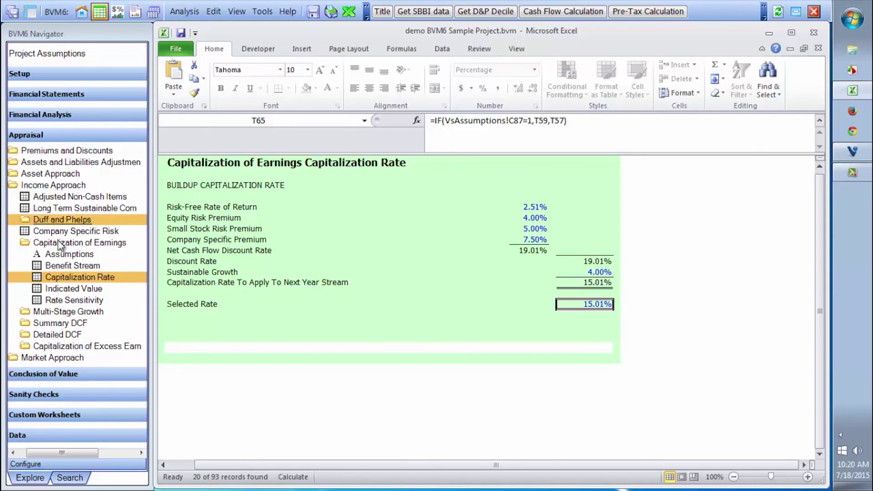
- Open the Capitalization of Earnings Indicated Value worksheet and examine the Net of Debt After Tax Cash Flow and Sustainable Growth Rate cells
{"action": "left_click", "coordinate": [97, 289]}
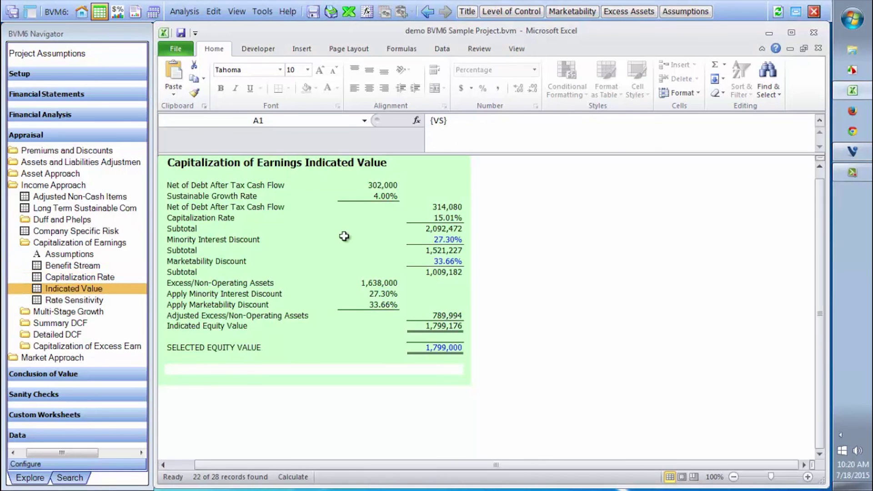
{"action": "left_click", "coordinate": [372, 185]}
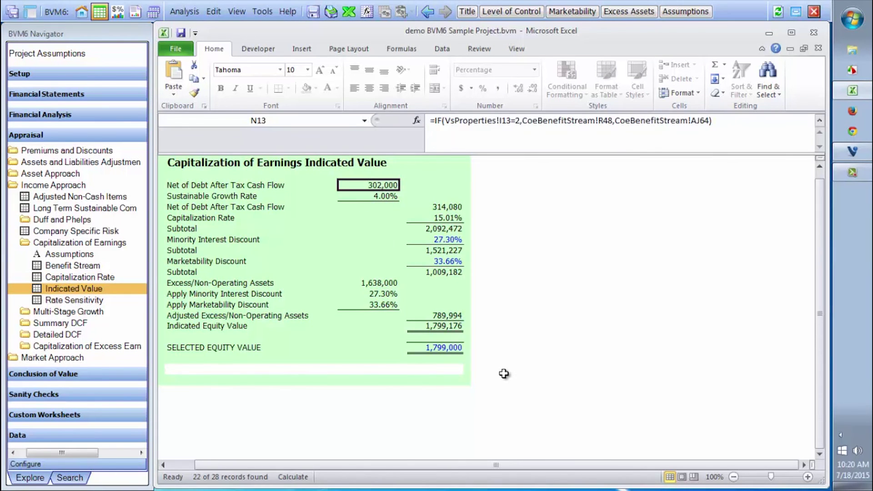
{"action": "key", "text": "Down"}
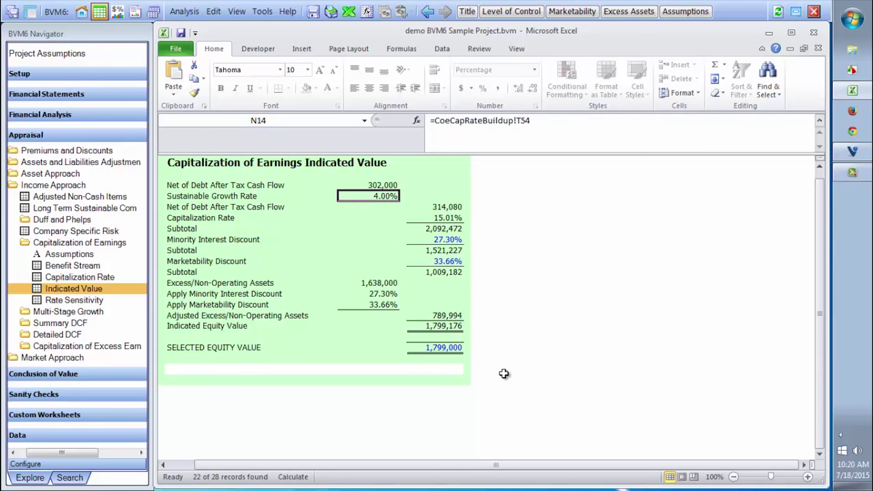
{"action": "key", "text": "Up"}
{"action": "key", "text": "Down"}
{"action": "key", "text": "Up"}
{"action": "key", "text": "Down"}
{"action": "key", "text": "Right"}
{"action": "key", "text": "Right"}
{"action": "key", "text": "Down"}
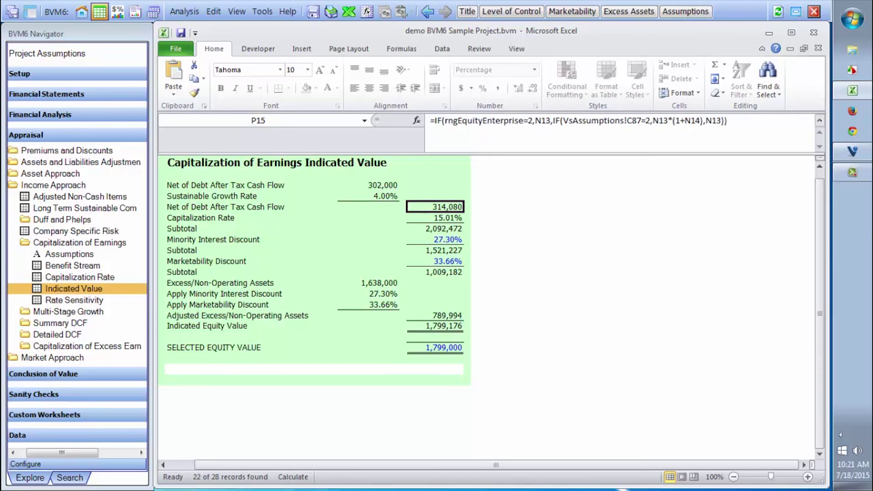
- Examine the Capitalization Rate, Minority Interest Discount, Marketability Discount and their subtotals
{"action": "key", "text": "Down"}
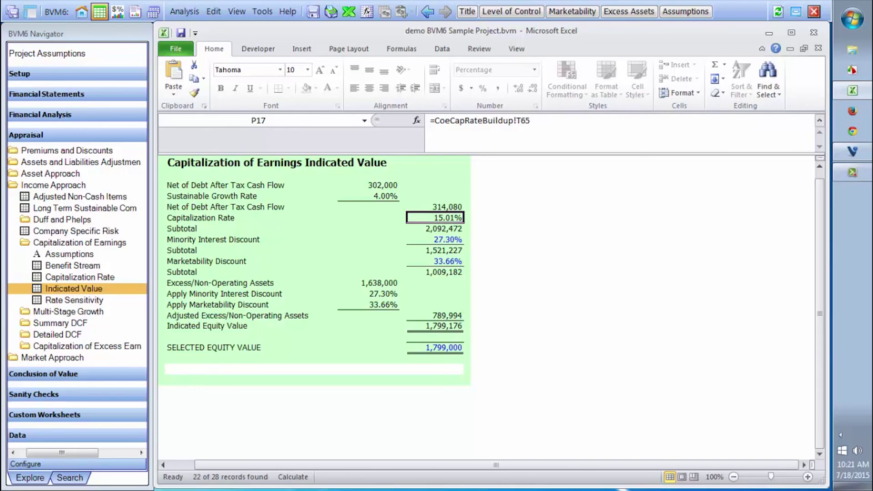
{"action": "key", "text": "Down"}
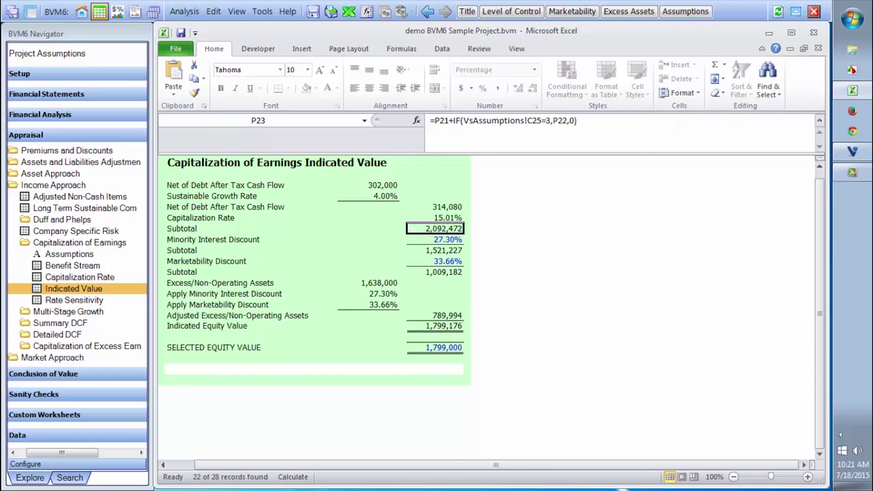
{"action": "key", "text": "Down"}
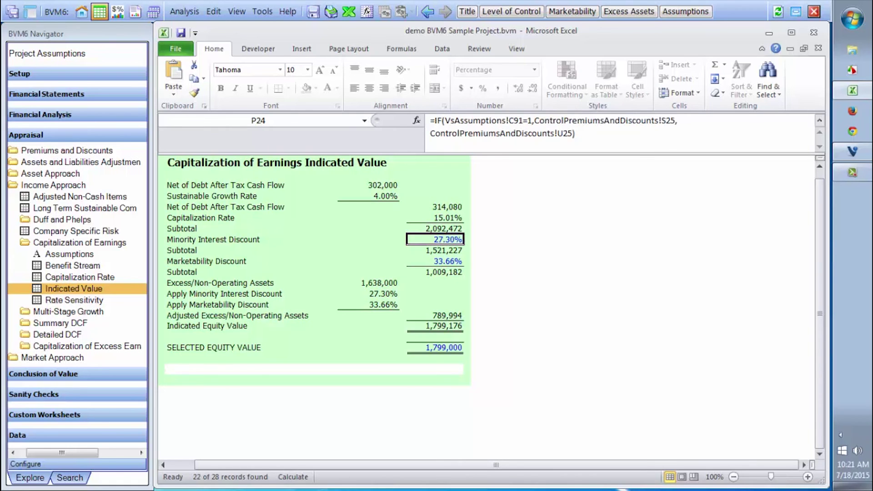
{"action": "key", "text": "Down"}
{"action": "key", "text": "Down"}
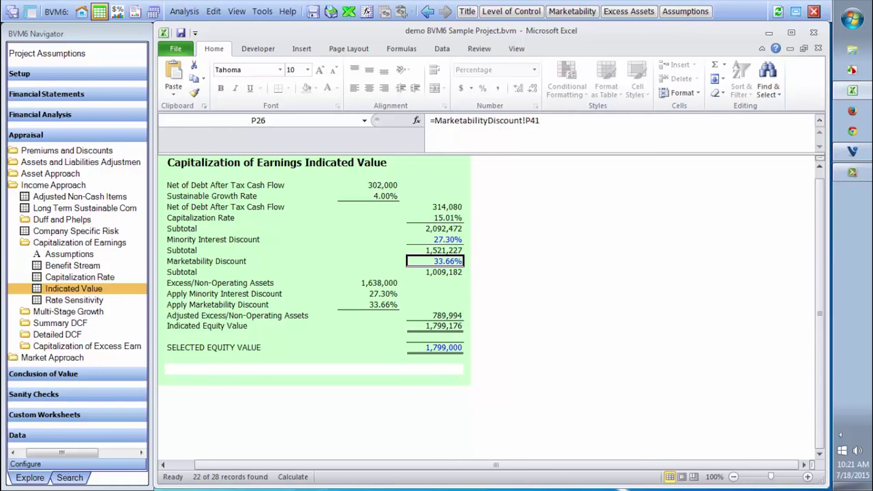
{"action": "key", "text": "Down"}
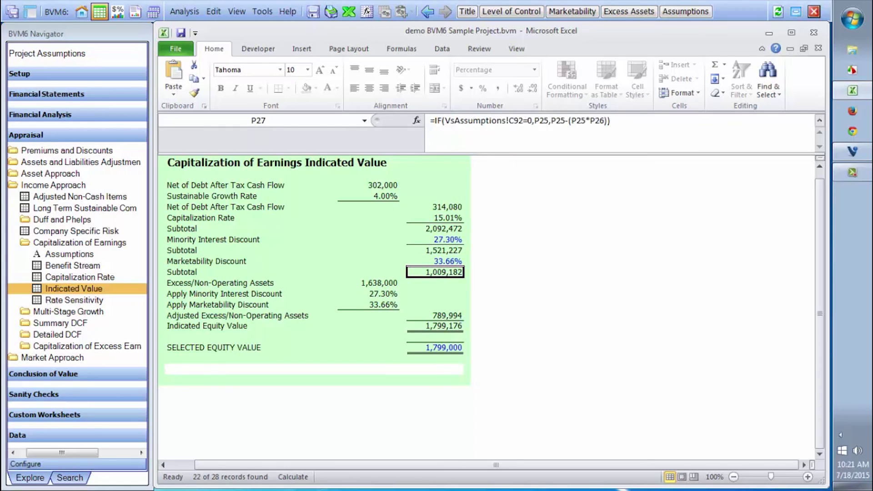
- Examine the Excess/Non-Operating Assets, the discounts applied to them, the Indicated Equity Value and the Selected Equity Value
{"action": "key", "text": "Down"}
{"action": "key", "text": "Left"}
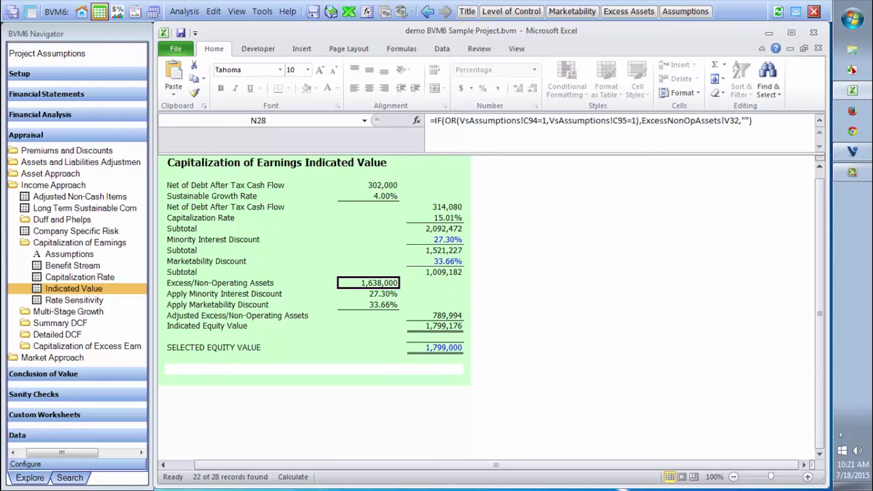
{"action": "key", "text": "Down"}
{"action": "key", "text": "Down"}
{"action": "key", "text": "Up"}
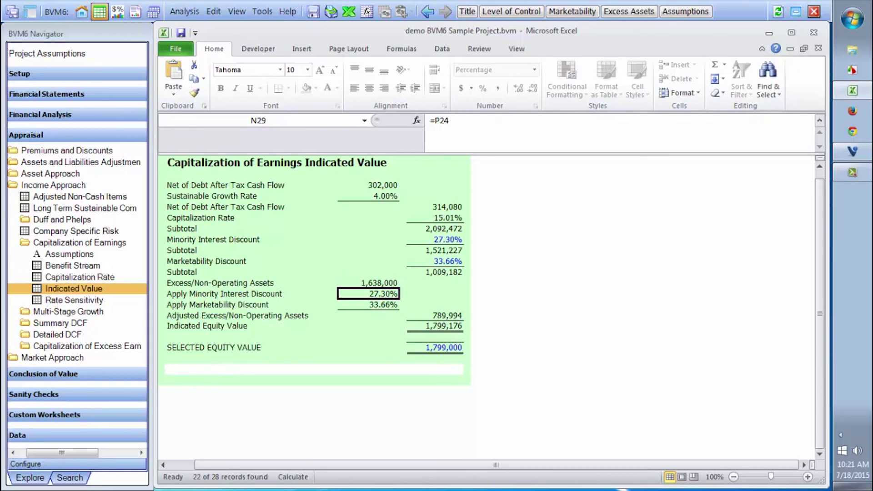
{"action": "key", "text": "Down"}
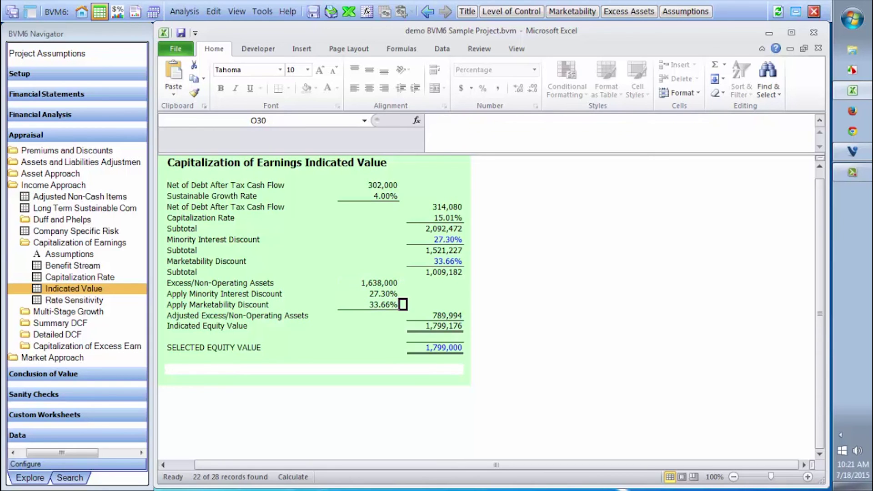
{"action": "key", "text": "Right"}
{"action": "key", "text": "Down"}
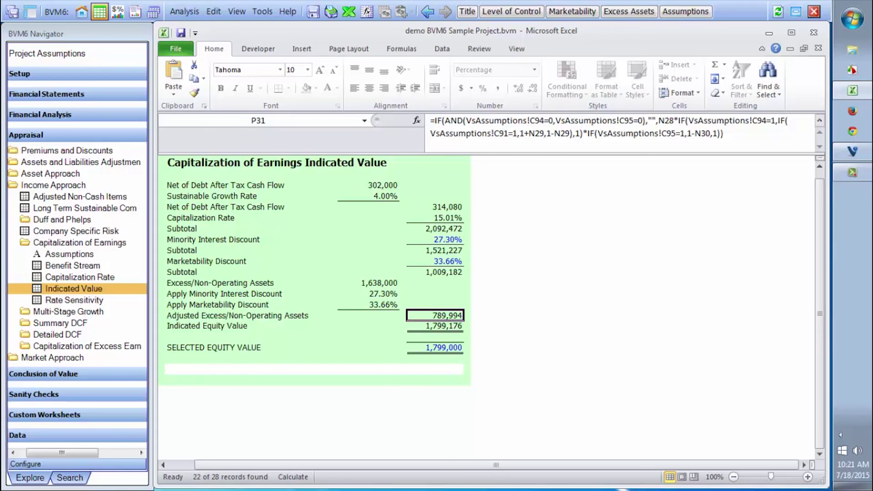
{"action": "key", "text": "Down"}
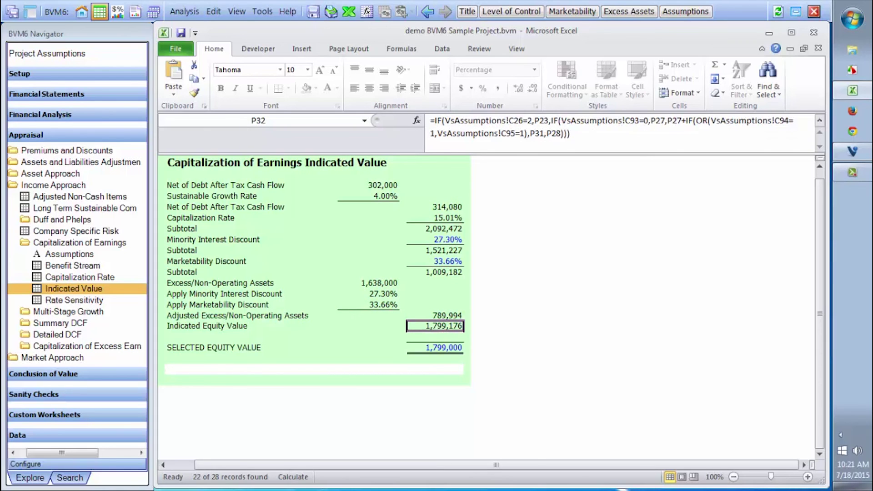
{"action": "key", "text": "Down"}
{"action": "key", "text": "Down"}
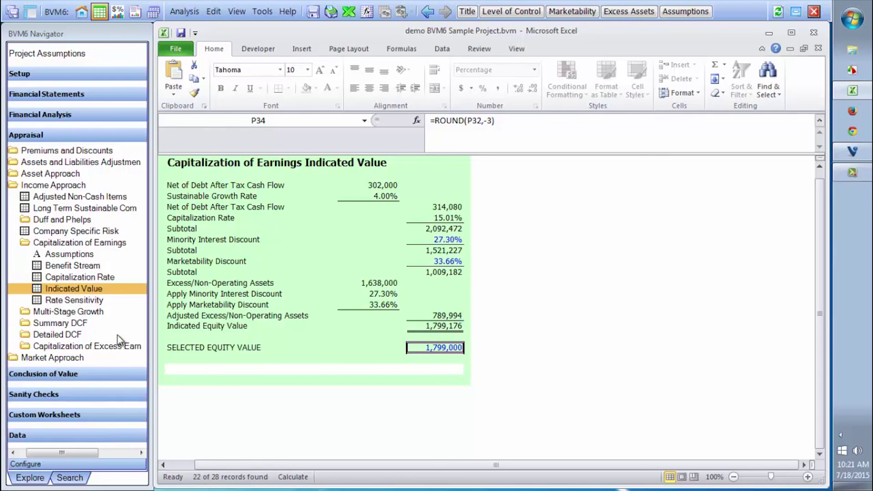
- Open the Capitalization of Earnings Rate Sensitivity worksheet and examine the central value and the first row across the sustainable growth rates
{"action": "left_click", "coordinate": [74, 300]}
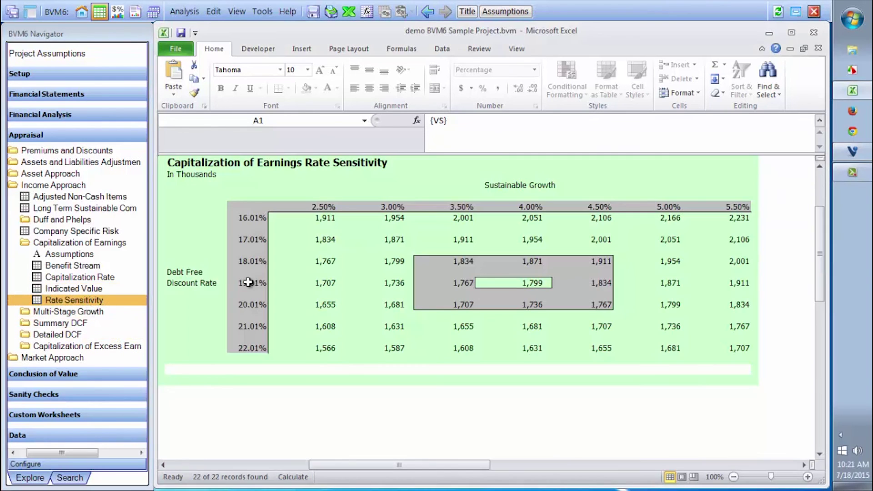
{"action": "left_click", "coordinate": [515, 285]}
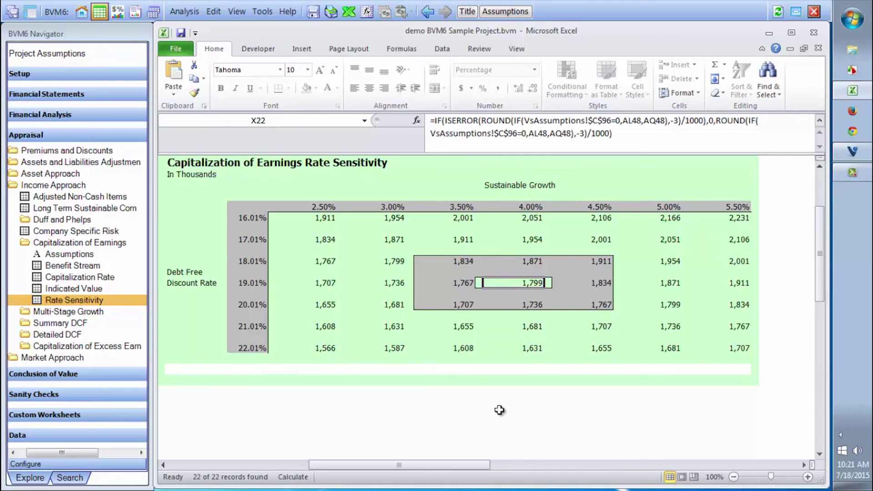
{"action": "left_click", "coordinate": [317, 218]}
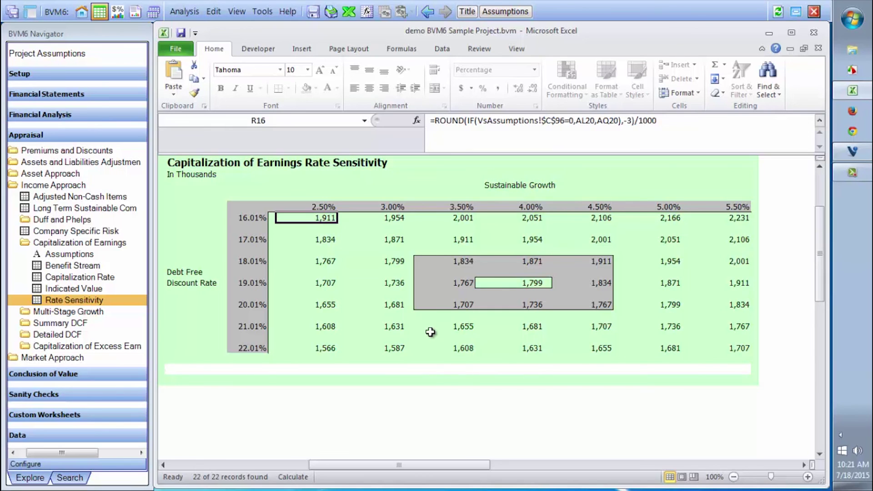
{"action": "key", "text": "Right"}
{"action": "key", "text": "Right"}
{"action": "key", "text": "Right"}
{"action": "key", "text": "Right"}
{"action": "key", "text": "Right"}
{"action": "key", "text": "Right"}
{"action": "key", "text": "Right"}
{"action": "key", "text": "Right"}
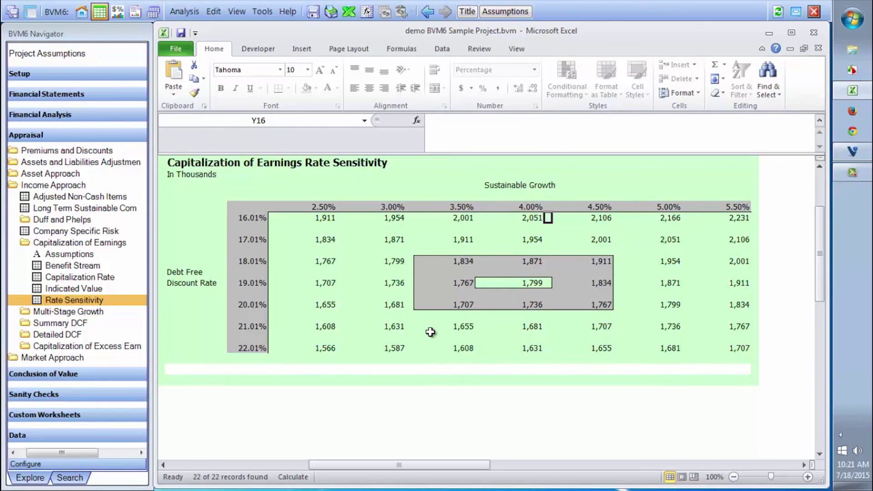
{"action": "key", "text": "Right"}
{"action": "key", "text": "Left"}
{"action": "key", "text": "Left"}
{"action": "key", "text": "Left"}
{"action": "key", "text": "Left"}
{"action": "key", "text": "Left"}
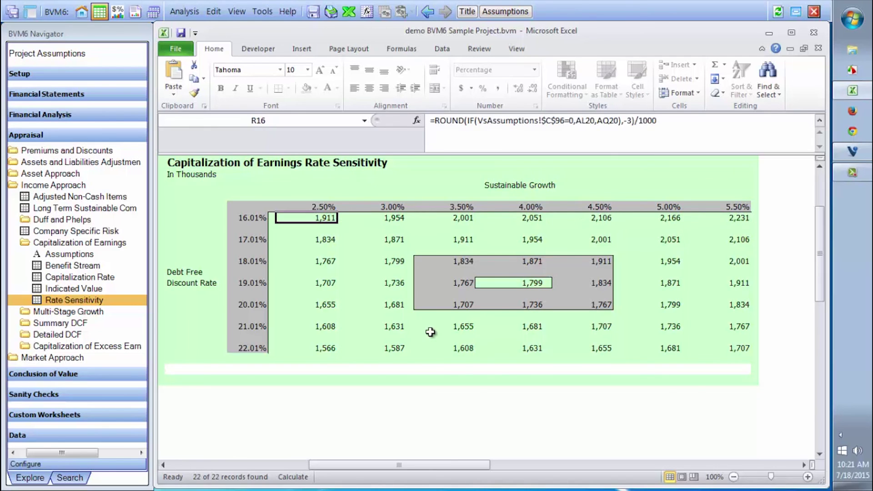
- Examine the equity values in the 2.50% sustainable growth column across the discount rates
{"action": "key", "text": "Down"}
{"action": "key", "text": "Down"}
{"action": "key", "text": "Down"}
{"action": "key", "text": "Down"}
{"action": "key", "text": "Down"}
{"action": "key", "text": "Down"}
{"action": "key", "text": "Down"}
{"action": "key", "text": "Up"}
{"action": "key", "text": "Up"}
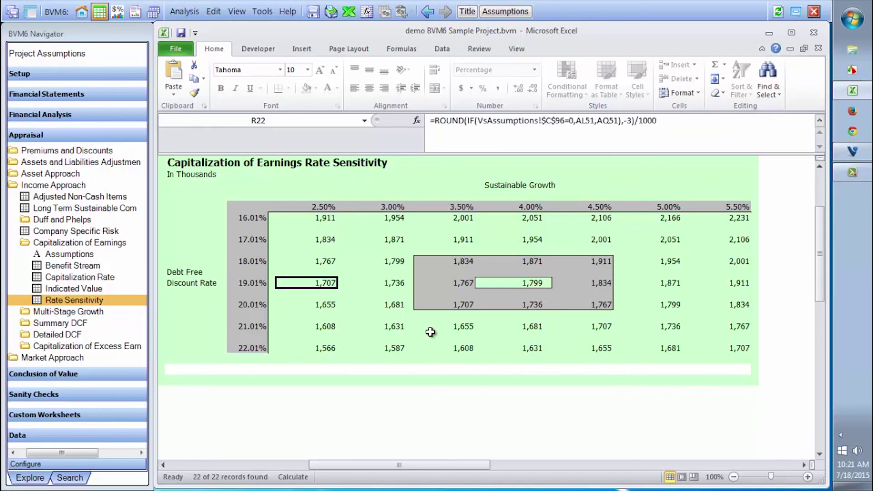
{"action": "key", "text": "Up"}
{"action": "key", "text": "Up"}
{"action": "key", "text": "Up"}
- Examine the debt free discount rate column along the side of the sensitivity table
{"action": "key", "text": "Left"}
{"action": "key", "text": "Left"}
{"action": "key", "text": "Up"}
{"action": "key", "text": "Up"}
{"action": "key", "text": "Down"}
{"action": "key", "text": "Down"}
{"action": "key", "text": "Down"}
{"action": "key", "text": "Down"}
{"action": "key", "text": "Down"}
{"action": "key", "text": "Down"}
{"action": "key", "text": "Down"}
{"action": "key", "text": "Down"}
{"action": "key", "text": "Down"}
{"action": "key", "text": "Down"}
{"action": "key", "text": "Down"}
{"action": "key", "text": "Down"}
{"action": "key", "text": "Up"}
{"action": "key", "text": "Up"}
{"action": "key", "text": "Up"}
{"action": "key", "text": "Up"}
- Examine the shaded range of equity values surrounding the central value in the sensitivity table
{"action": "key", "text": "Right"}
{"action": "key", "text": "Right"}
{"action": "key", "text": "Right"}
{"action": "key", "text": "Right"}
{"action": "key", "text": "Right"}
{"action": "key", "text": "Right"}
{"action": "key", "text": "Right"}
{"action": "key", "text": "Right"}
{"action": "key", "text": "Right"}
{"action": "key", "text": "Down"}
{"action": "key", "text": "Down"}
{"action": "key", "text": "Left"}
{"action": "key", "text": "Left"}
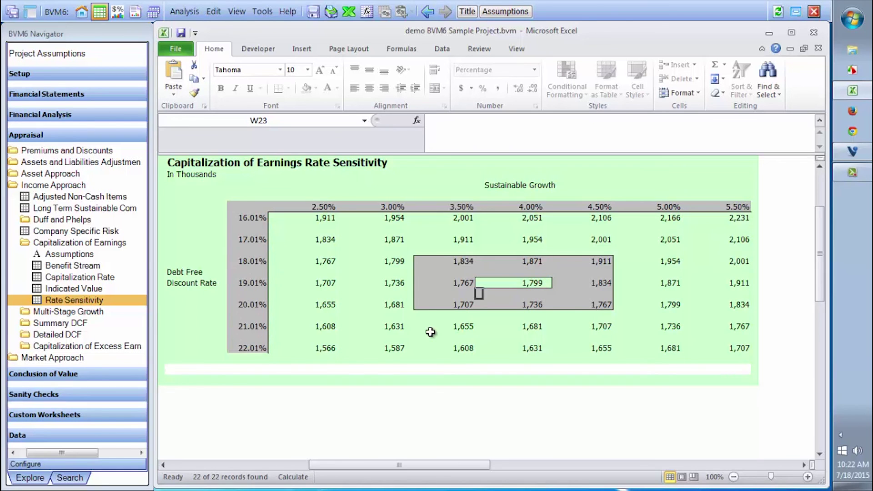
- Reopen the Capitalization of Earnings Indicated Value worksheet
{"action": "left_click", "coordinate": [82, 288]}
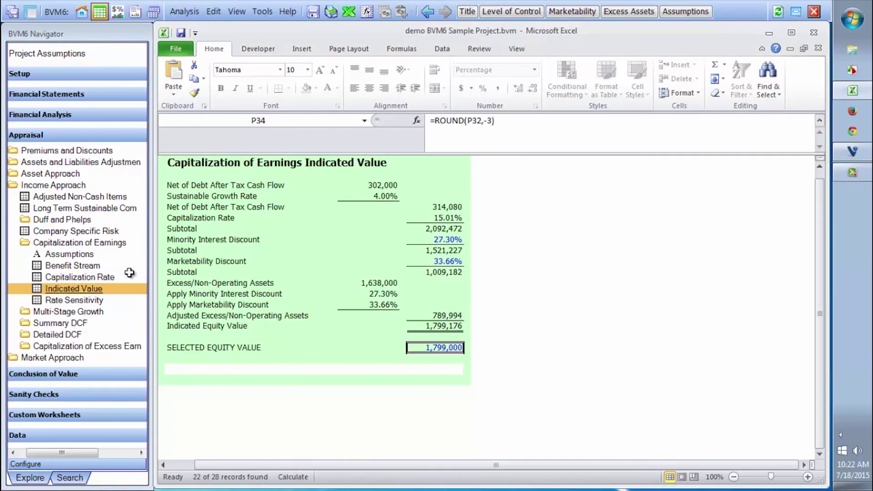
- Open the Conclusion of Value worksheet and examine the indicated values of the valuation methods
{"action": "left_click", "coordinate": [40, 377]}
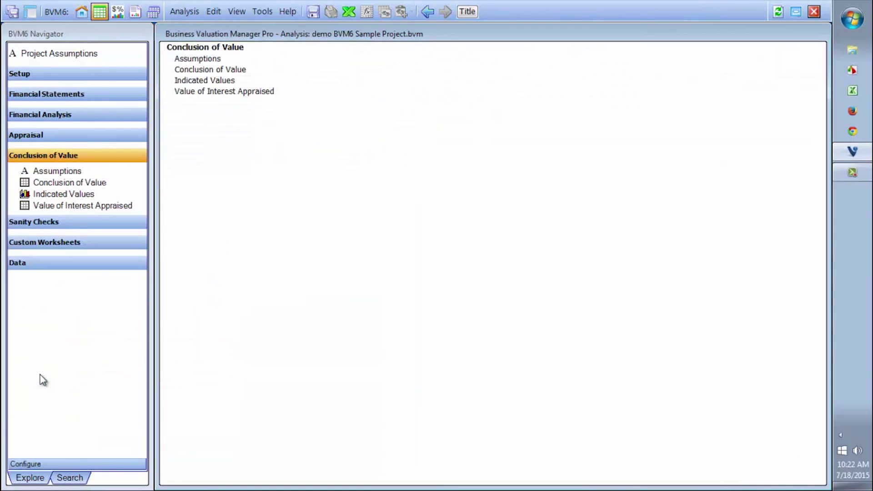
{"action": "left_click", "coordinate": [69, 182]}
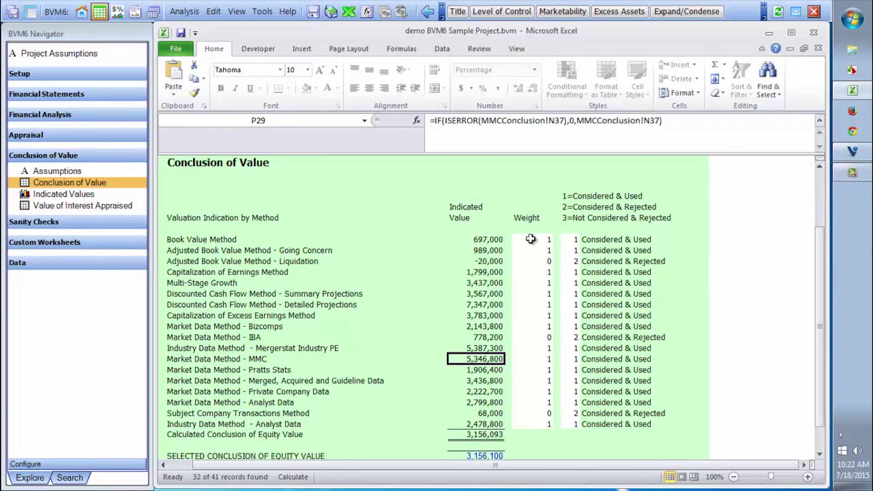
{"action": "left_click", "coordinate": [480, 240]}
{"action": "key", "text": "Down"}
{"action": "key", "text": "Down"}
{"action": "key", "text": "Down"}
{"action": "key", "text": "Down"}
{"action": "key", "text": "Down"}
{"action": "key", "text": "Down"}
{"action": "key", "text": "Down"}
{"action": "key", "text": "Down"}
{"action": "key", "text": "Down"}
{"action": "key", "text": "Down"}
{"action": "key", "text": "Down"}
{"action": "key", "text": "Down"}
{"action": "key", "text": "Down"}
{"action": "key", "text": "Down"}
{"action": "key", "text": "Down"}
{"action": "key", "text": "Down"}
{"action": "key", "text": "Down"}
{"action": "key", "text": "Up"}
{"action": "key", "text": "Up"}
{"action": "key", "text": "Up"}
{"action": "key", "text": "Up"}
{"action": "key", "text": "Up"}
{"action": "key", "text": "Up"}
{"action": "key", "text": "Up"}
{"action": "key", "text": "Up"}
{"action": "key", "text": "Up"}
{"action": "key", "text": "Up"}
{"action": "key", "text": "Up"}
{"action": "key", "text": "Up"}
{"action": "key", "text": "Up"}
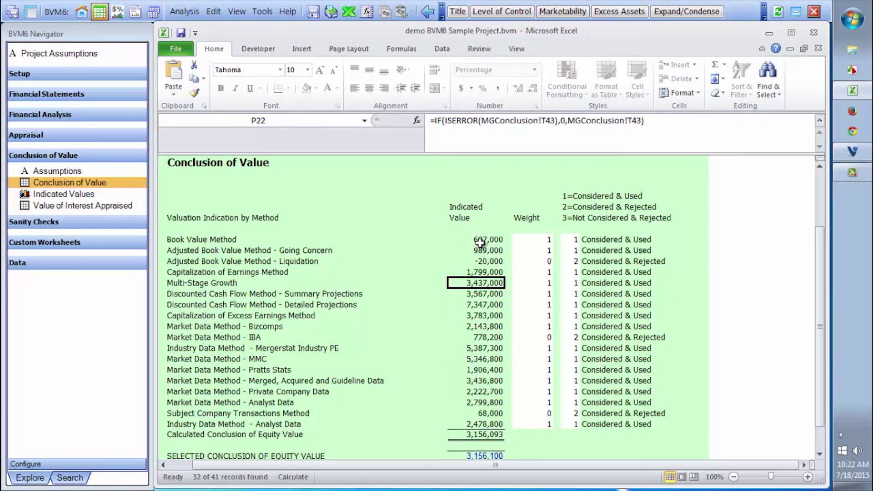
{"action": "key", "text": "Up"}
{"action": "key", "text": "Up"}
{"action": "key", "text": "Up"}
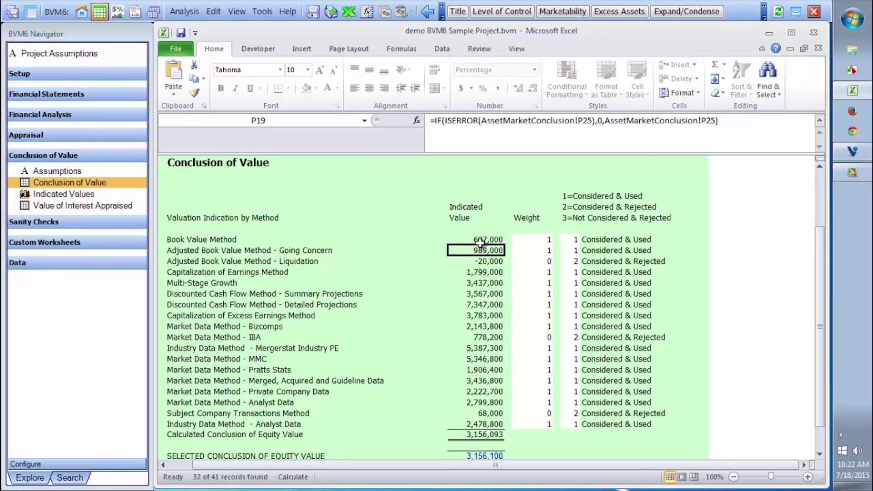
- Examine the income approach methods from Capitalization of Earnings through Capitalization of Excess Earnings
{"action": "key", "text": "Down"}
{"action": "key", "text": "Down"}
{"action": "key", "text": "Left"}
{"action": "key", "text": "Left"}
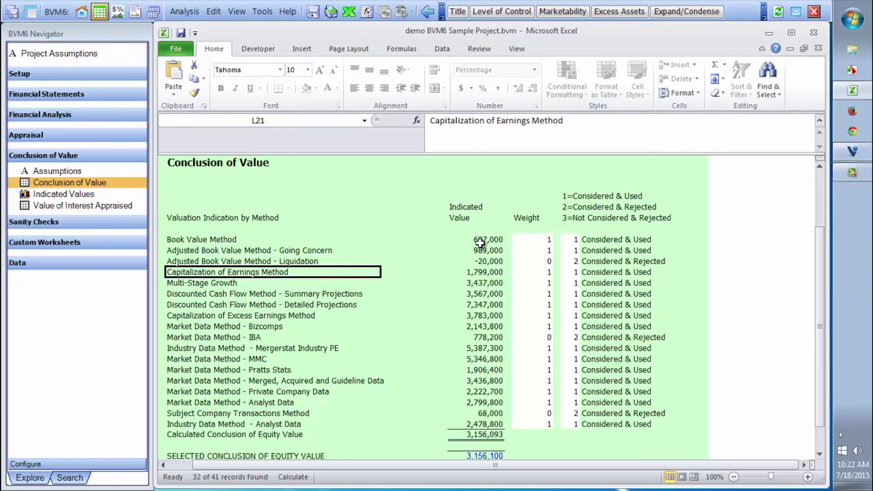
{"action": "key", "text": "Down"}
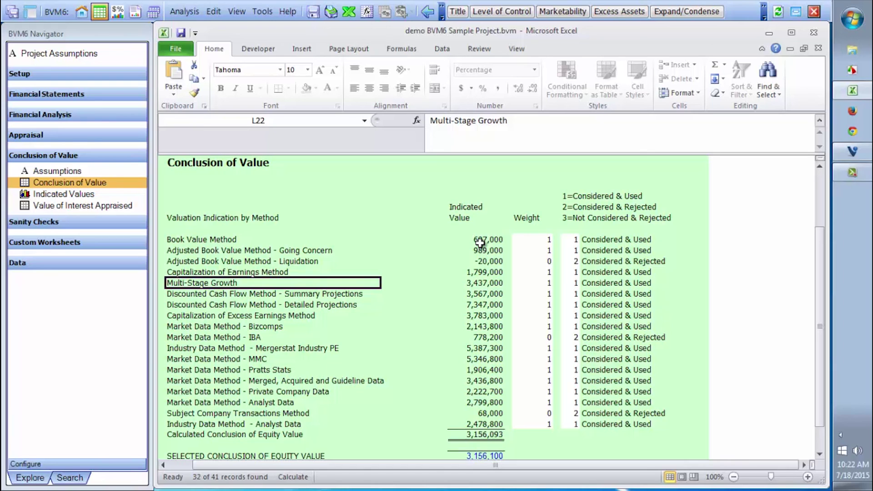
{"action": "key", "text": "Down"}
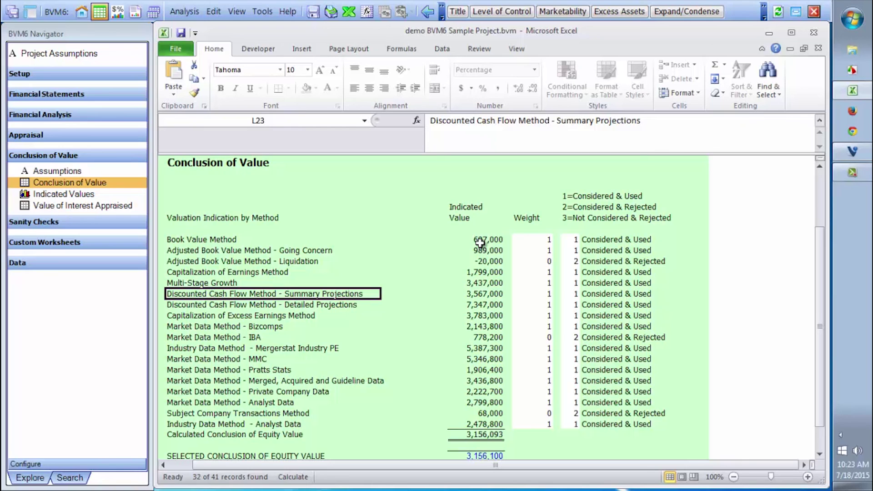
{"action": "key", "text": "Down"}
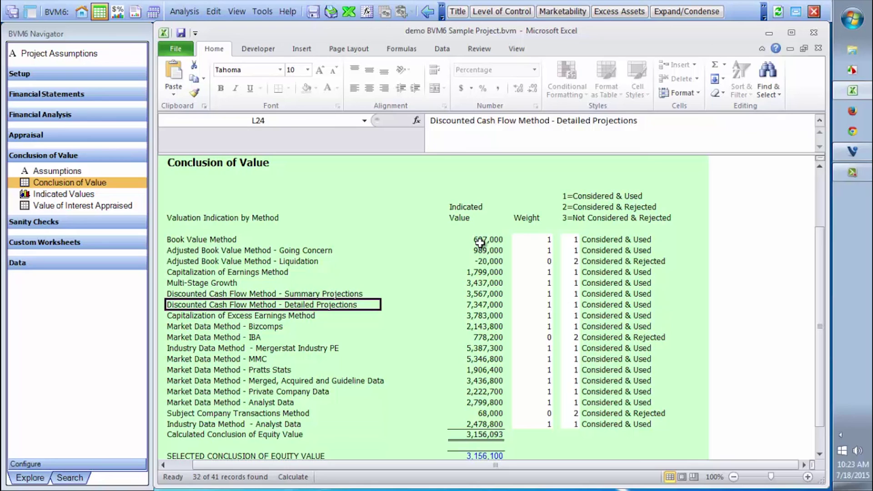
{"action": "key", "text": "Down"}
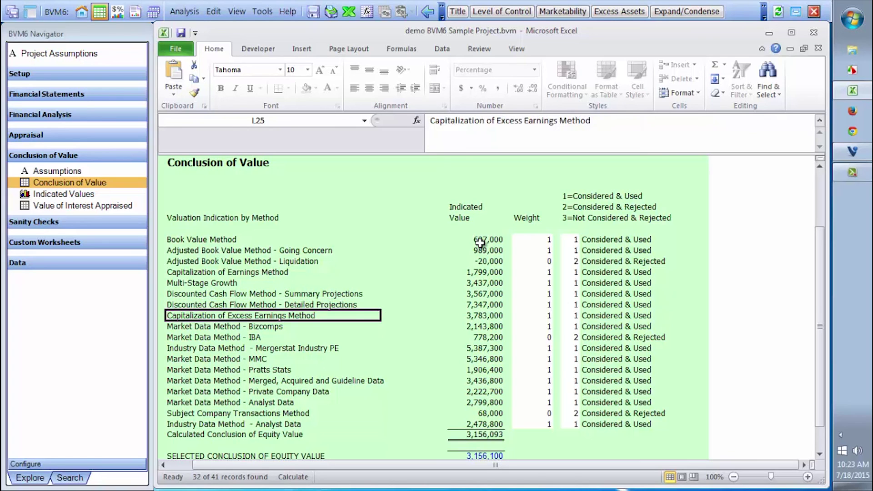
- Compare the Discounted Cash Flow Detailed Projections row with the Capitalization of Excess Earnings row
{"action": "key", "text": "Up"}
{"action": "key", "text": "Down"}
{"action": "key", "text": "Up"}
{"action": "key", "text": "Down"}
{"action": "key", "text": "Up"}
{"action": "key", "text": "Down"}
{"action": "key", "text": "Up"}
{"action": "key", "text": "Down"}
{"action": "key", "text": "Right"}
{"action": "key", "text": "Right"}
{"action": "key", "text": "Right"}
{"action": "key", "text": "Left"}
{"action": "key", "text": "Left"}
{"action": "key", "text": "Left"}
{"action": "key", "text": "Up"}
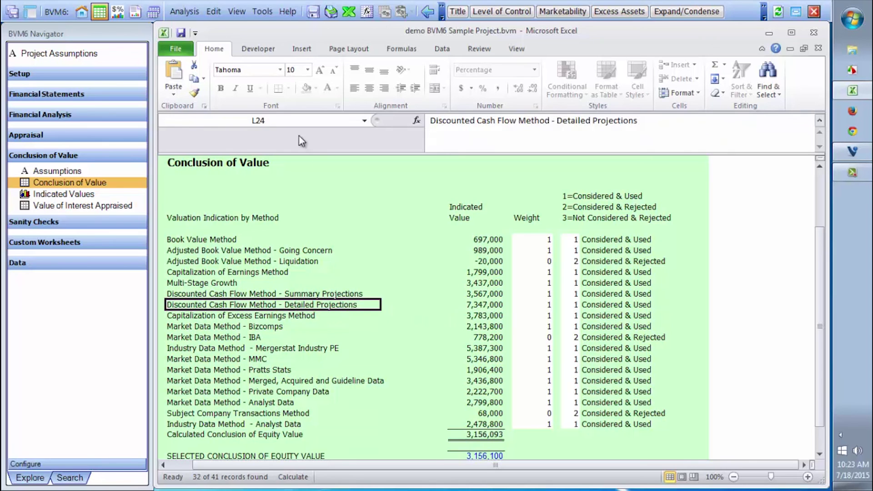
- Open the Income Statement Methods worksheet in the Detailed DCF projection methods of the Income Approach
{"action": "left_click", "coordinate": [34, 135]}
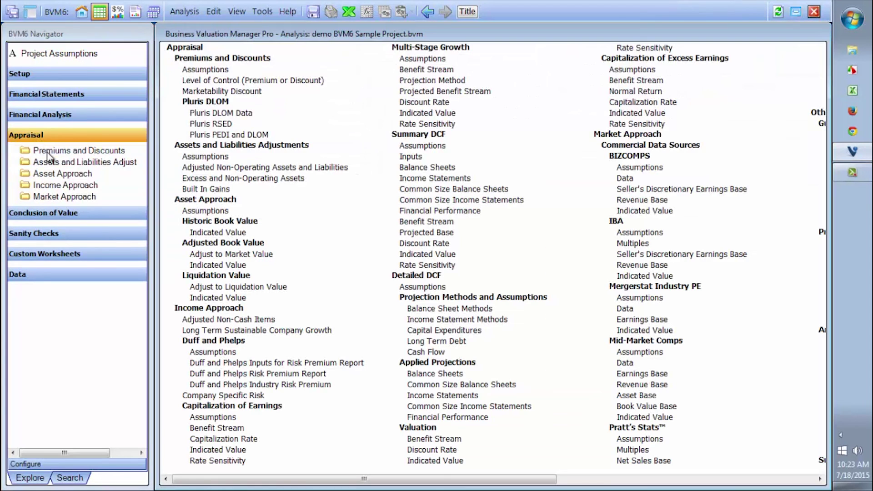
{"action": "left_click", "coordinate": [58, 187]}
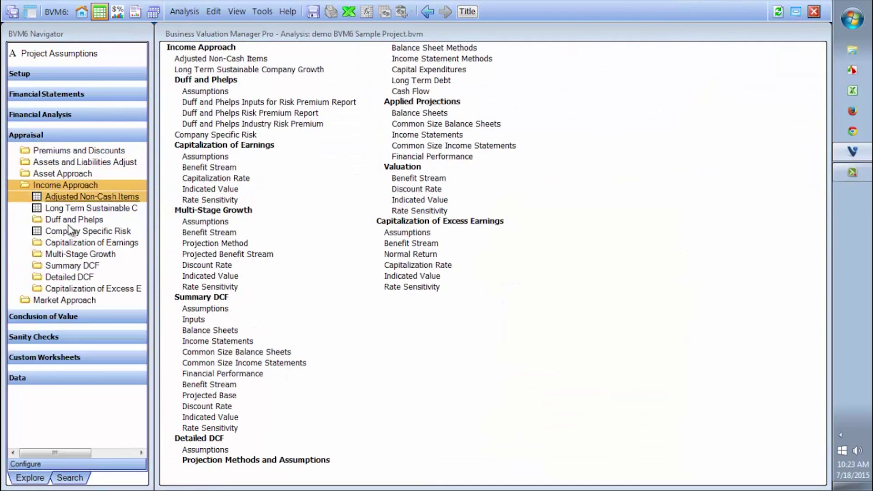
{"action": "left_click", "coordinate": [73, 276]}
{"action": "left_click", "coordinate": [77, 291]}
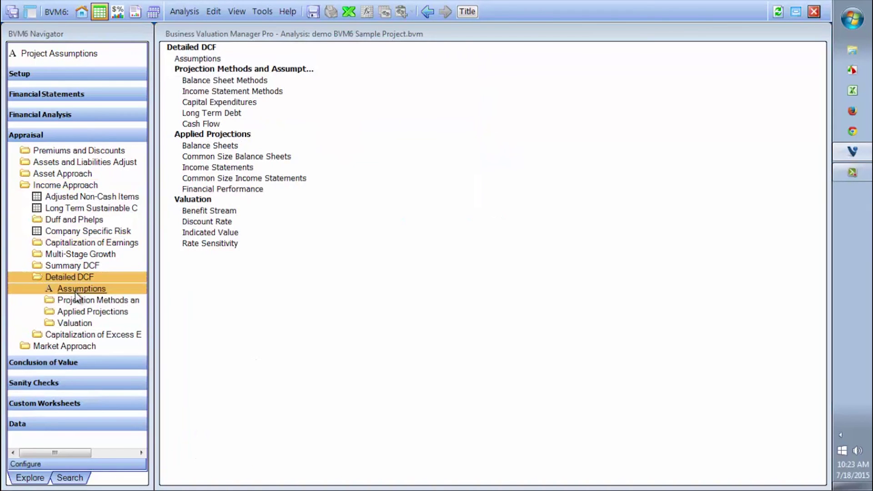
{"action": "left_click", "coordinate": [78, 299]}
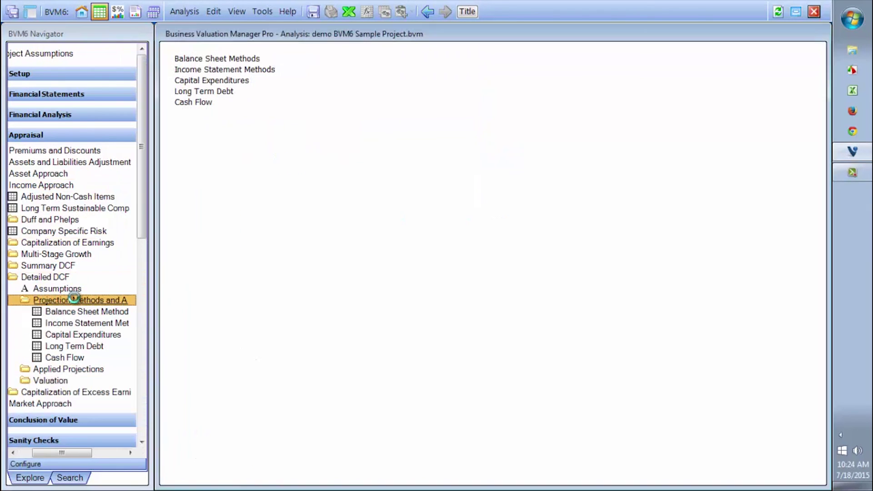
{"action": "left_click", "coordinate": [72, 324]}
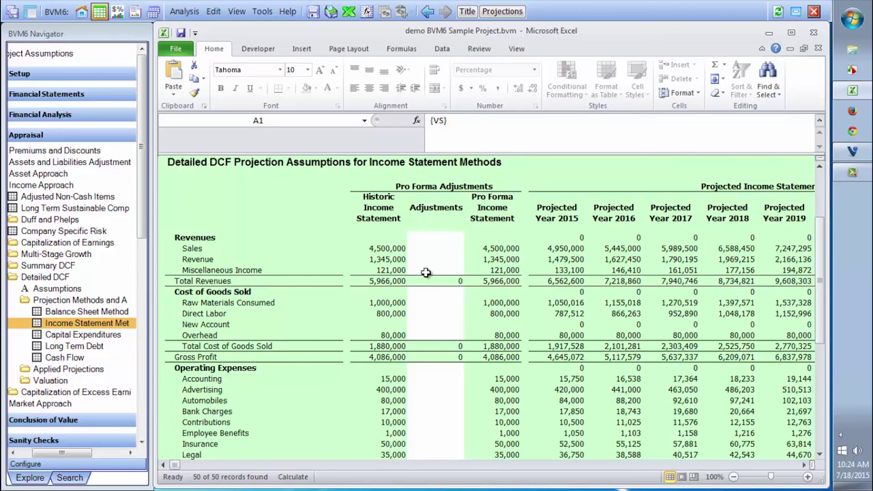
- Enter a pro forma adjustment of 1,880,000 for New Account under Cost of Goods Sold
{"action": "left_click", "coordinate": [450, 249]}
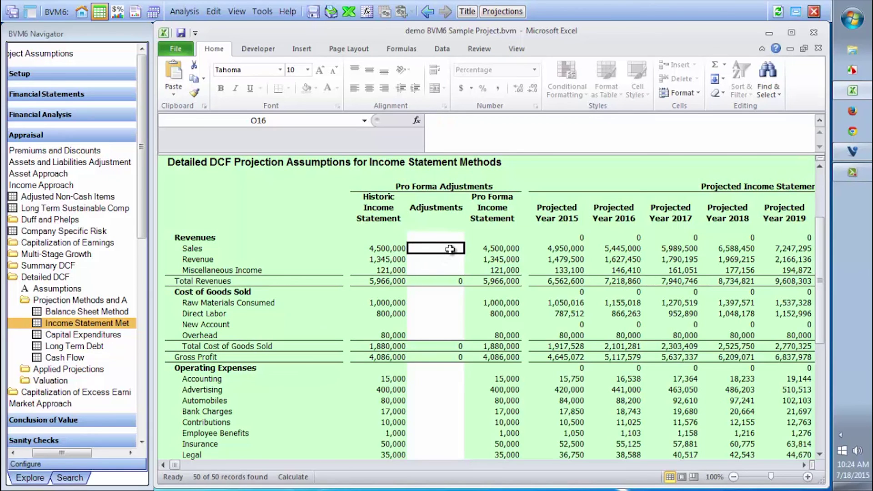
{"action": "key", "text": "Down"}
{"action": "left_click", "coordinate": [450, 249]}
{"action": "key", "text": "Down"}
{"action": "key", "text": "Down"}
{"action": "key", "text": "Down"}
{"action": "key", "text": "Down"}
{"action": "key", "text": "Down"}
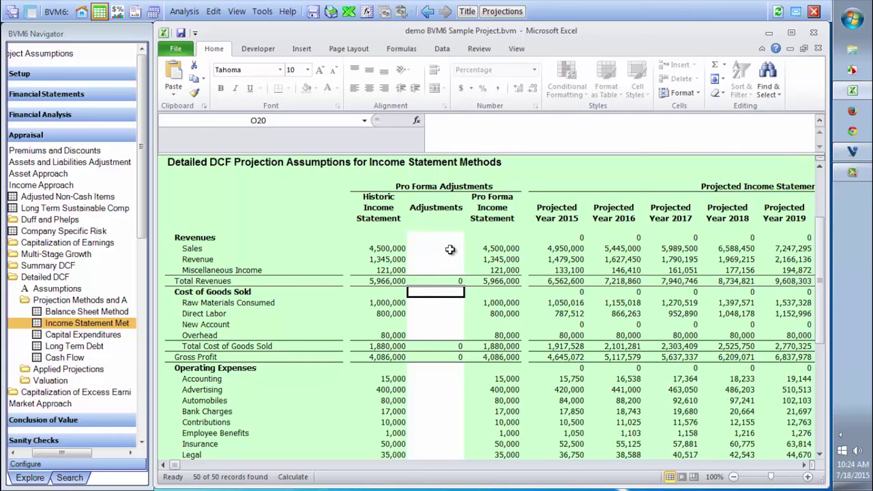
{"action": "key", "text": "Down"}
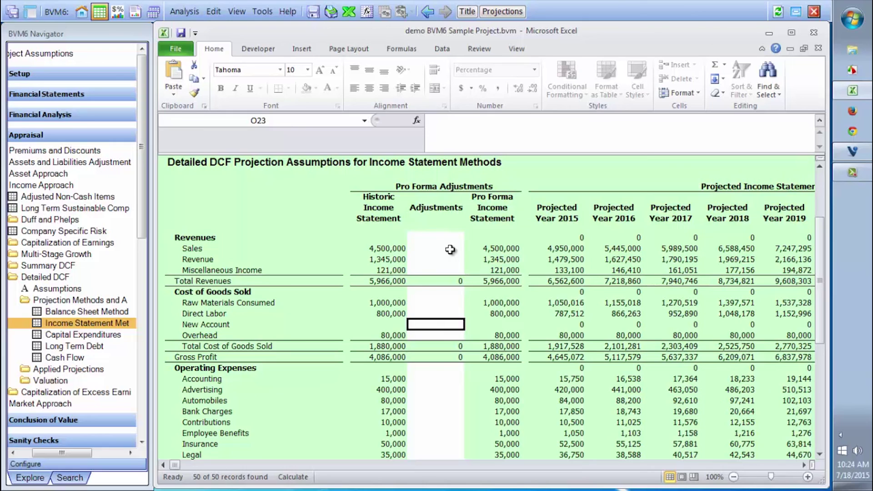
{"action": "type", "text": "1888"}
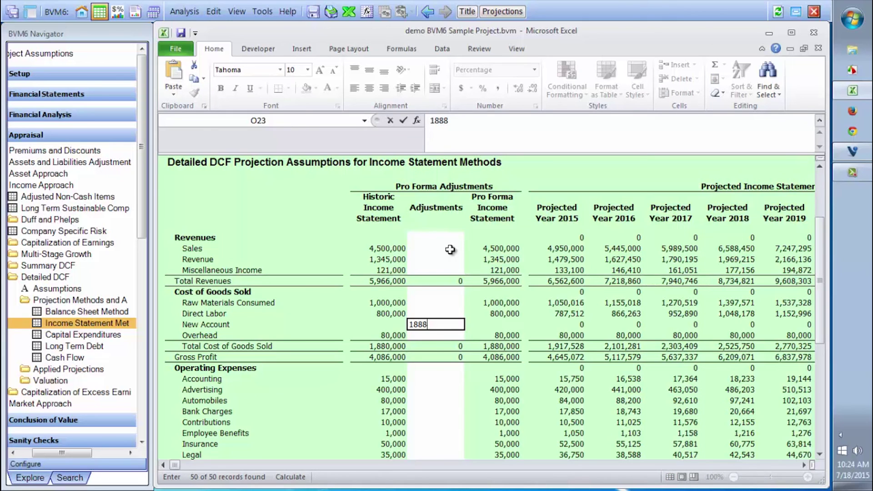
{"action": "key", "text": "BackSpace"}
{"action": "type", "text": "0000"}
{"action": "key", "text": "Return"}
- Enter a pro forma adjustment of -80,000 for Overhead
{"action": "type", "text": "-"}
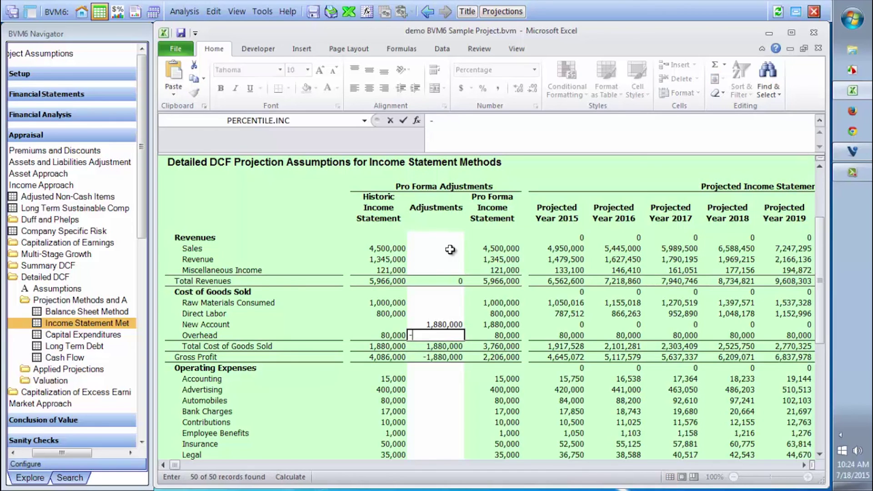
{"action": "type", "text": "80,000"}
{"action": "key", "text": "Return"}
- Enter a pro forma adjustment of -8,000 for Direct Labor and correct it to -800,000
{"action": "key", "text": "Up"}
{"action": "key", "text": "Up"}
{"action": "key", "text": "Up"}
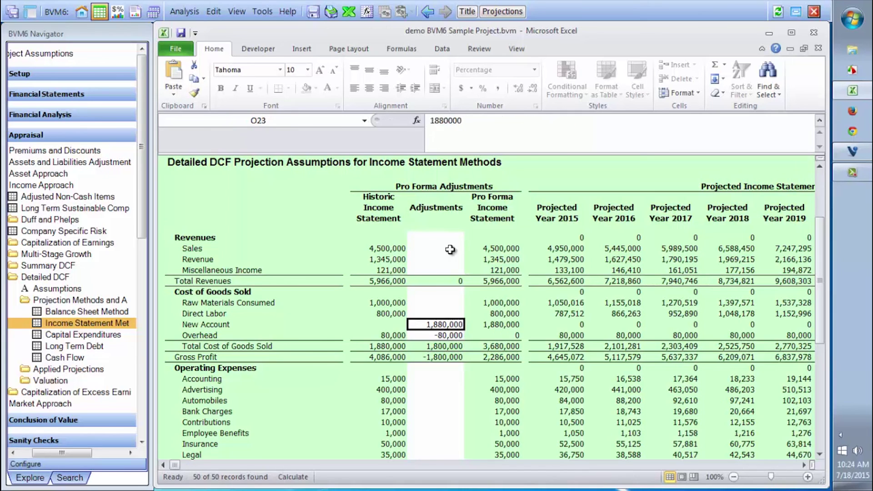
{"action": "type", "text": "-8000"}
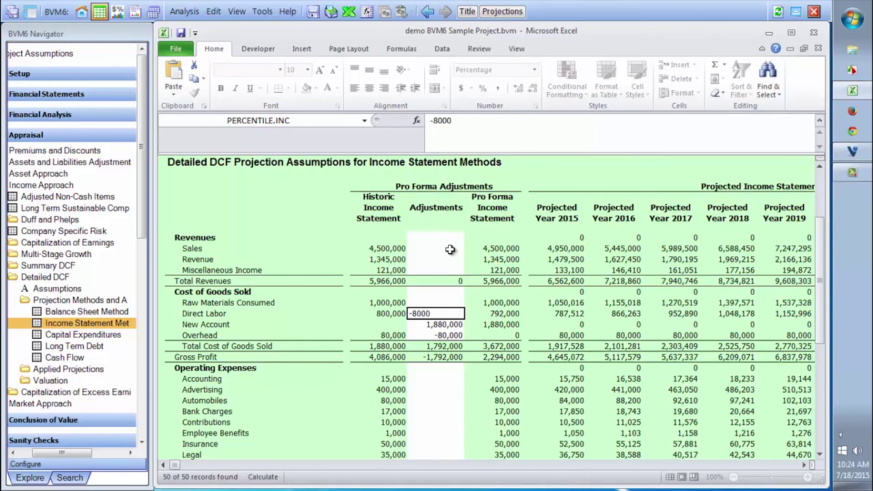
{"action": "key", "text": "Return"}
{"action": "key", "text": "Up"}
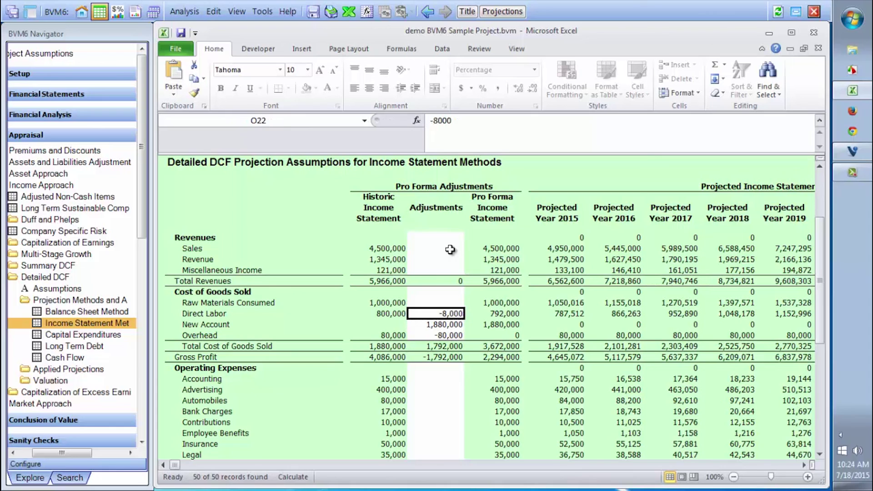
{"action": "type", "text": "-800,000"}
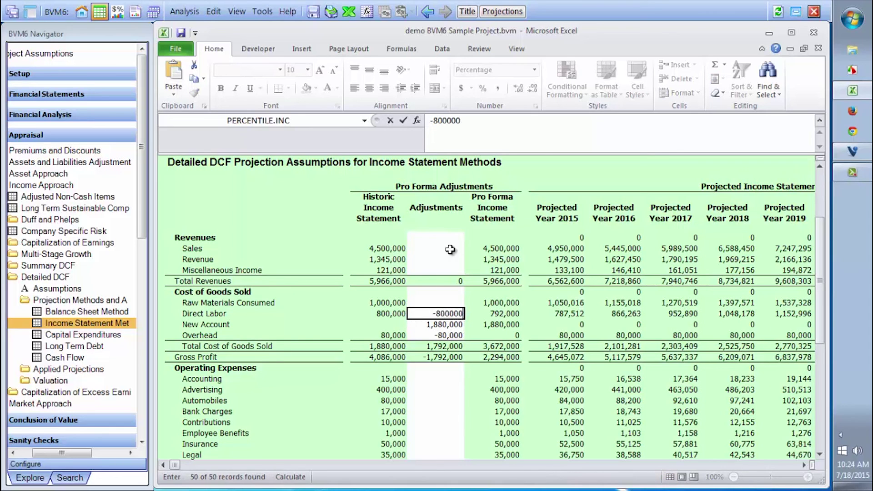
{"action": "key", "text": "Return"}
{"action": "key", "text": "Up"}
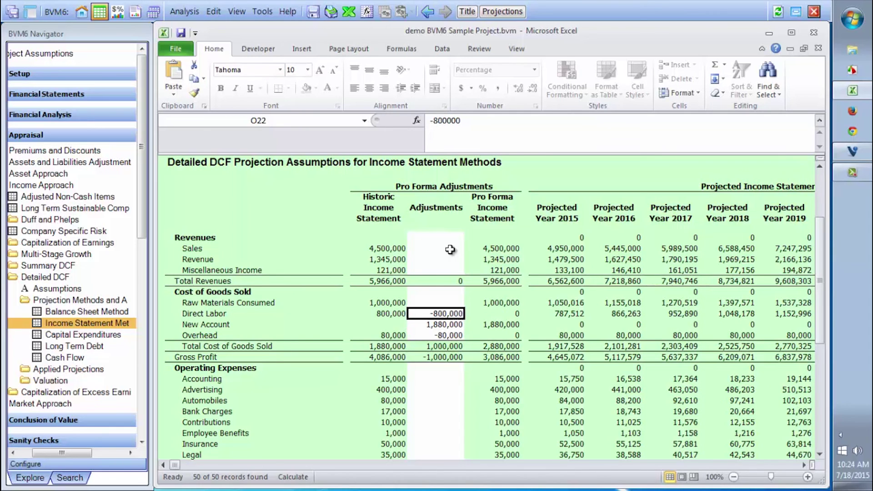
- Try a pro forma adjustment of -1,000,000 for Direct Labor
{"action": "type", "text": "-1,0"}
{"action": "type", "text": "00,000"}
{"action": "key", "text": "Return"}
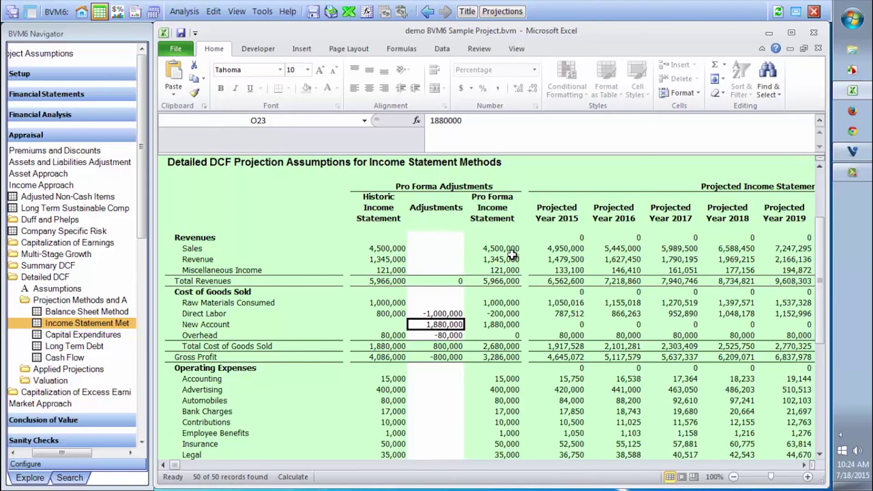
- Set the pro forma adjustments to -1,000,000 for Raw Materials Consumed and -800,000 for Direct Labor
{"action": "left_click", "coordinate": [443, 304]}
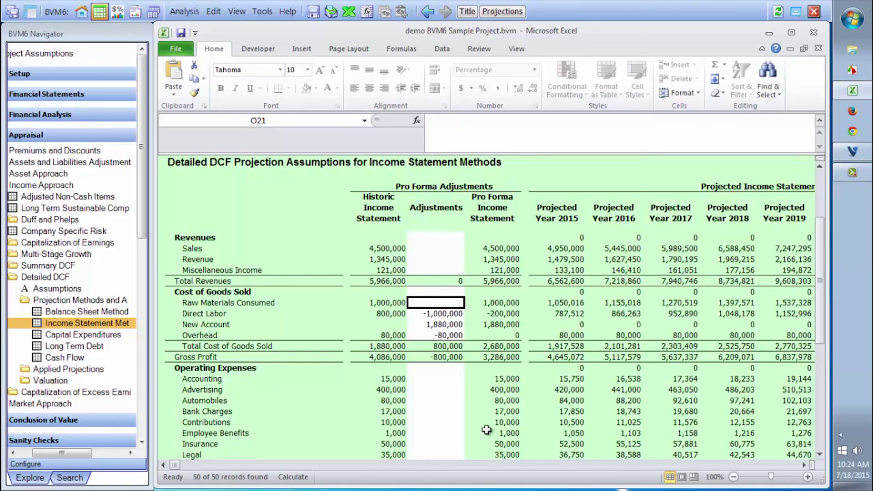
{"action": "key", "text": "Up"}
{"action": "key", "text": "Down"}
{"action": "key", "text": "Down"}
{"action": "key", "text": "Up"}
{"action": "type", "text": "-1000000"}
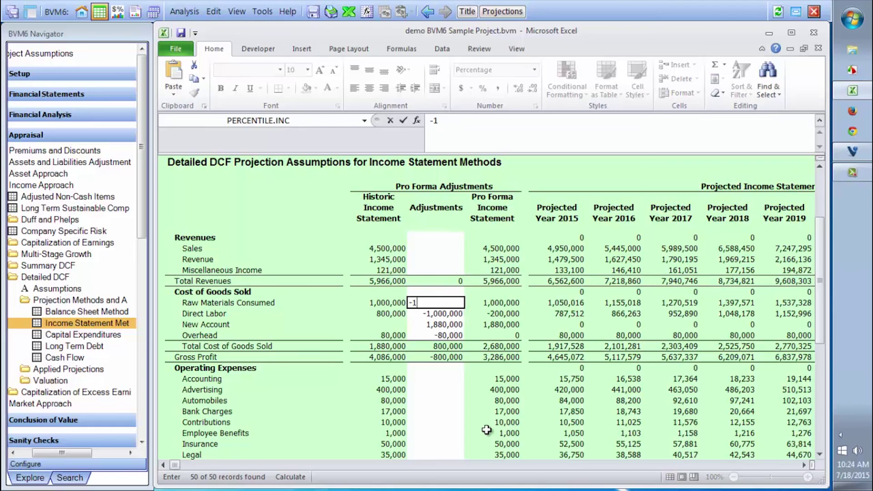
{"action": "key", "text": "Return"}
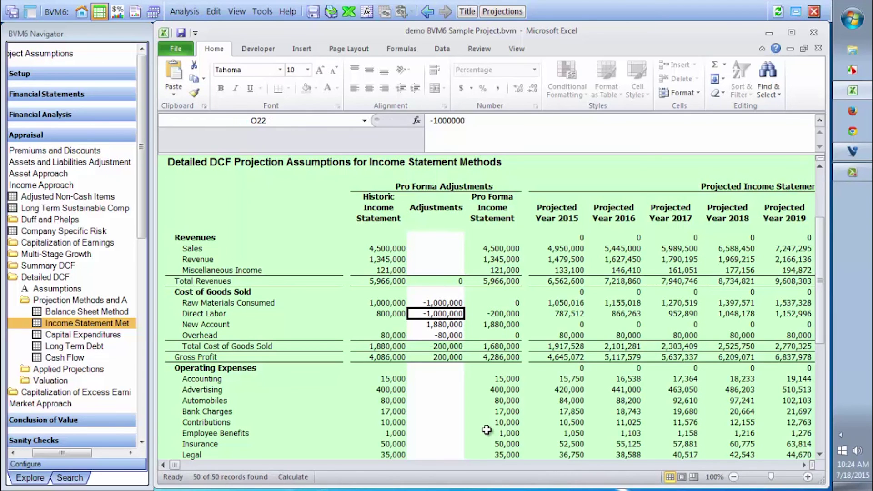
{"action": "type", "text": "-800,000"}
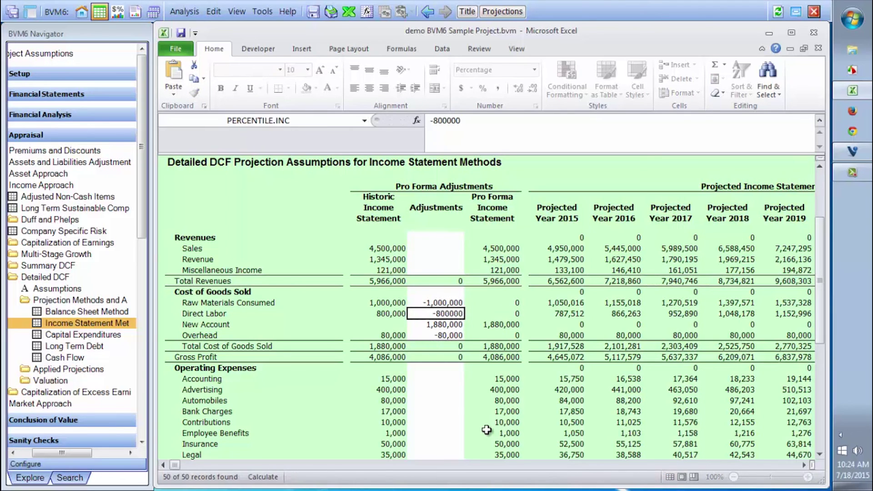
{"action": "key", "text": "Return"}
- Project New Account by Growth Percentage at 4% for every year from 2015 to 2024
{"action": "left_click", "coordinate": [498, 325]}
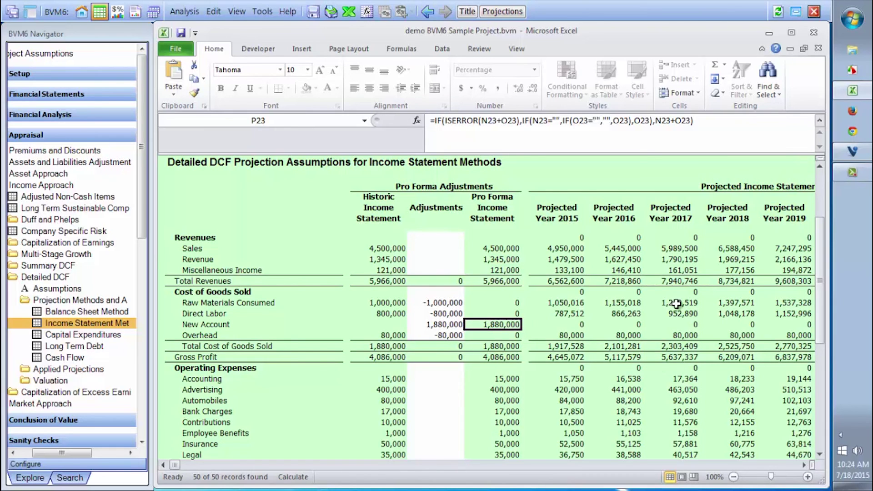
{"action": "left_click", "coordinate": [506, 306]}
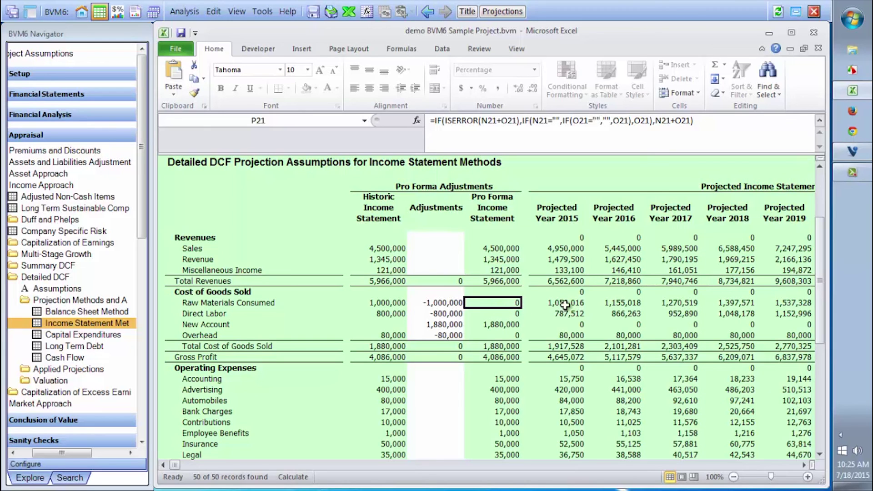
{"action": "left_click", "coordinate": [498, 323]}
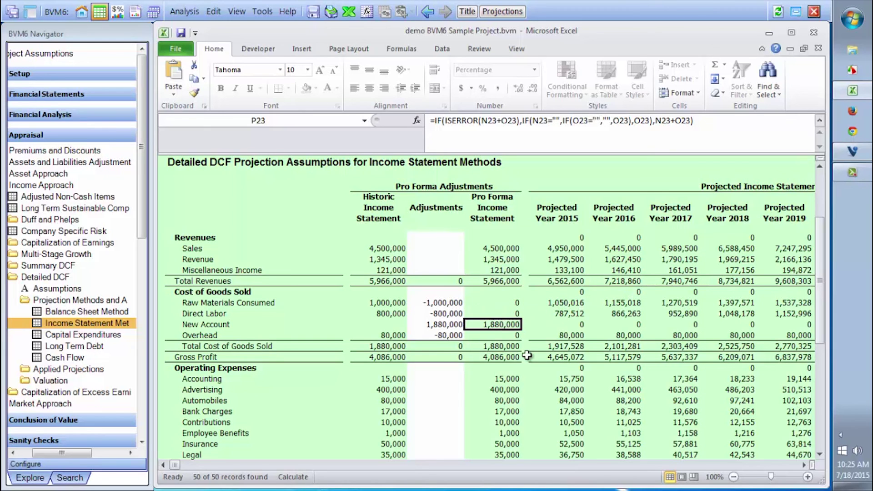
{"action": "left_click", "coordinate": [494, 12]}
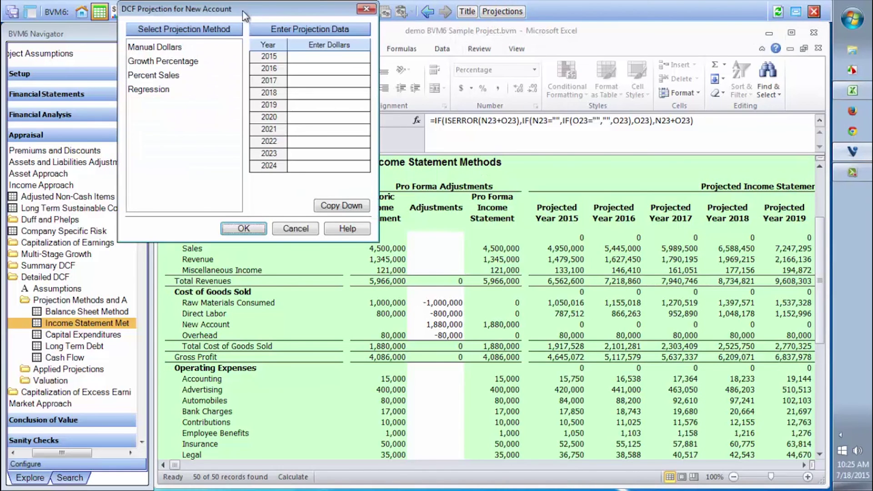
{"action": "left_click_drag", "start_coordinate": [243, 10], "coordinate": [255, 45]}
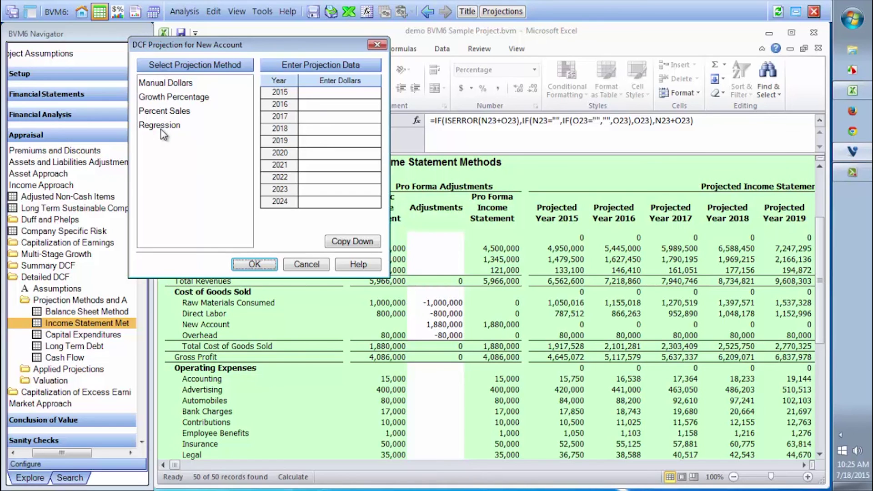
{"action": "left_click", "coordinate": [174, 99]}
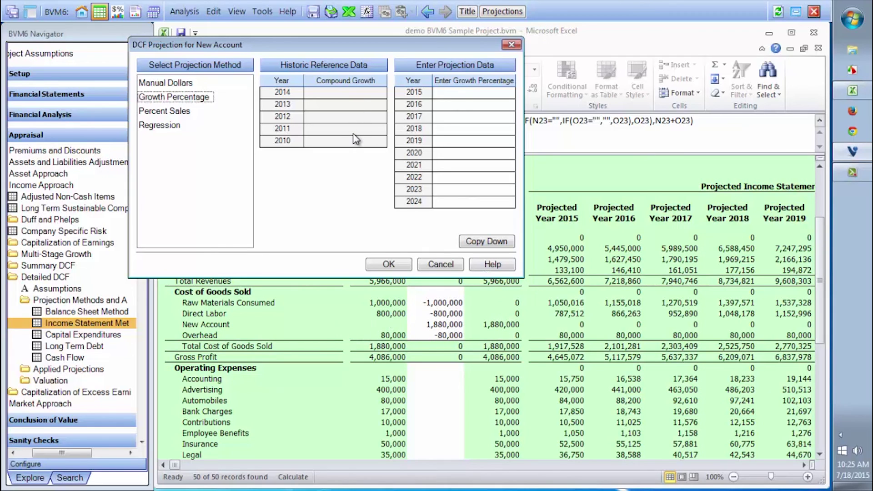
{"action": "left_click", "coordinate": [479, 93]}
{"action": "left_click", "coordinate": [489, 240]}
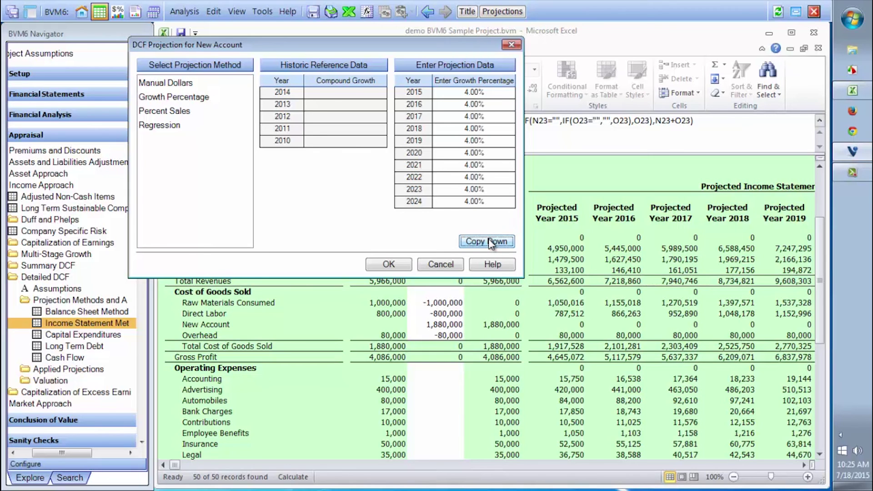
{"action": "left_click", "coordinate": [389, 265]}
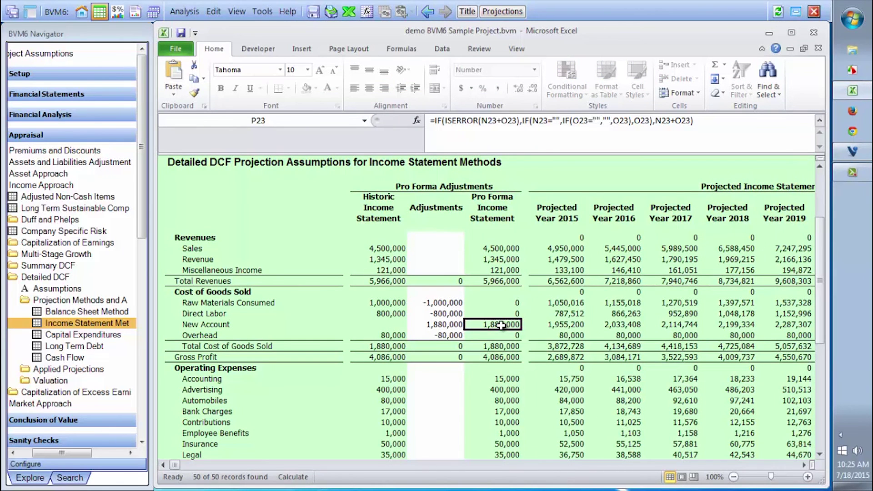
- Examine New Account's projected amounts from 2015 through 2024
{"action": "key", "text": "Right"}
{"action": "key", "text": "Right"}
{"action": "key", "text": "Right"}
{"action": "key", "text": "Right"}
{"action": "key", "text": "Right"}
{"action": "key", "text": "Right"}
{"action": "key", "text": "Right"}
{"action": "key", "text": "Right"}
{"action": "key", "text": "Right"}
{"action": "key", "text": "Right"}
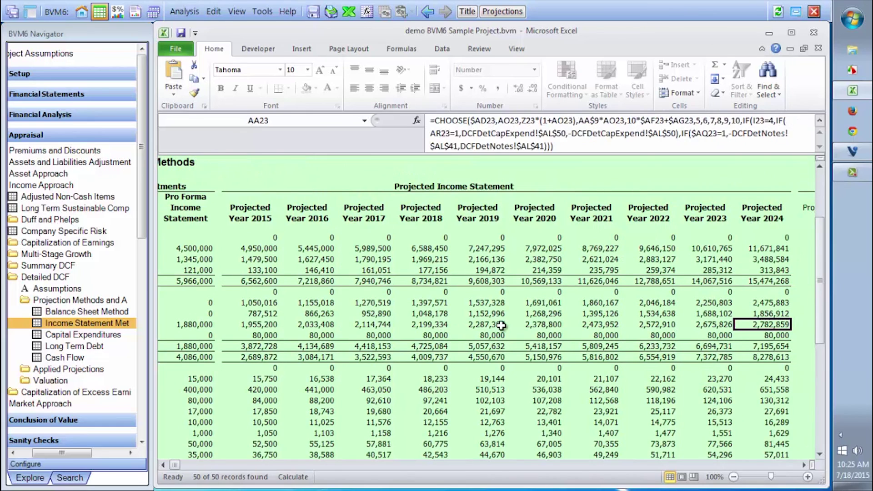
- Examine the projection method and yearly calculation factor assumptions on the New Account row
{"action": "key", "text": "Right"}
{"action": "key", "text": "Right"}
{"action": "key", "text": "Right"}
{"action": "key", "text": "Right"}
{"action": "key", "text": "Right"}
{"action": "key", "text": "Right"}
{"action": "key", "text": "Right"}
{"action": "key", "text": "Right"}
{"action": "key", "text": "Right"}
{"action": "key", "text": "Right"}
{"action": "key", "text": "Right"}
{"action": "key", "text": "Right"}
{"action": "key", "text": "Left"}
{"action": "key", "text": "Left"}
{"action": "key", "text": "Left"}
{"action": "key", "text": "Left"}
{"action": "key", "text": "Left"}
{"action": "key", "text": "Left"}
{"action": "key", "text": "Left"}
{"action": "key", "text": "Left"}
{"action": "key", "text": "Left"}
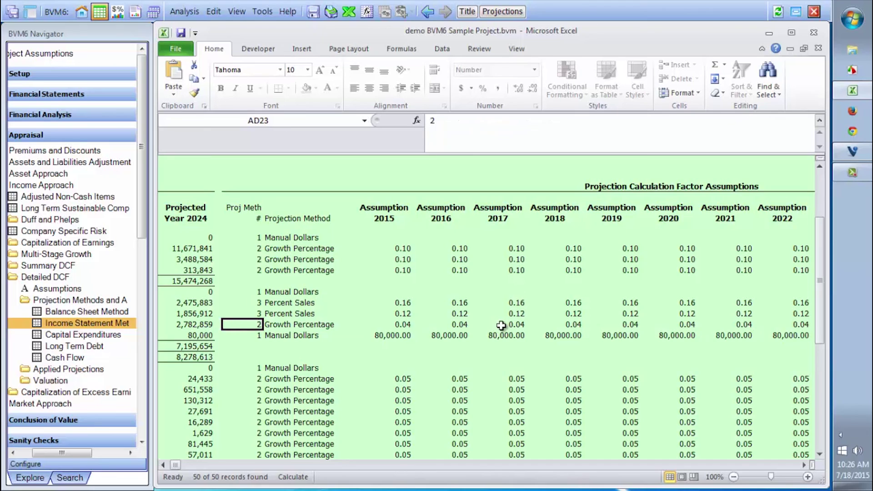
{"action": "key", "text": "Right"}
{"action": "key", "text": "Right"}
{"action": "key", "text": "Right"}
{"action": "key", "text": "Right"}
{"action": "key", "text": "Right"}
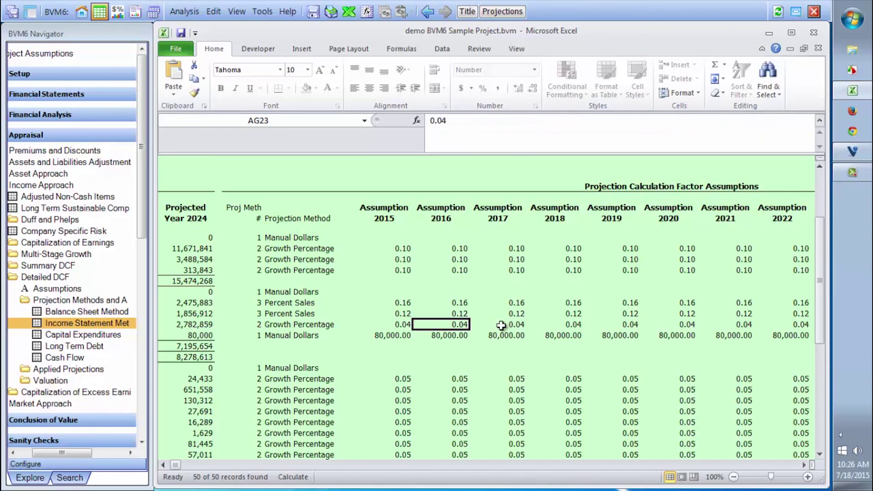
{"action": "key", "text": "Right"}
{"action": "key", "text": "Right"}
{"action": "key", "text": "Right"}
{"action": "key", "text": "Right"}
{"action": "key", "text": "Right"}
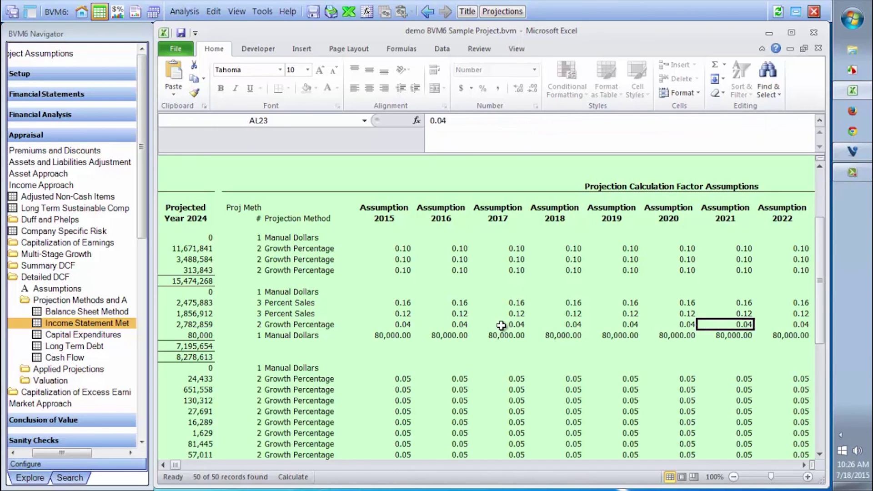
- Project Raw Materials Consumed by Growth Percentage at 4% for every year from 2015 to 2024
{"action": "key", "text": "Left"}
{"action": "key", "text": "Left"}
{"action": "key", "text": "Left"}
{"action": "key", "text": "Left"}
{"action": "key", "text": "Left"}
{"action": "key", "text": "Left"}
{"action": "key", "text": "Left"}
{"action": "key", "text": "Left"}
{"action": "key", "text": "Left"}
{"action": "key", "text": "Left"}
{"action": "key", "text": "Left"}
{"action": "key", "text": "Left"}
{"action": "key", "text": "Left"}
{"action": "key", "text": "Left"}
{"action": "key", "text": "Left"}
{"action": "key", "text": "Left"}
{"action": "key", "text": "Left"}
{"action": "key", "text": "Left"}
{"action": "key", "text": "Left"}
{"action": "key", "text": "Left"}
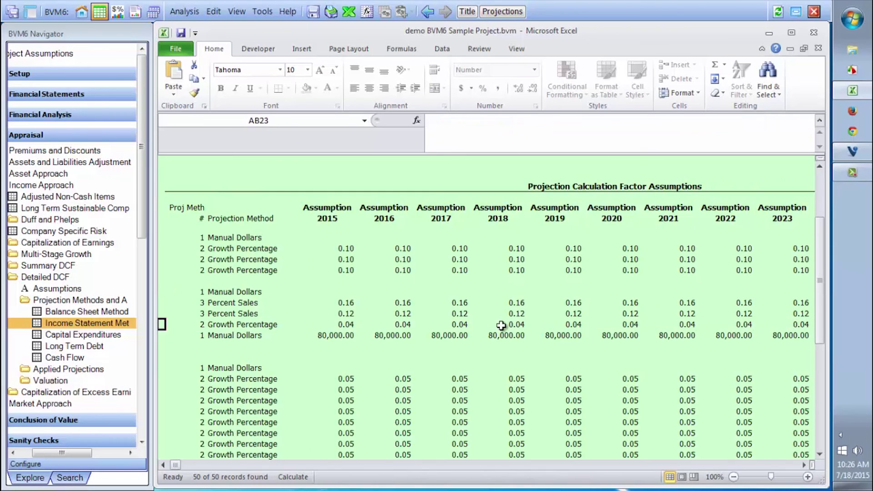
{"action": "key", "text": "Up"}
{"action": "key", "text": "Up"}
{"action": "key", "text": "Right"}
{"action": "key", "text": "Right"}
{"action": "key", "text": "Right"}
{"action": "key", "text": "Right"}
{"action": "key", "text": "Right"}
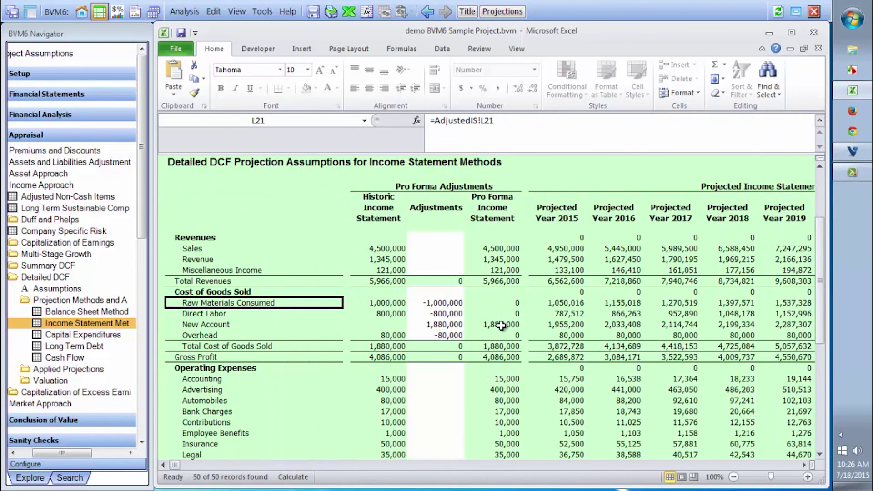
{"action": "left_click", "coordinate": [496, 13]}
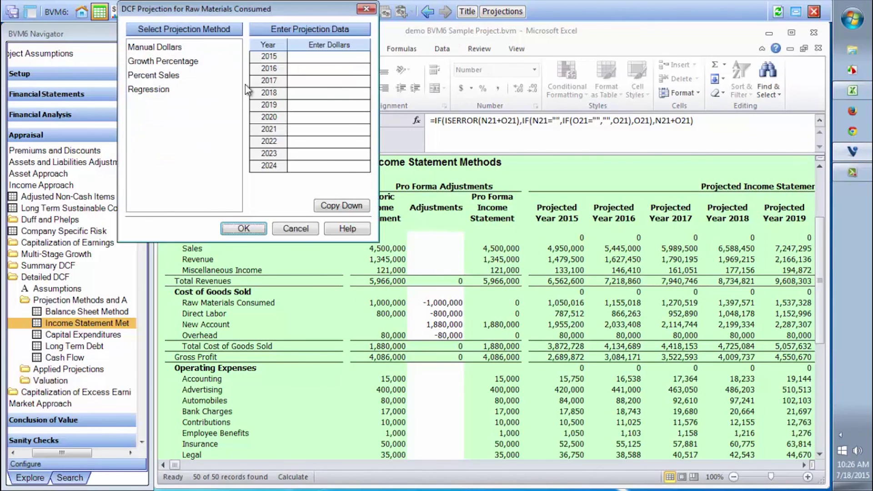
{"action": "left_click", "coordinate": [186, 62]}
{"action": "left_click", "coordinate": [462, 57]}
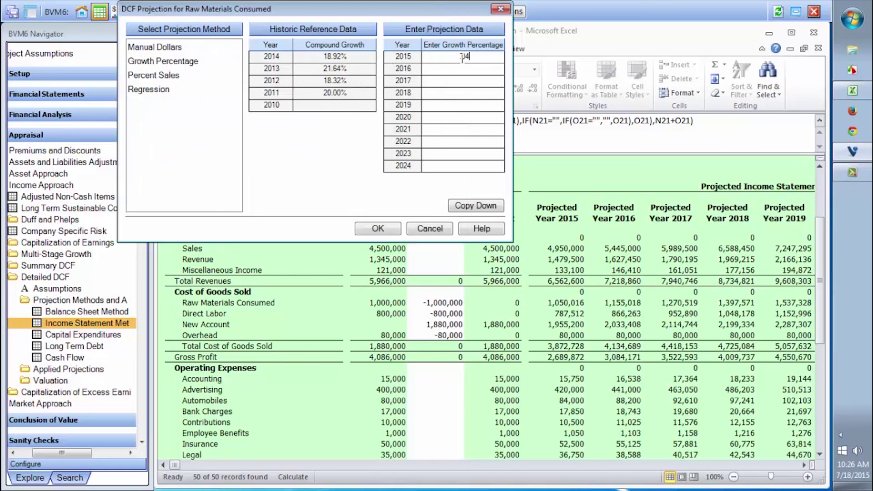
{"action": "left_click", "coordinate": [474, 207]}
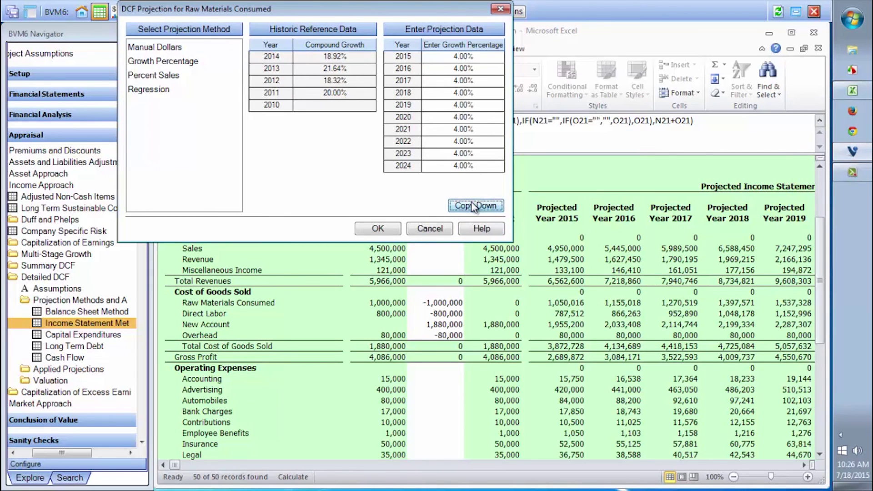
{"action": "left_click", "coordinate": [389, 229]}
- Project Direct Labor by Growth Percentage at 4% for every year from 2015 to 2024
{"action": "left_click", "coordinate": [445, 315]}
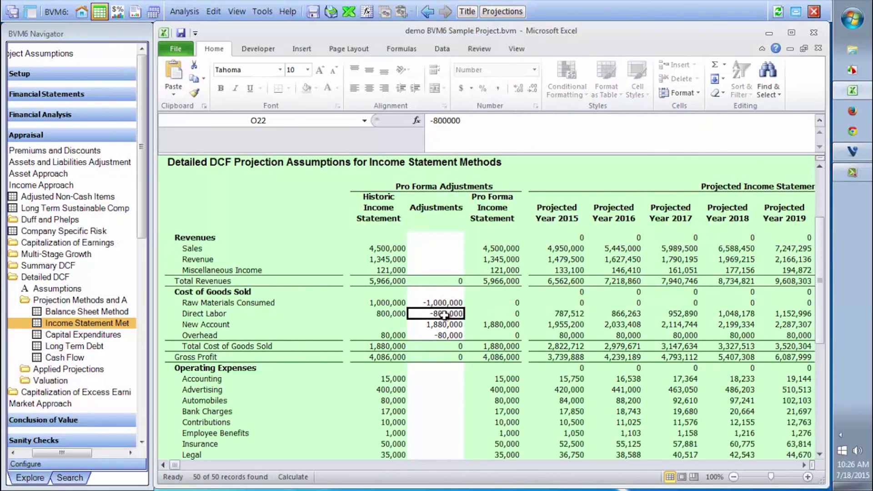
{"action": "left_click", "coordinate": [500, 11]}
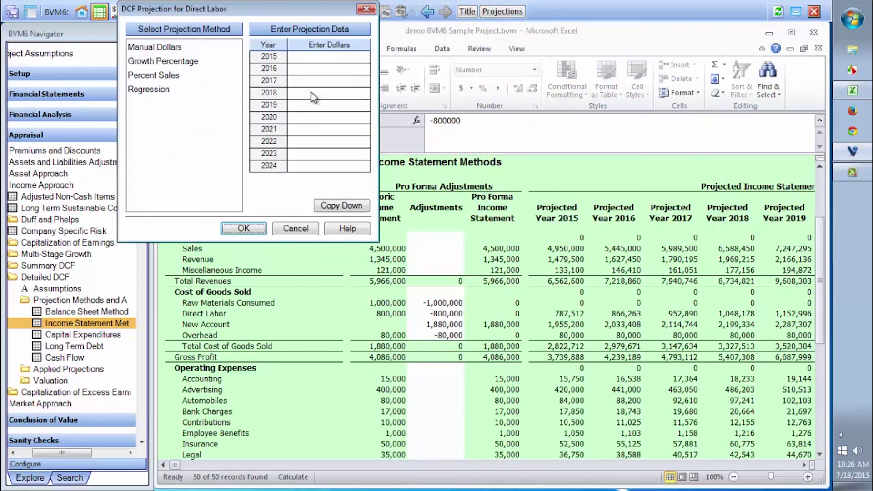
{"action": "left_click", "coordinate": [174, 63]}
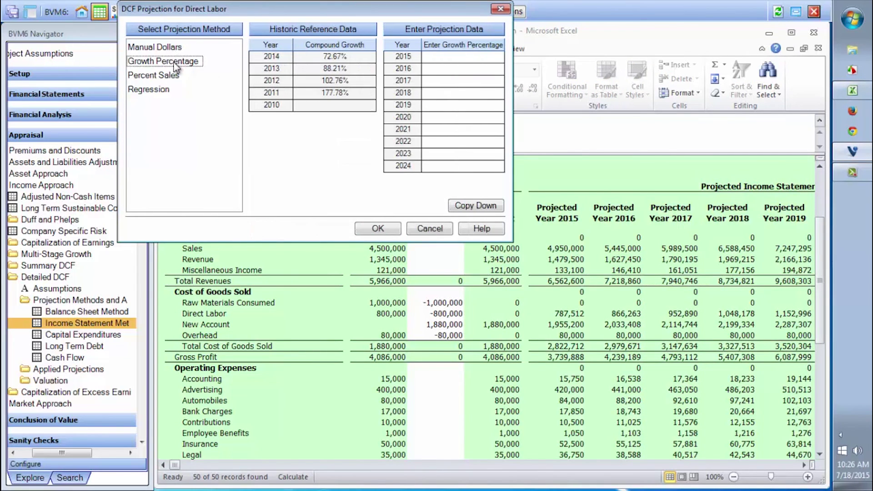
{"action": "left_click", "coordinate": [484, 57]}
{"action": "left_click", "coordinate": [474, 206]}
{"action": "left_click", "coordinate": [377, 229]}
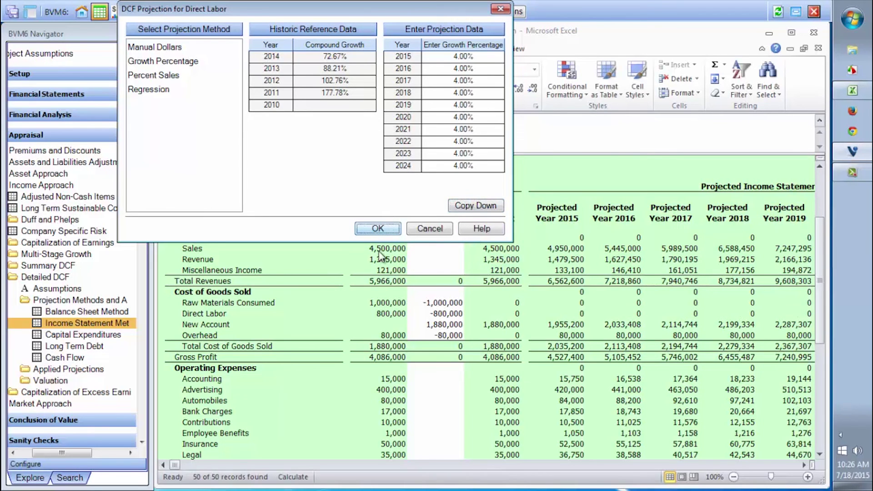
- Project Overhead by Growth Percentage, applying the 2015 rate to all years through 2024
{"action": "left_click", "coordinate": [436, 335]}
{"action": "left_click", "coordinate": [490, 13]}
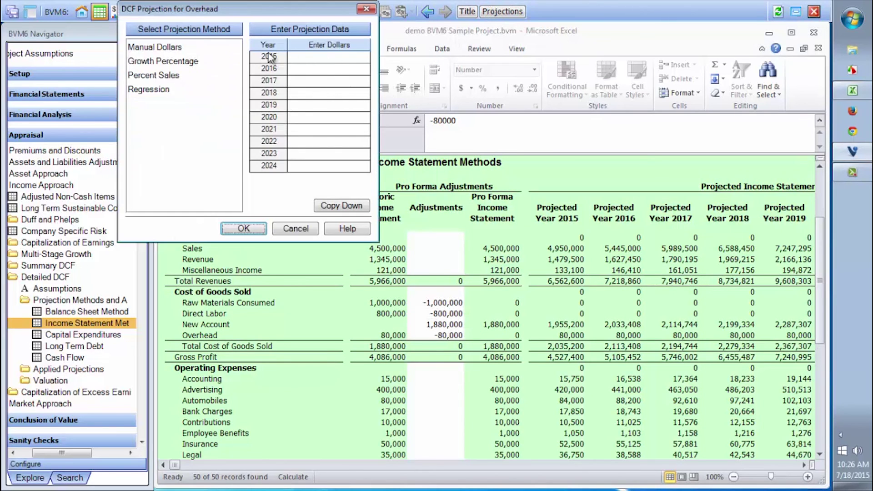
{"action": "left_click", "coordinate": [184, 62]}
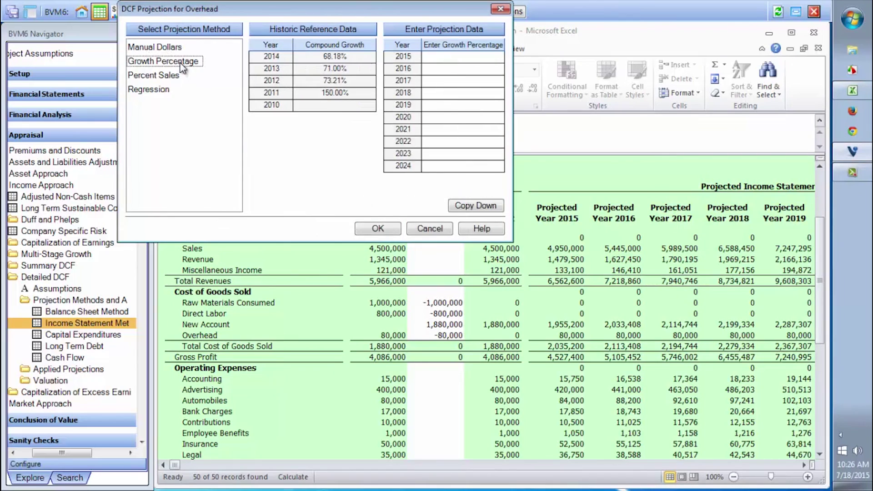
{"action": "left_click", "coordinate": [461, 57]}
{"action": "left_click", "coordinate": [475, 206]}
{"action": "left_click", "coordinate": [378, 229]}
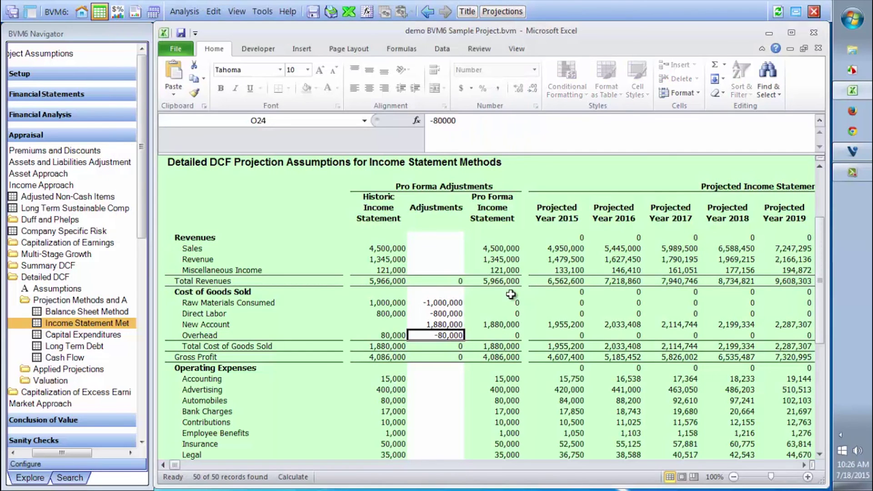
- Review the New Account row across its pro forma adjustment and projected years against the other cost of goods sold accounts
{"action": "left_click", "coordinate": [500, 325]}
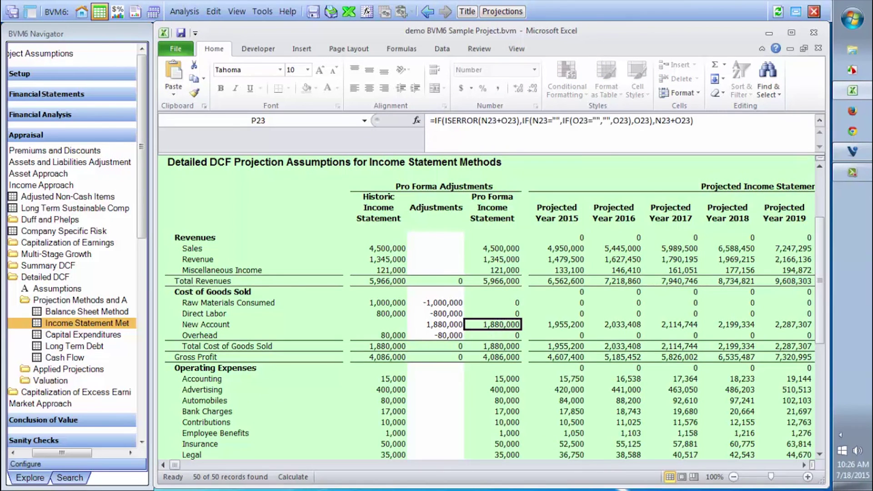
{"action": "key", "text": "Right"}
{"action": "key", "text": "Right"}
{"action": "key", "text": "Right"}
{"action": "key", "text": "Right"}
{"action": "key", "text": "Right"}
{"action": "key", "text": "Left"}
{"action": "key", "text": "Left"}
{"action": "key", "text": "Left"}
{"action": "key", "text": "Left"}
{"action": "key", "text": "Right"}
{"action": "key", "text": "Right"}
{"action": "key", "text": "Right"}
{"action": "key", "text": "Right"}
{"action": "key", "text": "Right"}
{"action": "key", "text": "Right"}
{"action": "key", "text": "Right"}
{"action": "key", "text": "Right"}
{"action": "key", "text": "Right"}
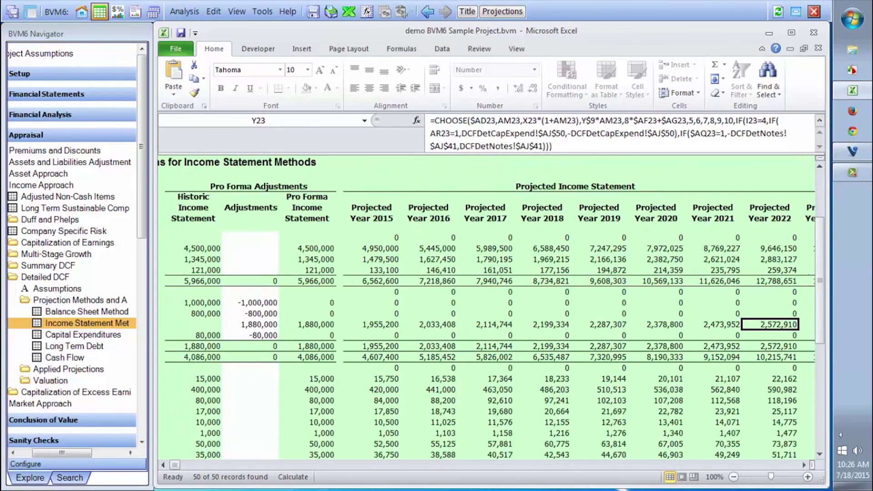
{"action": "key", "text": "Left"}
{"action": "key", "text": "Left"}
{"action": "key", "text": "Left"}
{"action": "key", "text": "Left"}
{"action": "key", "text": "Left"}
{"action": "key", "text": "Left"}
{"action": "key", "text": "Left"}
{"action": "key", "text": "Left"}
{"action": "key", "text": "Left"}
{"action": "key", "text": "Right"}
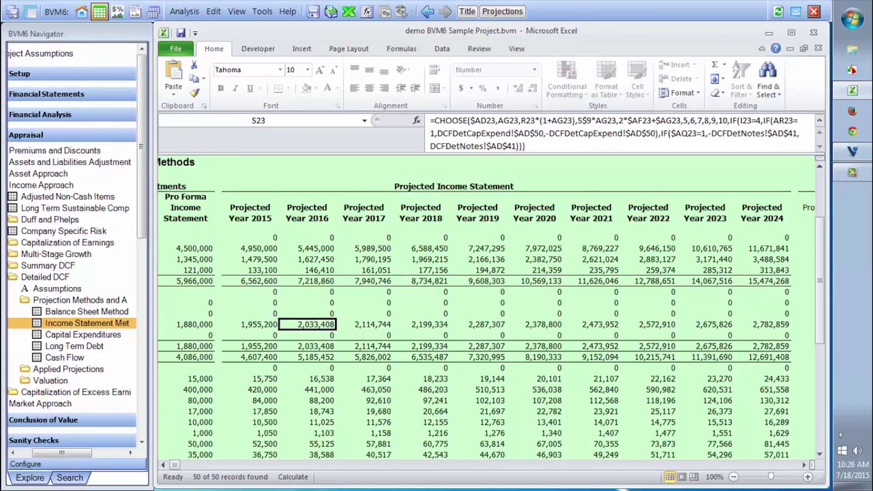
{"action": "key", "text": "Left"}
{"action": "key", "text": "Left"}
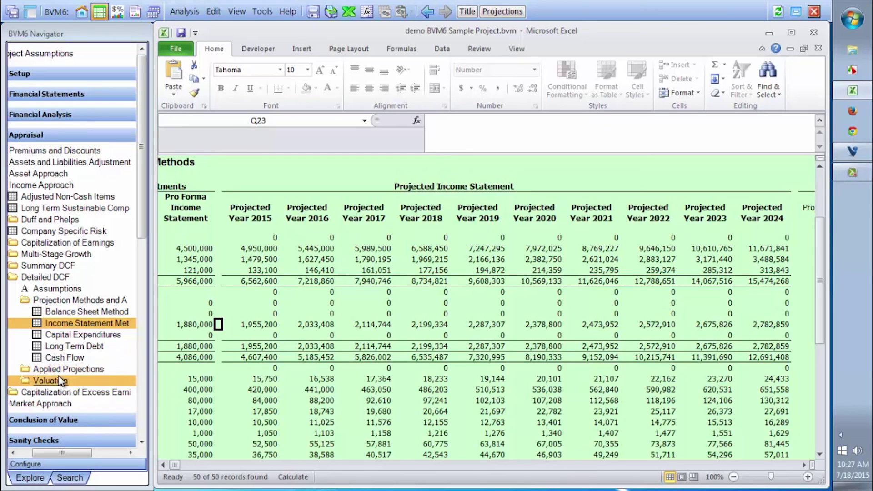
{"action": "left_click", "coordinate": [376, 324]}
{"action": "key", "text": "Left"}
{"action": "key", "text": "Home"}
{"action": "key", "text": "Left"}
{"action": "key", "text": "Right"}
{"action": "key", "text": "Right"}
{"action": "key", "text": "Right"}
{"action": "key", "text": "Right"}
{"action": "key", "text": "Right"}
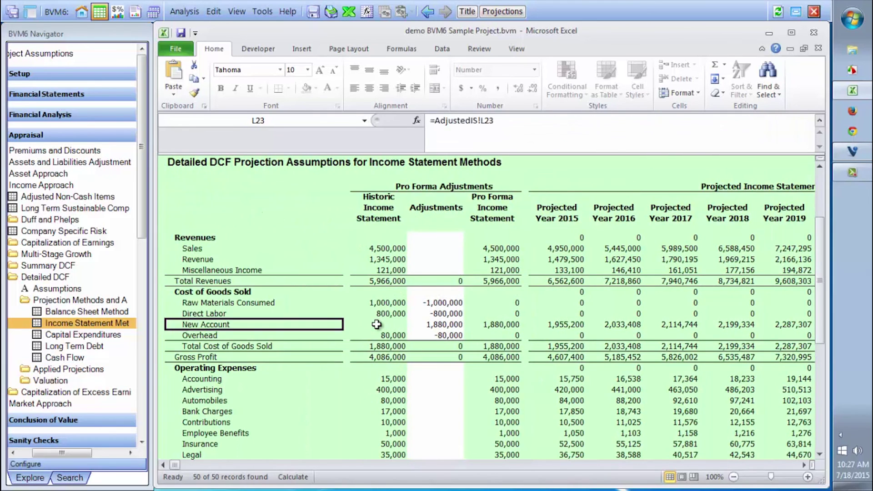
{"action": "key", "text": "Right"}
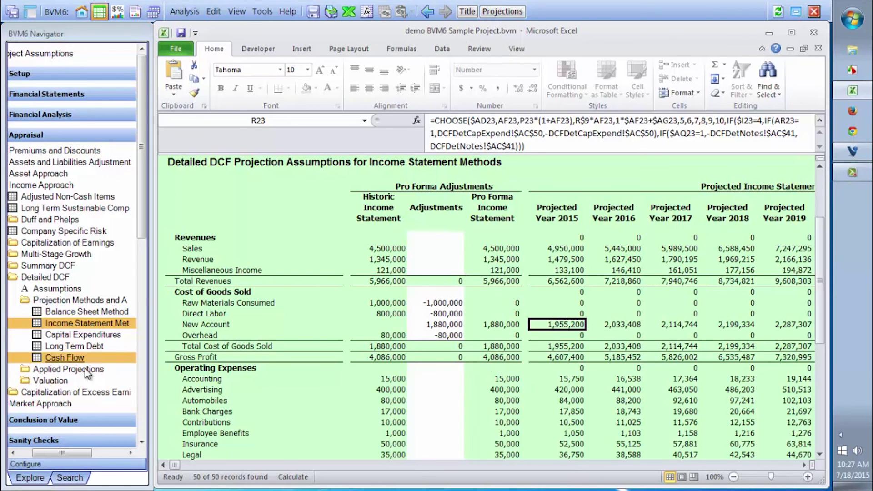
- Open the Conclusion of Value schedule and review the weights and consideration codes of the valuation methods, starting at Book Value Method
{"action": "left_click", "coordinate": [43, 422]}
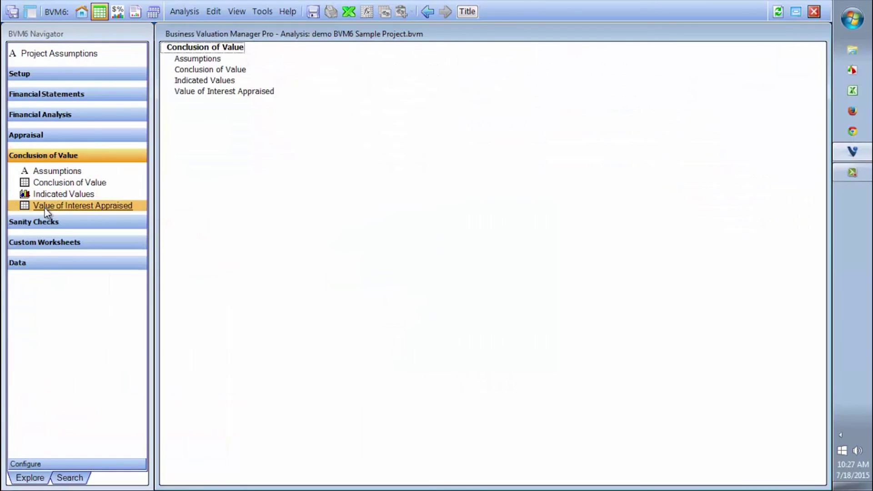
{"action": "left_click", "coordinate": [56, 183]}
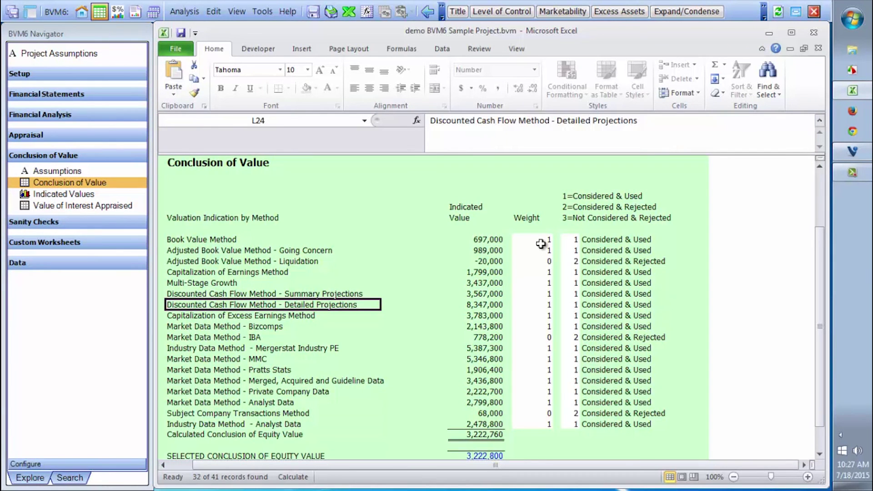
{"action": "left_click_drag", "start_coordinate": [541, 244], "coordinate": [568, 377]}
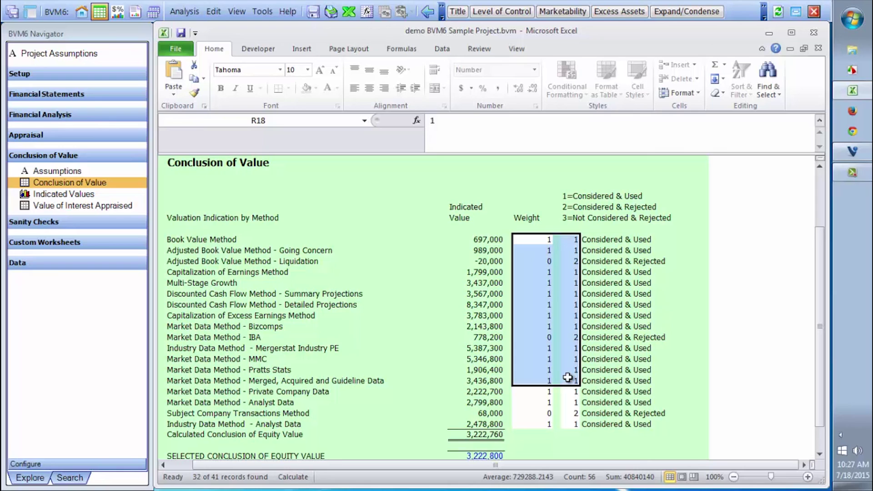
{"action": "left_click", "coordinate": [535, 242]}
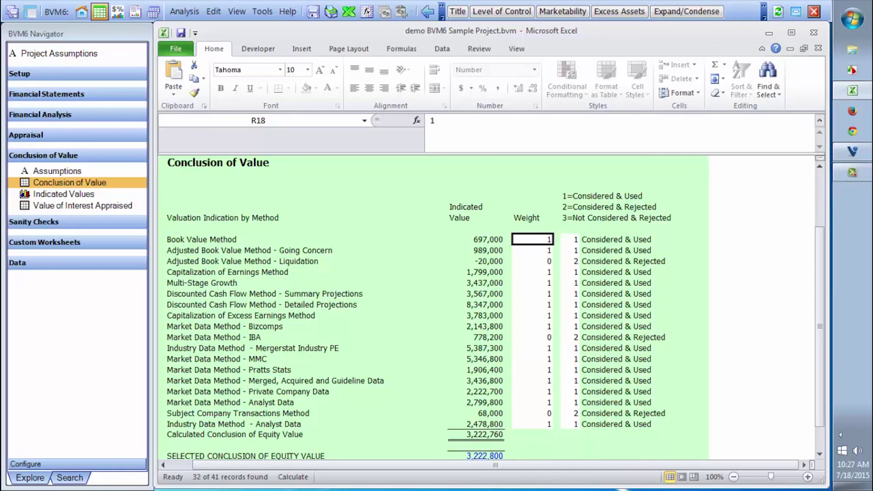
- Set the weight of every valuation method to 0, leaving only Capitalization of Earnings Method weighted at 1
{"action": "type", "text": "0"}
{"action": "key", "text": "Return"}
{"action": "type", "text": "0"}
{"action": "key", "text": "Return"}
{"action": "key", "text": "Return"}
{"action": "key", "text": "Return"}
{"action": "type", "text": "0"}
{"action": "key", "text": "Return"}
{"action": "type", "text": "0"}
{"action": "key", "text": "Return"}
{"action": "type", "text": "0"}
{"action": "key", "text": "Return"}
{"action": "type", "text": "0"}
{"action": "key", "text": "Return"}
{"action": "type", "text": "0"}
{"action": "key", "text": "Return"}
{"action": "key", "text": "Return"}
{"action": "type", "text": "0"}
{"action": "key", "text": "Return"}
{"action": "type", "text": "0 0"}
{"action": "key", "text": "Return"}
{"action": "type", "text": "0"}
{"action": "key", "text": "Return"}
{"action": "type", "text": "0"}
{"action": "key", "text": "Return"}
{"action": "type", "text": "0"}
{"action": "key", "text": "Return"}
{"action": "key", "text": "Return"}
{"action": "type", "text": "0"}
{"action": "key", "text": "Return"}
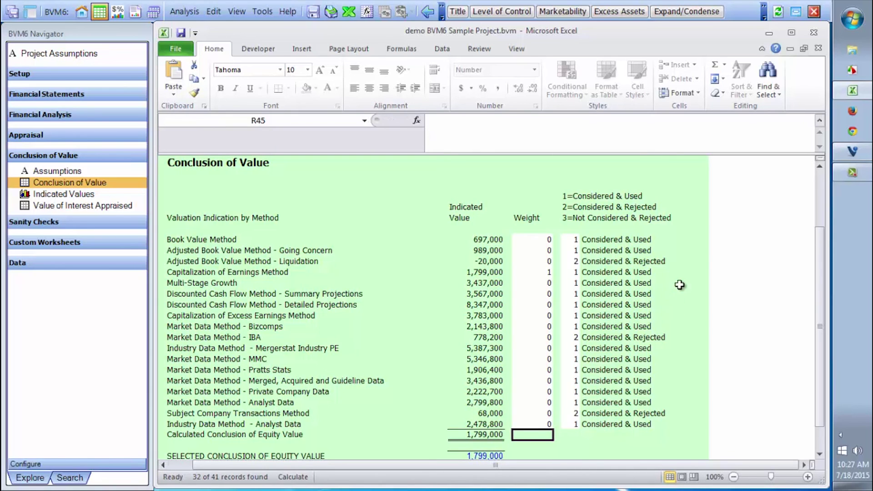
- Give Market Data Method - Bizcomps a weight of 1 alongside Capitalization of Earnings Method
{"action": "left_click", "coordinate": [541, 291]}
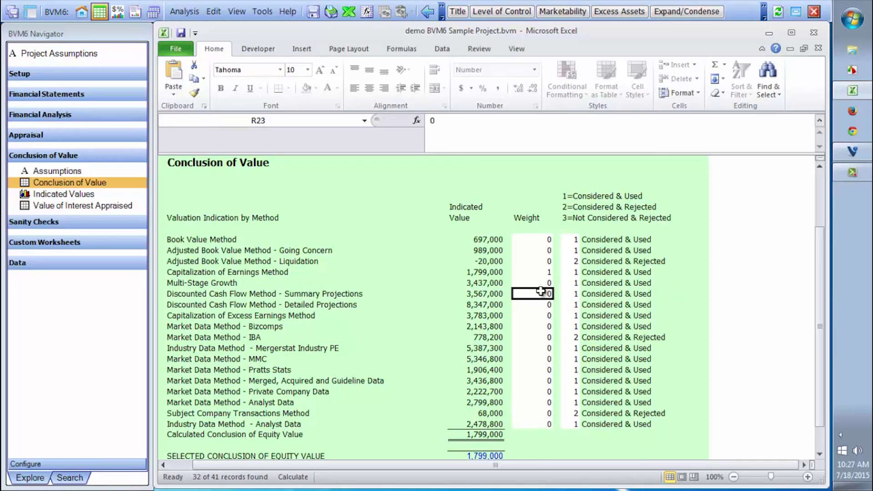
{"action": "key", "text": "Up"}
{"action": "key", "text": "Up"}
{"action": "key", "text": "Down"}
{"action": "key", "text": "Down"}
{"action": "key", "text": "Down"}
{"action": "key", "text": "Down"}
{"action": "key", "text": "Down"}
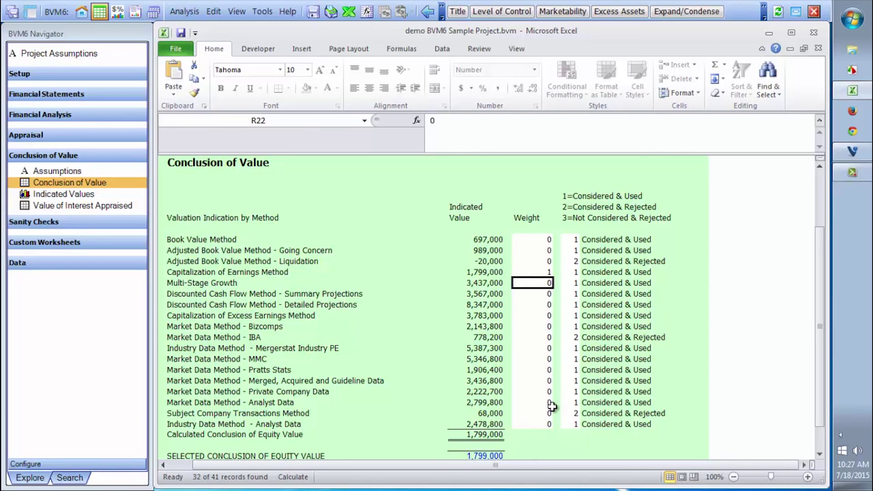
{"action": "type", "text": "1"}
{"action": "key", "text": "Return"}
{"action": "key", "text": "Up"}
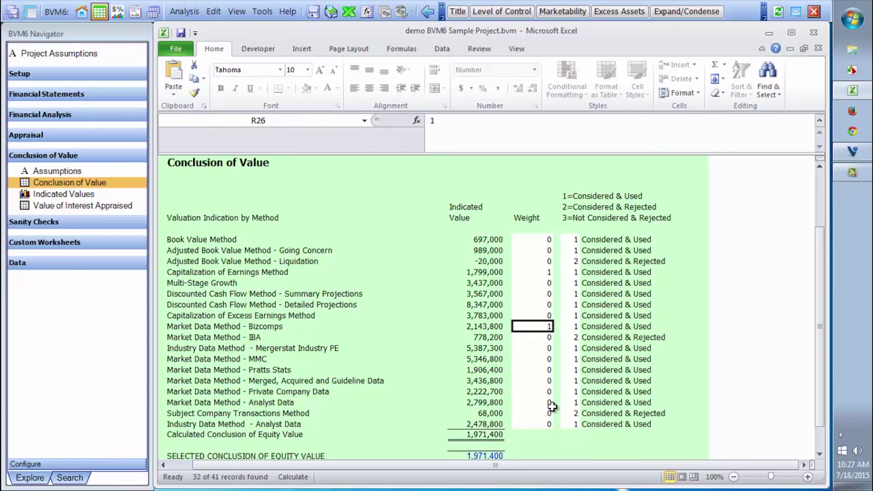
- Compare the indicated values and weights of the Capitalization of Earnings and Bizcomps methods
{"action": "key", "text": "Left"}
{"action": "key", "text": "Left"}
{"action": "key", "text": "Up"}
{"action": "key", "text": "Up"}
{"action": "key", "text": "Up"}
{"action": "key", "text": "Up"}
{"action": "key", "text": "Up"}
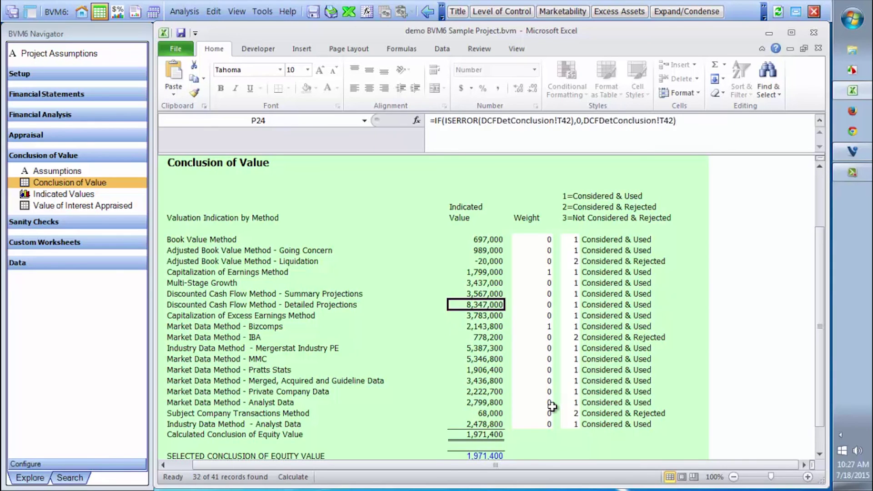
{"action": "key", "text": "Right"}
{"action": "key", "text": "Right"}
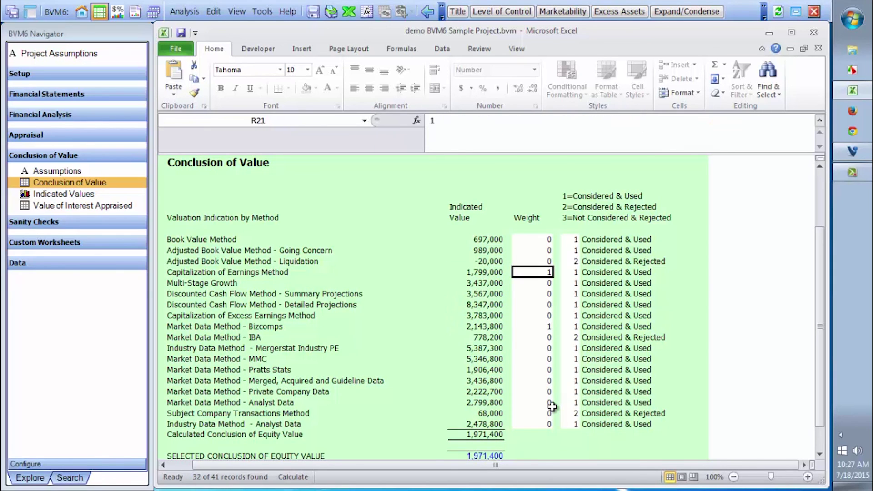
{"action": "key", "text": "Left"}
{"action": "key", "text": "Left"}
{"action": "key", "text": "Down"}
{"action": "key", "text": "Down"}
{"action": "key", "text": "Down"}
{"action": "key", "text": "Down"}
{"action": "key", "text": "Down"}
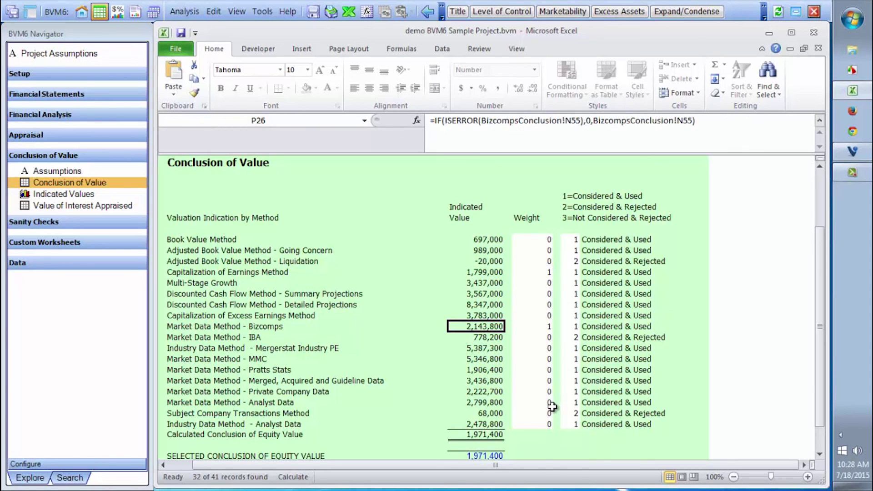
- Set the weight of Market Data Method - Bizcomps back to 0
{"action": "key", "text": "Up"}
{"action": "key", "text": "Up"}
{"action": "key", "text": "Right"}
{"action": "key", "text": "Right"}
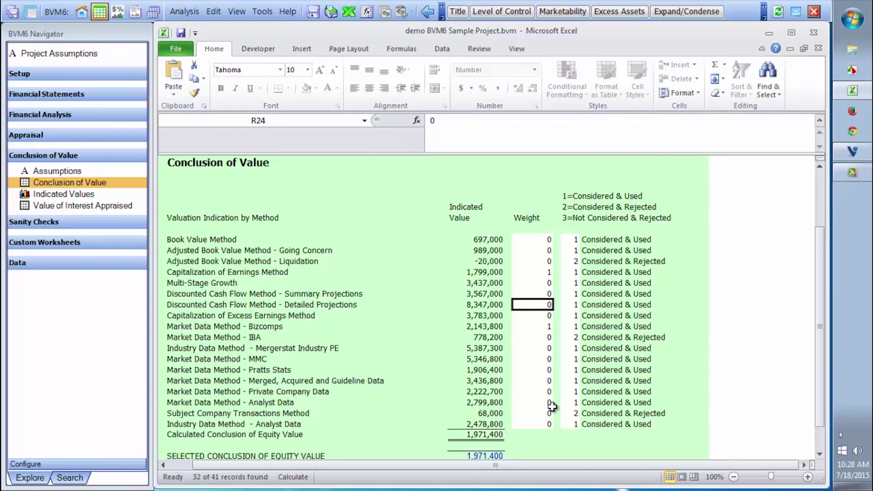
{"action": "key", "text": "Down"}
{"action": "key", "text": "Down"}
{"action": "type", "text": "0"}
{"action": "key", "text": "Up"}
- Review the consideration codes of all valuation methods, from Book Value Method through Industry Data Method - Analyst Data
{"action": "key", "text": "Up"}
{"action": "key", "text": "Up"}
{"action": "key", "text": "Up"}
{"action": "key", "text": "Up"}
{"action": "key", "text": "Up"}
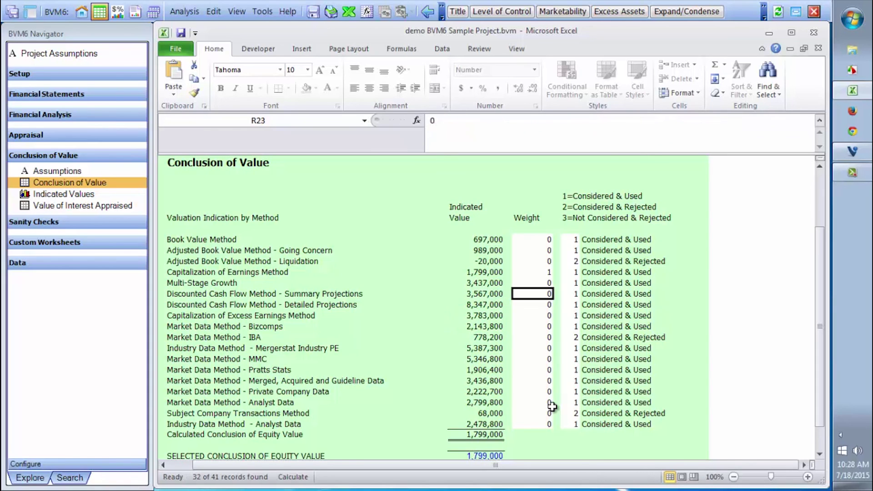
{"action": "key", "text": "Right"}
{"action": "key", "text": "Up"}
{"action": "key", "text": "Up"}
{"action": "key", "text": "Up"}
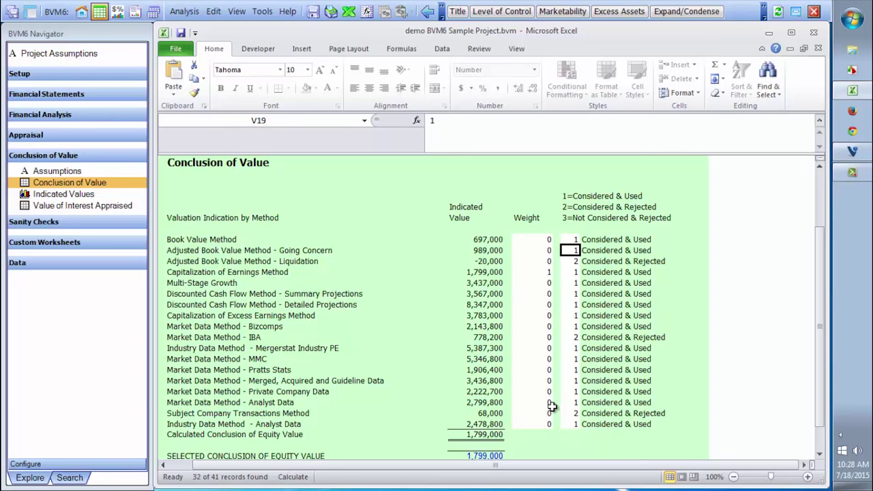
{"action": "key", "text": "Down"}
{"action": "key", "text": "Down"}
{"action": "key", "text": "Down"}
{"action": "key", "text": "Down"}
{"action": "key", "text": "Down"}
{"action": "key", "text": "Down"}
{"action": "key", "text": "Down"}
{"action": "key", "text": "Down"}
{"action": "key", "text": "Down"}
{"action": "key", "text": "Down"}
{"action": "key", "text": "Down"}
{"action": "key", "text": "Down"}
{"action": "key", "text": "Down"}
{"action": "key", "text": "Down"}
{"action": "key", "text": "Down"}
{"action": "key", "text": "Down"}
{"action": "key", "text": "Down"}
{"action": "key", "text": "Down"}
{"action": "key", "text": "Up"}
{"action": "key", "text": "Up"}
{"action": "key", "text": "Up"}
{"action": "key", "text": "Up"}
{"action": "key", "text": "Up"}
{"action": "key", "text": "Up"}
{"action": "key", "text": "Up"}
{"action": "key", "text": "Up"}
{"action": "key", "text": "Up"}
{"action": "key", "text": "Up"}
{"action": "key", "text": "Up"}
{"action": "key", "text": "Up"}
{"action": "key", "text": "Up"}
{"action": "key", "text": "Up"}
{"action": "key", "text": "Up"}
{"action": "key", "text": "Up"}
{"action": "key", "text": "Up"}
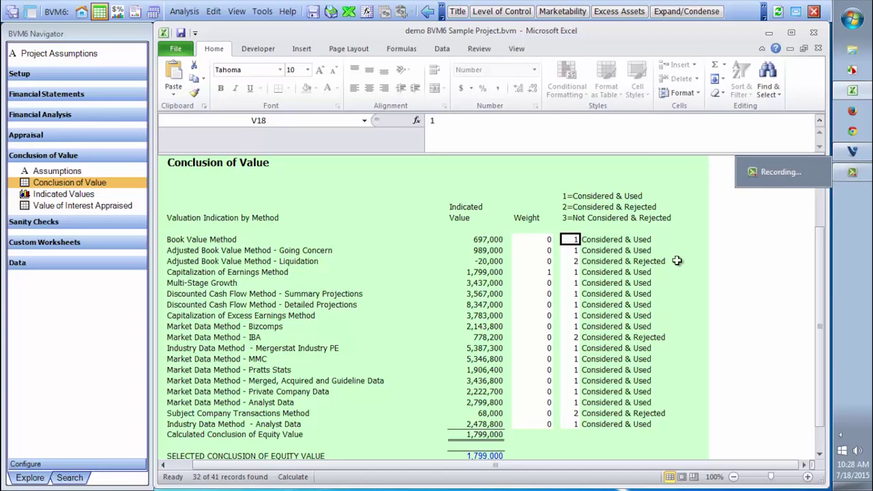
{"action": "key", "text": "Down"}
{"action": "key", "text": "Up"}
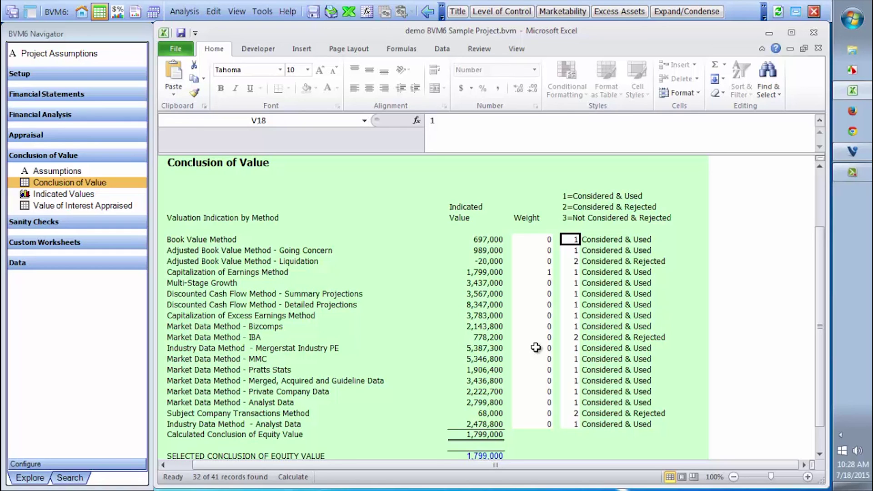
- Set the consideration code to 3 for Book Value Method and both Adjusted Book Value Methods, Going Concern and Liquidation
{"action": "key", "text": "Up"}
{"action": "key", "text": "Down"}
{"action": "key", "text": "Right"}
{"action": "key", "text": "Right"}
{"action": "key", "text": "Left"}
{"action": "key", "text": "Left"}
{"action": "type", "text": "3"}
{"action": "key", "text": "Return"}
{"action": "type", "text": "3"}
{"action": "key", "text": "Return"}
{"action": "type", "text": "3"}
{"action": "key", "text": "Return"}
{"action": "key", "text": "Return"}
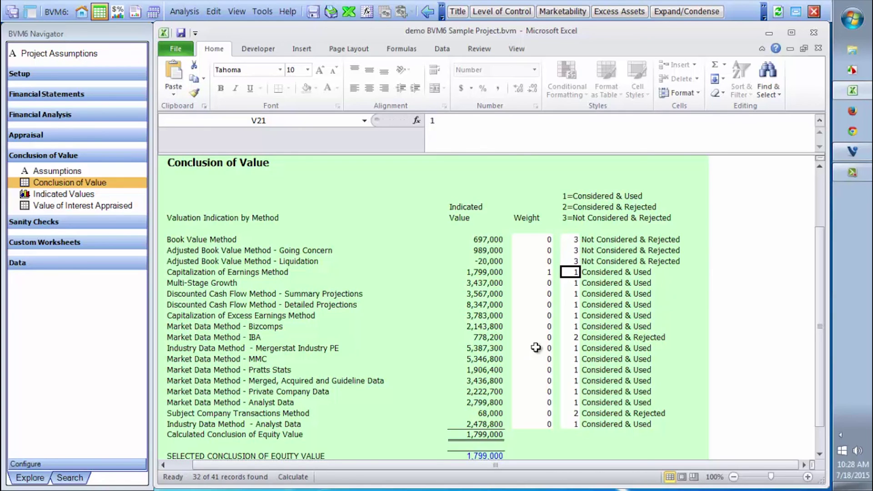
- Change the consideration code of Adjusted Book Value Method - Going Concern to 2, Considered & Rejected
{"action": "key", "text": "Up"}
{"action": "key", "text": "Up"}
{"action": "key", "text": "Up"}
{"action": "key", "text": "Down"}
{"action": "key", "text": "Down"}
{"action": "key", "text": "Up"}
{"action": "key", "text": "Up"}
{"action": "key", "text": "Down"}
{"action": "key", "text": "Down"}
{"action": "key", "text": "Up"}
{"action": "key", "text": "Up"}
{"action": "key", "text": "Down"}
{"action": "type", "text": "2"}
{"action": "key", "text": "Return"}
- Set the consideration code to 3 for Multi-Stage Growth and the Summary and Detailed Projections Discounted Cash Flow Methods
{"action": "key", "text": "Up"}
{"action": "key", "text": "Up"}
{"action": "key", "text": "Down"}
{"action": "key", "text": "Down"}
{"action": "key", "text": "Down"}
{"action": "key", "text": "Down"}
{"action": "type", "text": "3"}
{"action": "key", "text": "Return"}
{"action": "type", "text": "3"}
{"action": "key", "text": "Return"}
{"action": "type", "text": "3"}
{"action": "key", "text": "Return"}
{"action": "key", "text": "Up"}
{"action": "key", "text": "Down"}
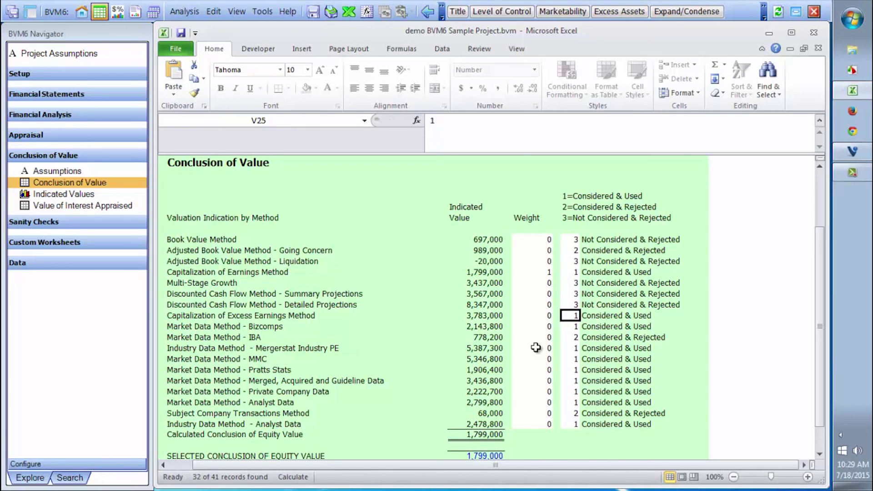
- Set the consideration code of Capitalization of Excess Earnings Method to 3, Not Considered & Rejected
{"action": "key", "text": "Up"}
{"action": "key", "text": "Down"}
{"action": "type", "text": "3"}
{"action": "key", "text": "Up"}
{"action": "key", "text": "Up"}
{"action": "key", "text": "Down"}
{"action": "key", "text": "Down"}
{"action": "key", "text": "Down"}
{"action": "key", "text": "Left"}
{"action": "key", "text": "Left"}
{"action": "key", "text": "Left"}
{"action": "key", "text": "Left"}
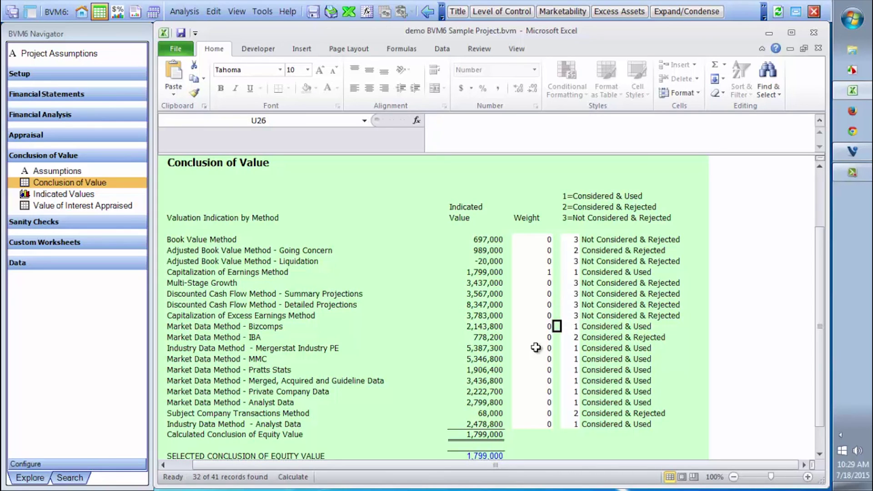
- Set the consideration code to 3 for every method from Market Data Method - IBA through Industry Data Method - Analyst Data
{"action": "key", "text": "Right"}
{"action": "key", "text": "Right"}
{"action": "key", "text": "Right"}
{"action": "key", "text": "Down"}
{"action": "key", "text": "Right"}
{"action": "type", "text": "3"}
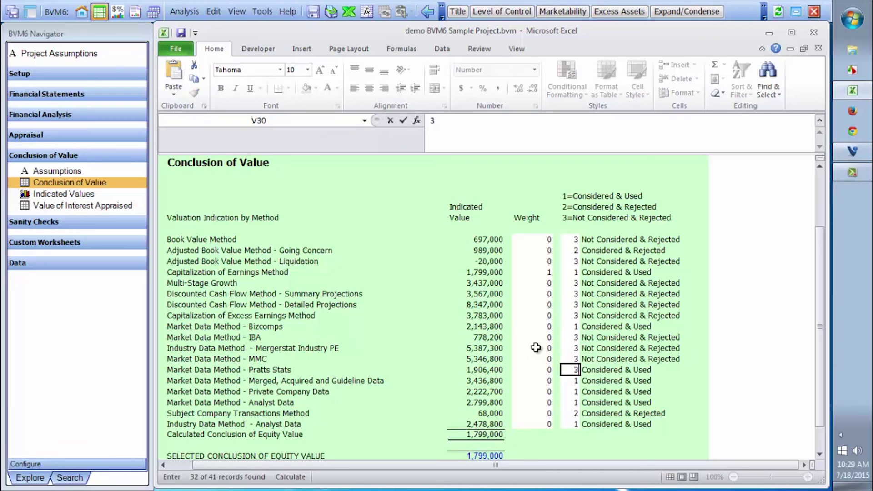
{"action": "type", "text": " 3 3 3 3 3"}
{"action": "key", "text": "Return"}
{"action": "type", "text": "3"}
{"action": "key", "text": "Return"}
{"action": "type", "text": "3"}
{"action": "key", "text": "Return"}
{"action": "type", "text": "3"}
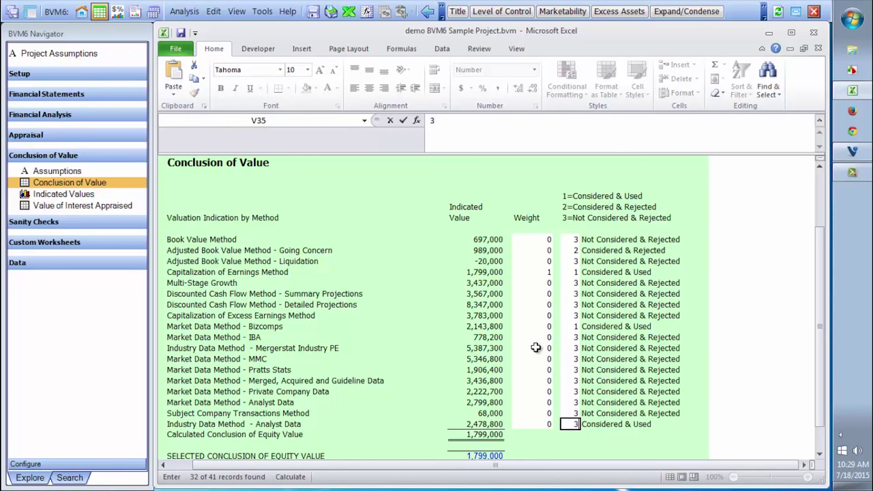
{"action": "key", "text": "Up"}
{"action": "key", "text": "Up"}
{"action": "key", "text": "Up"}
{"action": "key", "text": "Up"}
{"action": "key", "text": "Up"}
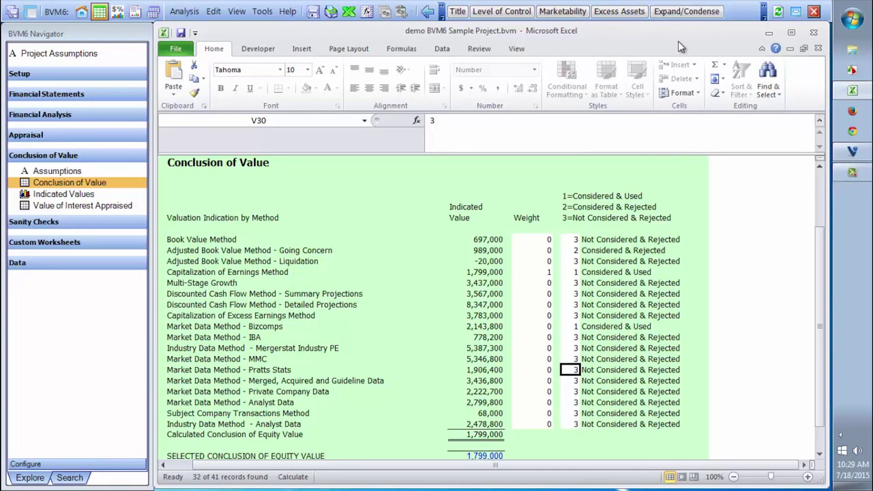
- Condense the Conclusion of Value schedule and check the indicated values, weight and code of the methods still listed
{"action": "left_click", "coordinate": [686, 12]}
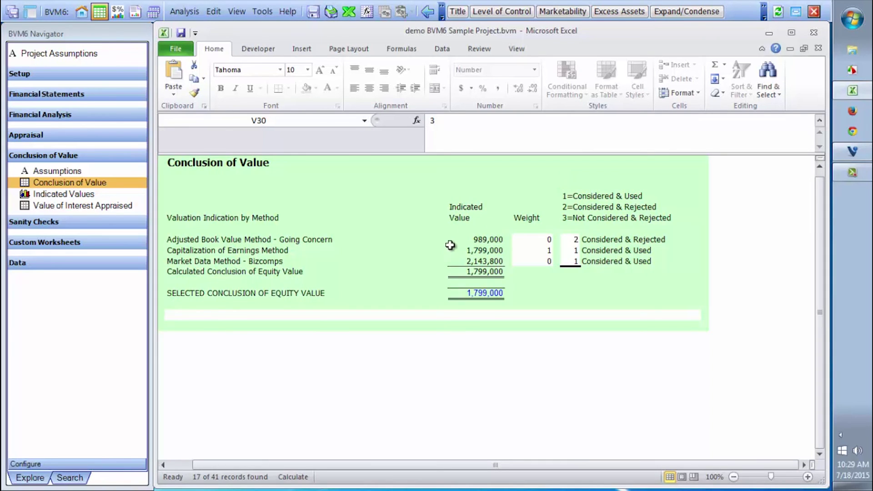
{"action": "left_click", "coordinate": [450, 248]}
{"action": "key", "text": "Up"}
{"action": "key", "text": "Up"}
{"action": "key", "text": "Down"}
{"action": "key", "text": "Down"}
{"action": "key", "text": "Down"}
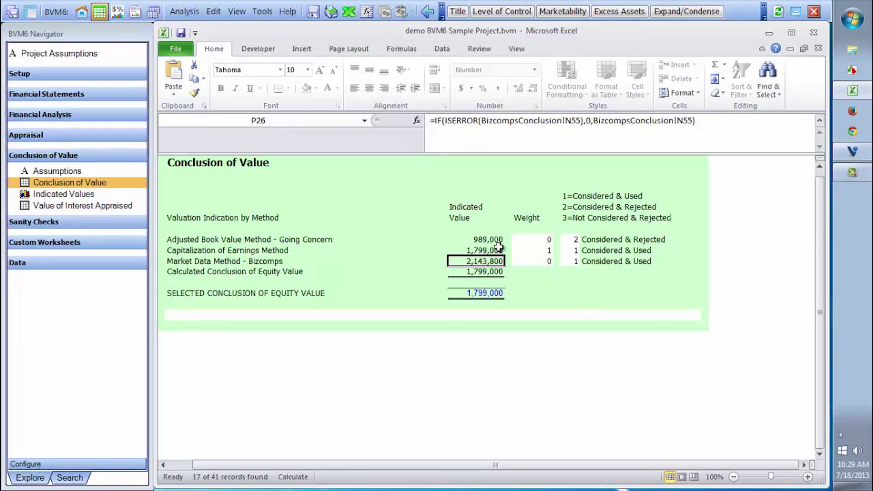
{"action": "left_click", "coordinate": [558, 251]}
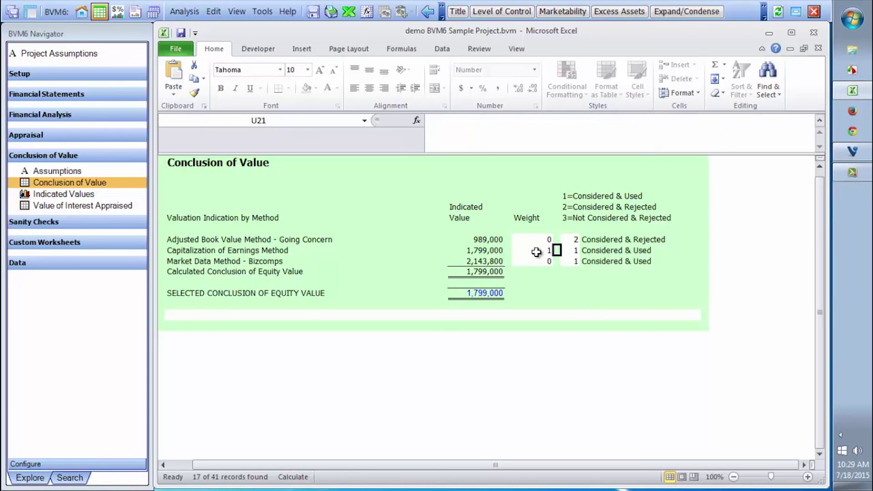
{"action": "left_click", "coordinate": [485, 250]}
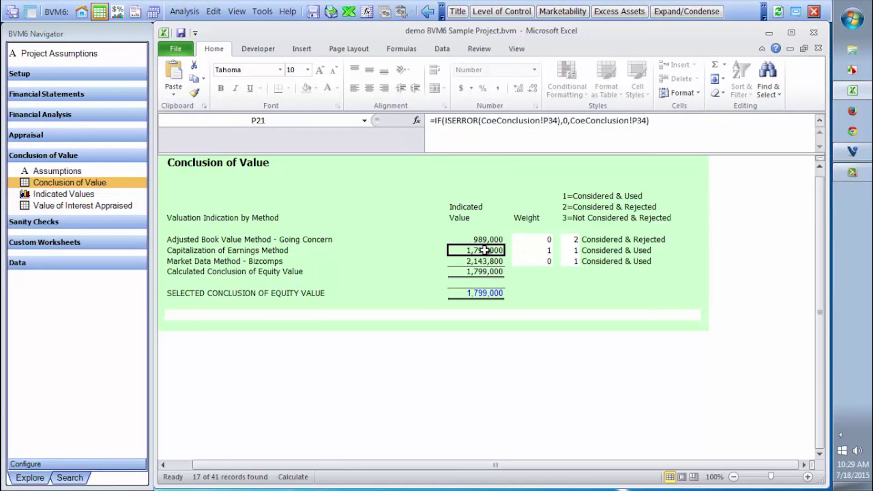
{"action": "left_click", "coordinate": [570, 250]}
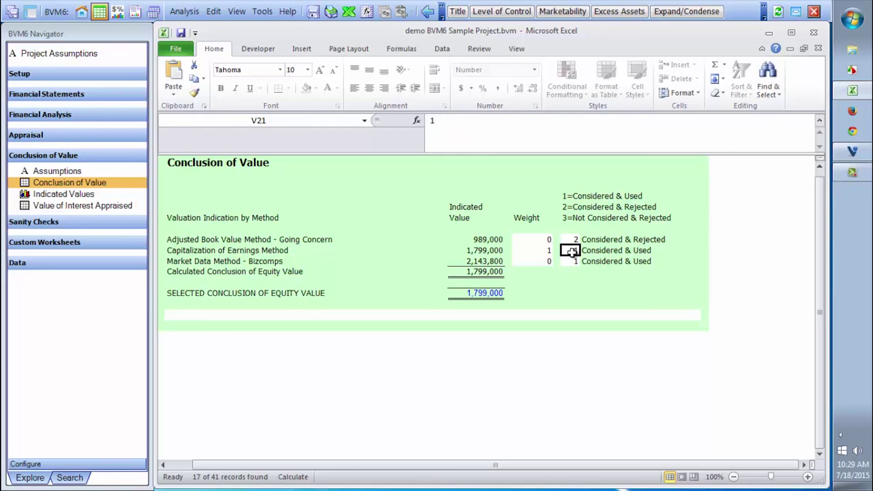
- Review the Capitalization of Earnings assumptions under Appraisal, and return to the Conclusion of Value worksheet
{"action": "left_click", "coordinate": [28, 136]}
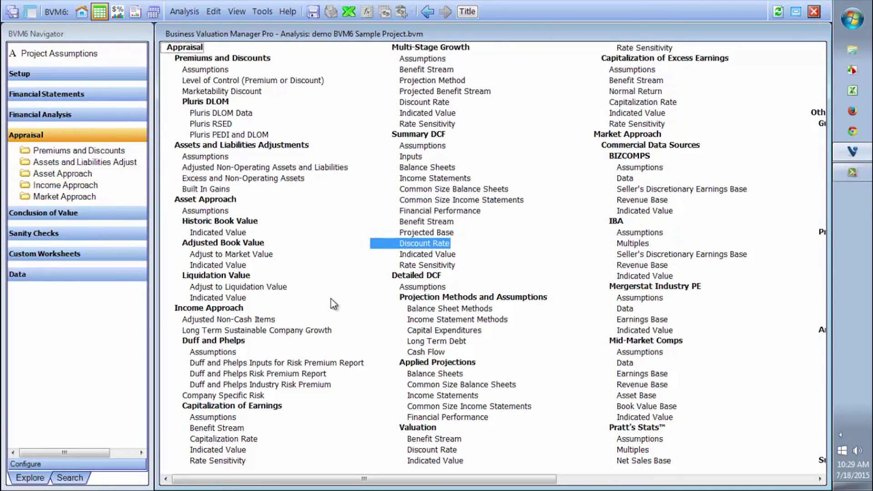
{"action": "left_click", "coordinate": [228, 417]}
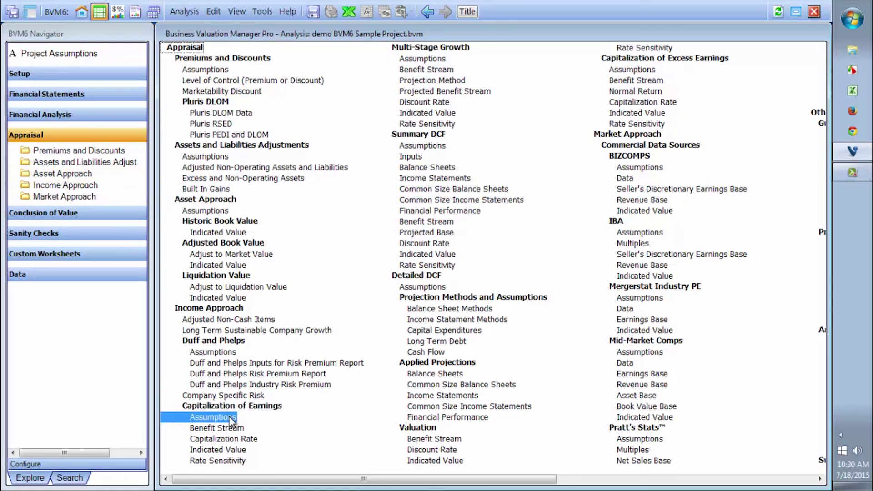
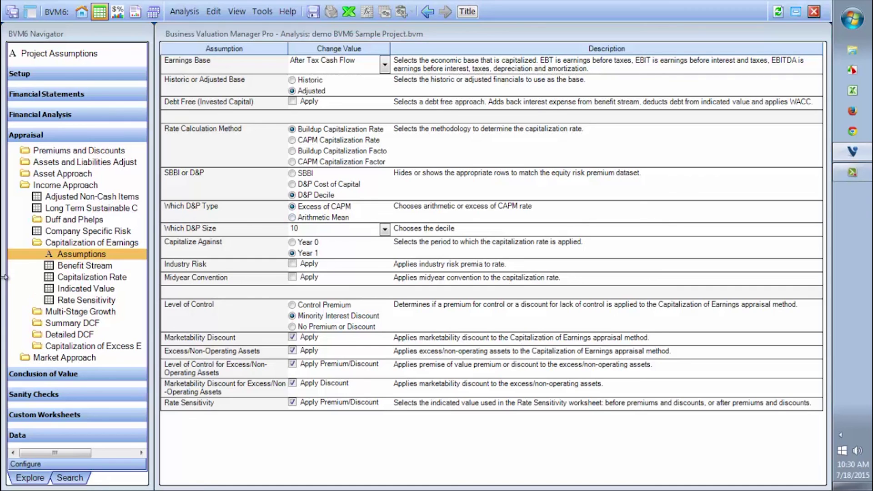
{"action": "left_click", "coordinate": [30, 376]}
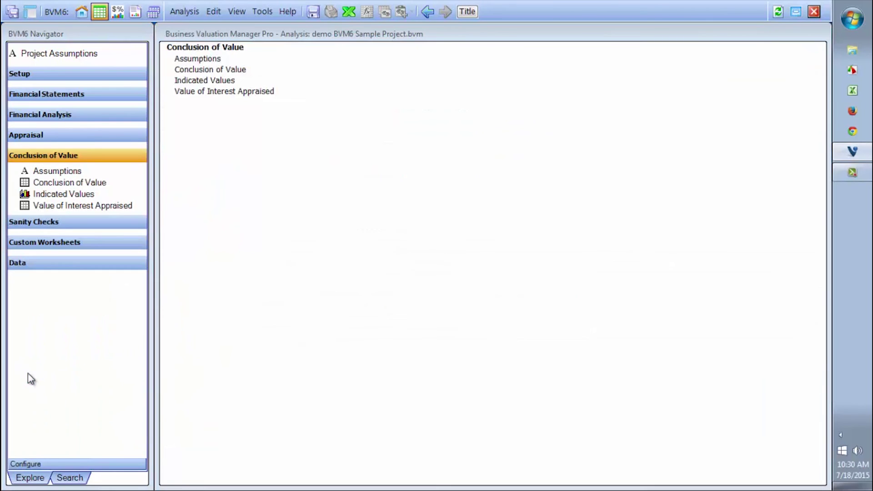
{"action": "left_click", "coordinate": [59, 184]}
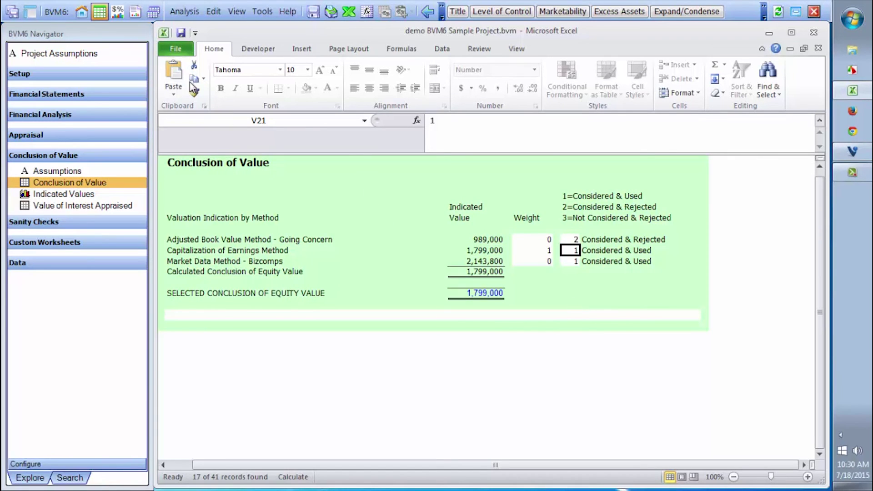
- Switch to the report writer and open the existing report Demo BVRW6 Sample Report.docx
{"action": "left_click", "coordinate": [135, 14]}
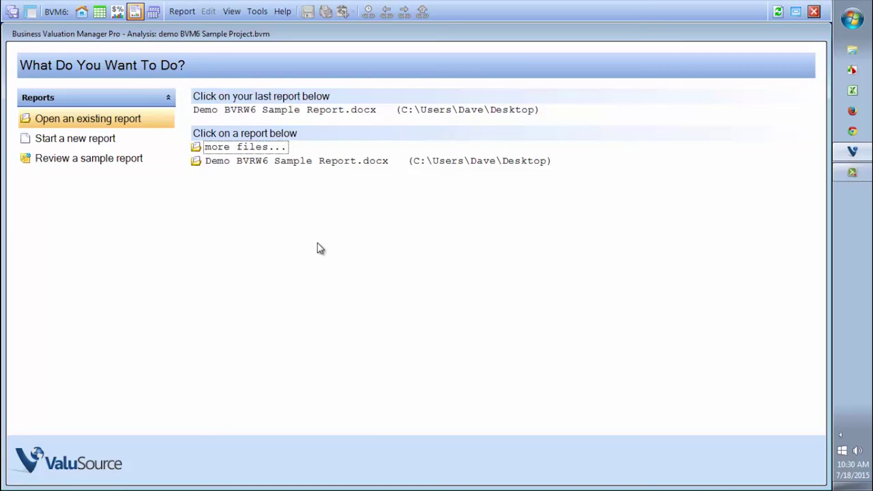
{"action": "left_click", "coordinate": [181, 10]}
{"action": "mouse_move", "coordinate": [195, 29]}
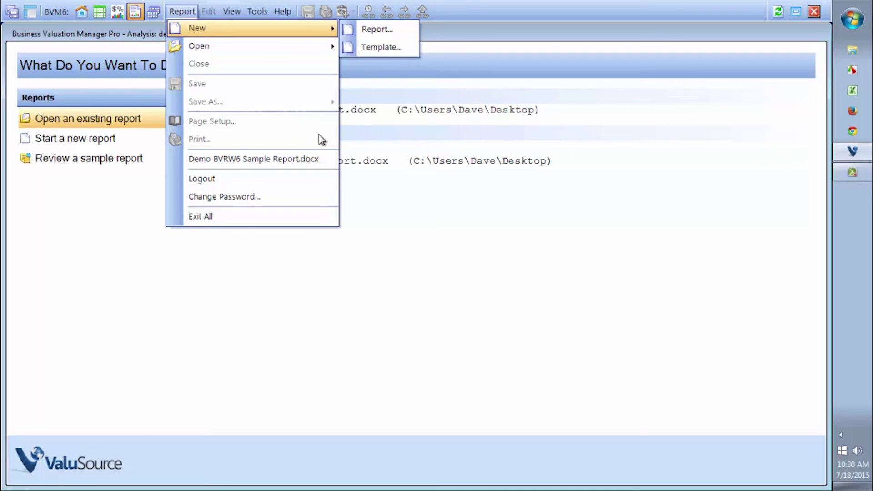
{"action": "left_click", "coordinate": [363, 178]}
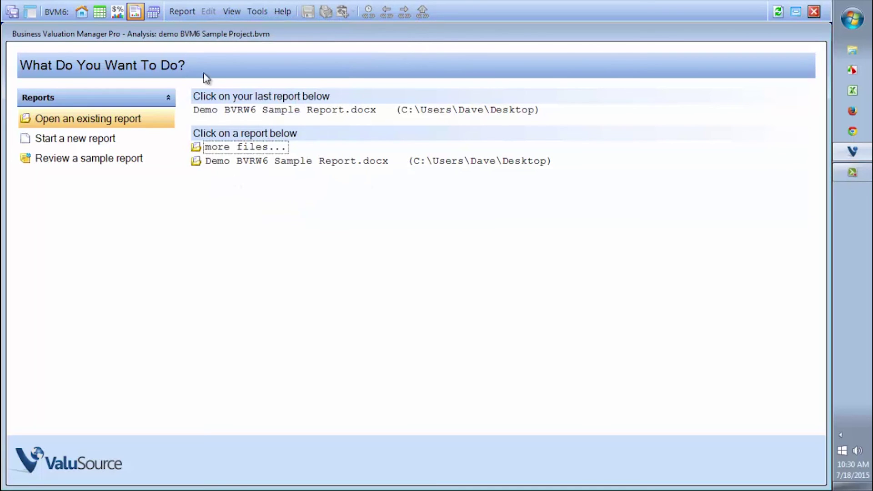
{"action": "left_click", "coordinate": [136, 12]}
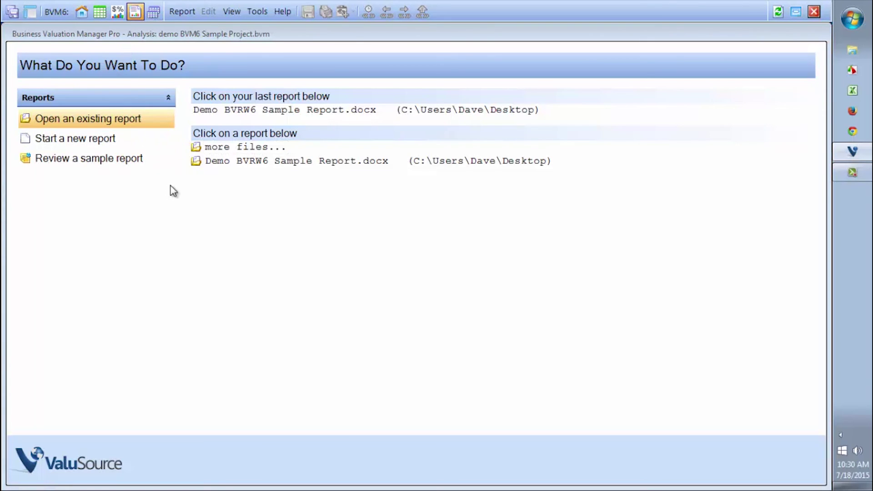
{"action": "left_click", "coordinate": [268, 111]}
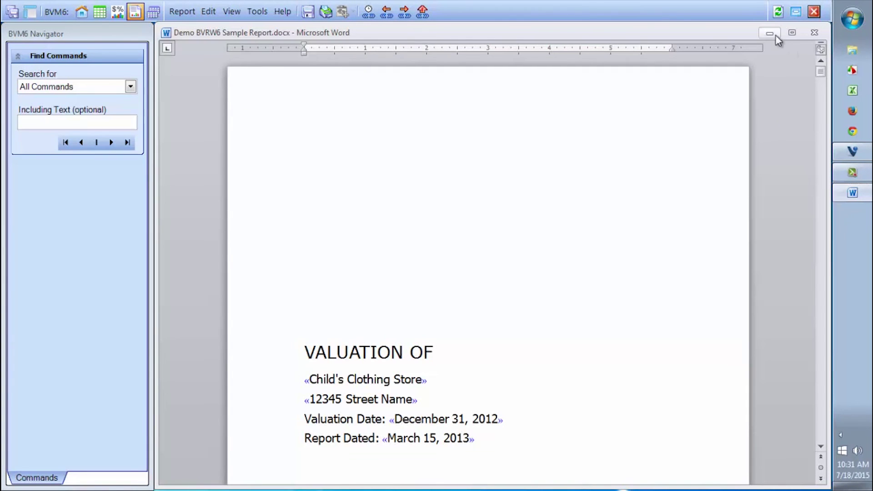
- Move the report's Word window out of place and realign it beside the BVM6 Navigator
{"action": "left_click", "coordinate": [790, 31]}
{"action": "left_click_drag", "start_coordinate": [577, 38], "coordinate": [680, 156]}
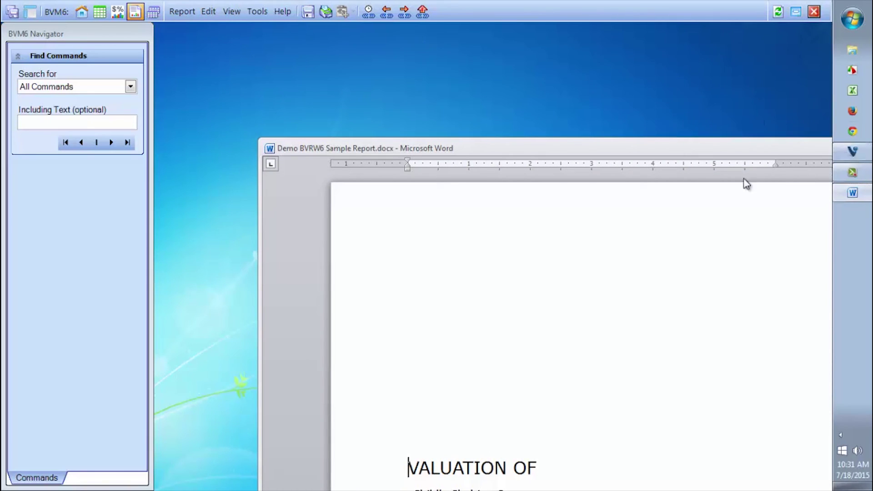
{"action": "left_click", "coordinate": [852, 155]}
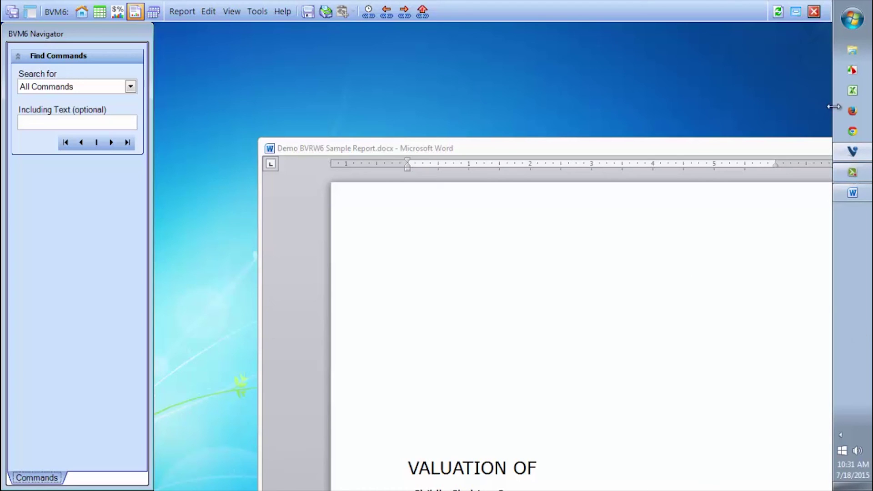
{"action": "mouse_move", "coordinate": [843, 153]}
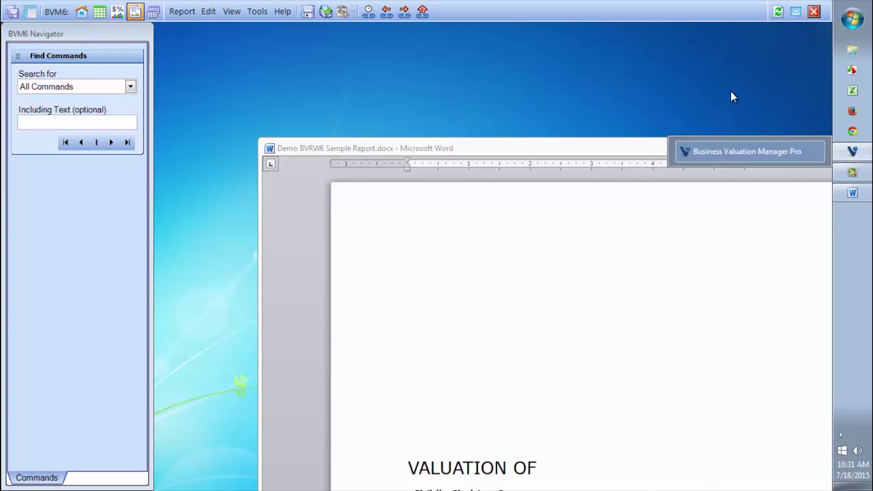
{"action": "left_click", "coordinate": [29, 13]}
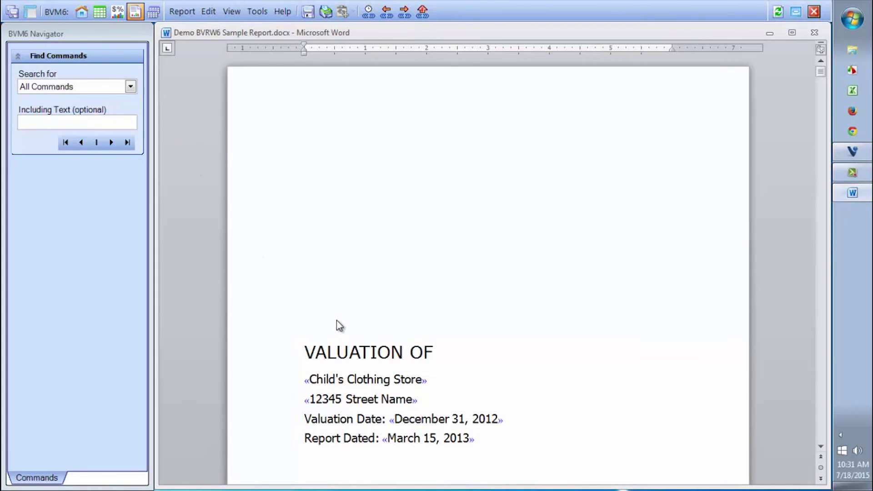
- Look through the report's cover page down to the helper text and go back up to the business name line
{"action": "key", "text": "Down"}
{"action": "key", "text": "Down"}
{"action": "key", "text": "Down"}
{"action": "key", "text": "Down"}
{"action": "key", "text": "Down"}
{"action": "key", "text": "Down"}
{"action": "key", "text": "Down"}
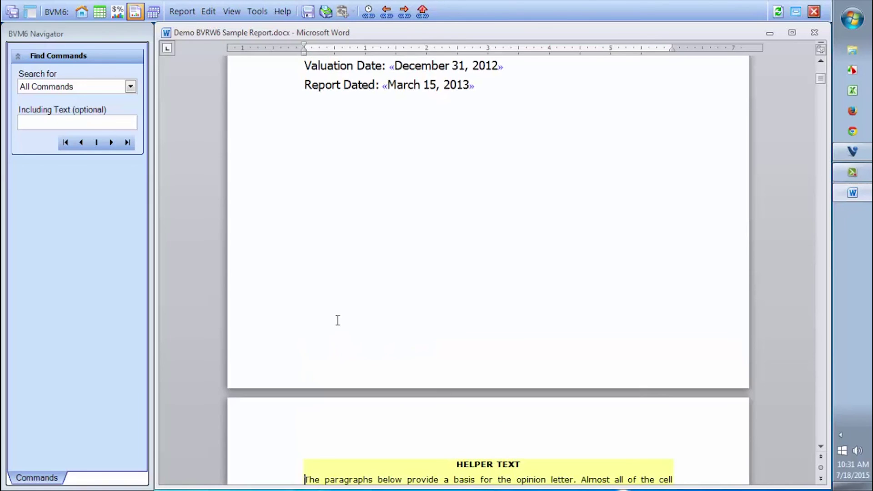
{"action": "key", "text": "Up"}
{"action": "key", "text": "Up"}
{"action": "key", "text": "Up"}
{"action": "key", "text": "Up"}
{"action": "key", "text": "Up"}
{"action": "key", "text": "Up"}
{"action": "key", "text": "Up"}
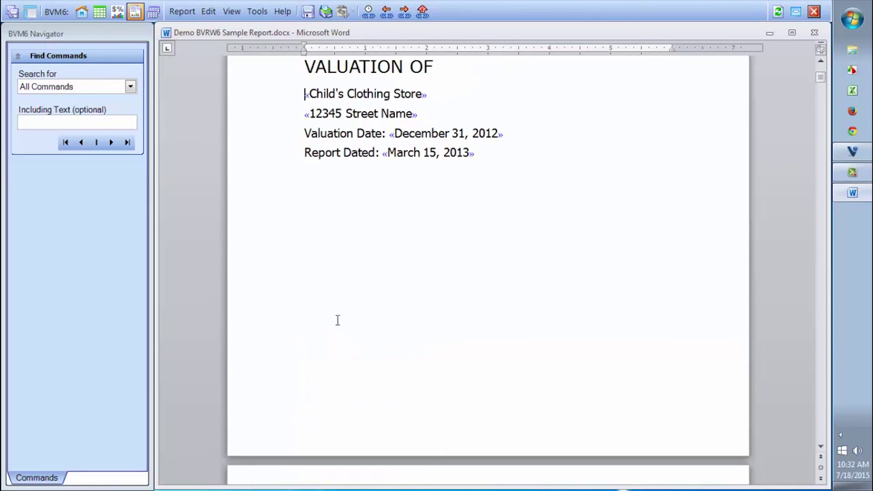
- Examine the linked business name field on the report's cover page
{"action": "key", "text": "Right"}
{"action": "key", "text": "Right"}
{"action": "key", "text": "Right"}
{"action": "key", "text": "Right"}
{"action": "key", "text": "Right"}
{"action": "double_click", "coordinate": [427, 95]}
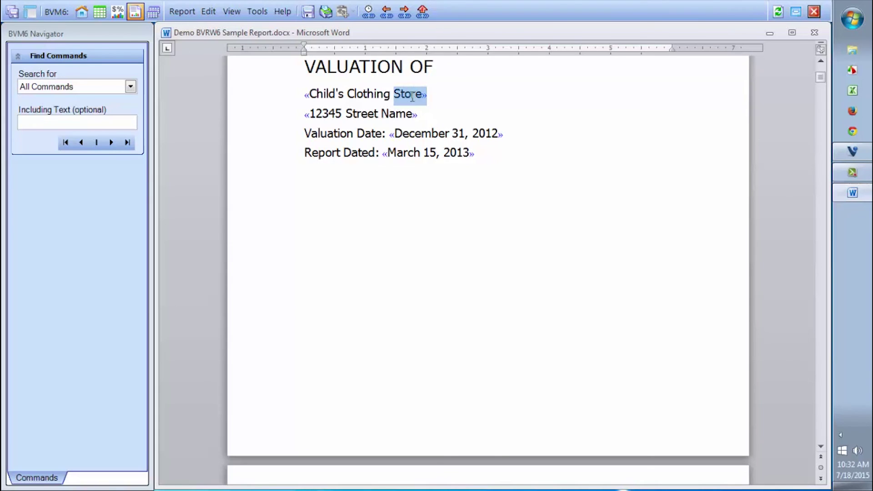
{"action": "left_click", "coordinate": [291, 96]}
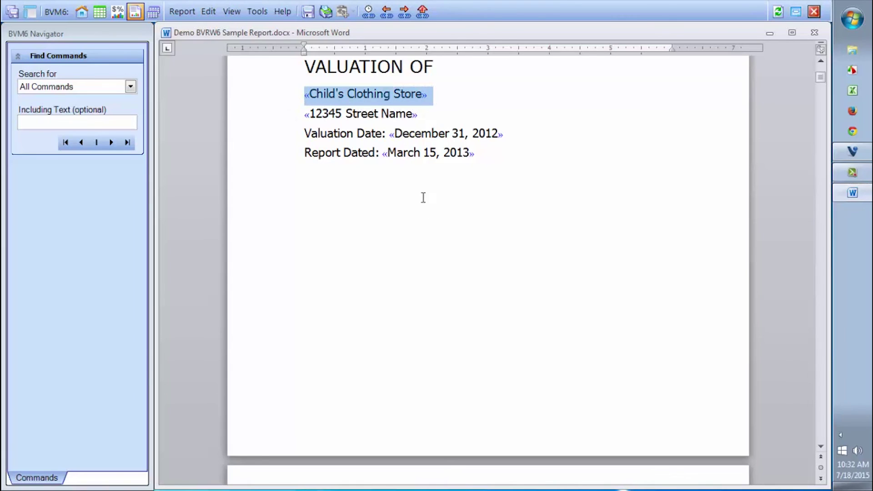
{"action": "left_click", "coordinate": [367, 90]}
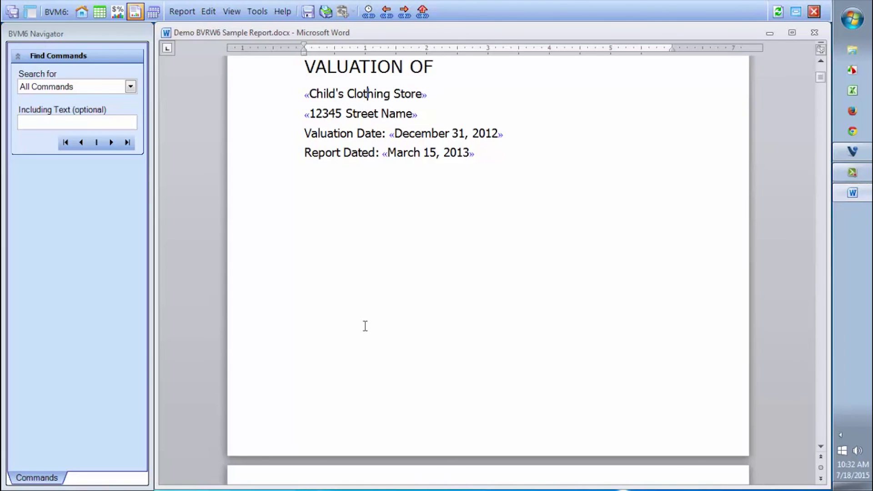
- In the analysis Setup's Business Profile, set the Business Name to ABC Plumbing and the Short Business Name to ABC
{"action": "left_click", "coordinate": [99, 12]}
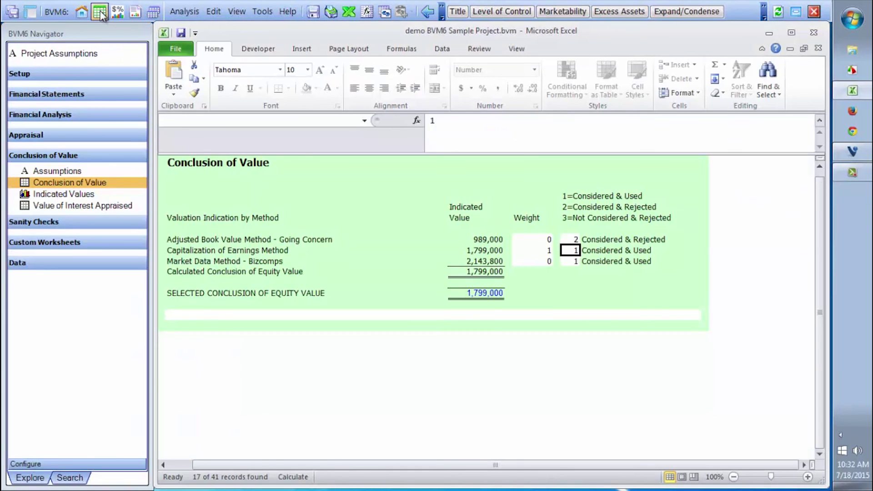
{"action": "left_click", "coordinate": [35, 74]}
{"action": "left_click", "coordinate": [45, 100]}
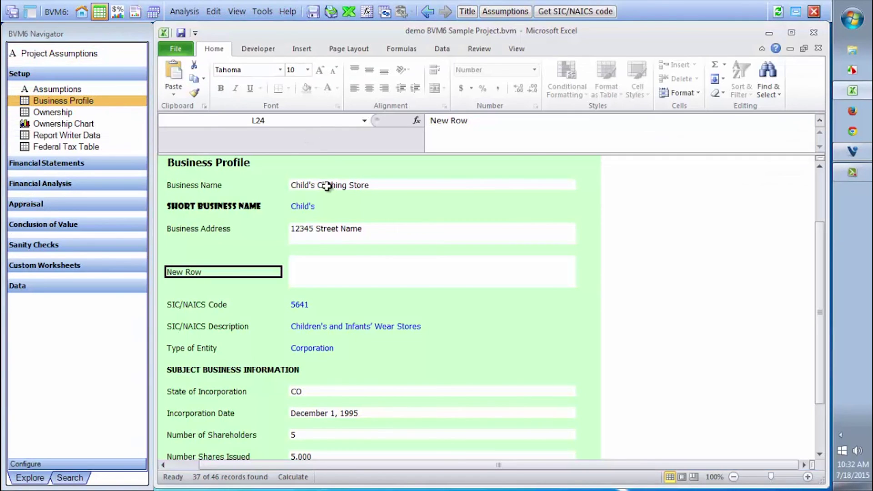
{"action": "left_click", "coordinate": [327, 186]}
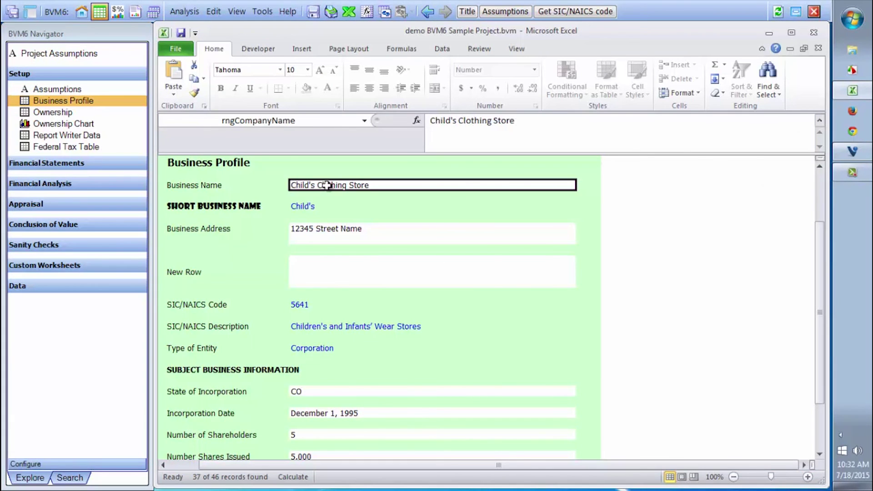
{"action": "type", "text": "ABC Plumbing"}
{"action": "key", "text": "Return"}
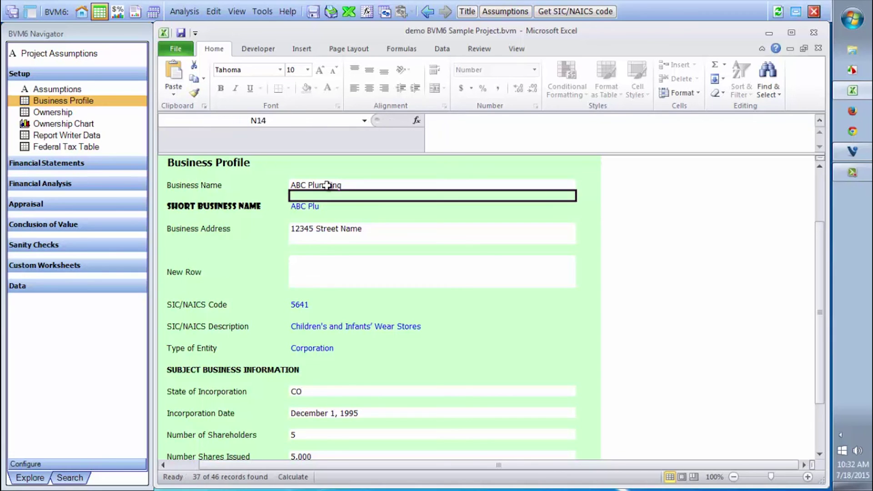
{"action": "left_click", "coordinate": [309, 205]}
{"action": "type", "text": "ABC"}
{"action": "key", "text": "Return"}
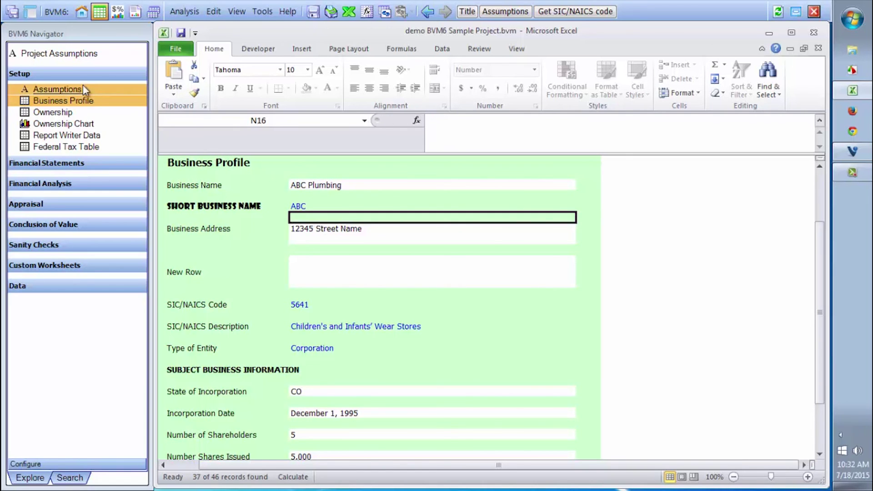
- Return to the Word report and update its linked fields with the current analysis data
{"action": "left_click", "coordinate": [135, 12]}
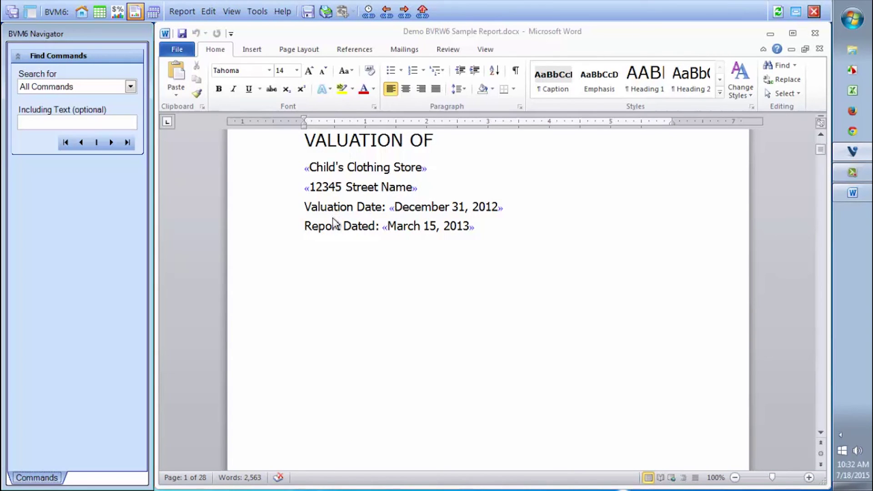
{"action": "left_click", "coordinate": [369, 12]}
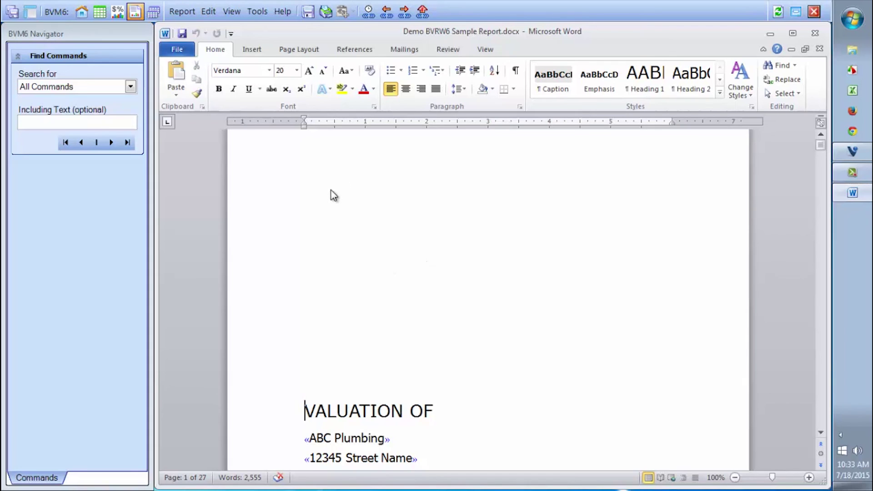
- Look through the report's cover page and return to its title block with the linked fields
{"action": "key", "text": "Down"}
{"action": "key", "text": "Down"}
{"action": "key", "text": "Down"}
{"action": "key", "text": "Down"}
{"action": "key", "text": "Down"}
{"action": "key", "text": "Down"}
{"action": "key", "text": "Down"}
{"action": "key", "text": "Down"}
{"action": "key", "text": "Down"}
{"action": "key", "text": "Up"}
{"action": "key", "text": "Up"}
{"action": "key", "text": "Up"}
{"action": "key", "text": "Up"}
{"action": "key", "text": "Up"}
{"action": "key", "text": "Up"}
{"action": "key", "text": "Up"}
{"action": "key", "text": "Up"}
{"action": "key", "text": "Up"}
{"action": "key", "text": "Up"}
{"action": "key", "text": "Up"}
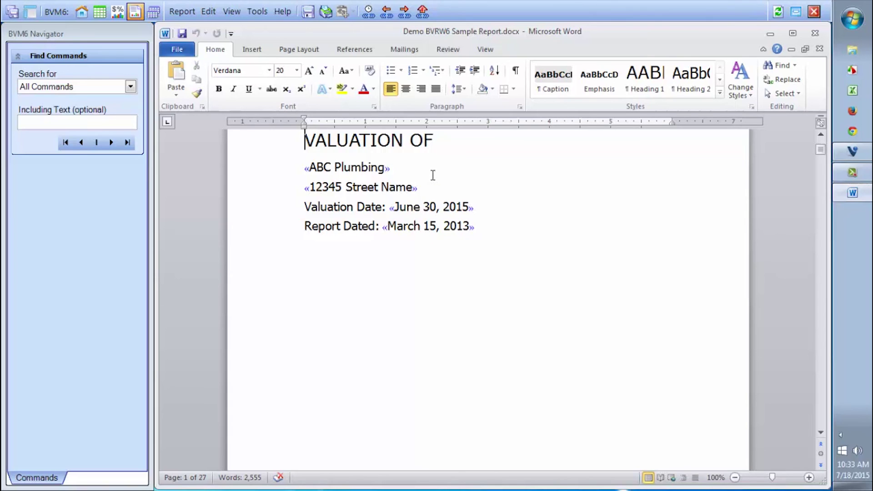
- Examine the source cells of the linked business name and business address fields on the report's cover page
{"action": "left_click", "coordinate": [352, 168]}
{"action": "left_click", "coordinate": [111, 143]}
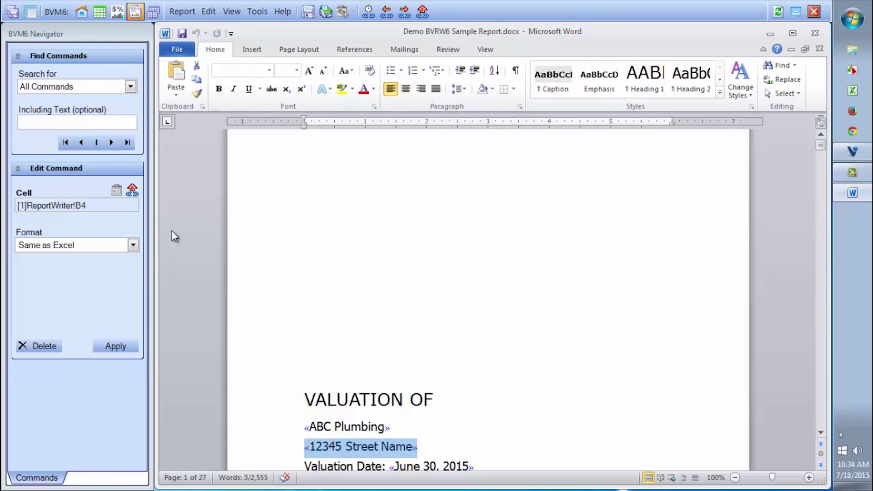
{"action": "left_click", "coordinate": [81, 143]}
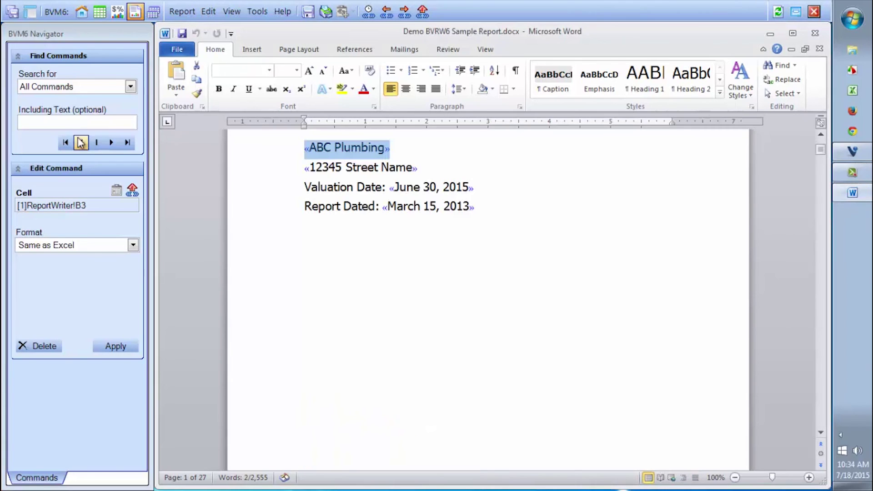
{"action": "left_click", "coordinate": [363, 169]}
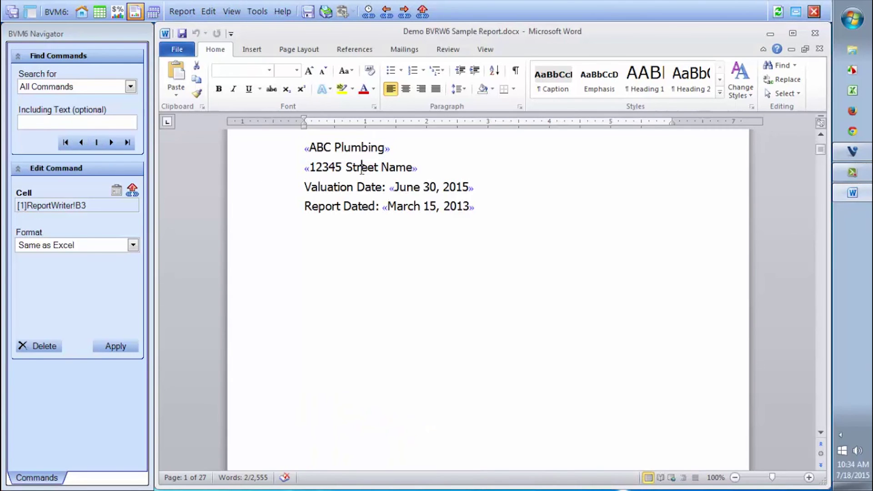
{"action": "left_click", "coordinate": [96, 143]}
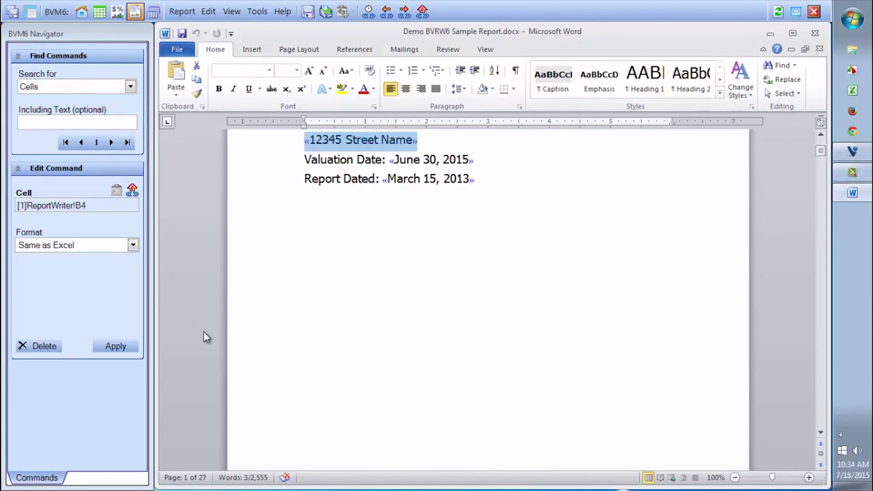
{"action": "left_click", "coordinate": [431, 159]}
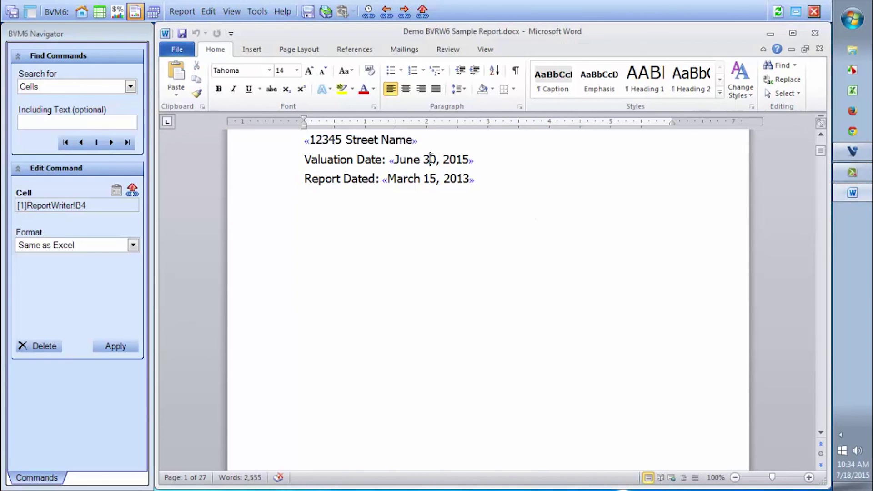
- Edit the analysis Business Profile sheet in Excel, set the Valuation Date to Dec 31 2014, and return to the analysis
{"action": "left_click", "coordinate": [100, 11]}
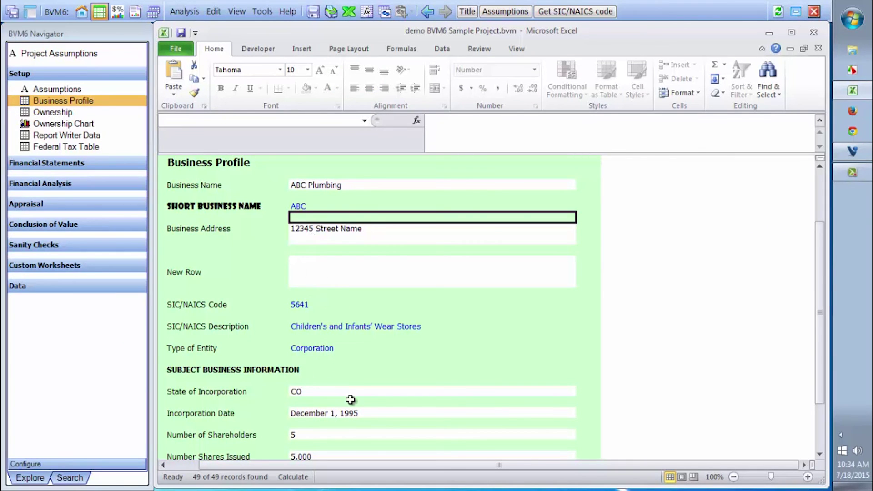
{"action": "left_click", "coordinate": [351, 13]}
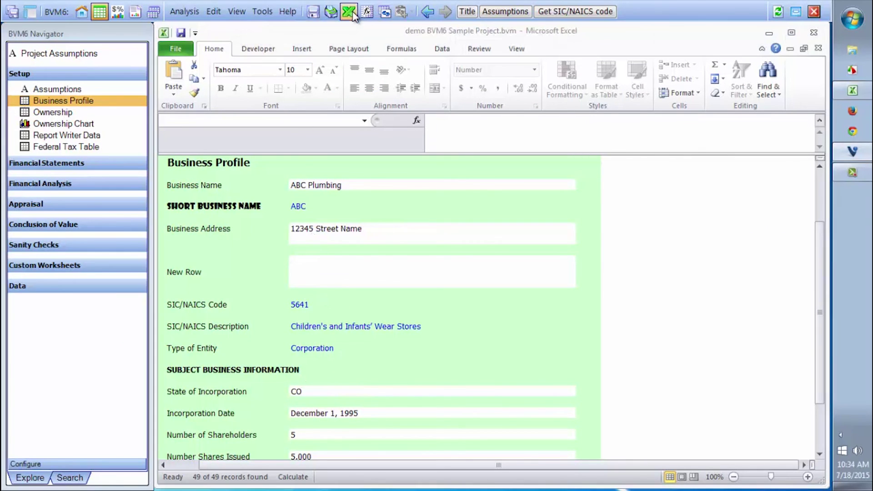
{"action": "left_click", "coordinate": [481, 136]}
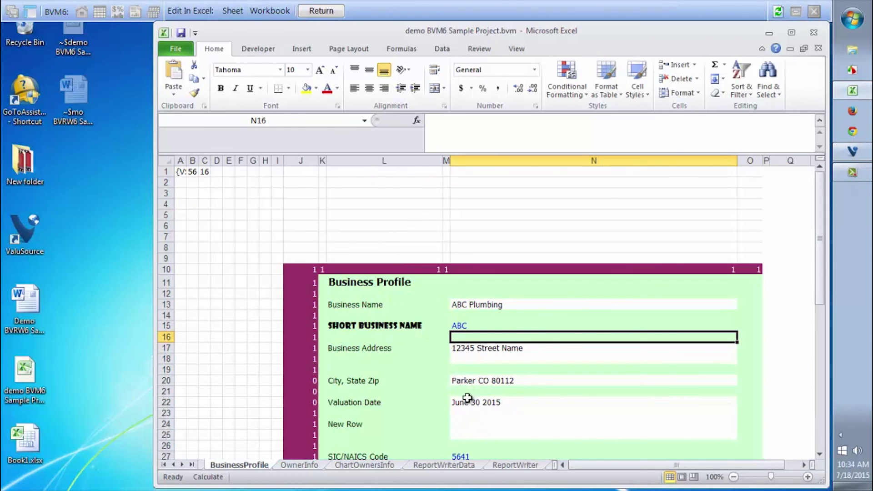
{"action": "left_click", "coordinate": [468, 402]}
{"action": "type", "text": "Dec 31"}
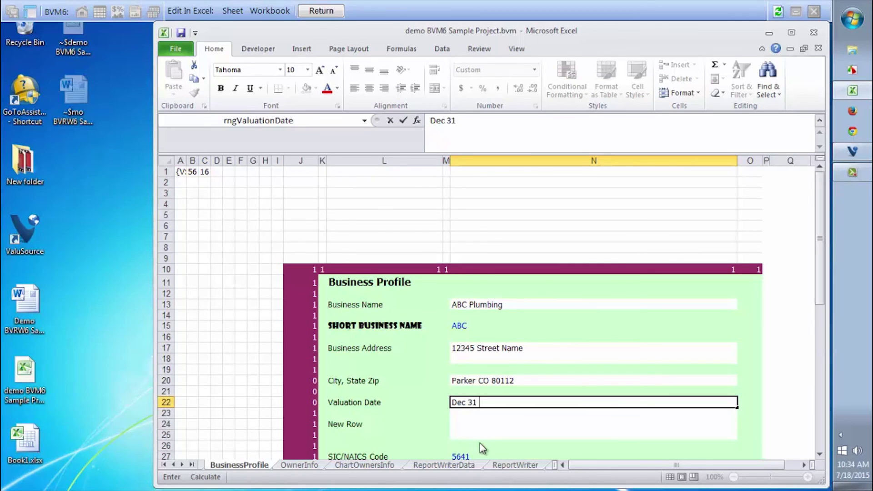
{"action": "type", "text": " 2014"}
{"action": "key", "text": "Return"}
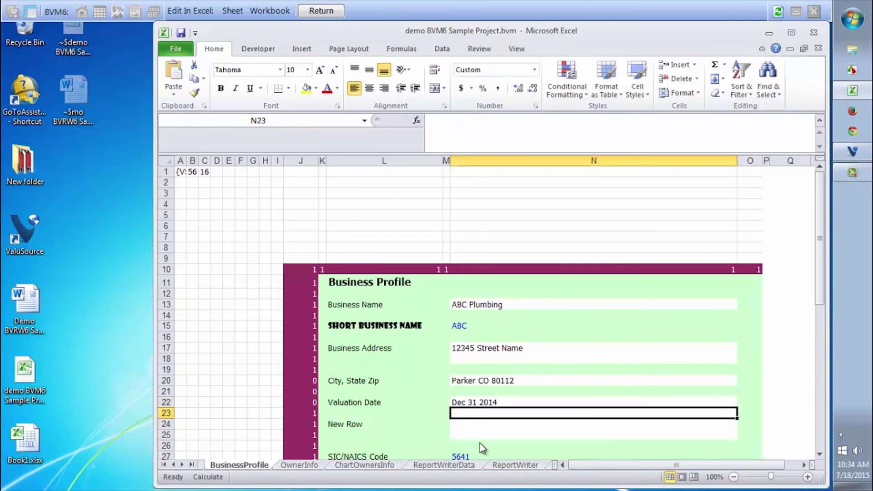
{"action": "left_click", "coordinate": [328, 12]}
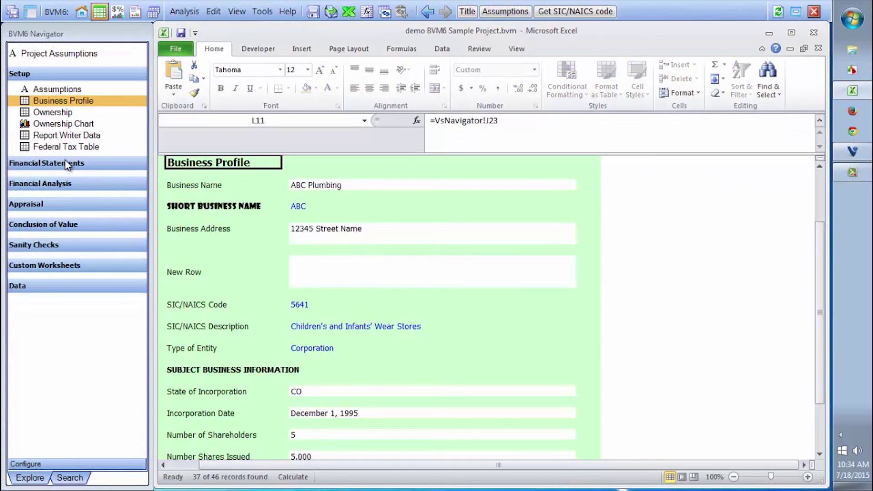
- In the Word report, update only the linked Valuation Date field, keeping its mmmm d, YYYY format
{"action": "left_click", "coordinate": [135, 11]}
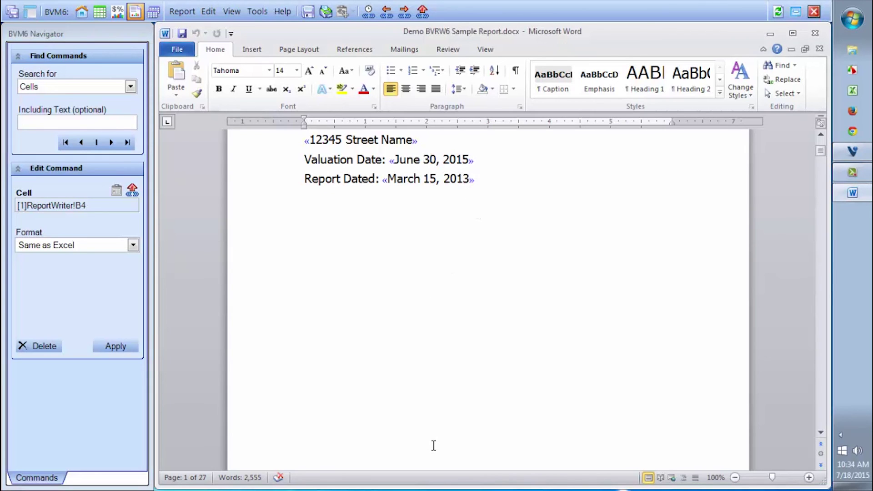
{"action": "left_click", "coordinate": [96, 143]}
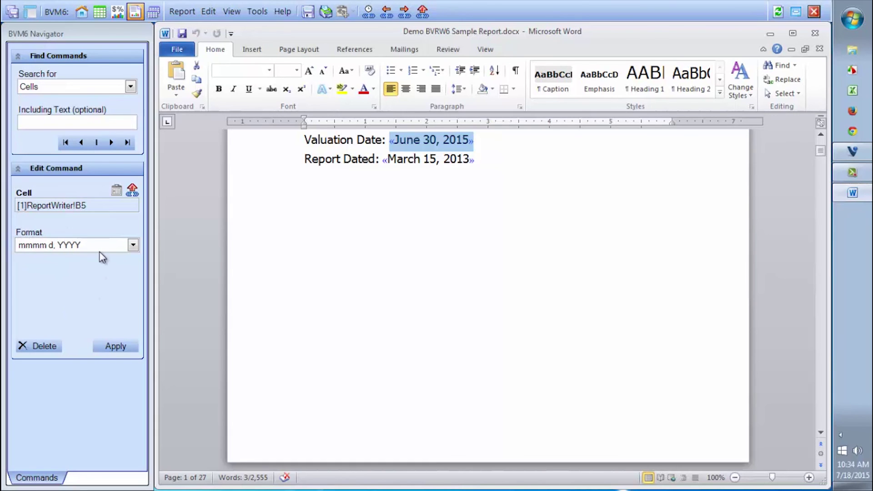
{"action": "left_click", "coordinate": [116, 346]}
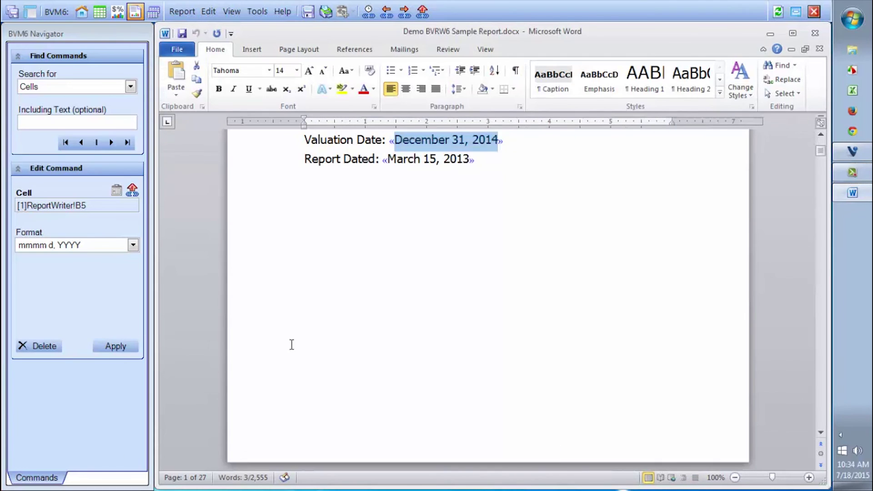
- Start a new line below the Report Dated line on the report's cover page
{"action": "left_click", "coordinate": [429, 136]}
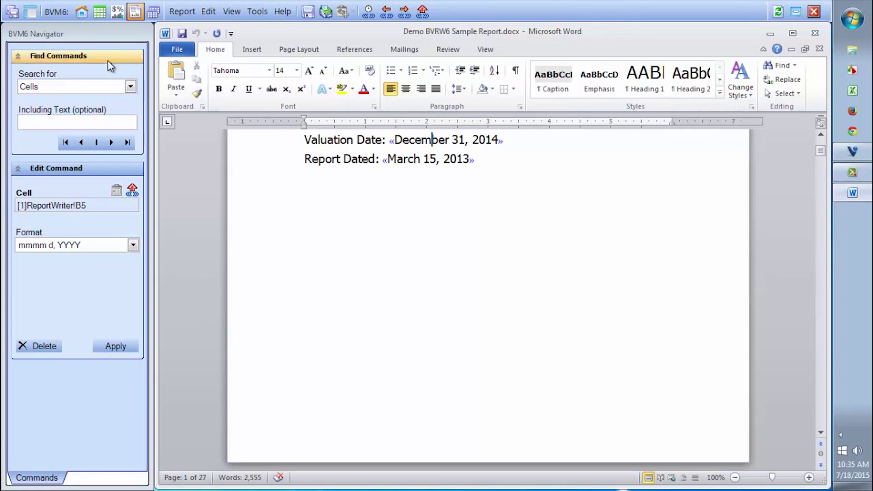
{"action": "left_click", "coordinate": [476, 160]}
{"action": "key", "text": "Return"}
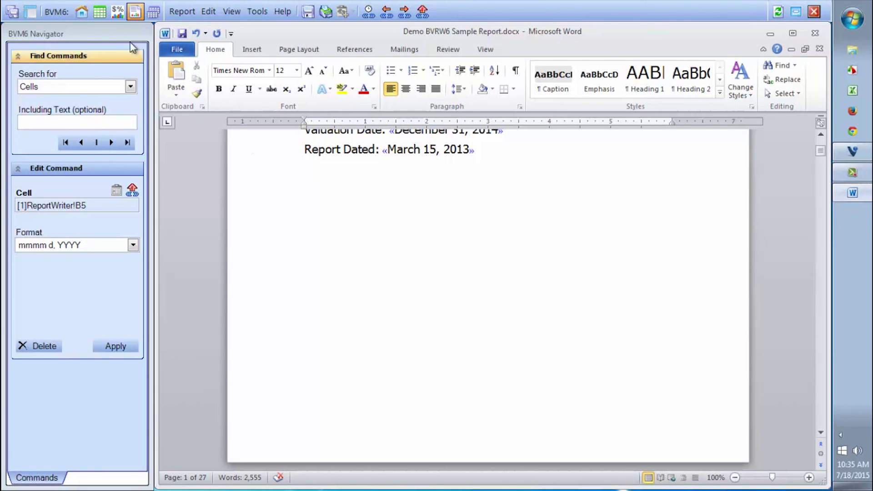
- Copy the Selected Ongoing Net of Debt After Tax Cash Flow cell from the Capitalization of Earnings Benefit Stream for linking
{"action": "left_click", "coordinate": [102, 15]}
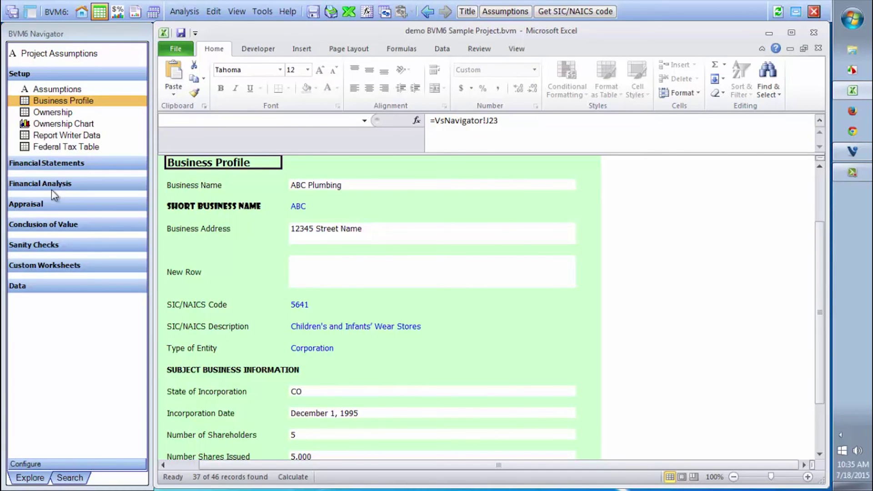
{"action": "left_click", "coordinate": [38, 204]}
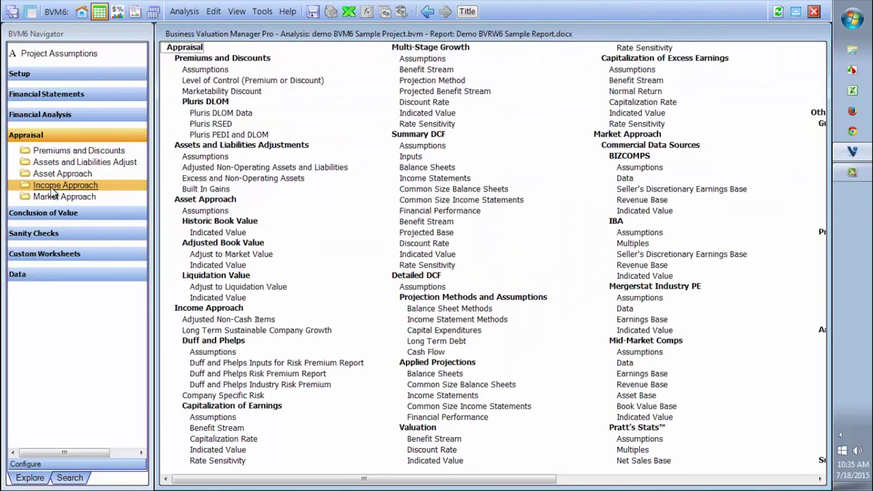
{"action": "left_click", "coordinate": [212, 428]}
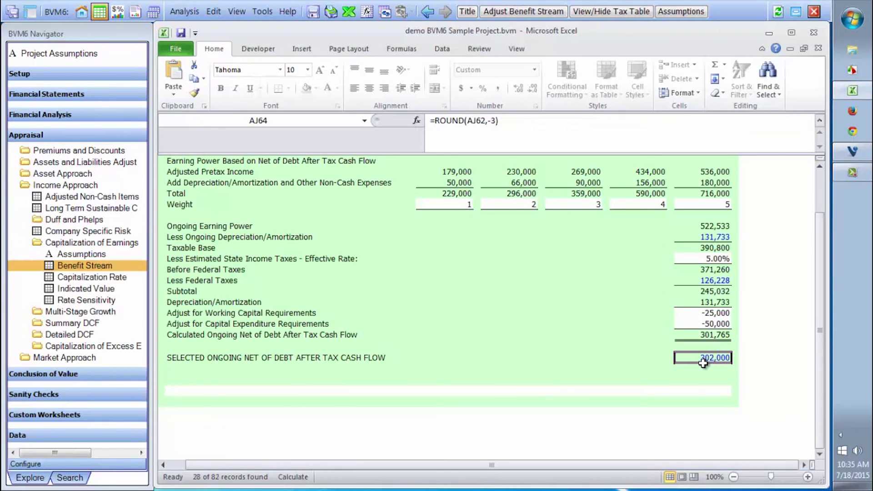
{"action": "left_click", "coordinate": [705, 336]}
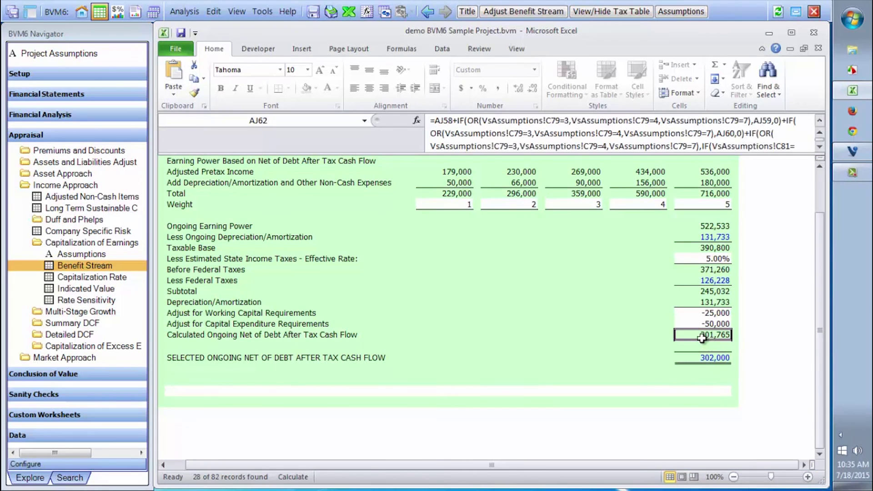
{"action": "left_click", "coordinate": [700, 358]}
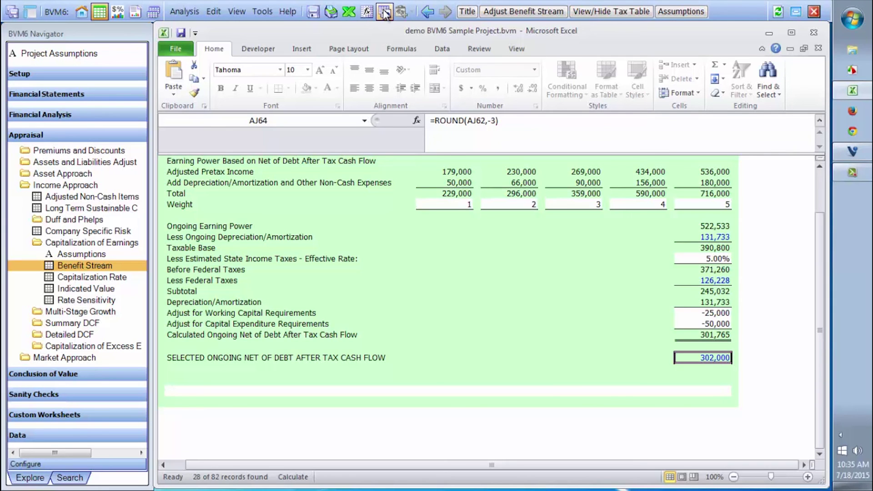
{"action": "left_click", "coordinate": [384, 14]}
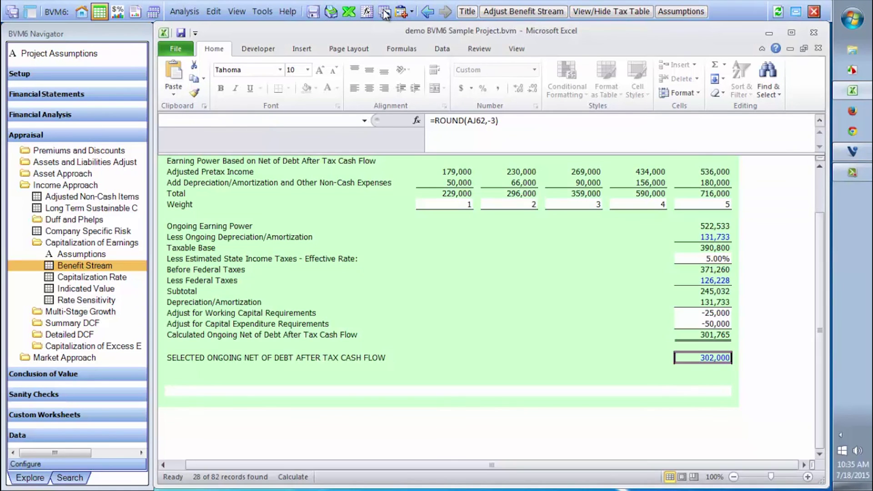
- Paste the copied cash flow cell as a linked field on the new line below the report date
{"action": "left_click", "coordinate": [135, 12]}
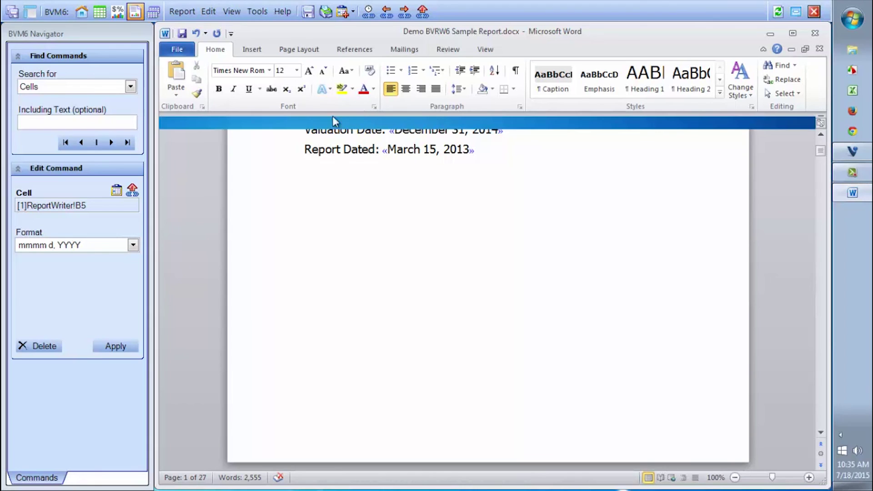
{"action": "left_click", "coordinate": [342, 12]}
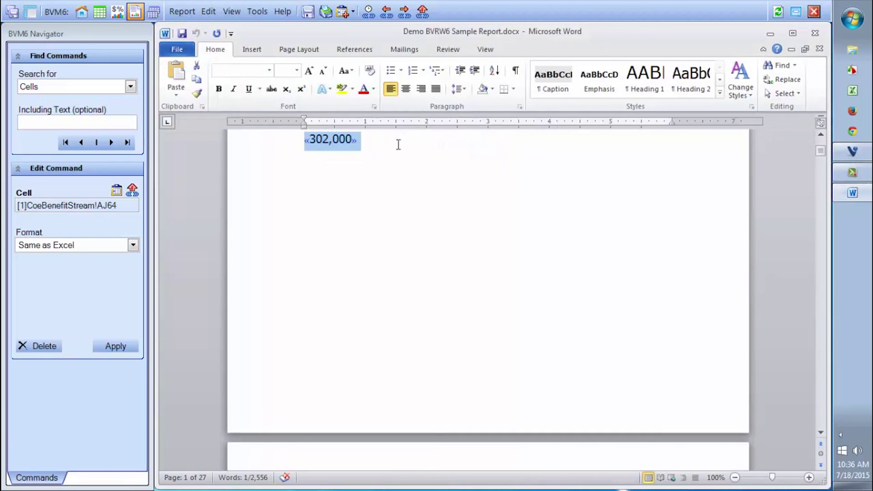
{"action": "left_click", "coordinate": [393, 153]}
{"action": "scroll", "coordinate": [394, 153], "scroll_direction": "up", "scroll_amount": 1}
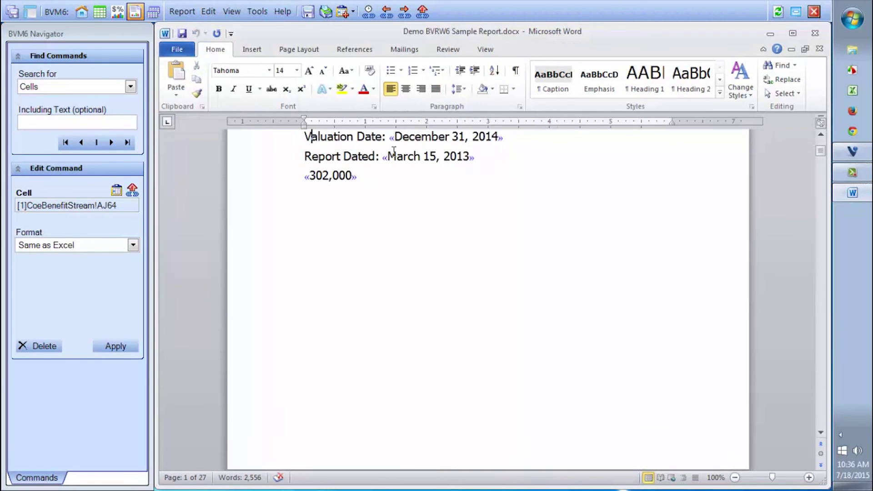
{"action": "key", "text": "Up"}
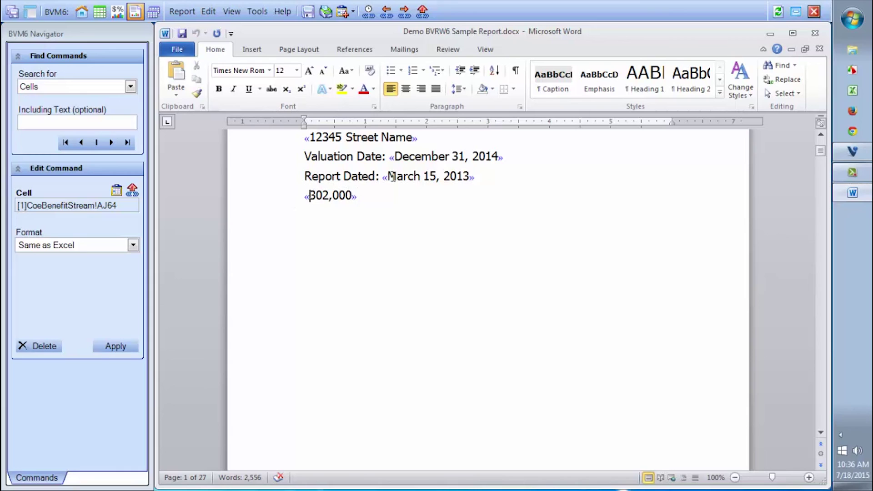
- Add a line below the linked cash flow value, then copy the working capital and capital expenditure adjustment rows from the Benefit Stream
{"action": "left_click", "coordinate": [362, 196]}
{"action": "key", "text": "Return"}
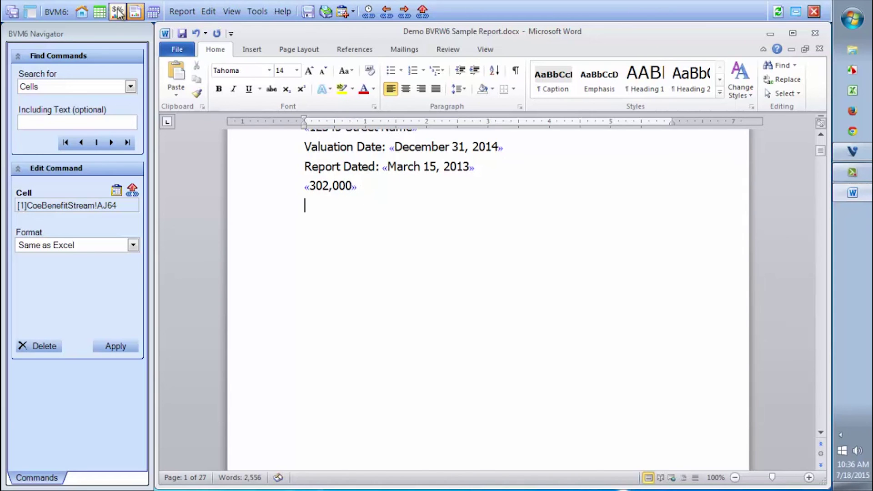
{"action": "left_click", "coordinate": [100, 12]}
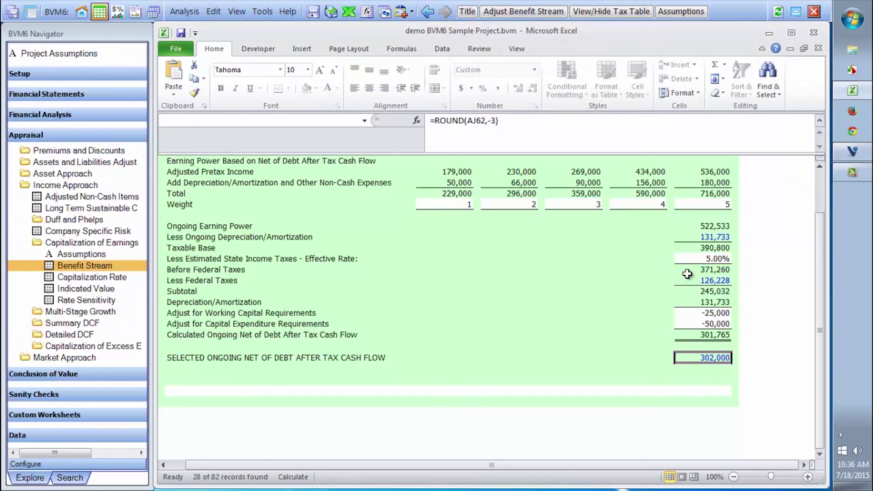
{"action": "left_click", "coordinate": [203, 313]}
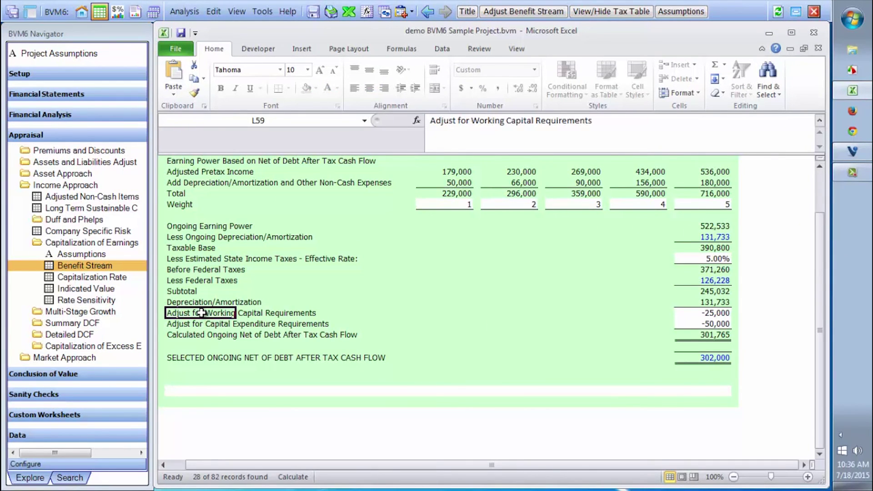
{"action": "key", "text": "shift+Right"}
{"action": "key", "text": "shift+Right"}
{"action": "key", "text": "shift+Right"}
{"action": "key", "text": "shift+Right"}
{"action": "key", "text": "shift+Right"}
{"action": "key", "text": "shift+Right"}
{"action": "key", "text": "shift+Right"}
{"action": "key", "text": "shift+Right"}
{"action": "key", "text": "shift+Right"}
{"action": "key", "text": "shift+Right"}
{"action": "key", "text": "shift+Right"}
{"action": "key", "text": "shift+Right"}
{"action": "key", "text": "shift+Right"}
{"action": "key", "text": "shift+Right"}
{"action": "key", "text": "shift+Right"}
{"action": "key", "text": "shift+Right"}
{"action": "key", "text": "shift+Right"}
{"action": "key", "text": "shift+Right"}
{"action": "key", "text": "shift+Right"}
{"action": "key", "text": "shift+Right"}
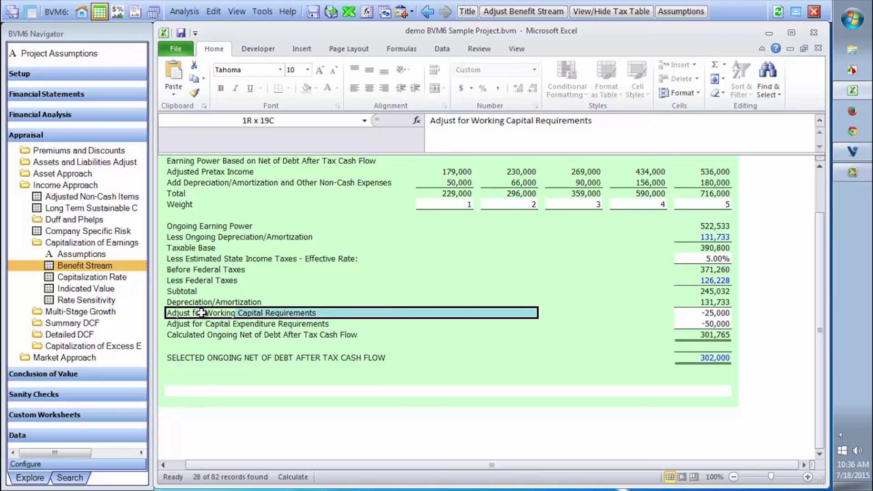
{"action": "key", "text": "shift+Down"}
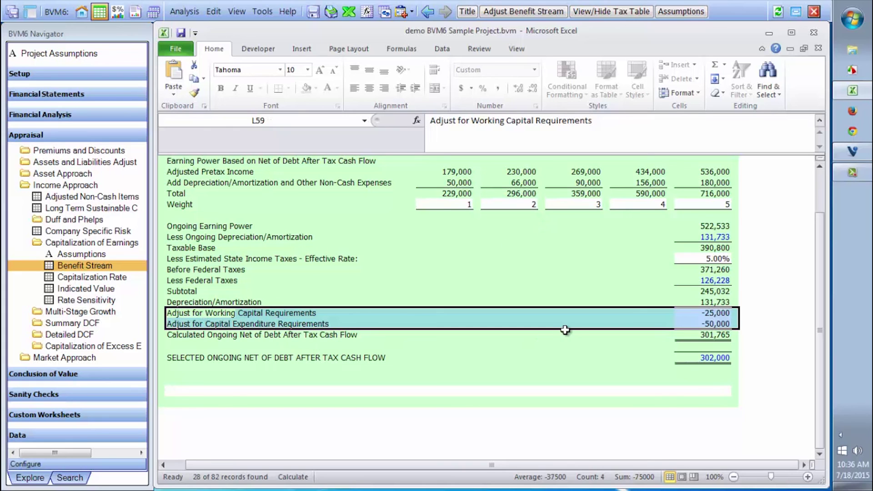
{"action": "left_click", "coordinate": [385, 13]}
- Paste the copied working capital and capital expenditure rows as a linked range below the linked cash flow value on the report's cover page
{"action": "left_click", "coordinate": [136, 11]}
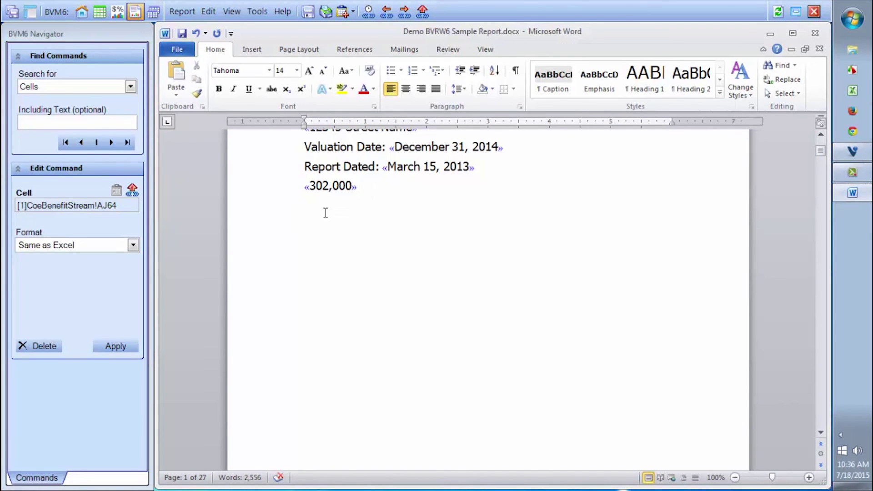
{"action": "left_click", "coordinate": [354, 12]}
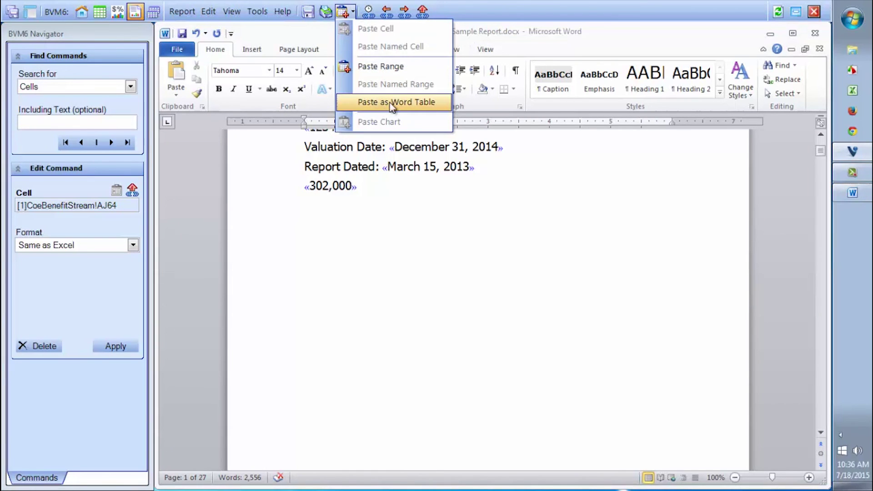
{"action": "left_click", "coordinate": [280, 193]}
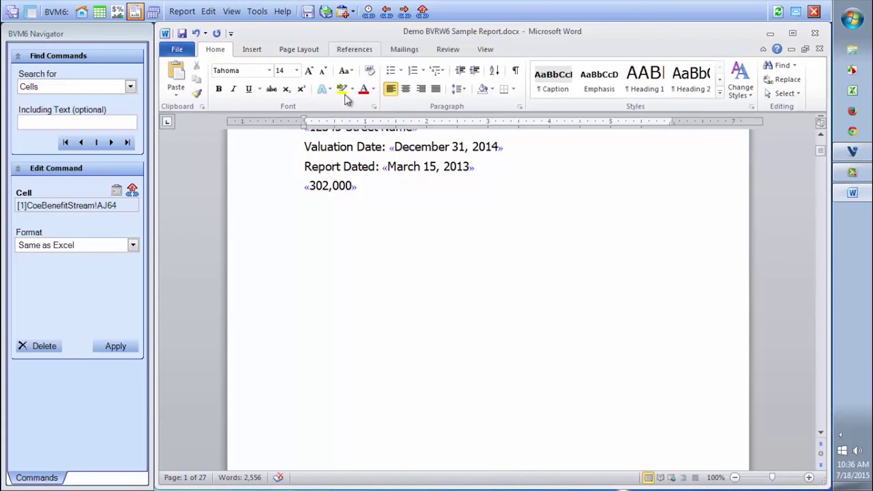
{"action": "left_click", "coordinate": [342, 12]}
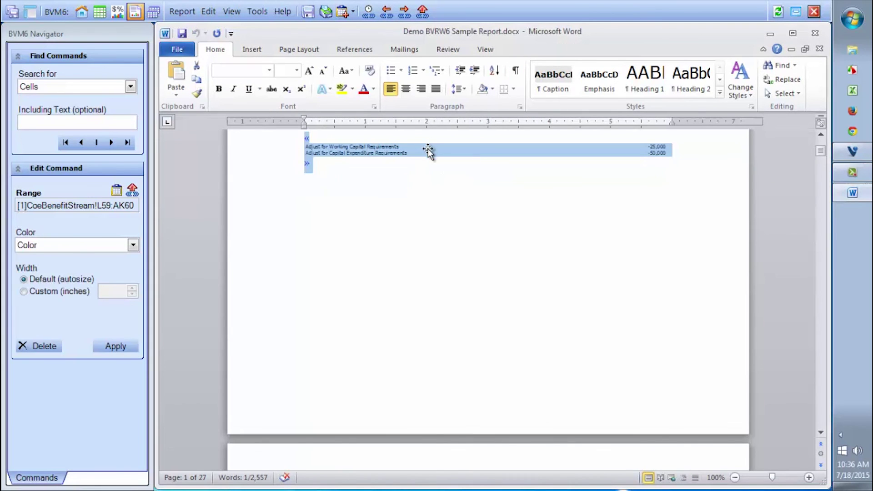
- Shrink the pasted adjustment range picture to about 4 inches wide and rotate it diagonally
{"action": "left_click", "coordinate": [427, 149]}
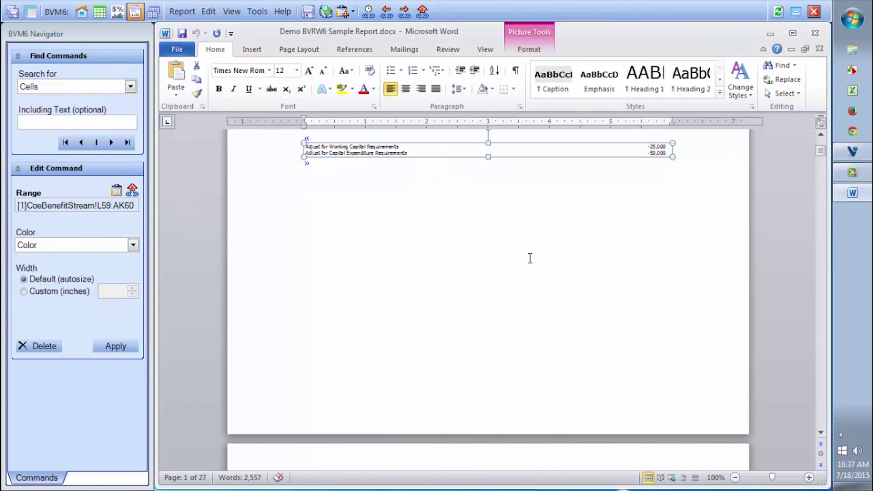
{"action": "left_click", "coordinate": [821, 136]}
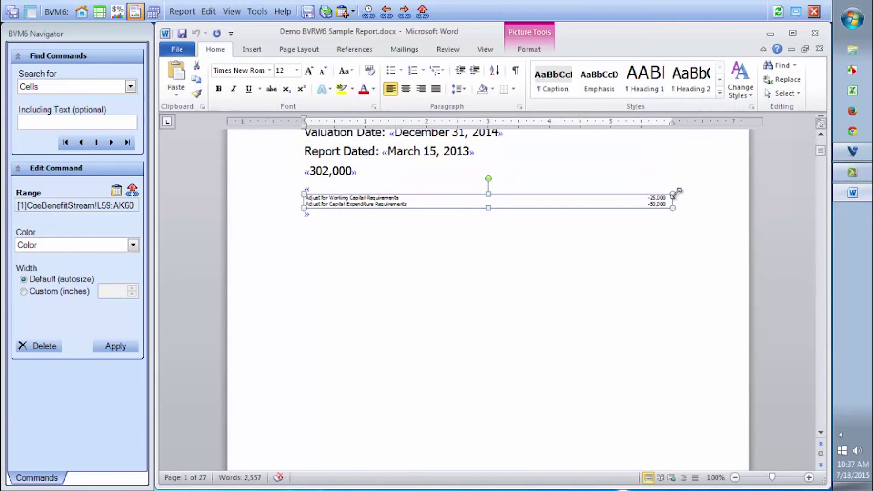
{"action": "left_click_drag", "start_coordinate": [675, 191], "coordinate": [552, 204]}
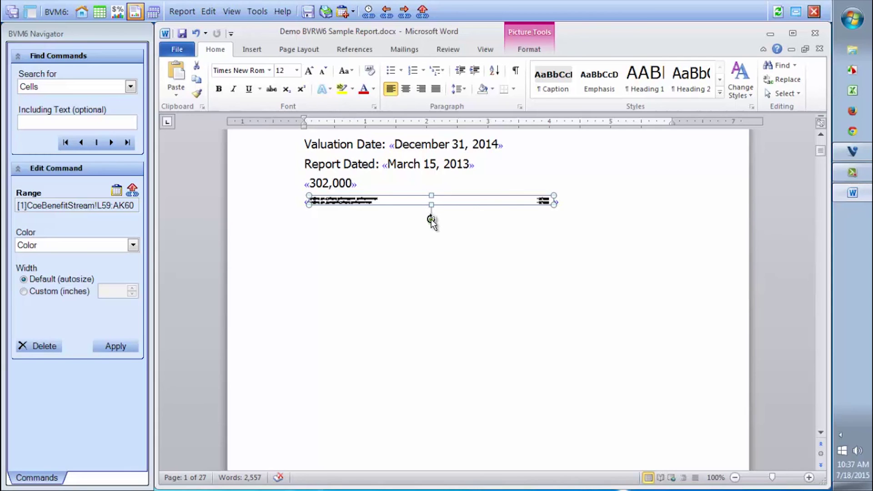
{"action": "left_click_drag", "start_coordinate": [431, 220], "coordinate": [429, 201]}
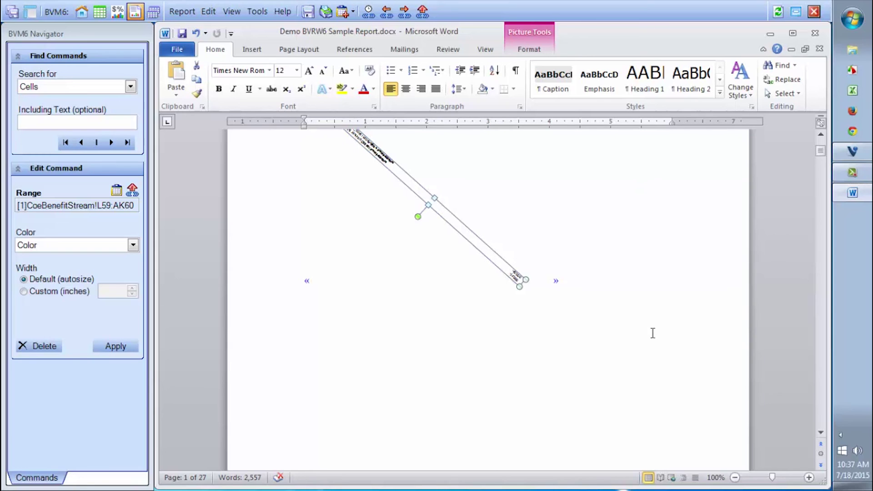
{"action": "left_click", "coordinate": [824, 134]}
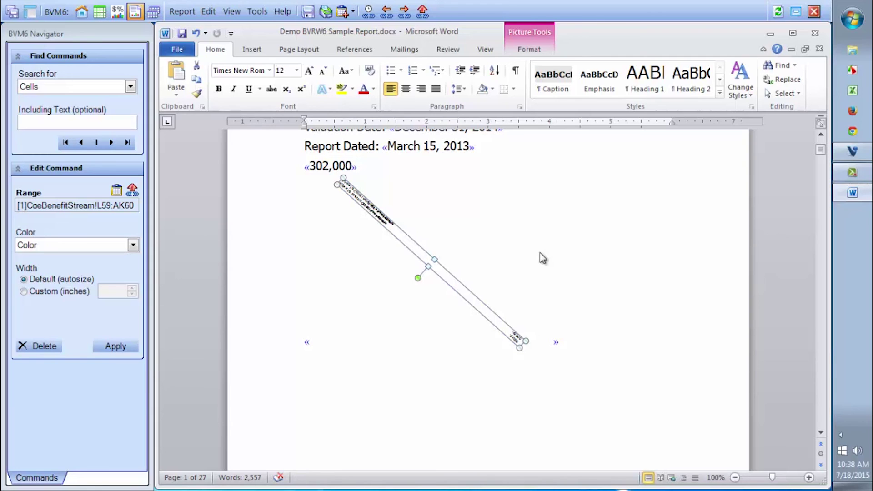
- Open the existing workbook Book1.xlsx in the Workbooks area
{"action": "left_click", "coordinate": [153, 11]}
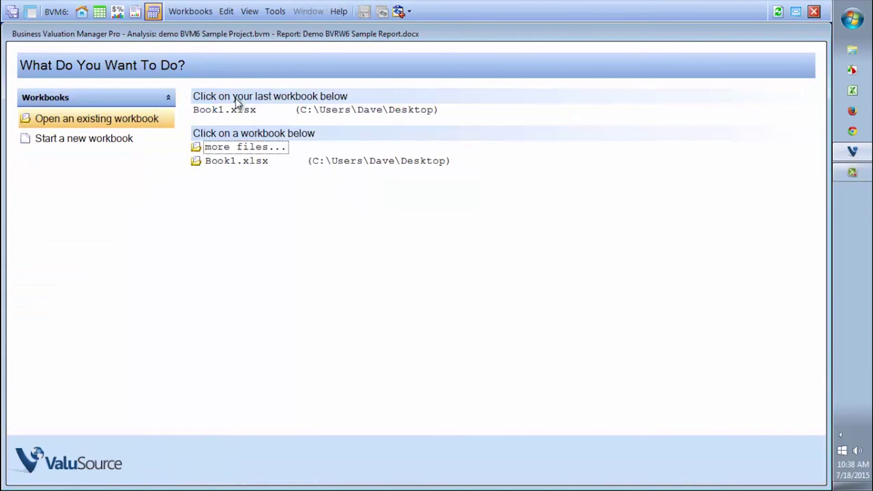
{"action": "left_click", "coordinate": [213, 110]}
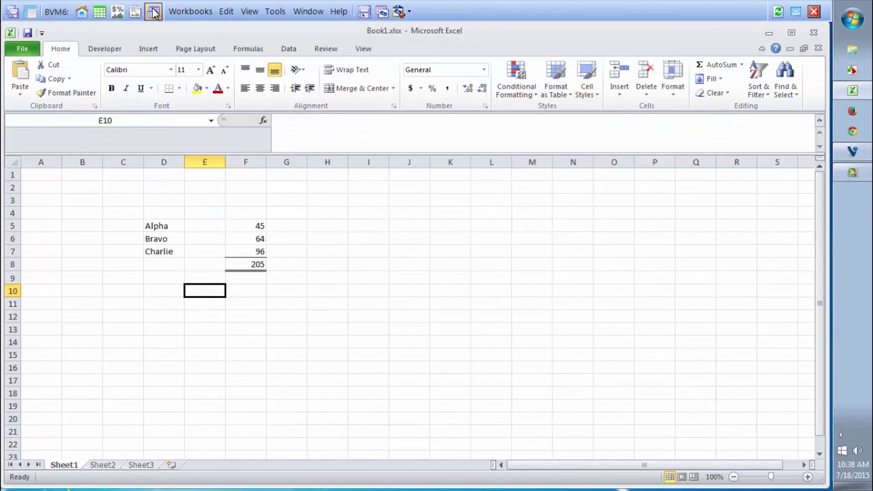
{"action": "left_click", "coordinate": [194, 12]}
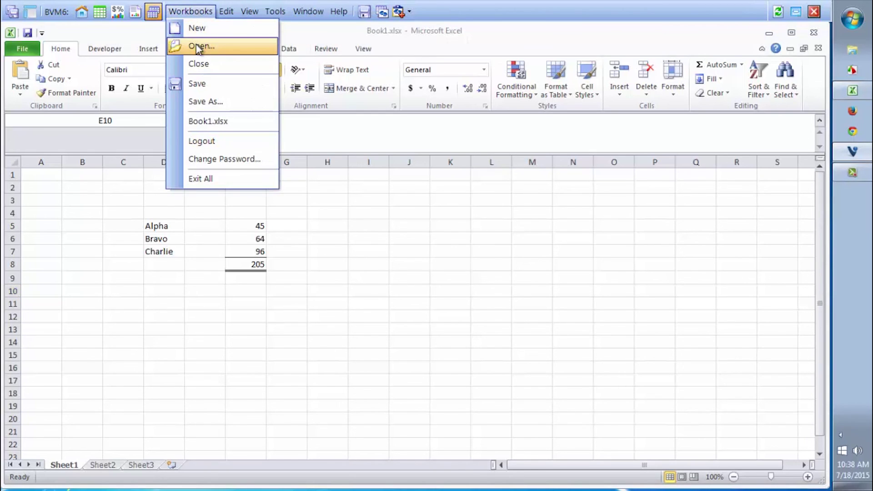
{"action": "left_click", "coordinate": [340, 203]}
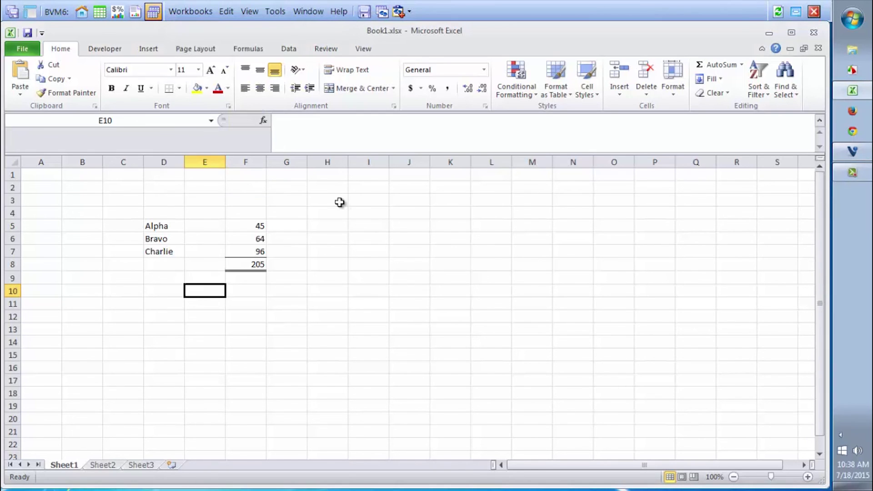
- Copy the Alpha, Bravo and Charlie table with its total, D5:F8 on Sheet1, for linking
{"action": "left_click", "coordinate": [242, 225]}
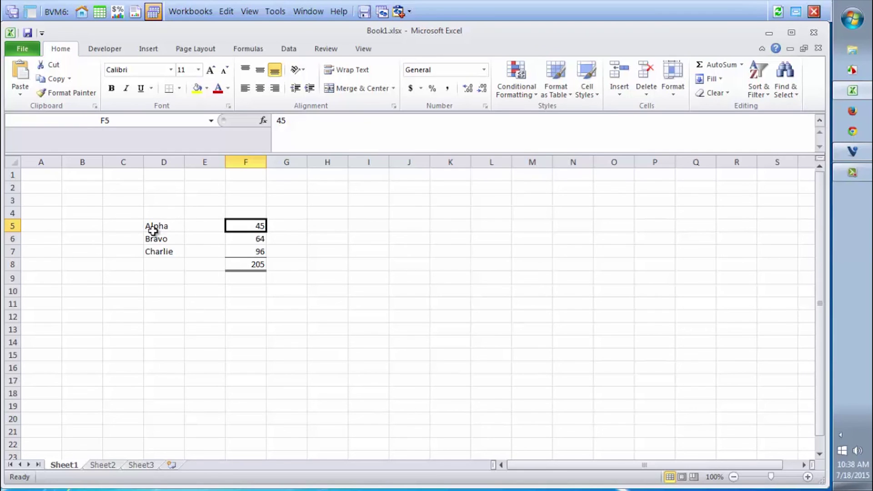
{"action": "left_click_drag", "start_coordinate": [153, 230], "coordinate": [243, 265]}
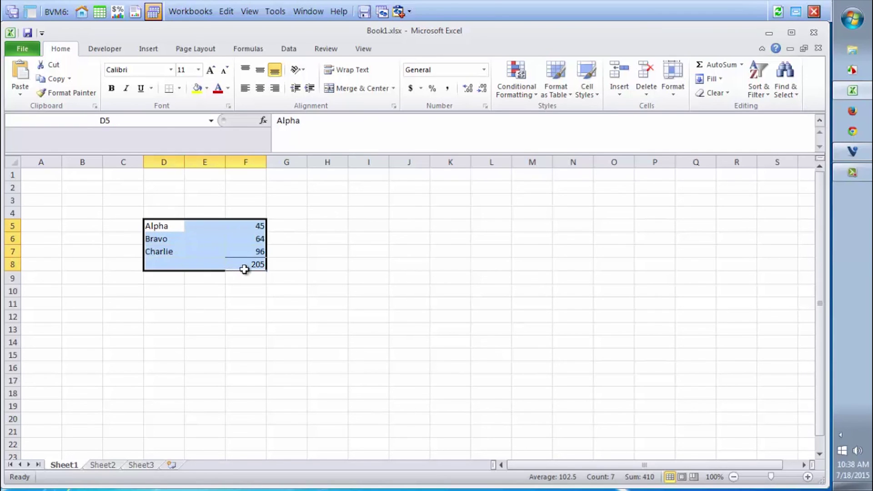
{"action": "left_click", "coordinate": [382, 13]}
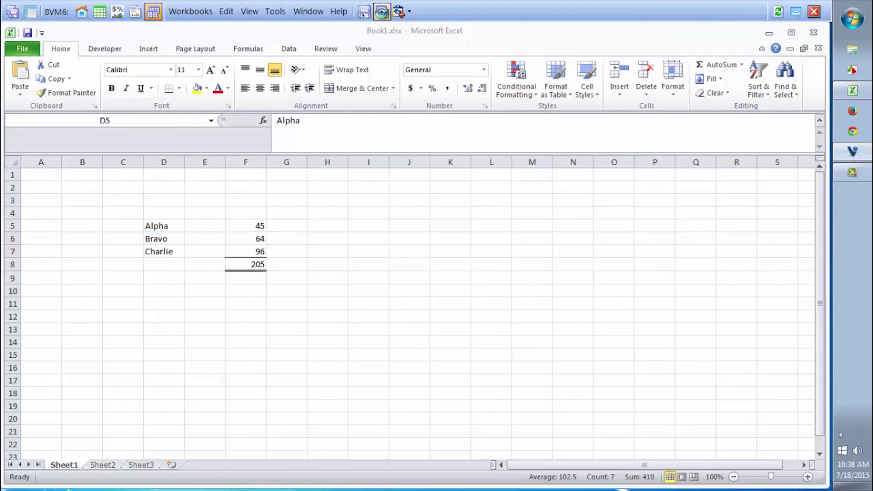
- Add two lines below the rotated range in the report and paste the copied workbook table there as a linked range
{"action": "left_click", "coordinate": [134, 12]}
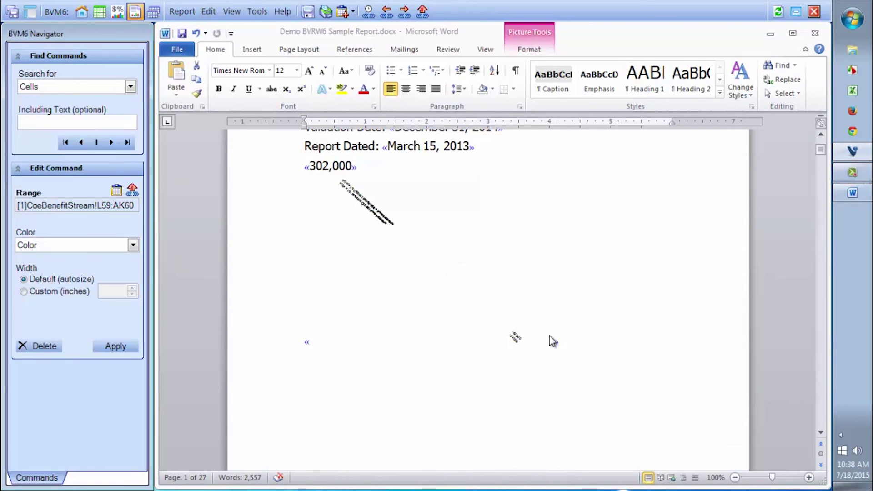
{"action": "left_click", "coordinate": [565, 340]}
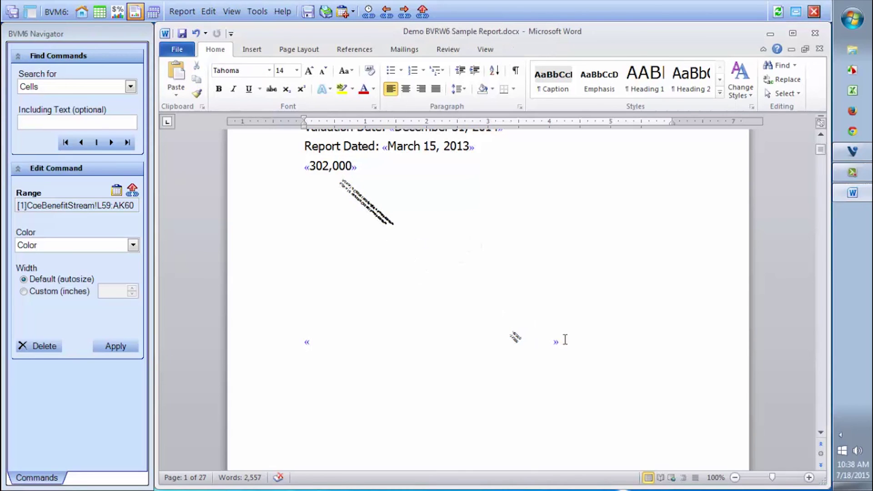
{"action": "key", "text": "Return"}
{"action": "key", "text": "Return"}
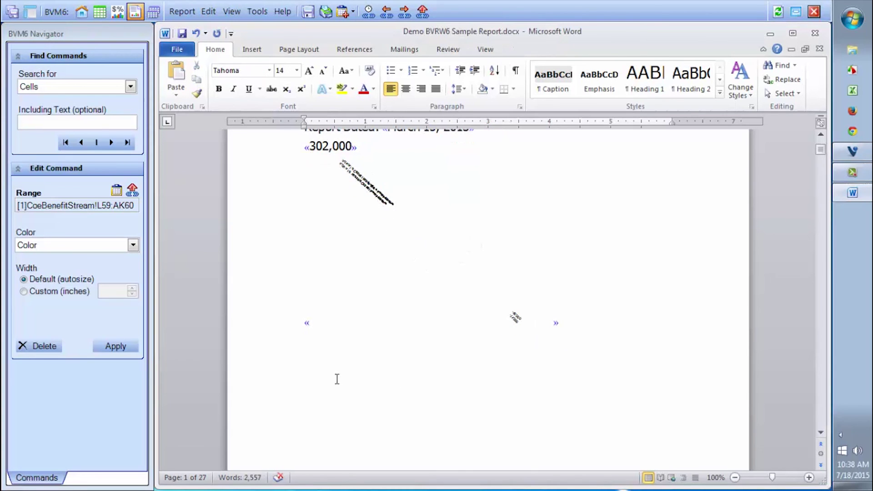
{"action": "left_click", "coordinate": [343, 12]}
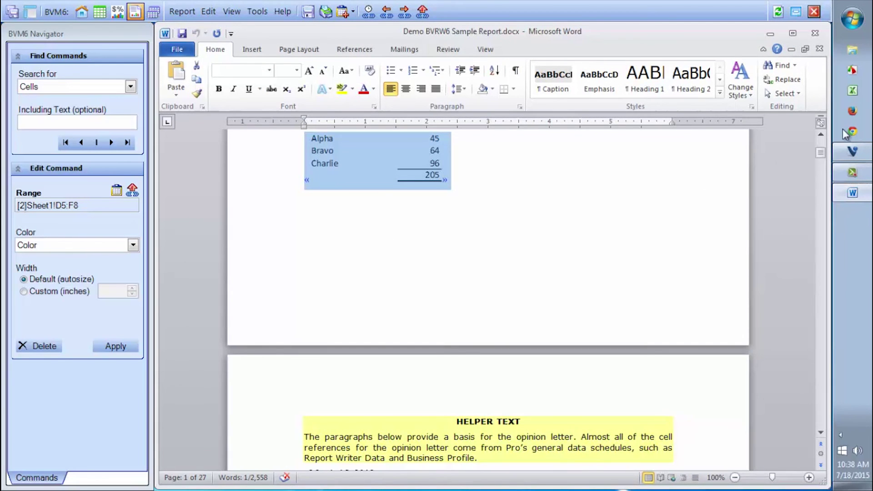
{"action": "left_click", "coordinate": [820, 134]}
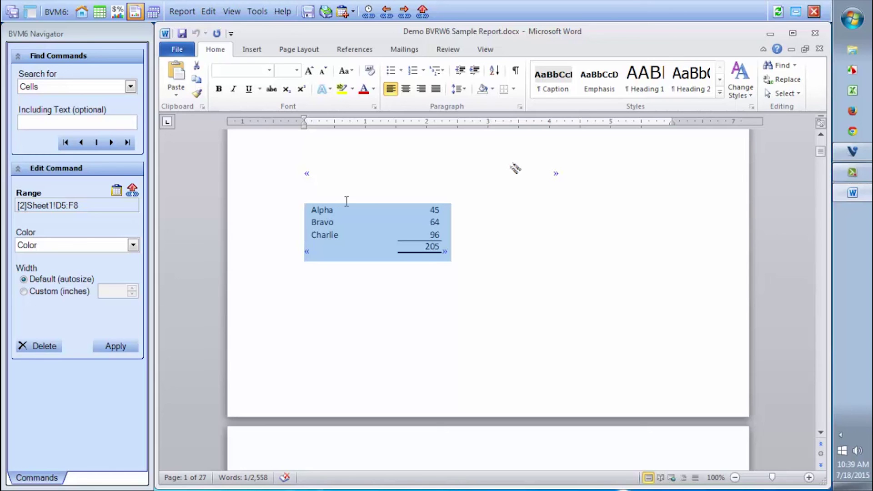
- Display Custom Worksheet 2 in the analysis
{"action": "left_click", "coordinate": [101, 14]}
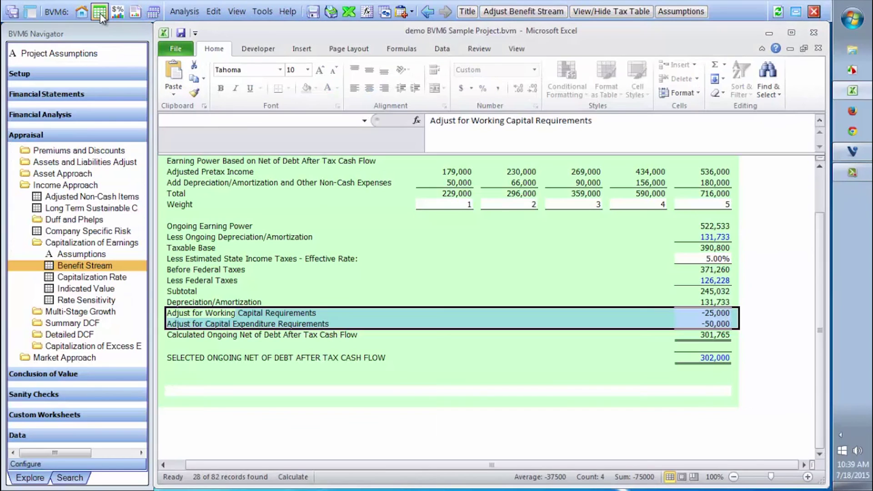
{"action": "left_click", "coordinate": [43, 415]}
{"action": "left_click", "coordinate": [68, 223]}
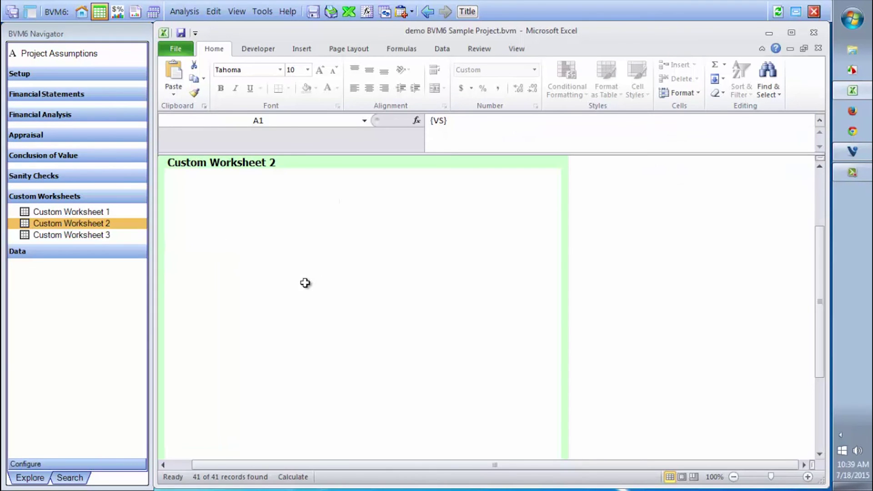
- Return to the report and select only the closing » command marker after the linked Alpha, Bravo and Charlie range
{"action": "left_click", "coordinate": [135, 13]}
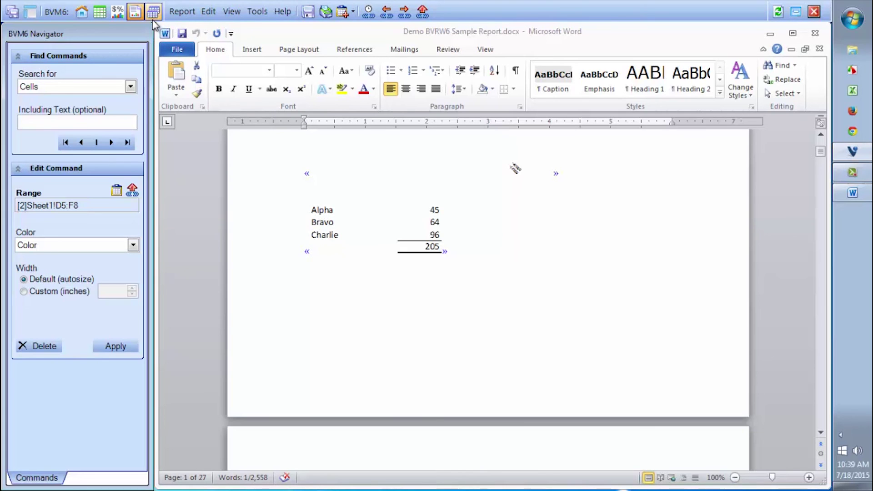
{"action": "left_click", "coordinate": [347, 211]}
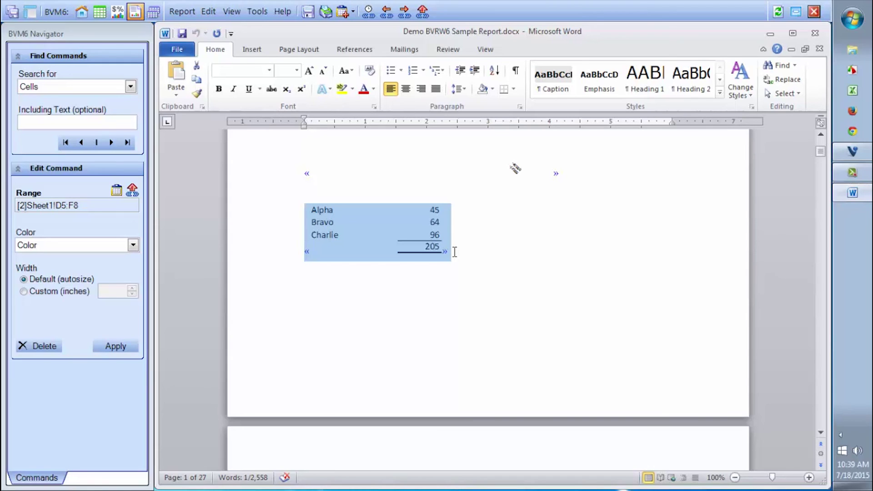
{"action": "left_click", "coordinate": [485, 248]}
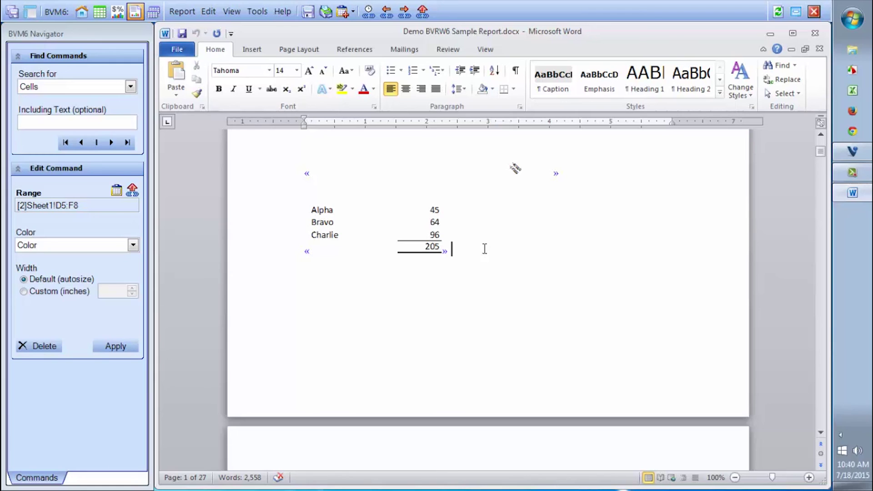
{"action": "key", "text": "Left"}
{"action": "key", "text": "Left"}
{"action": "key", "text": "Right"}
{"action": "key", "text": "Left"}
{"action": "key", "text": "shift+Right"}
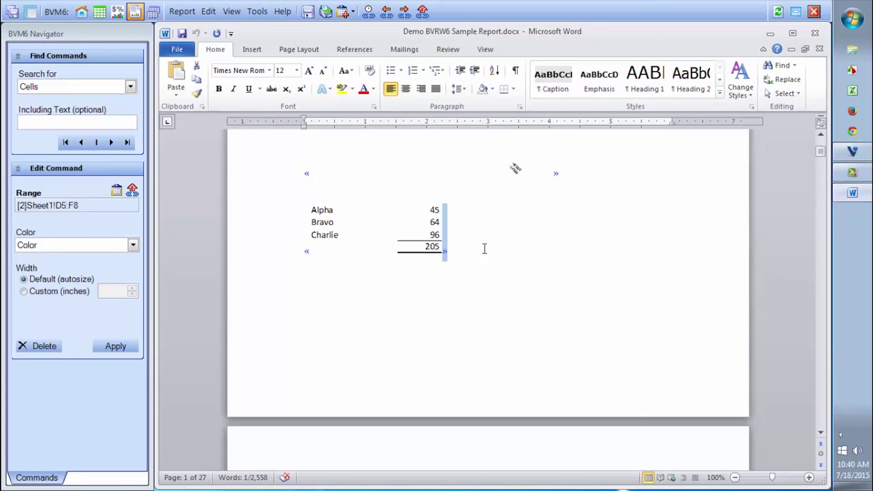
- Modify the RWCommand style so its font has the Hidden effect, hiding the command markers throughout the report
{"action": "left_click", "coordinate": [751, 106]}
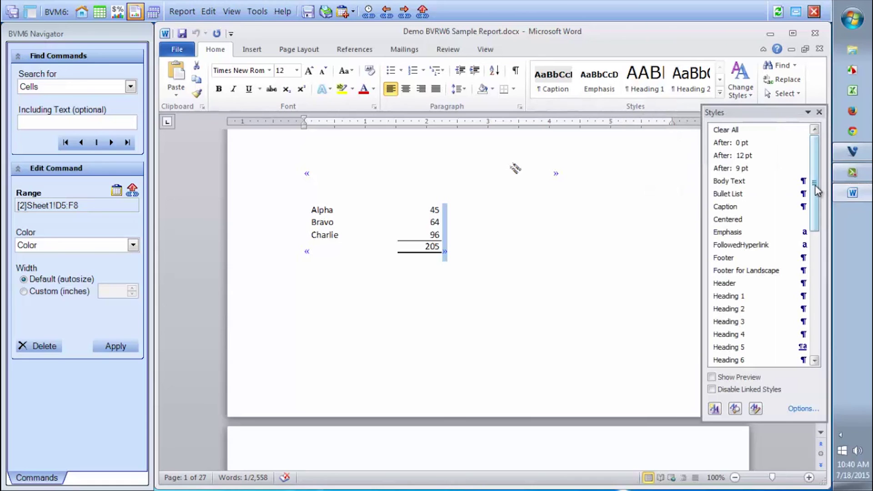
{"action": "left_click_drag", "start_coordinate": [815, 191], "coordinate": [829, 318]}
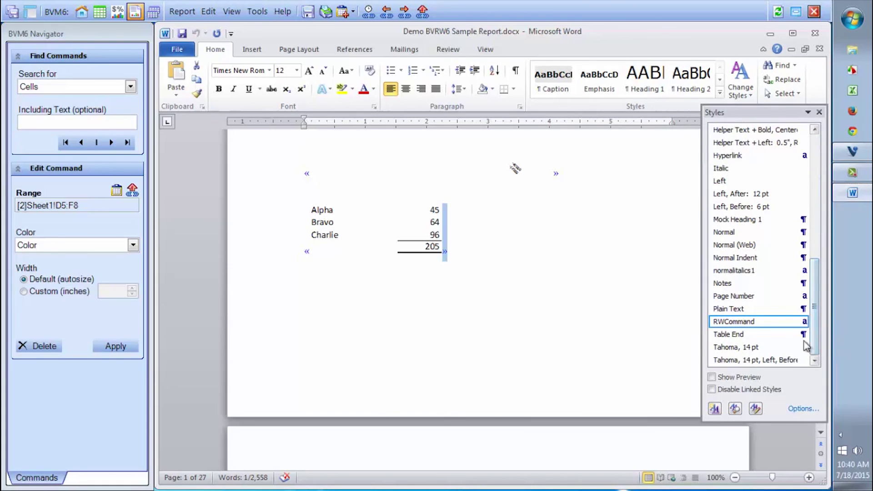
{"action": "right_click", "coordinate": [719, 325]}
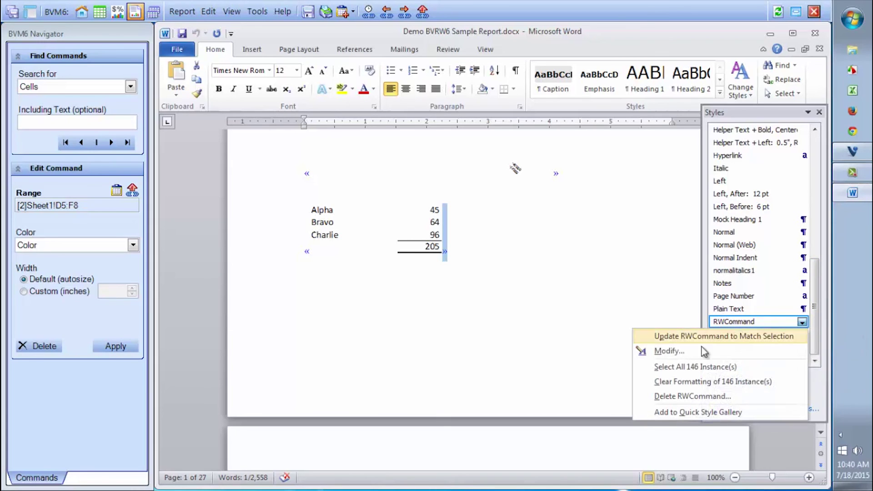
{"action": "left_click", "coordinate": [669, 352]}
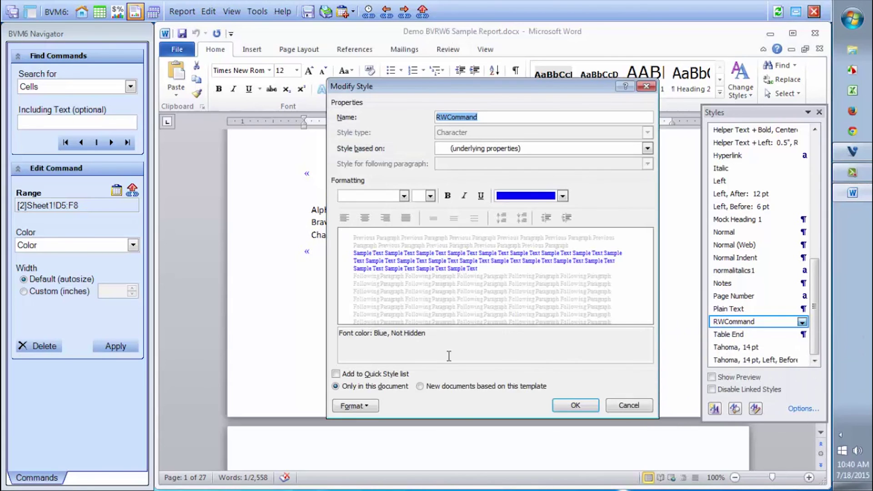
{"action": "left_click", "coordinate": [357, 406]}
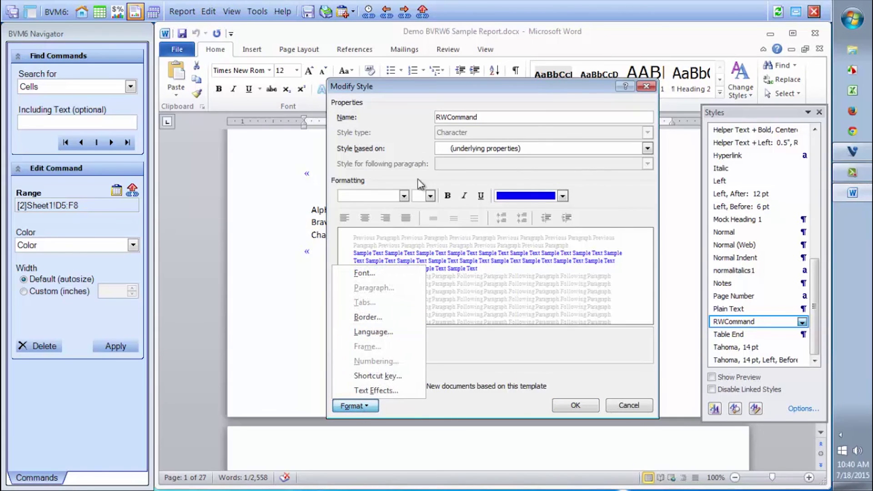
{"action": "left_click", "coordinate": [371, 275]}
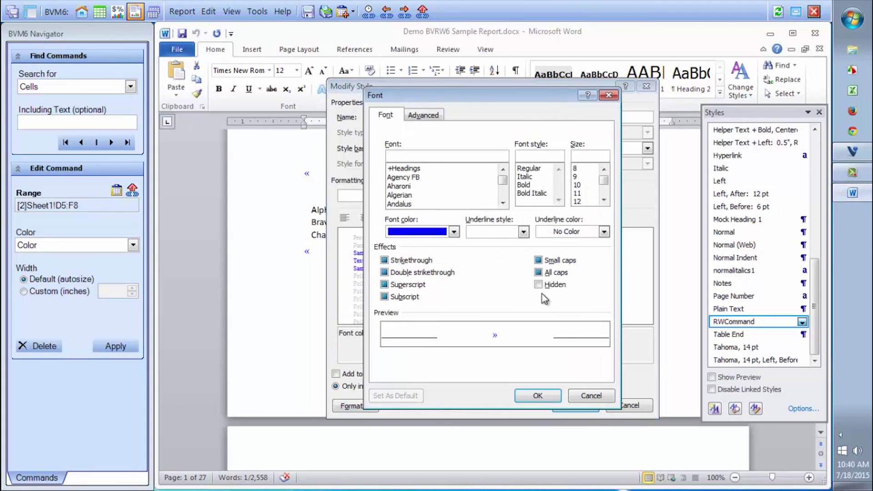
{"action": "left_click", "coordinate": [548, 291]}
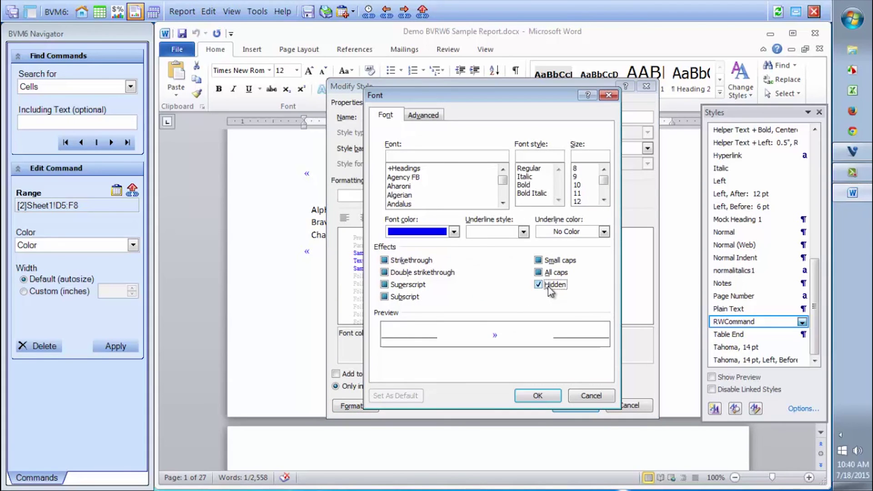
{"action": "left_click", "coordinate": [540, 396]}
{"action": "left_click", "coordinate": [568, 405]}
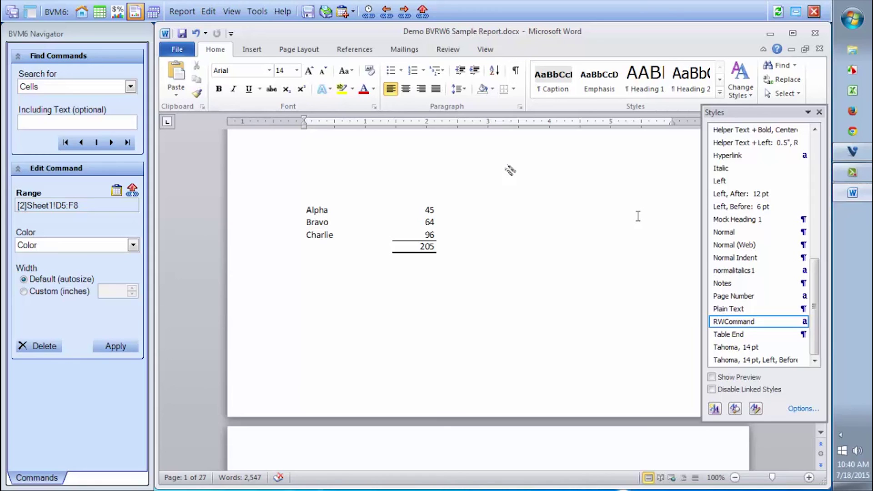
- Close the Styles pane and turn off the display of commands in the report
{"action": "left_click", "coordinate": [638, 216]}
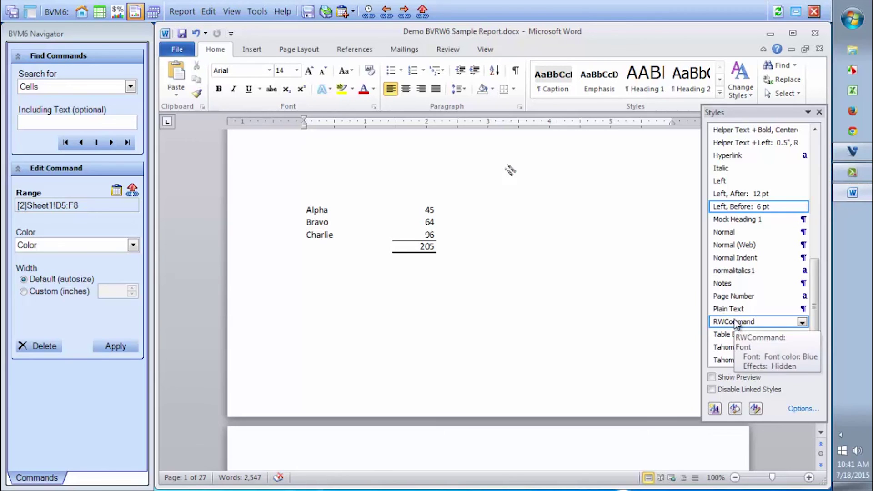
{"action": "left_click", "coordinate": [820, 112]}
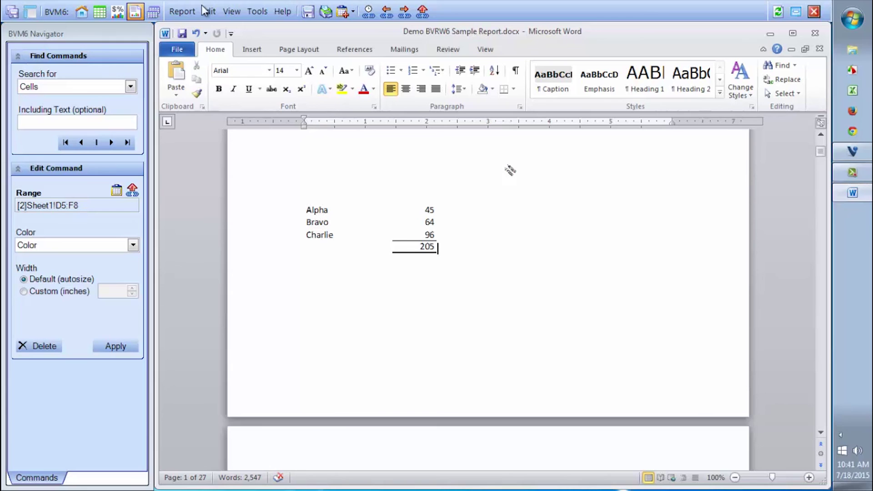
{"action": "left_click", "coordinate": [231, 12]}
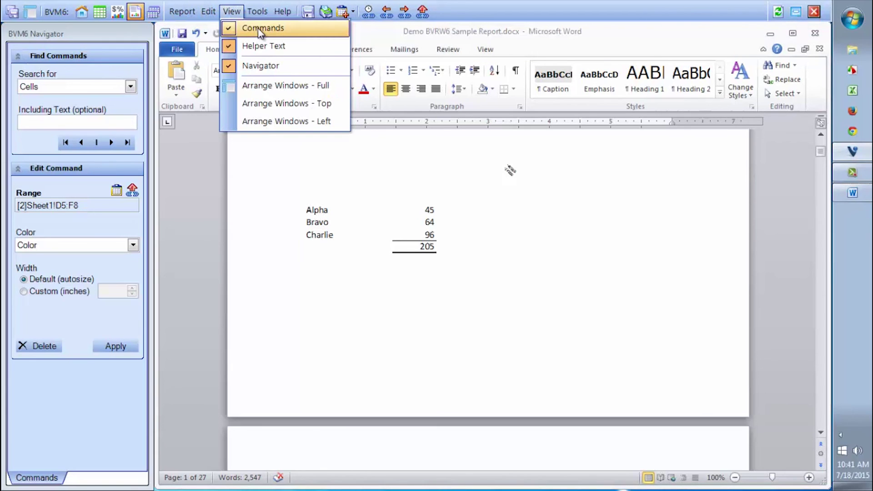
{"action": "left_click", "coordinate": [234, 13]}
- Show the « » command markers around the linked ranges again and switch them back off
{"action": "left_click", "coordinate": [236, 14]}
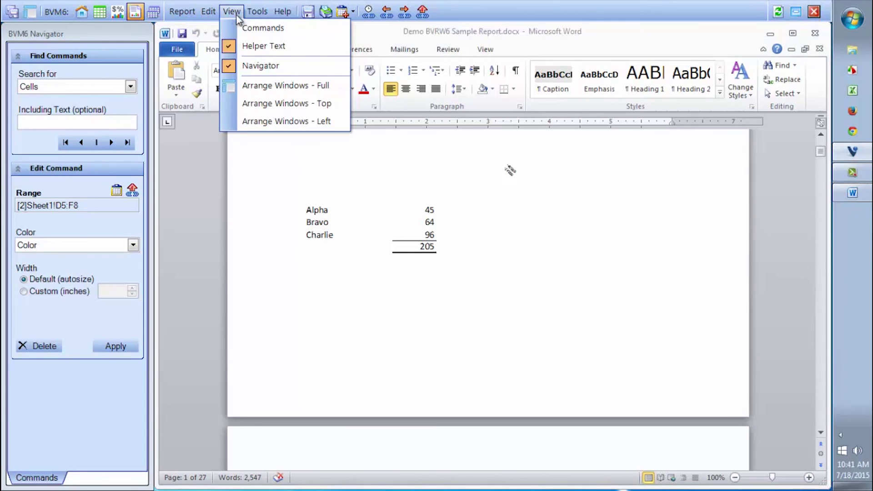
{"action": "left_click", "coordinate": [245, 26]}
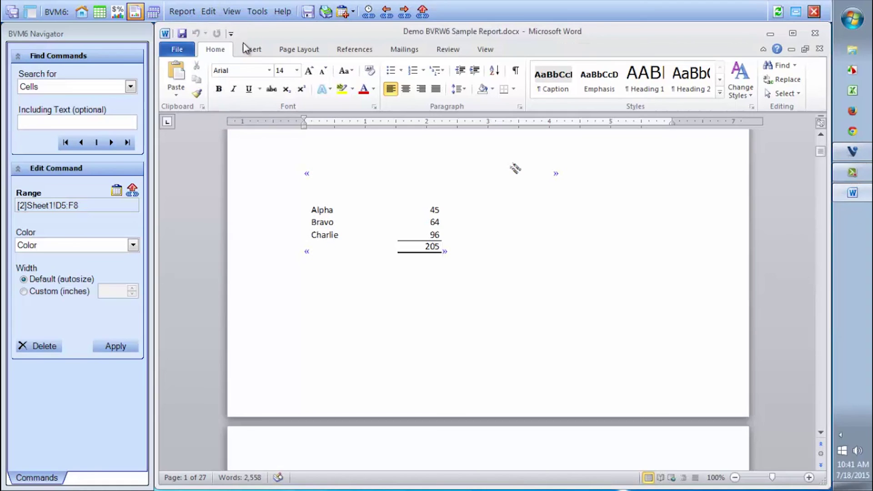
{"action": "left_click", "coordinate": [231, 11]}
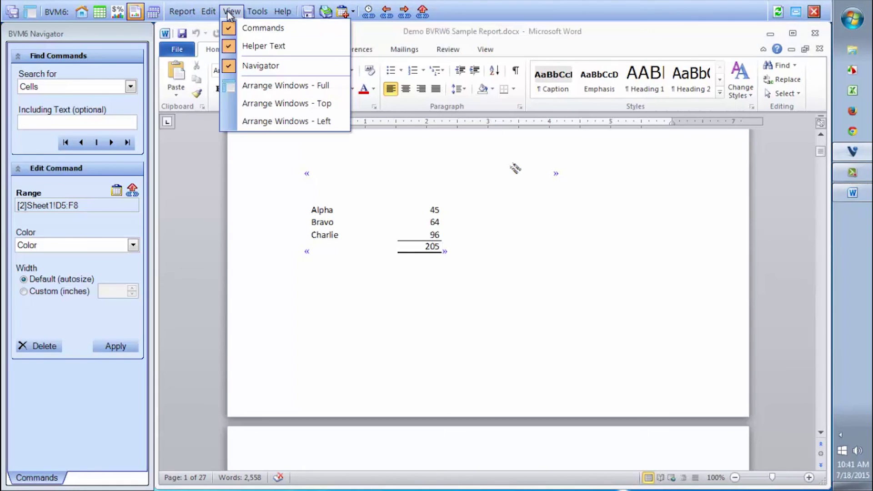
{"action": "left_click", "coordinate": [268, 28]}
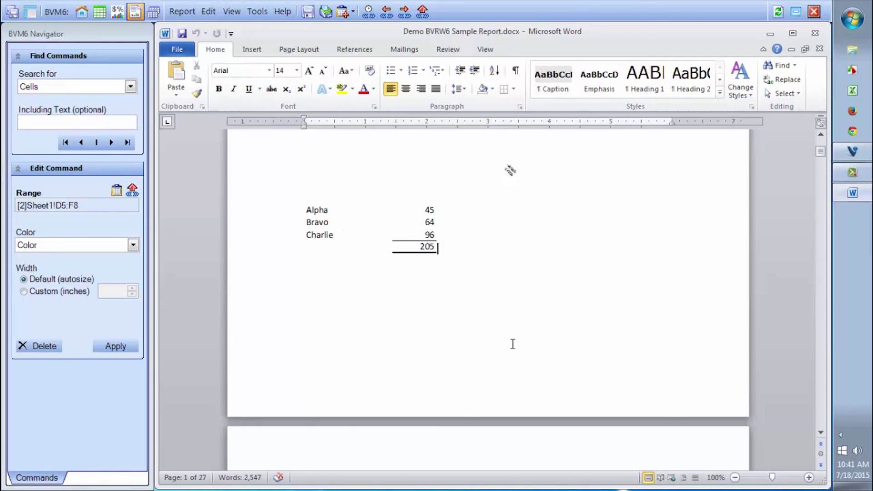
- Hide the helper text throughout the report
{"action": "left_click", "coordinate": [232, 11]}
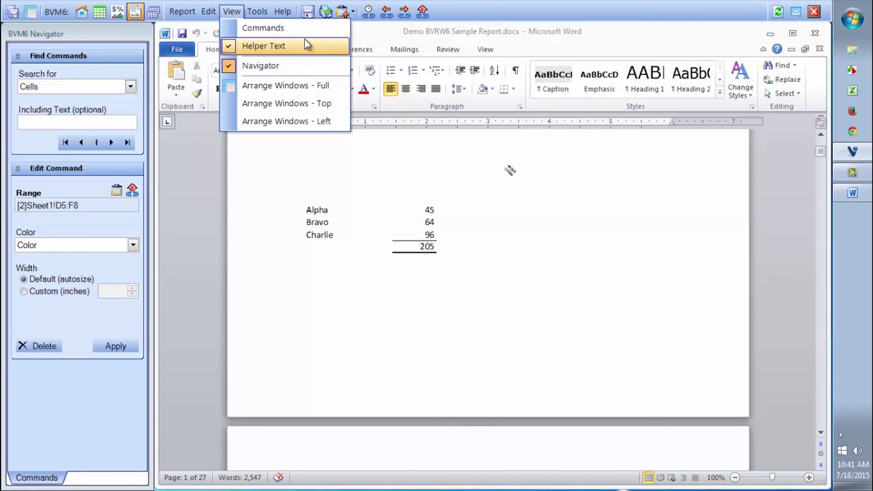
{"action": "left_click", "coordinate": [273, 47]}
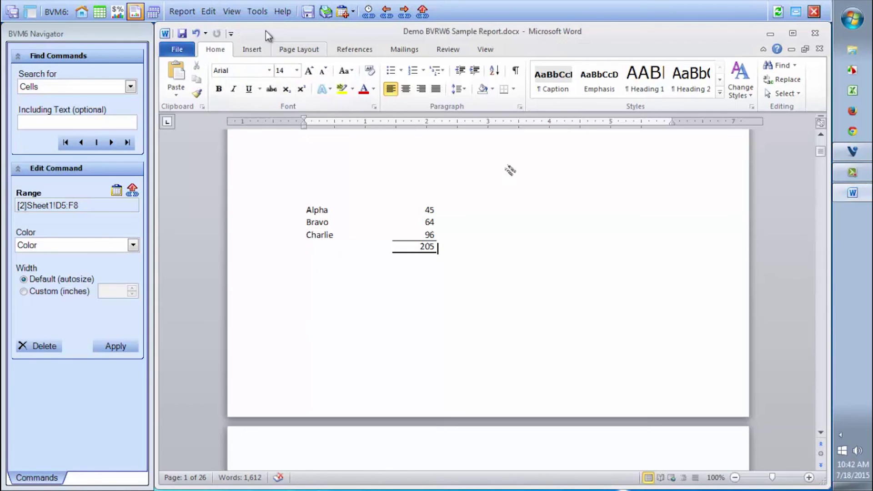
{"action": "left_click", "coordinate": [256, 11]}
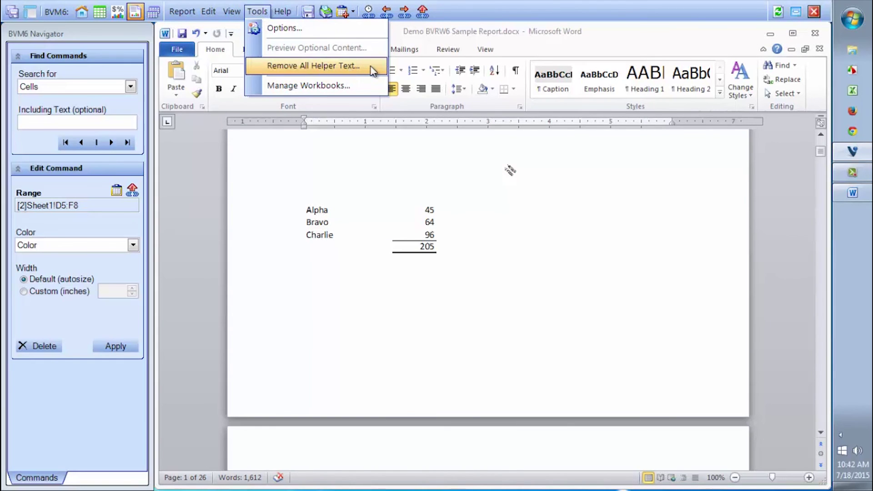
{"action": "left_click", "coordinate": [524, 226]}
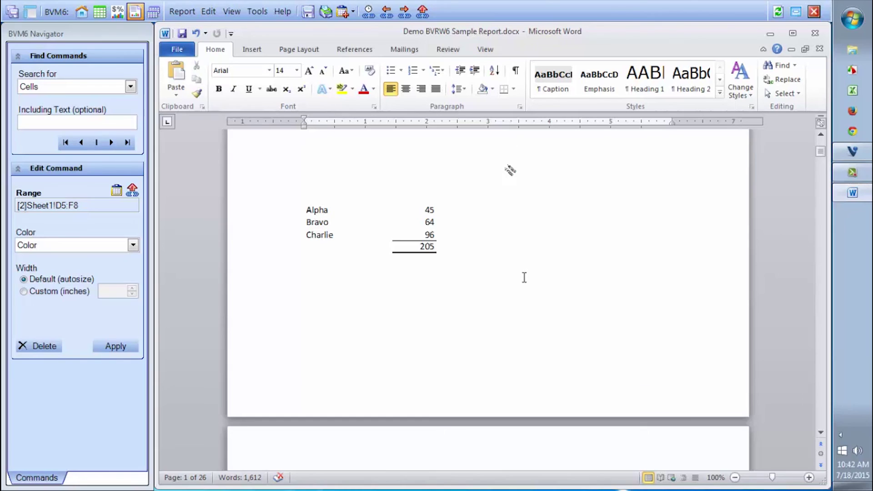
- Page through the report to review it without helper text, ending at the table of contents
{"action": "key", "text": "Page_Down"}
{"action": "key", "text": "Page_Down"}
{"action": "key", "text": "Page_Down"}
{"action": "key", "text": "Page_Down"}
{"action": "key", "text": "Page_Down"}
{"action": "key", "text": "Page_Down"}
{"action": "key", "text": "Page_Down"}
{"action": "key", "text": "Page_Down"}
{"action": "key", "text": "Page_Down"}
{"action": "key", "text": "Page_Down"}
{"action": "key", "text": "Page_Down"}
{"action": "key", "text": "Page_Down"}
{"action": "key", "text": "Page_Down"}
{"action": "key", "text": "Page_Down"}
{"action": "key", "text": "Page_Up"}
{"action": "key", "text": "Page_Up"}
{"action": "key", "text": "Page_Up"}
{"action": "key", "text": "Page_Up"}
{"action": "key", "text": "Page_Up"}
{"action": "key", "text": "Page_Up"}
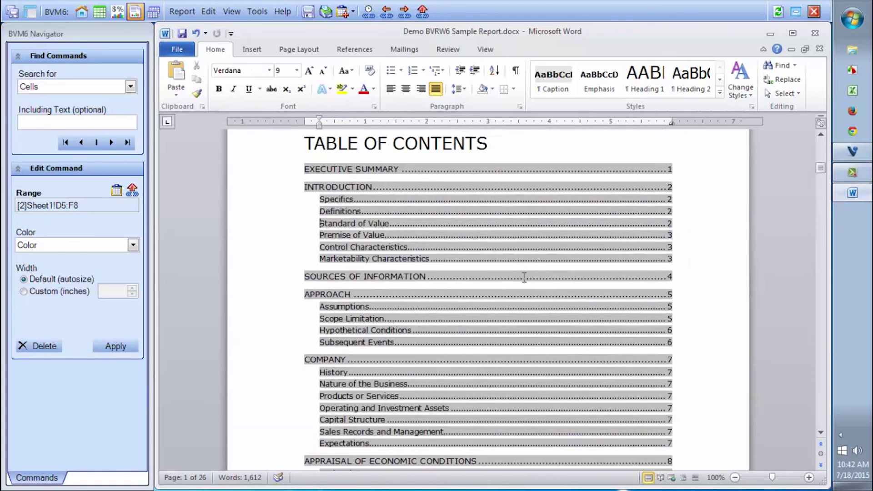
{"action": "key", "text": "Page_Up"}
{"action": "key", "text": "Page_Down"}
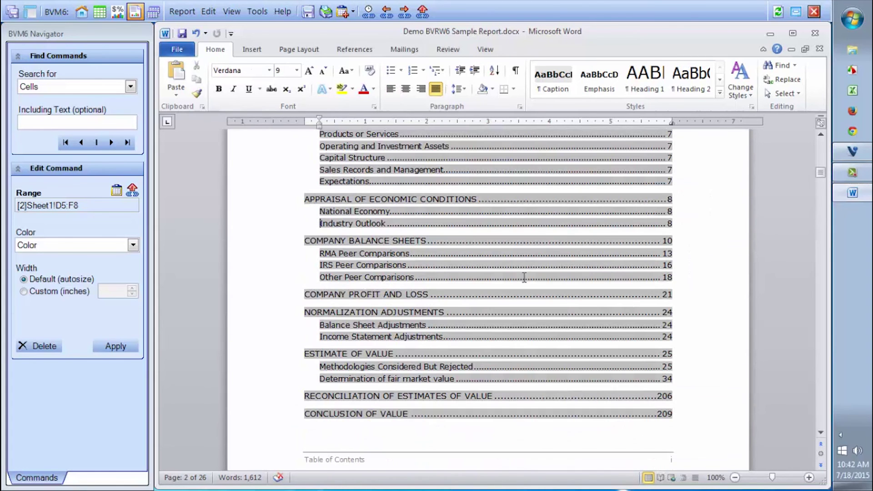
- Update the report's table of contents field, using the Update entire table option
{"action": "right_click", "coordinate": [460, 245]}
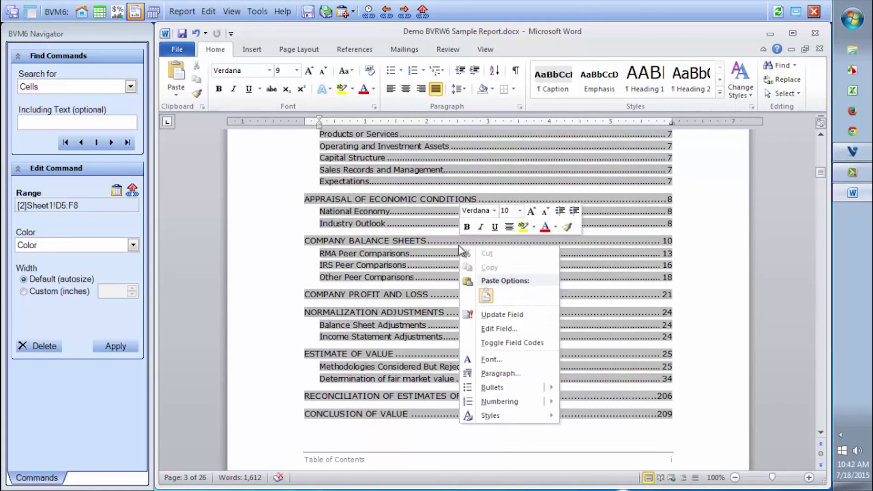
{"action": "left_click", "coordinate": [497, 315]}
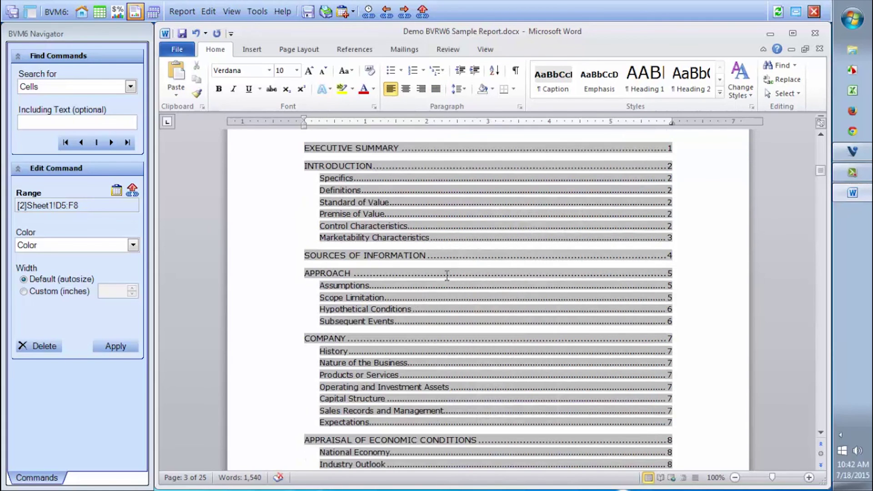
{"action": "right_click", "coordinate": [454, 231]}
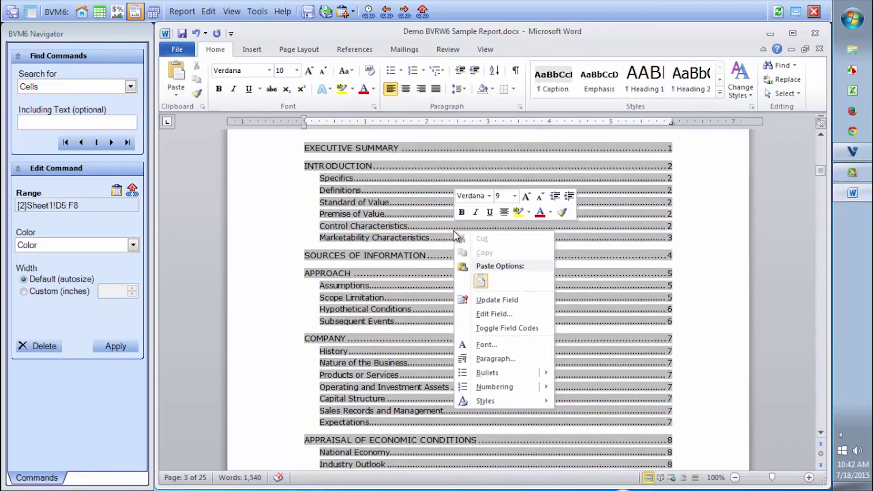
{"action": "left_click", "coordinate": [490, 301]}
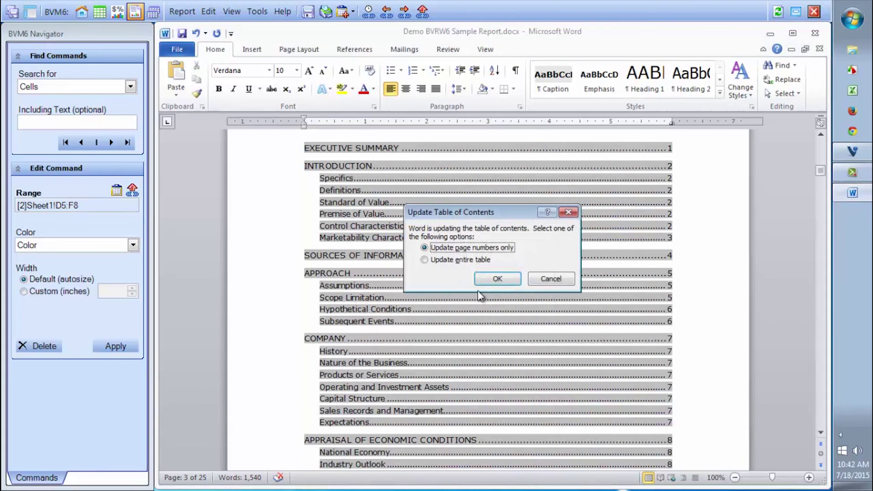
{"action": "left_click", "coordinate": [455, 260]}
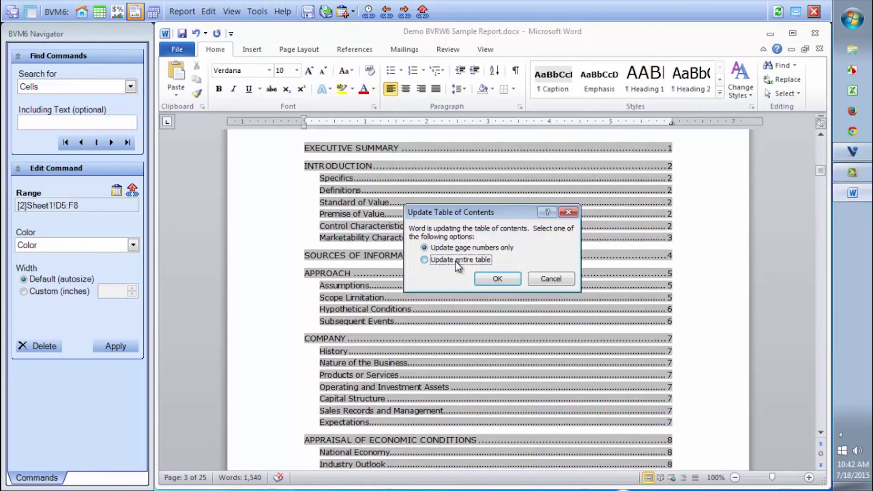
{"action": "left_click", "coordinate": [497, 278]}
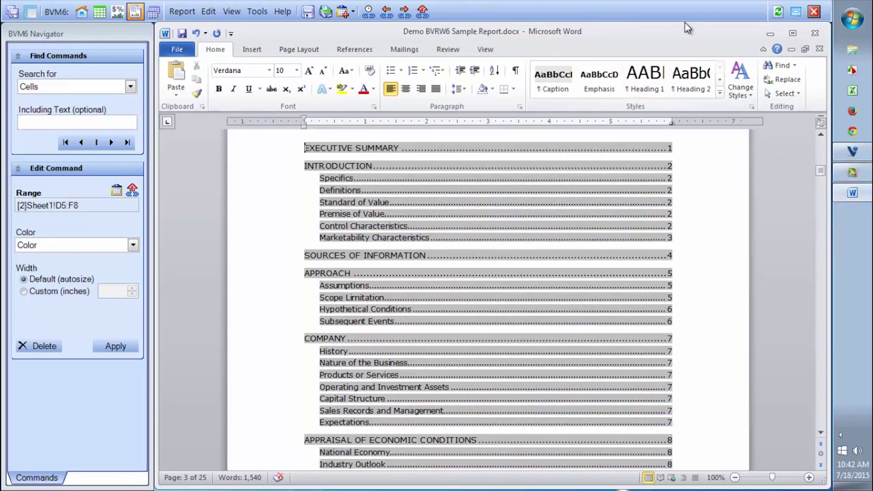
- Zoom out to 70% and show the formatting marks in the Company Balance Sheets section, placing the cursor at its section break
{"action": "left_click_drag", "start_coordinate": [821, 178], "coordinate": [822, 269]}
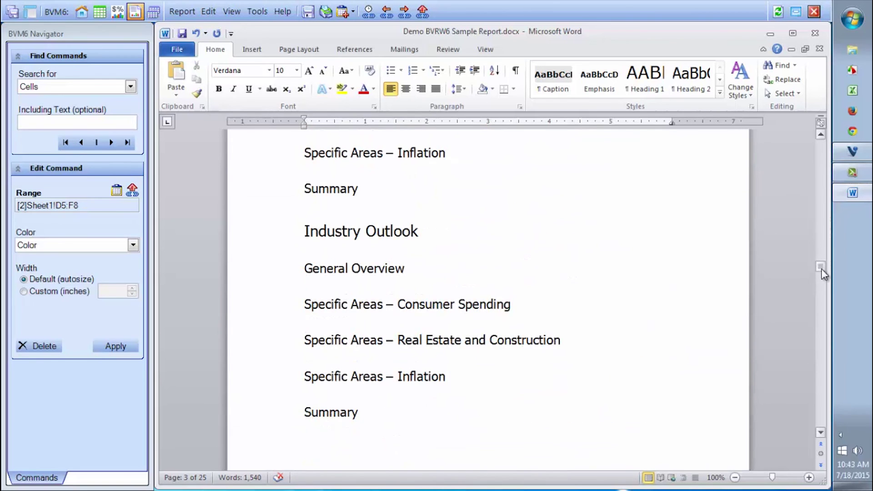
{"action": "left_click", "coordinate": [735, 478]}
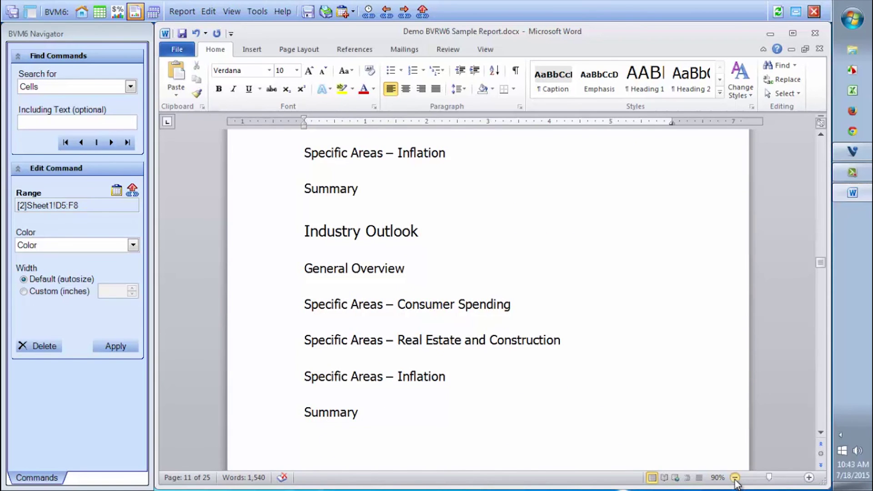
{"action": "left_click", "coordinate": [735, 479]}
{"action": "left_click", "coordinate": [735, 479]}
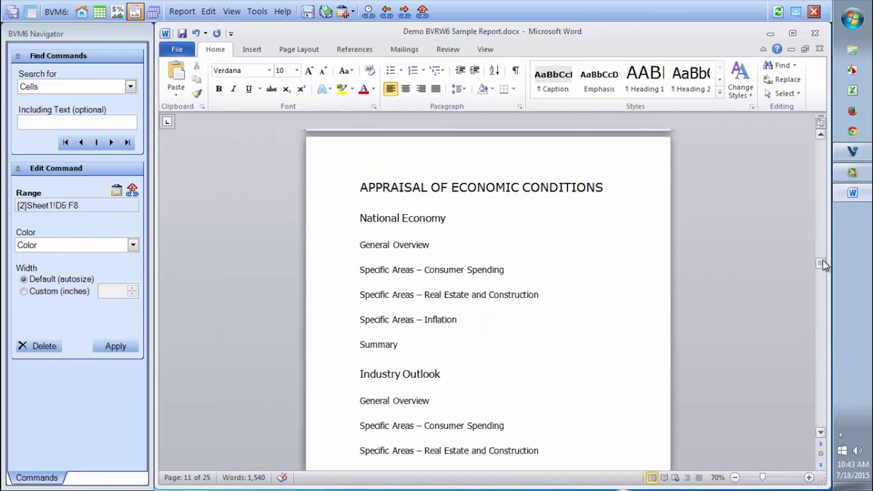
{"action": "mouse_move", "coordinate": [823, 263]}
{"action": "left_mouse_down"}
{"action": "mouse_move", "coordinate": [822, 288]}
{"action": "mouse_move", "coordinate": [823, 276]}
{"action": "left_mouse_up"}
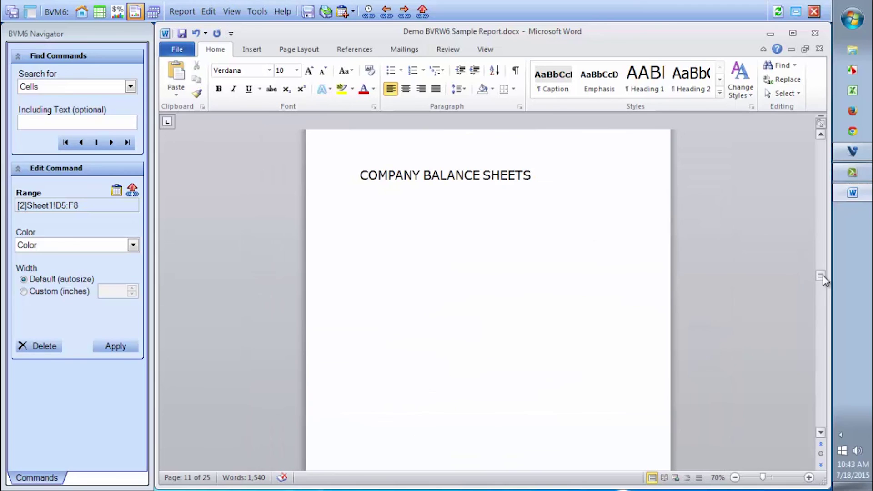
{"action": "left_click", "coordinate": [591, 258]}
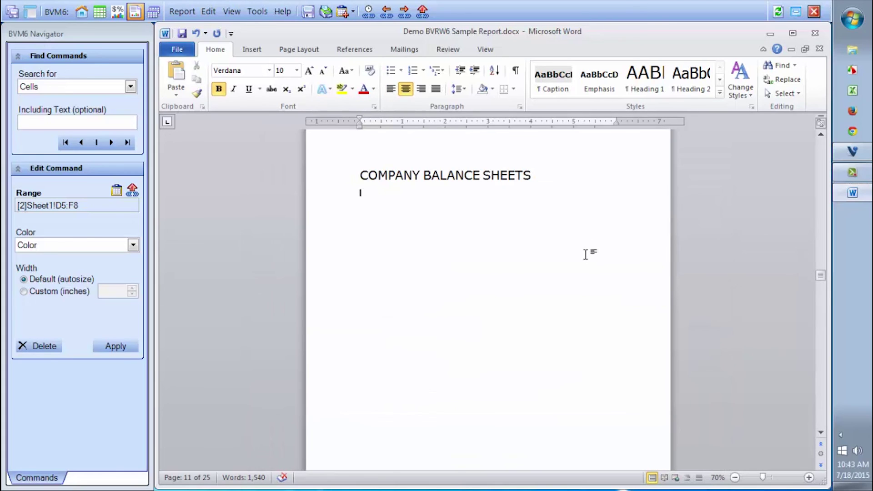
{"action": "left_click", "coordinate": [517, 72]}
{"action": "left_click", "coordinate": [517, 251]}
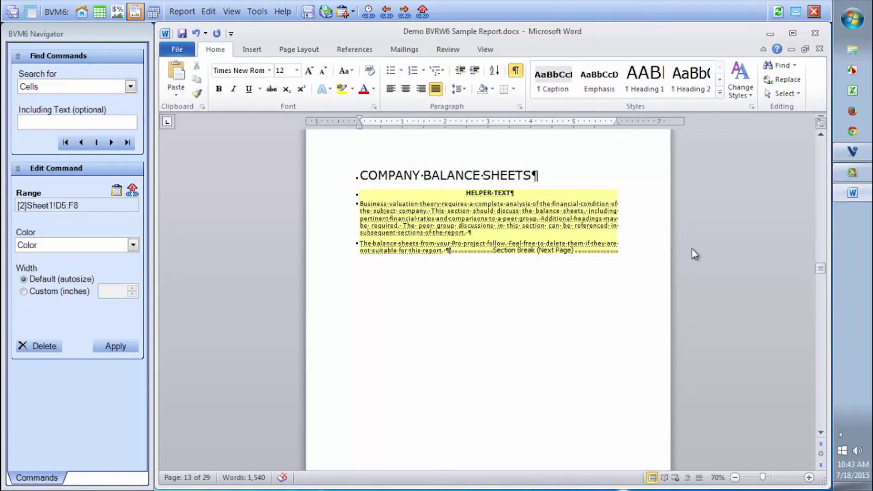
- Change the page orientation of the Historic Balance Sheet section to Portrait
{"action": "left_click_drag", "start_coordinate": [819, 269], "coordinate": [820, 276]}
{"action": "left_click", "coordinate": [567, 298]}
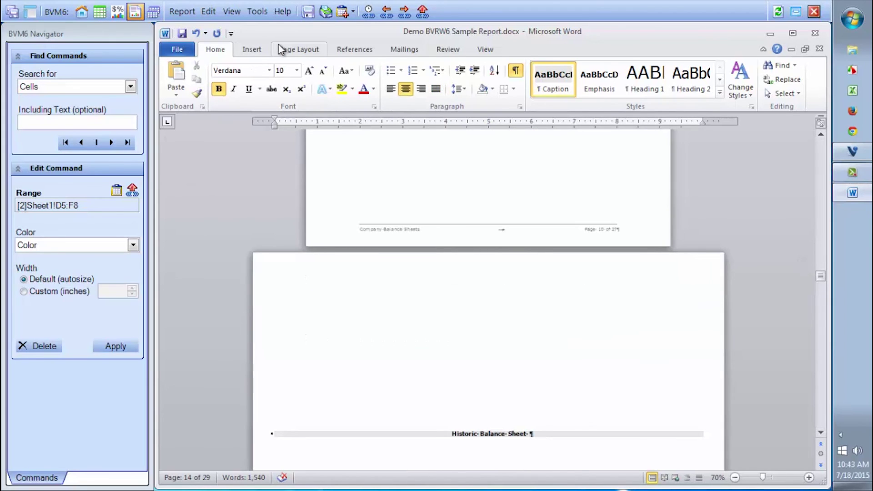
{"action": "left_click", "coordinate": [291, 50]}
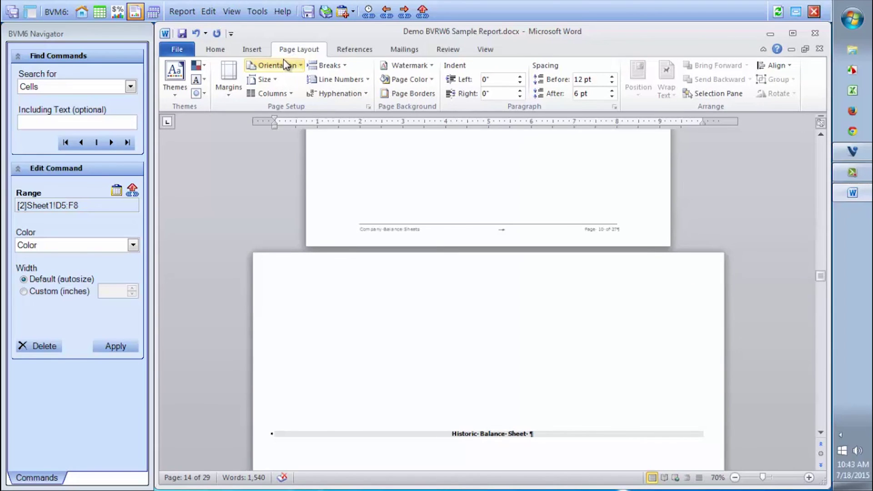
{"action": "left_click", "coordinate": [284, 66]}
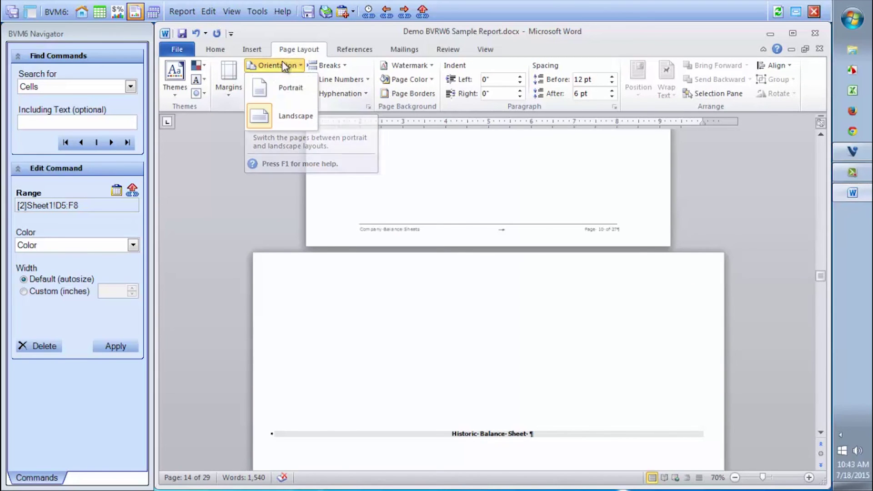
{"action": "left_click", "coordinate": [282, 80]}
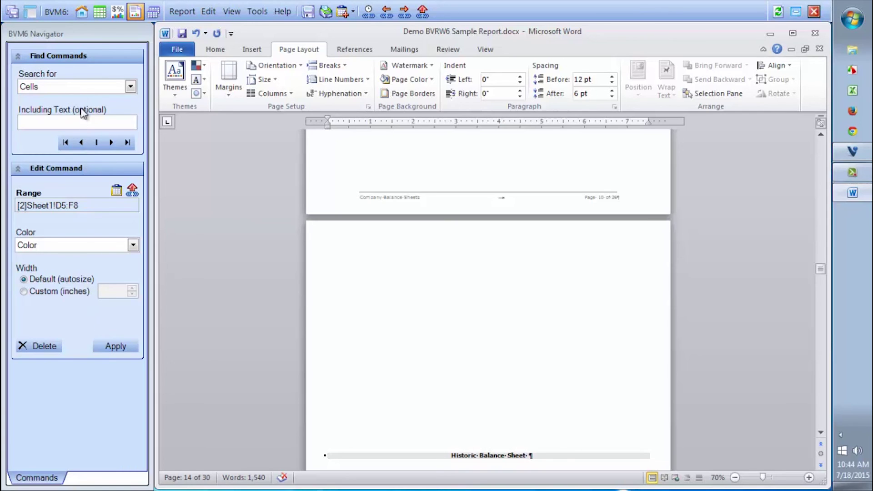
- Find the next Ranges command after the Historic Balance Sheet heading
{"action": "left_click", "coordinate": [77, 86]}
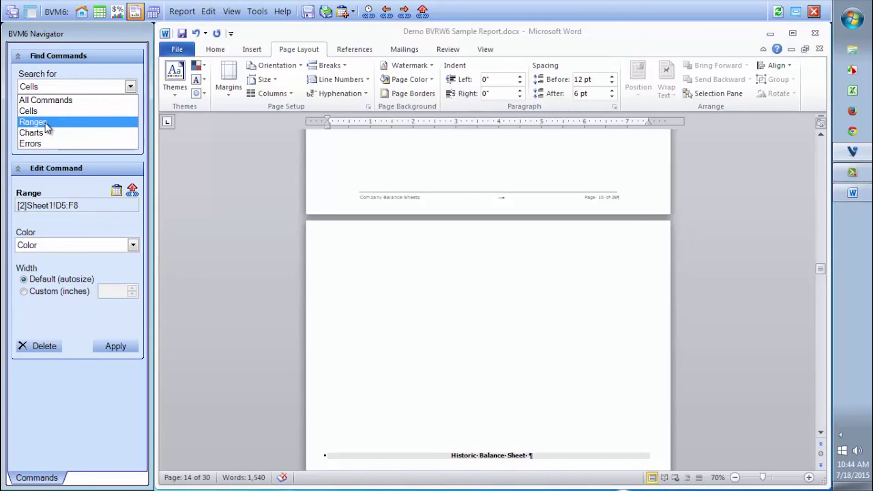
{"action": "left_click", "coordinate": [33, 122]}
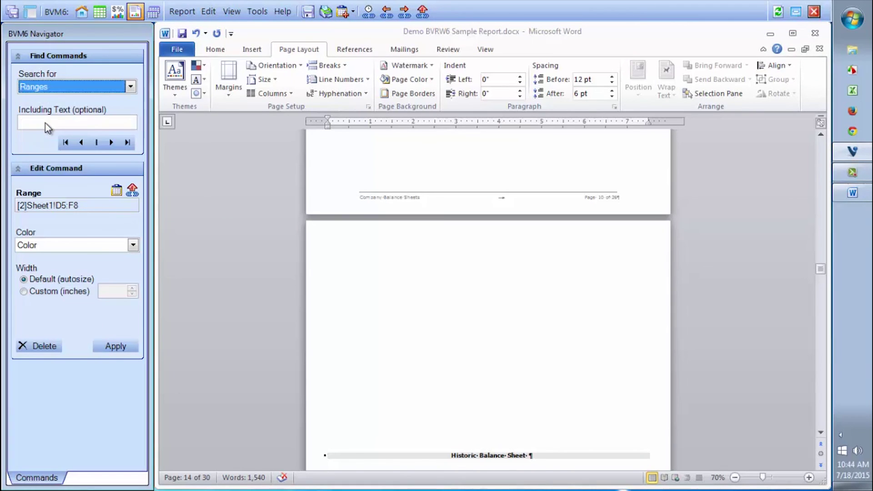
{"action": "left_click", "coordinate": [111, 142]}
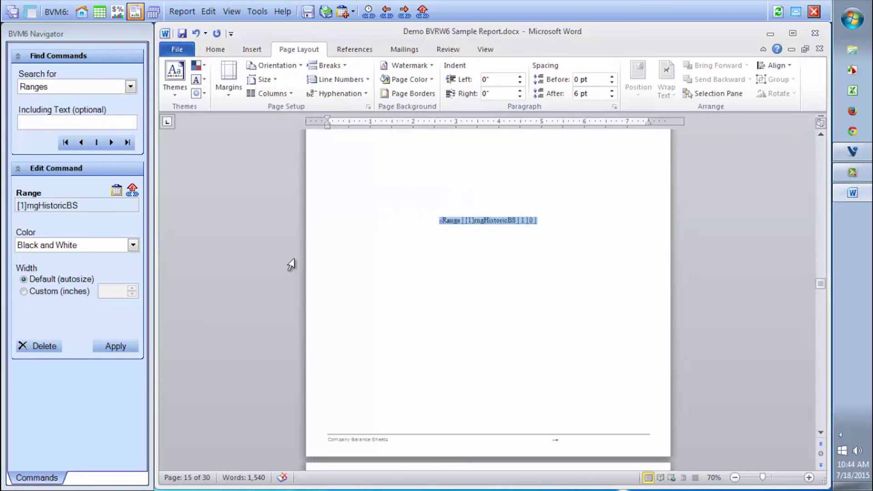
- Hide the formatting marks and select the line holding the rngHistoricBS range command
{"action": "left_click", "coordinate": [215, 49]}
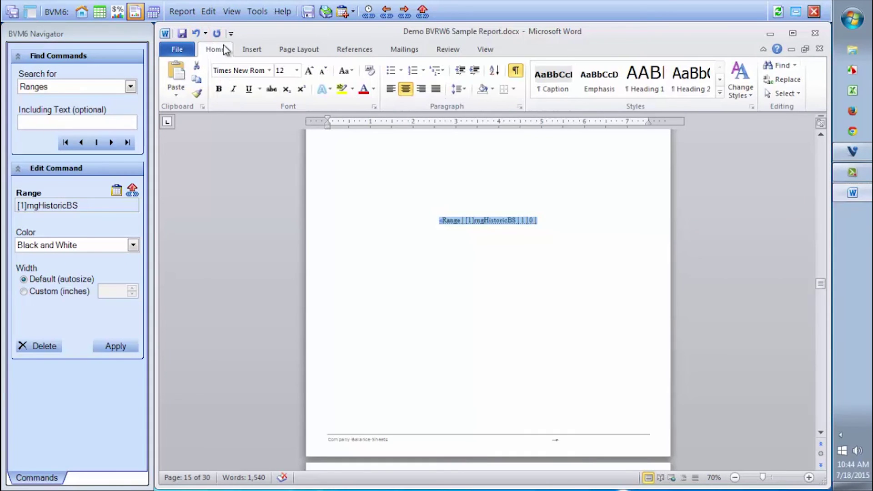
{"action": "left_click", "coordinate": [514, 73]}
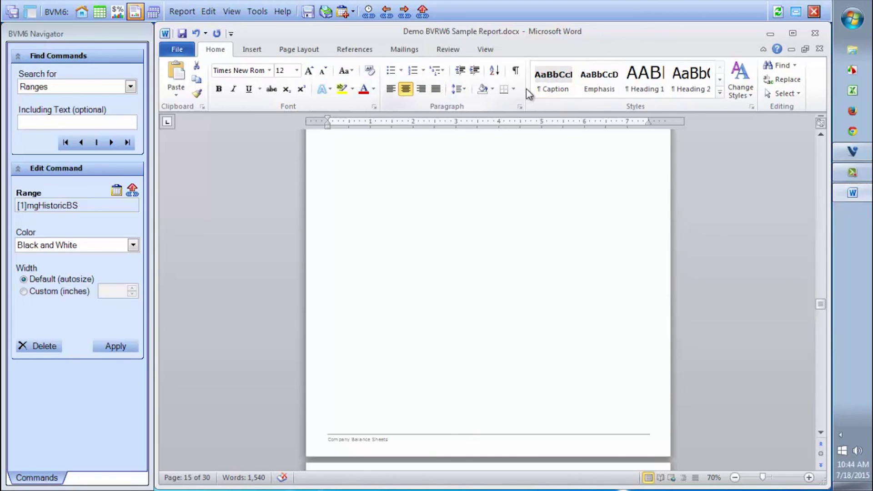
{"action": "left_click", "coordinate": [246, 236]}
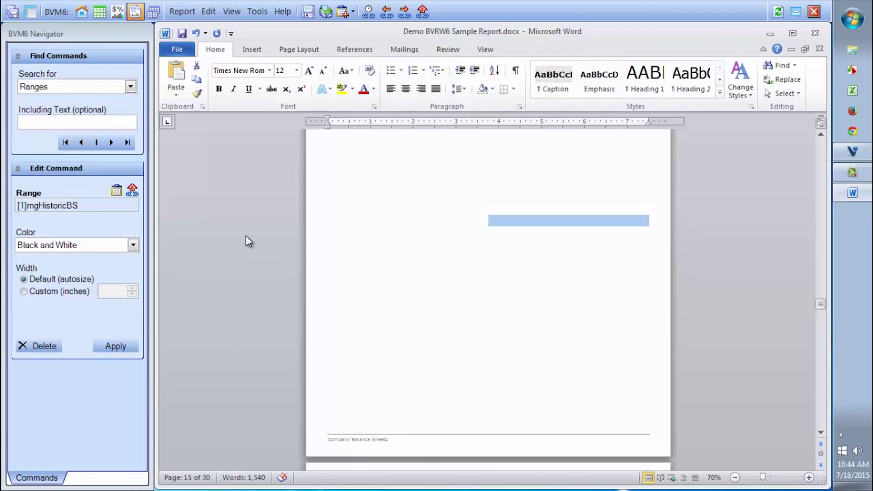
{"action": "left_click", "coordinate": [697, 224]}
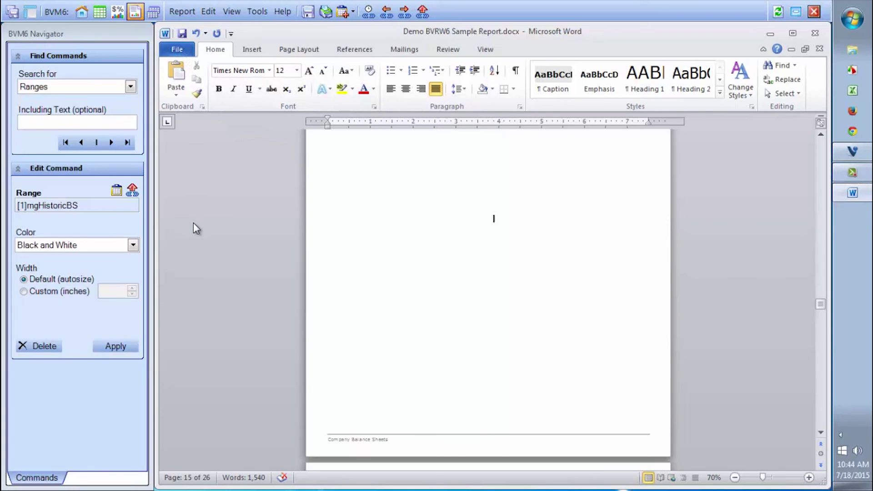
{"action": "left_click", "coordinate": [182, 11]}
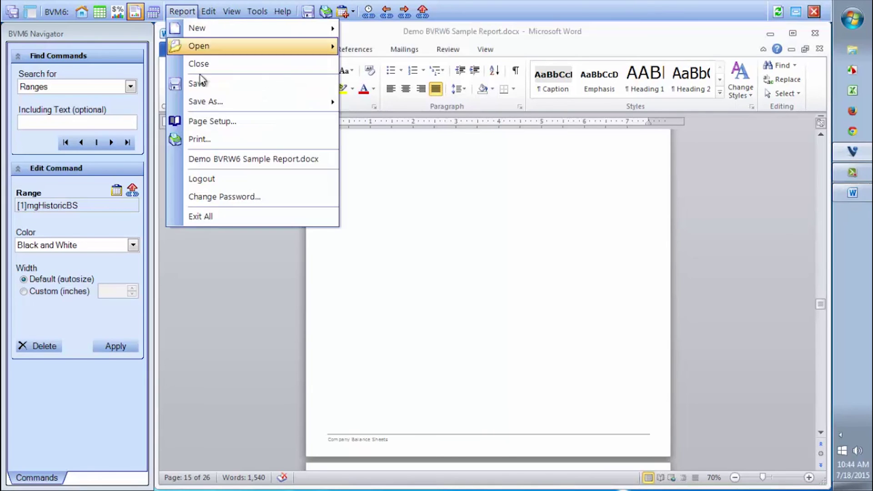
{"action": "left_click", "coordinate": [241, 296]}
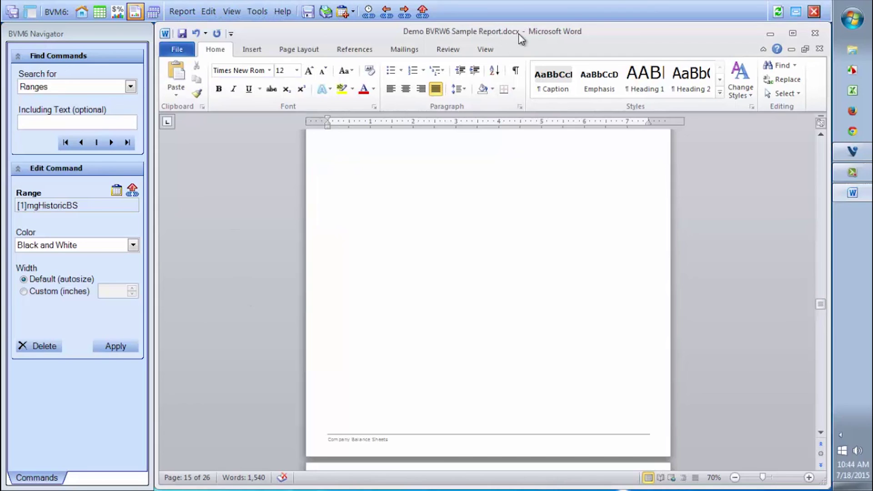
{"action": "left_click", "coordinate": [232, 11]}
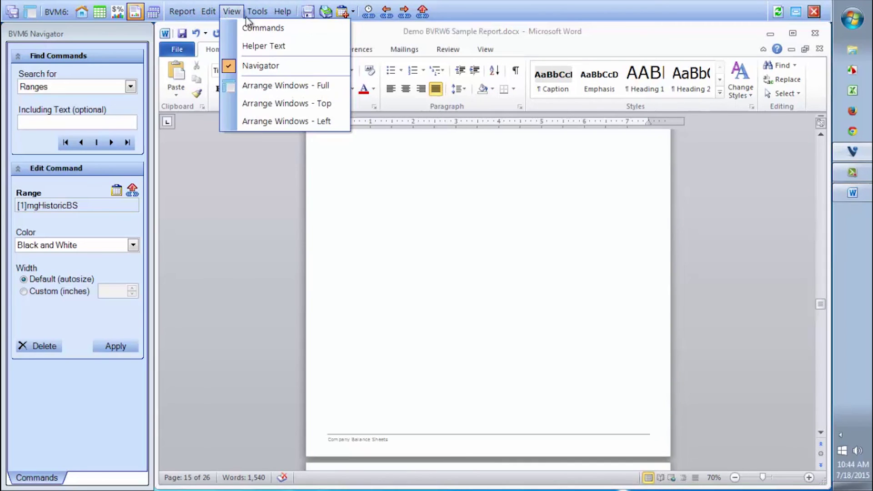
{"action": "left_click", "coordinate": [392, 205]}
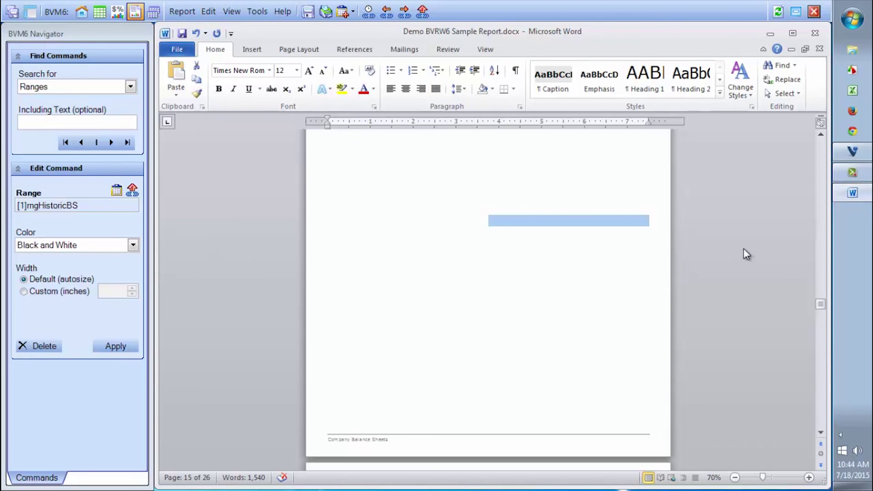
{"action": "left_click", "coordinate": [822, 158]}
{"action": "left_click", "coordinate": [821, 157]}
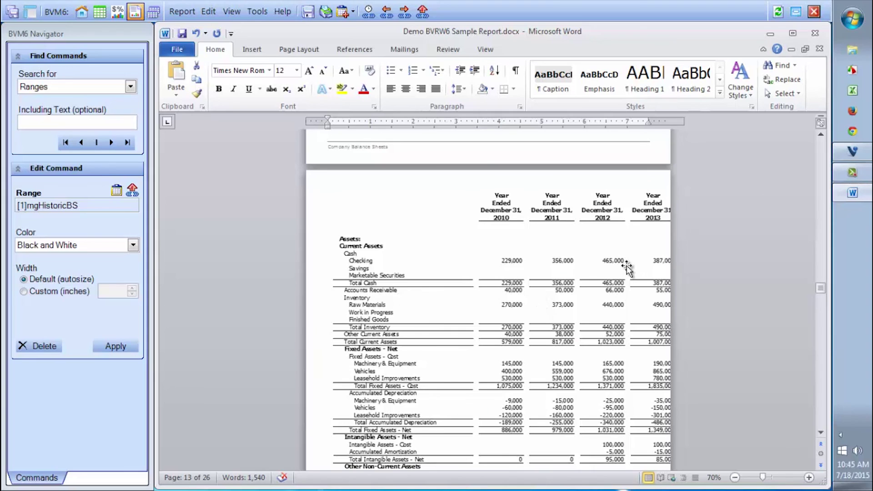
- Switch from the report to the analysis, open the Project Assumptions and widen the Change Value column
{"action": "left_click", "coordinate": [99, 12]}
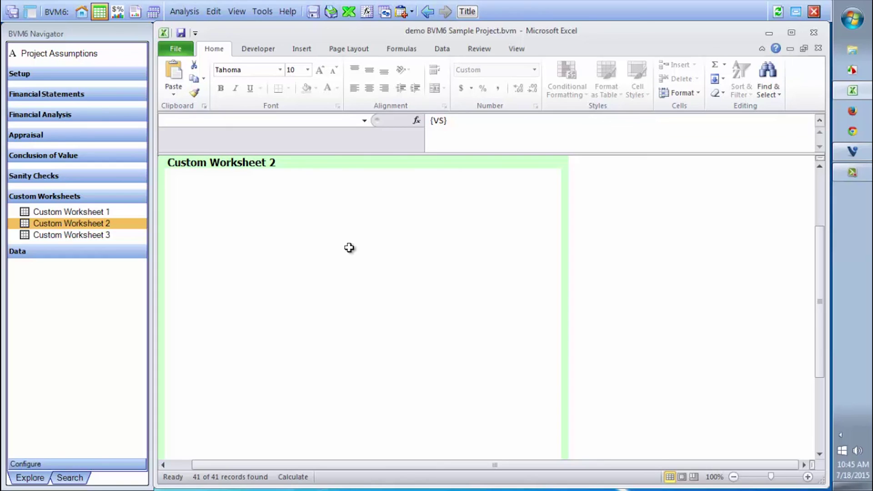
{"action": "left_click", "coordinate": [254, 232]}
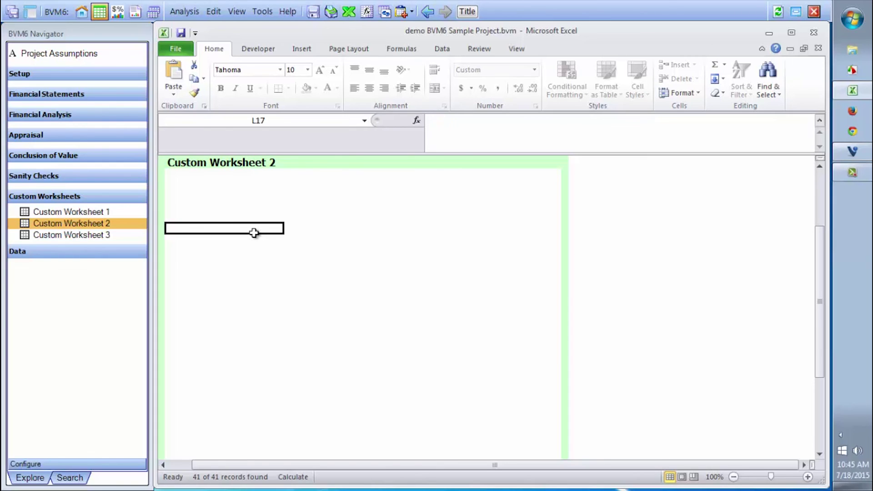
{"action": "left_click", "coordinate": [64, 56]}
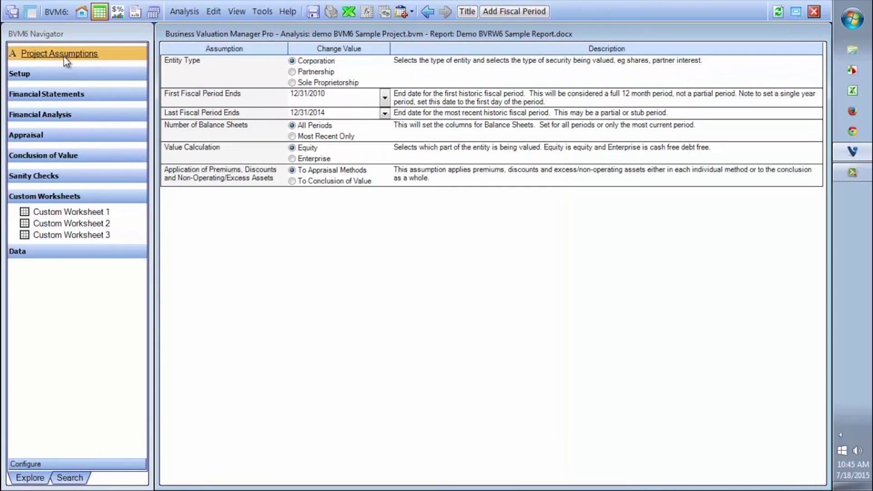
{"action": "left_click_drag", "start_coordinate": [391, 50], "coordinate": [428, 51]}
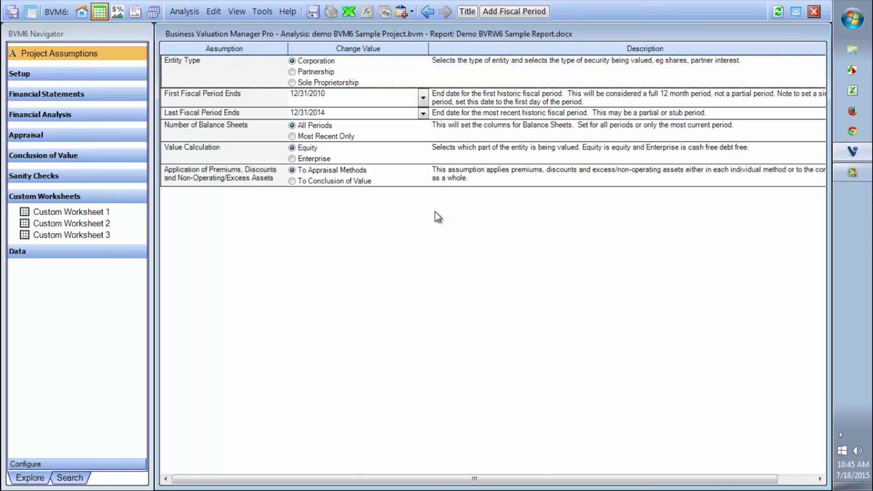
{"action": "left_click", "coordinate": [260, 13]}
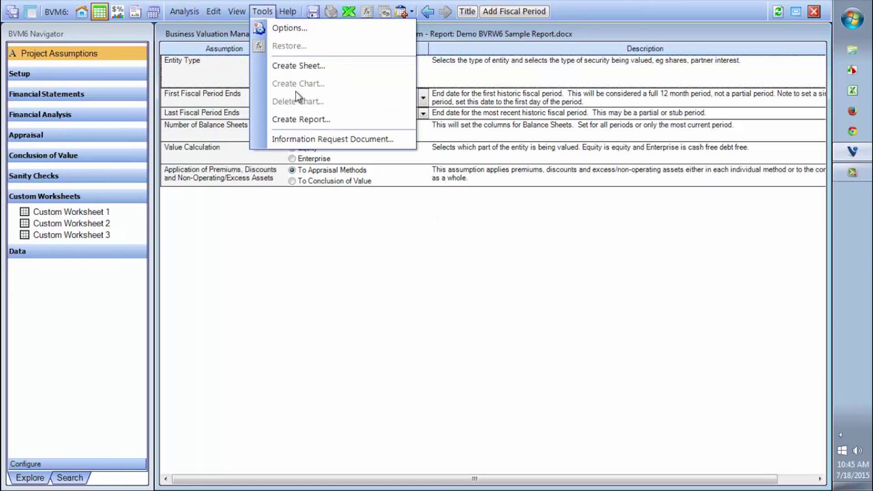
{"action": "left_click", "coordinate": [376, 317]}
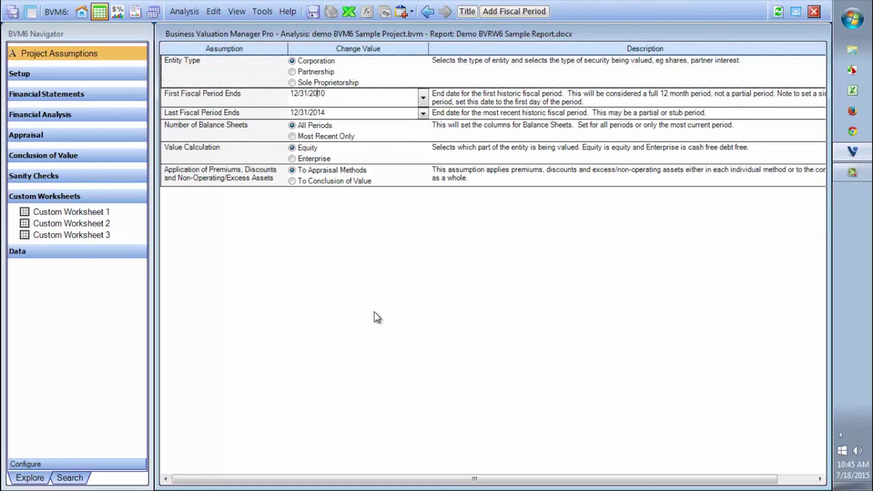